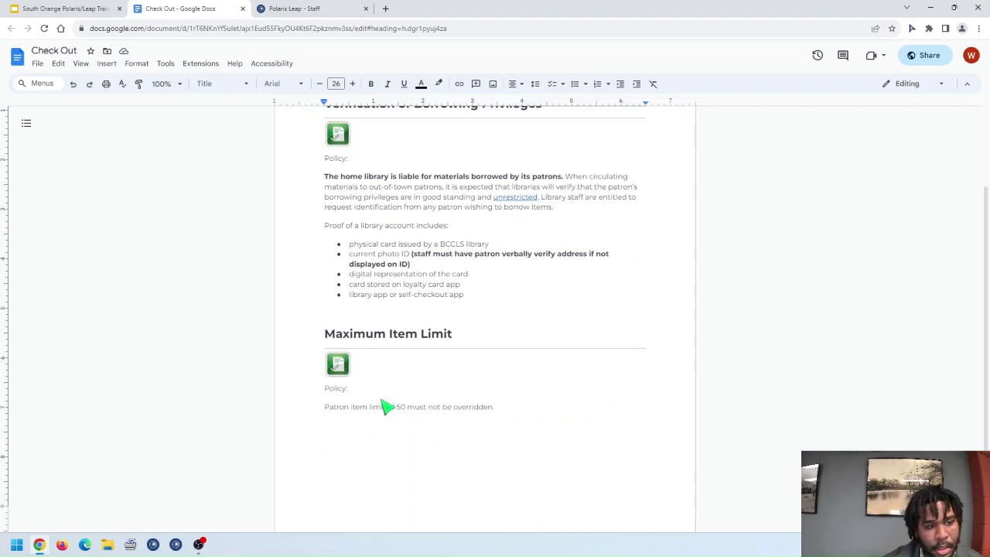
- Find the test patron in Polaris Leap by their card barcode, then return to the Relevant Policies & Links slide
scroll(391, 395, up, 3)
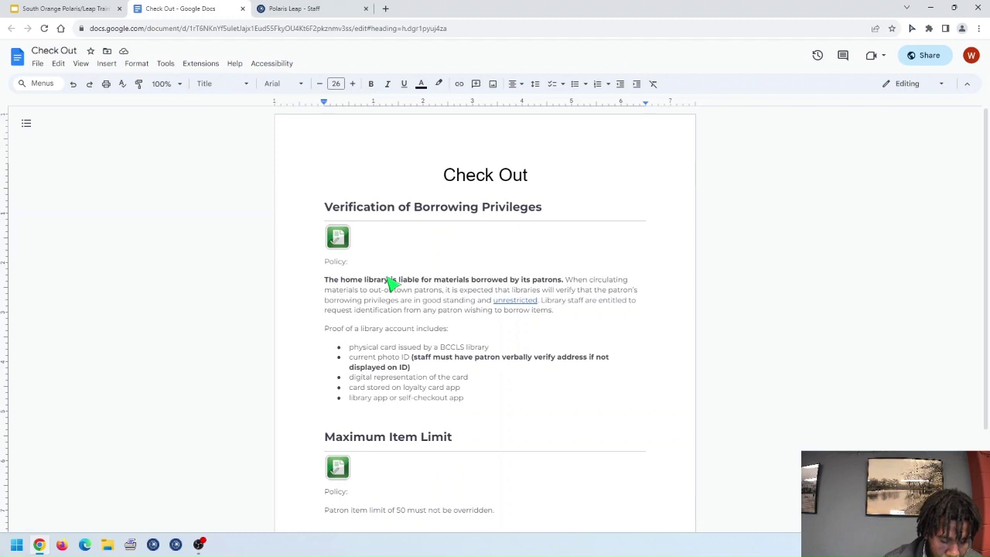
click(309, 10)
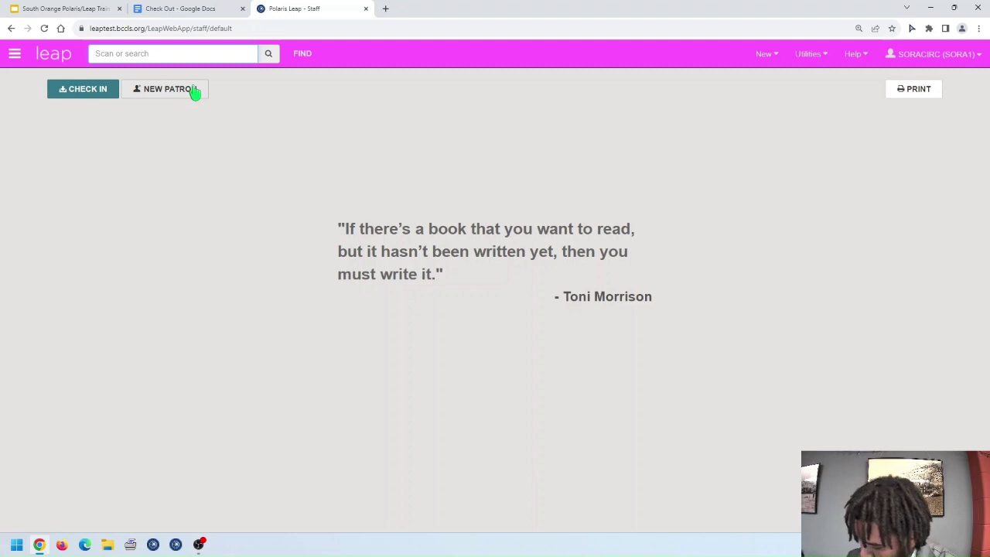
text(29507000163775)
key(Return)
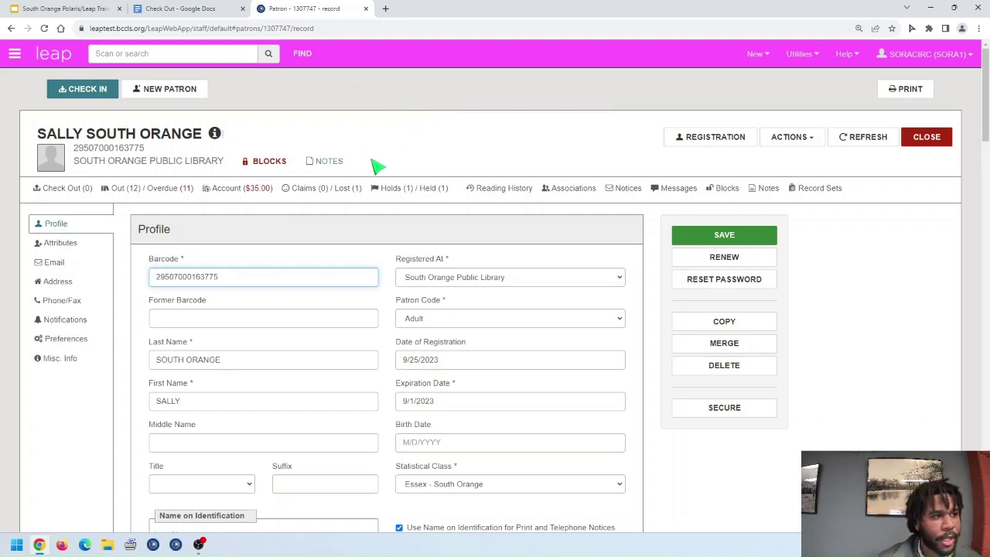
click(67, 10)
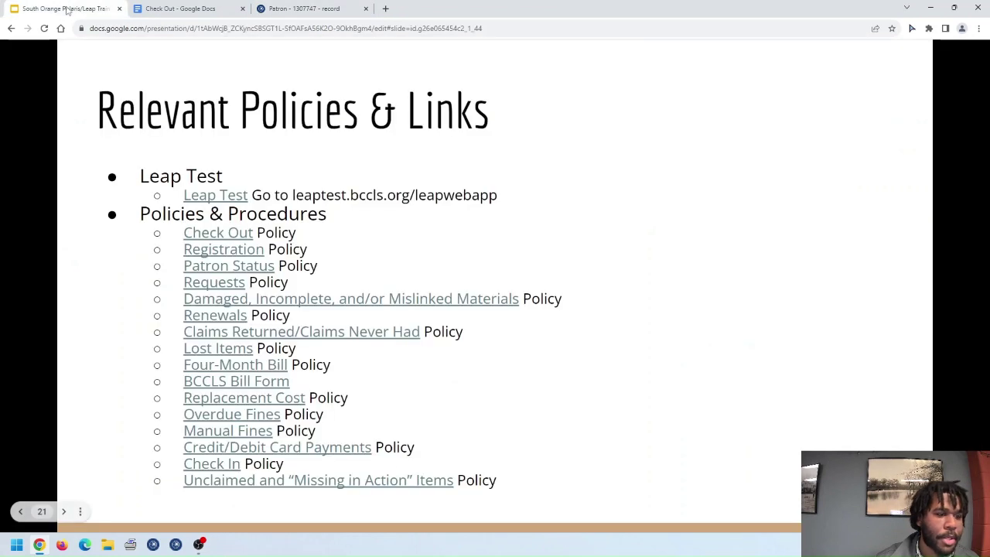
- Open the Registration doc at Expiration of Privileges: resident cards three years, courtesy and staff one year
click(240, 254)
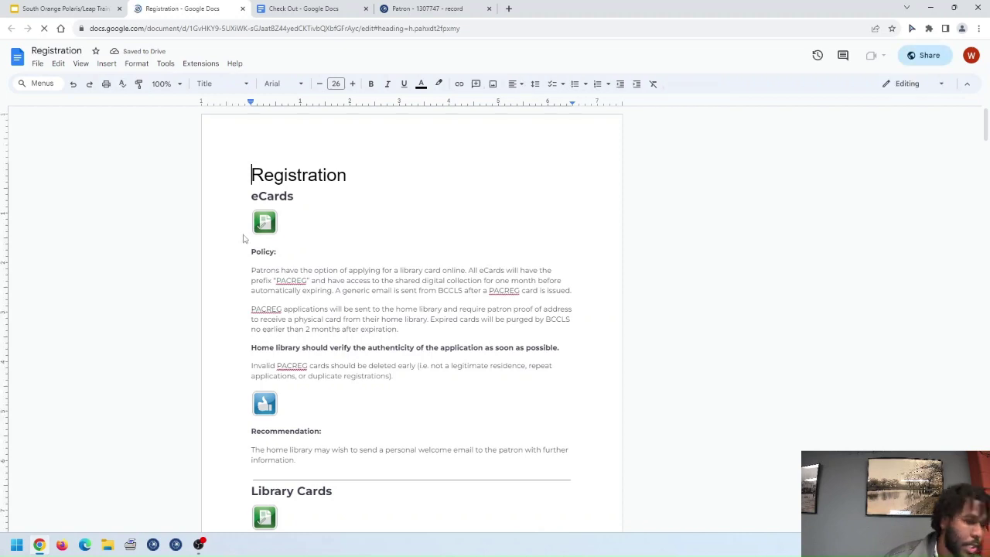
scroll(356, 276, down, 7)
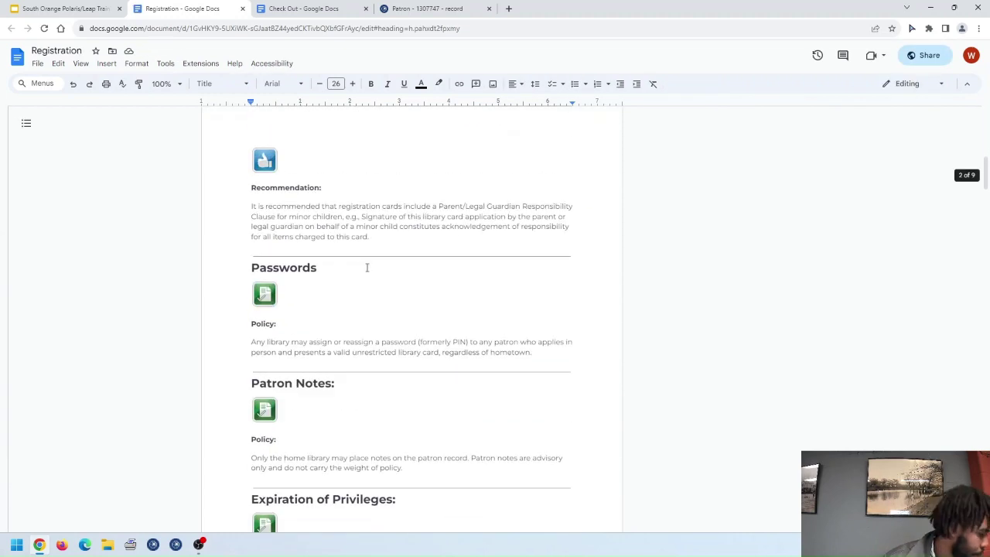
scroll(368, 268, down, 5)
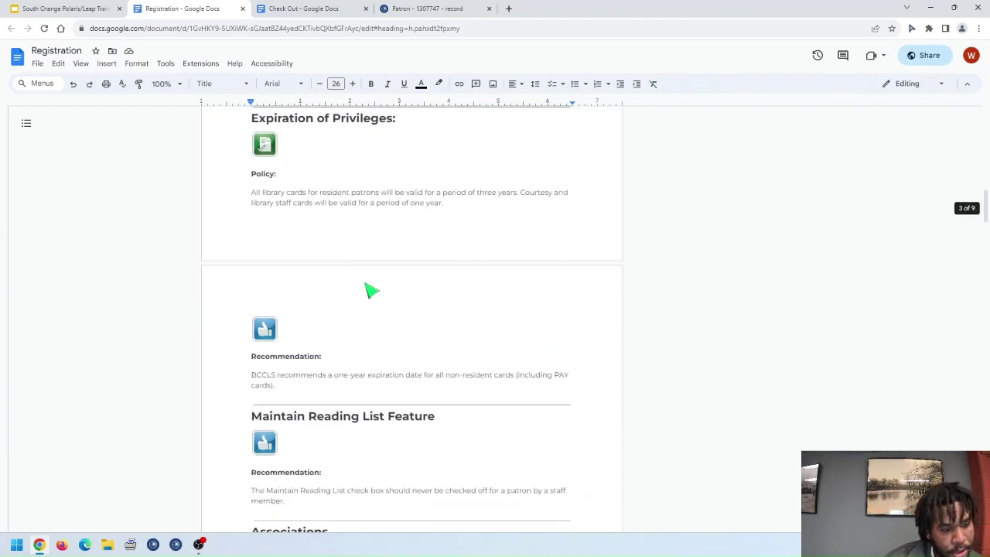
scroll(355, 283, up, 1)
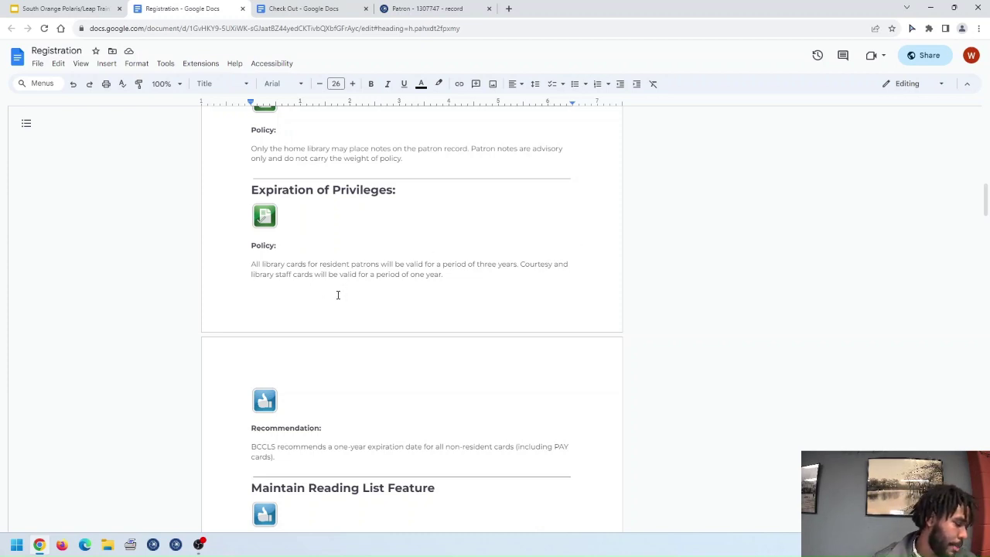
- Reopen the patron's profile and confirm its Expiration Date of 9/1/2023 has passed
click(431, 11)
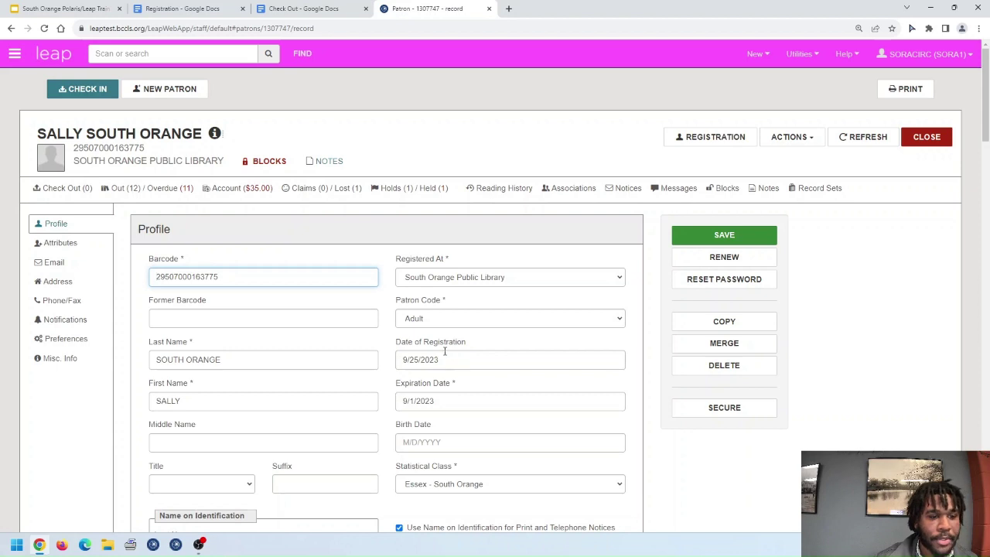
scroll(426, 345, down, 1)
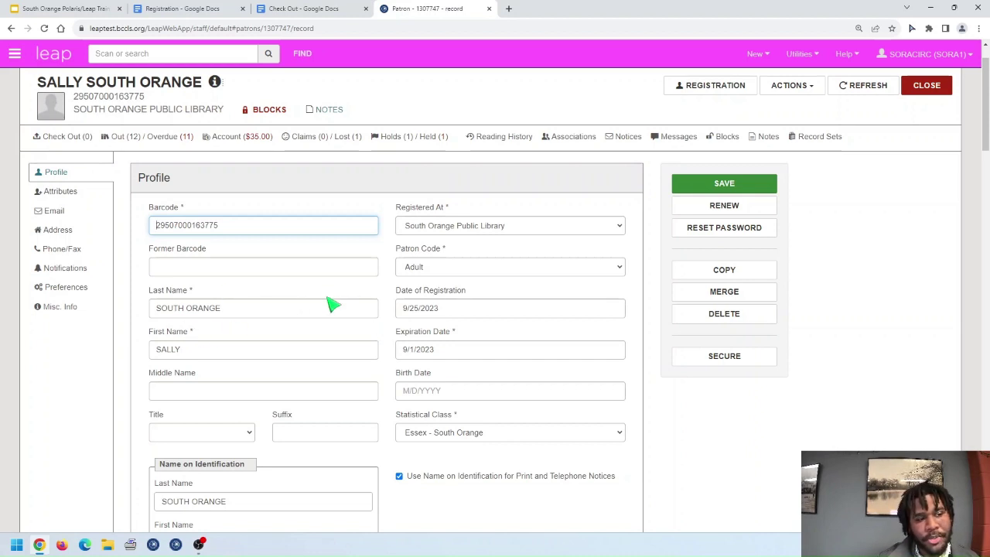
scroll(340, 309, down, 3)
scroll(363, 313, down, 5)
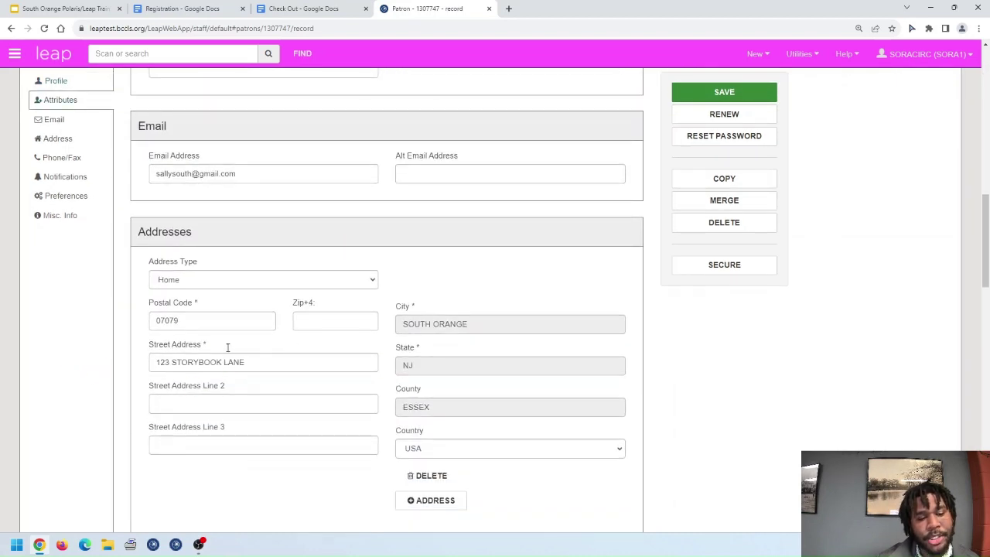
scroll(292, 403, up, 7)
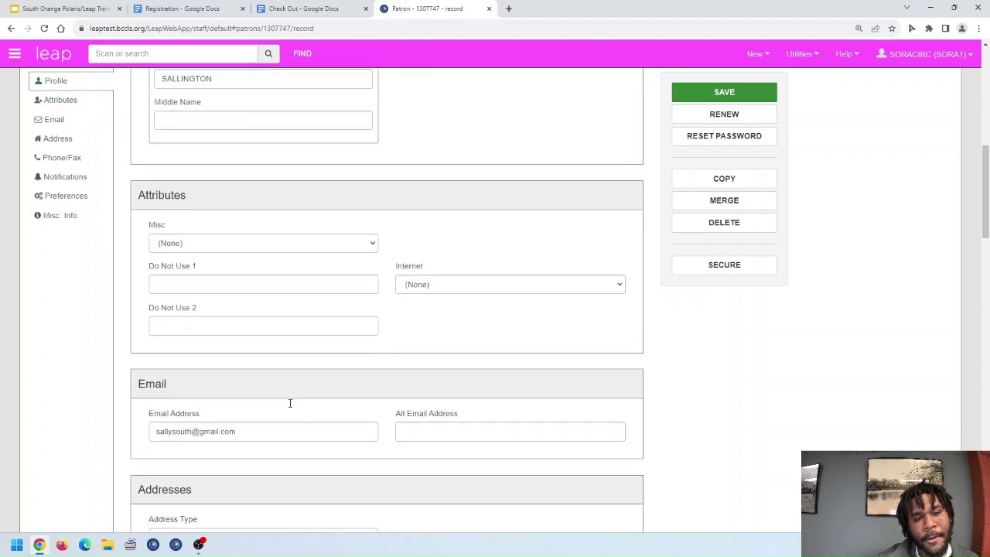
scroll(302, 405, up, 2)
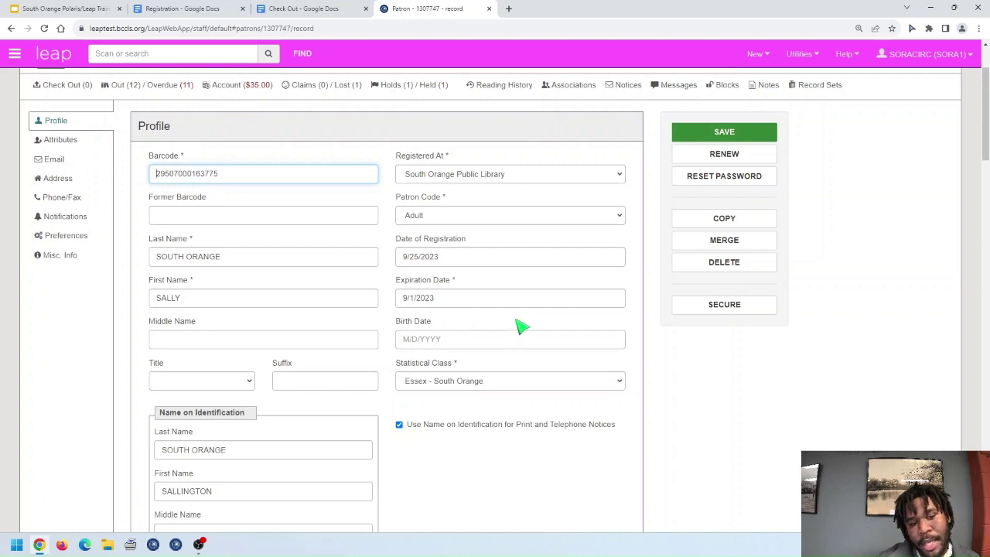
- Check the expiration date, then start a Renew Registration proposing 3 years to 9/27/2026
click(485, 301)
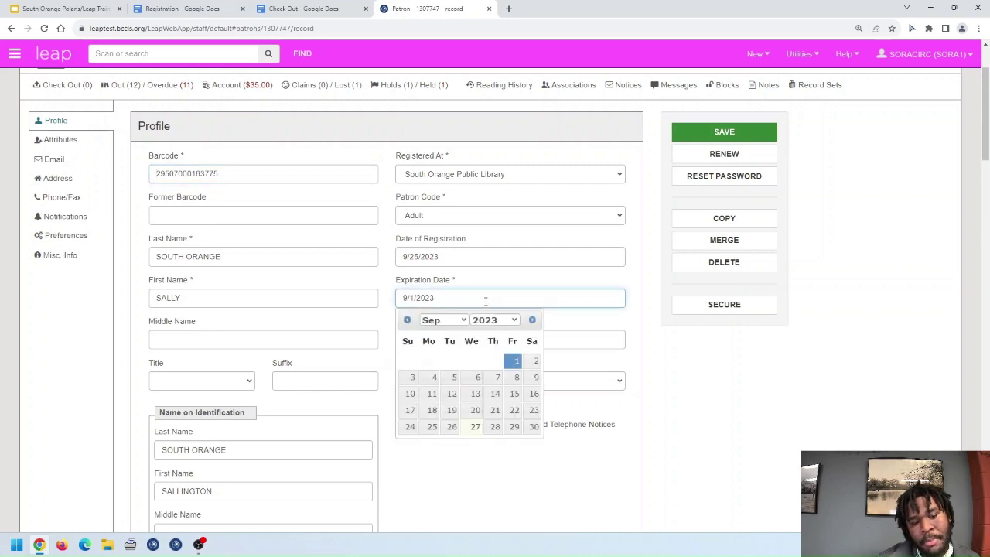
click(484, 279)
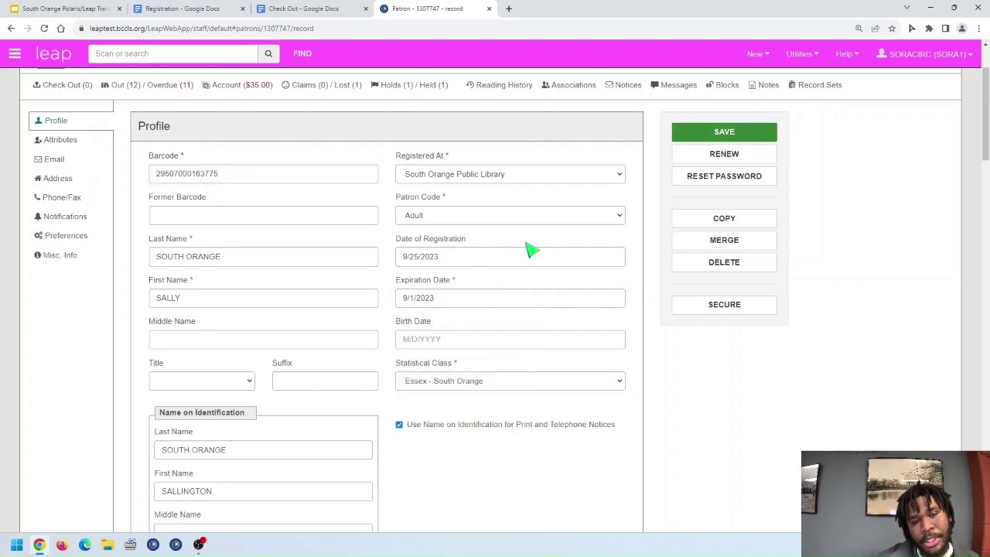
click(709, 160)
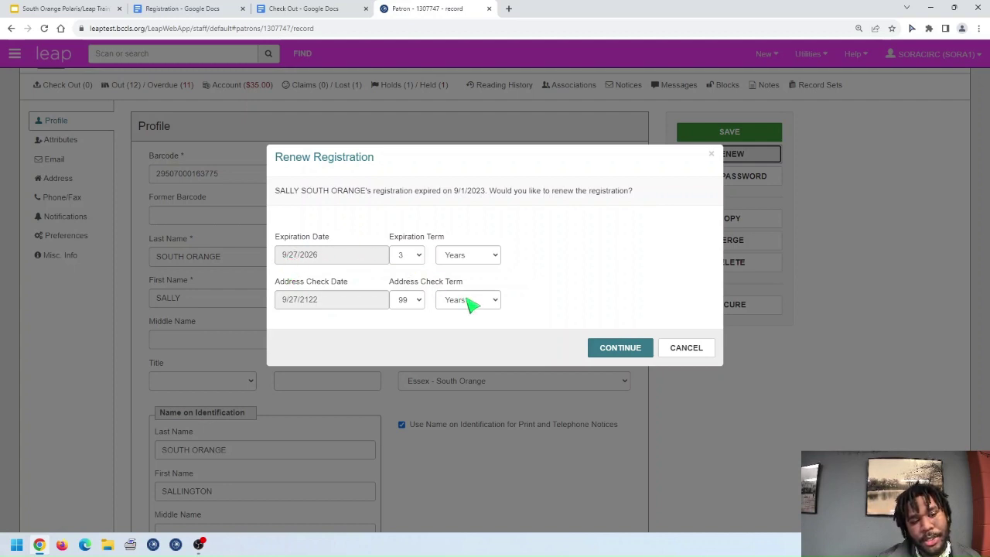
- Keep the Expiration Term at 3 Years and confirm the renewal, raising the duplicate patrons warning
click(420, 259)
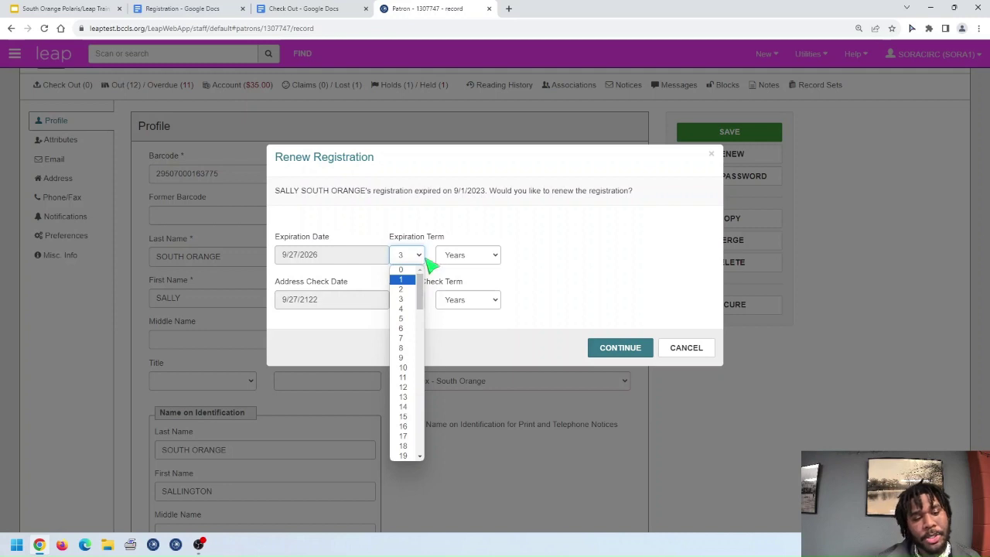
click(466, 286)
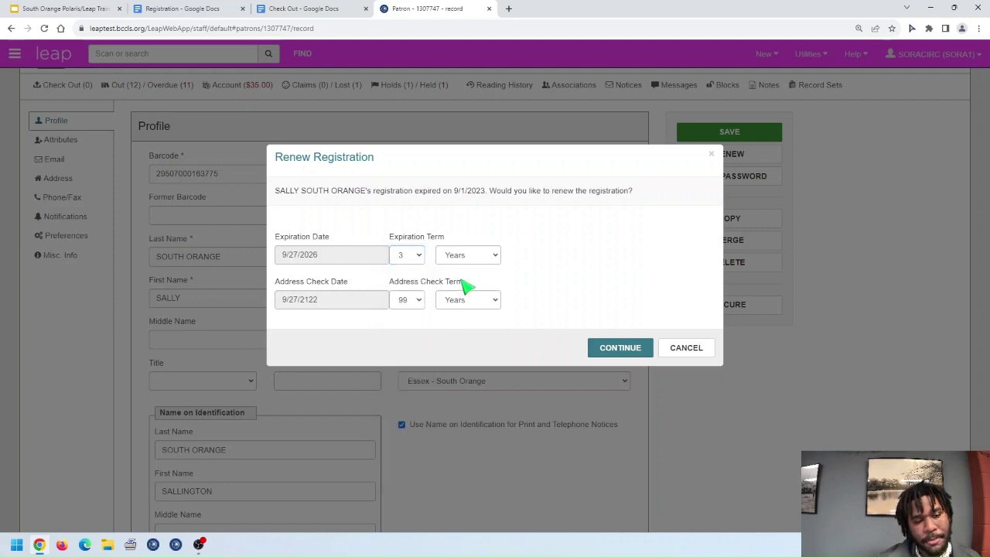
click(621, 348)
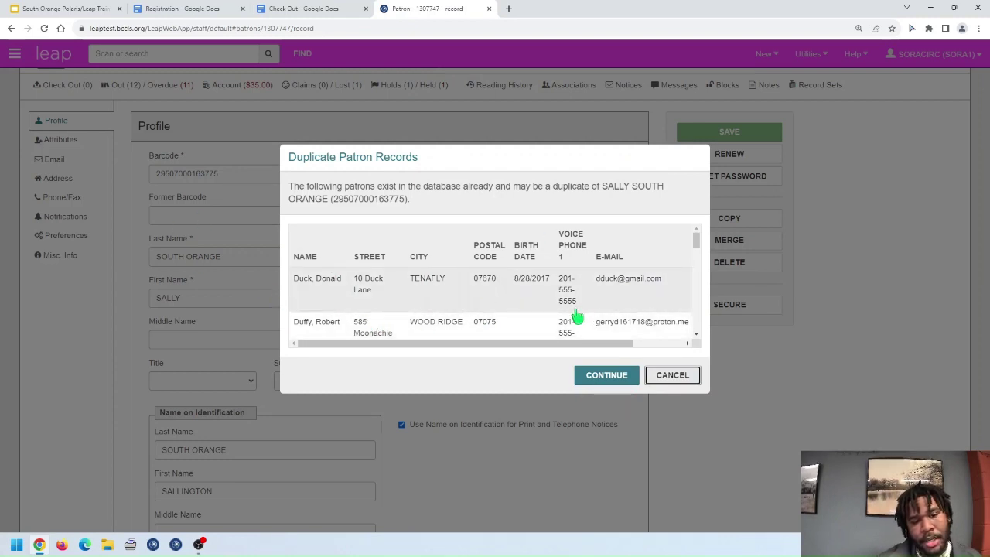
- Proceed past the Duplicate Patron Records warning to save the renewal
scroll(569, 317, down, 2)
scroll(521, 312, up, 2)
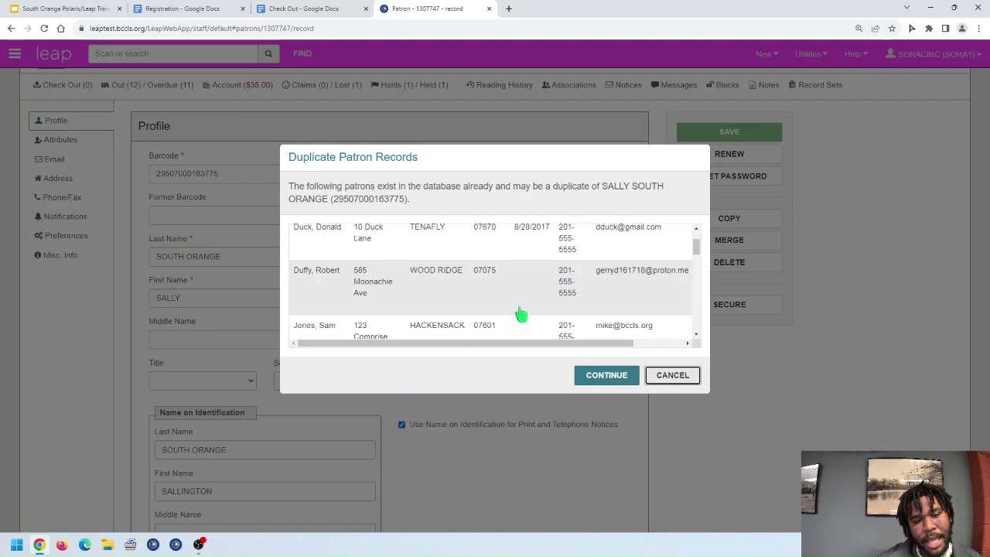
click(609, 377)
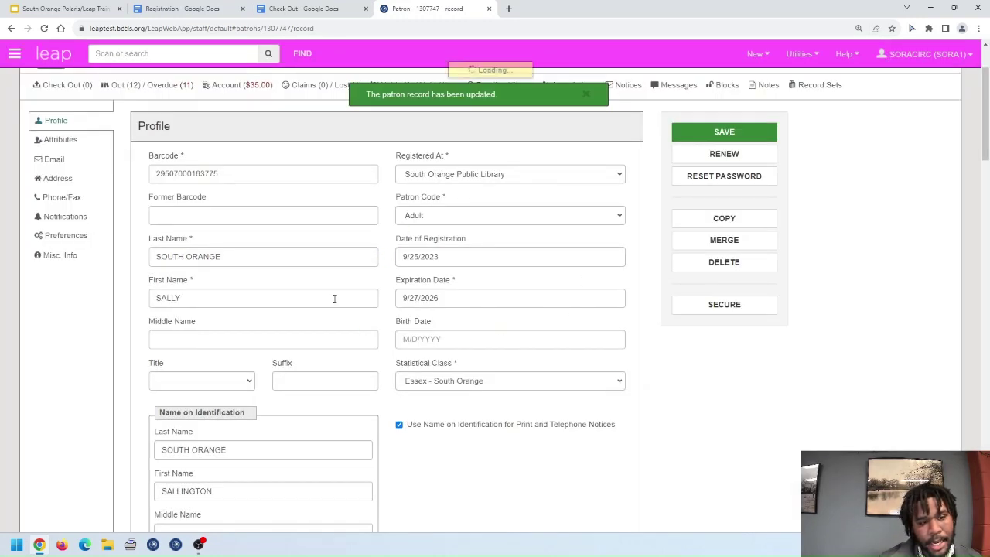
- Verify the new 9/27/2026 expiration date and go to the patron's Check Out tab
click(486, 300)
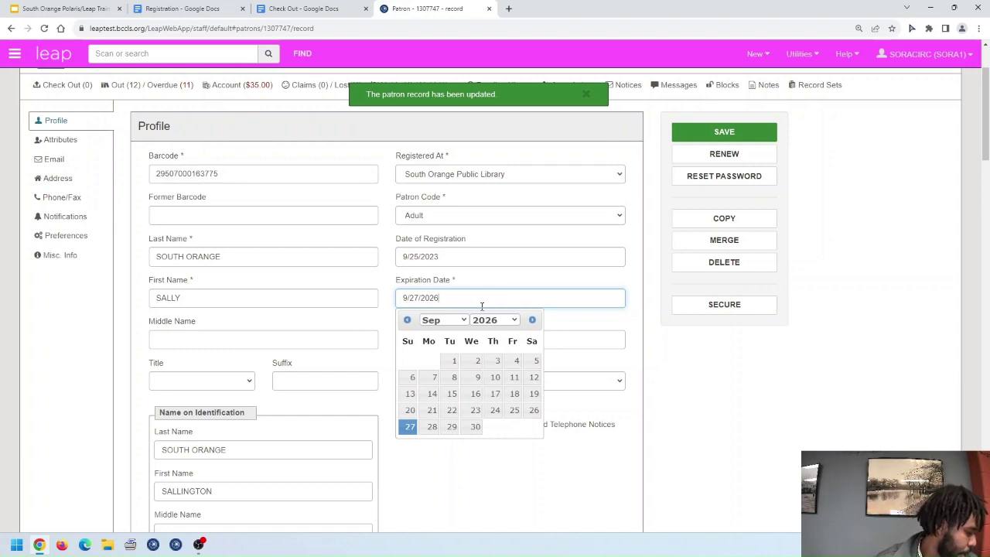
scroll(535, 361, up, 2)
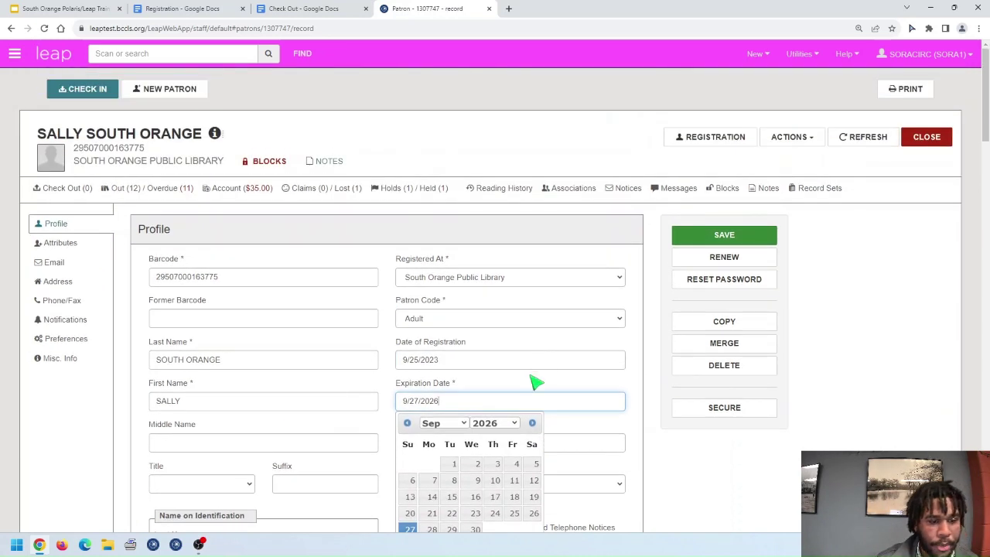
click(685, 469)
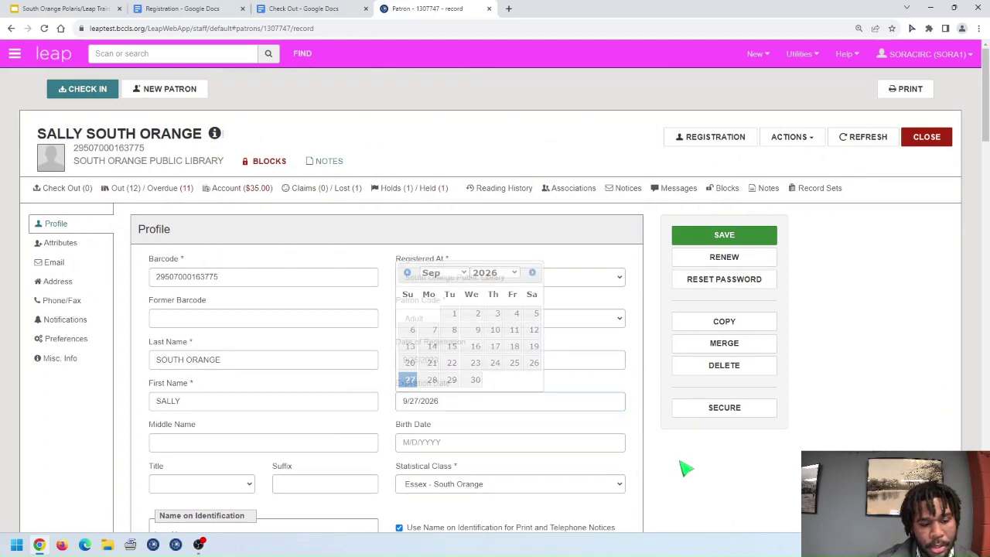
click(56, 193)
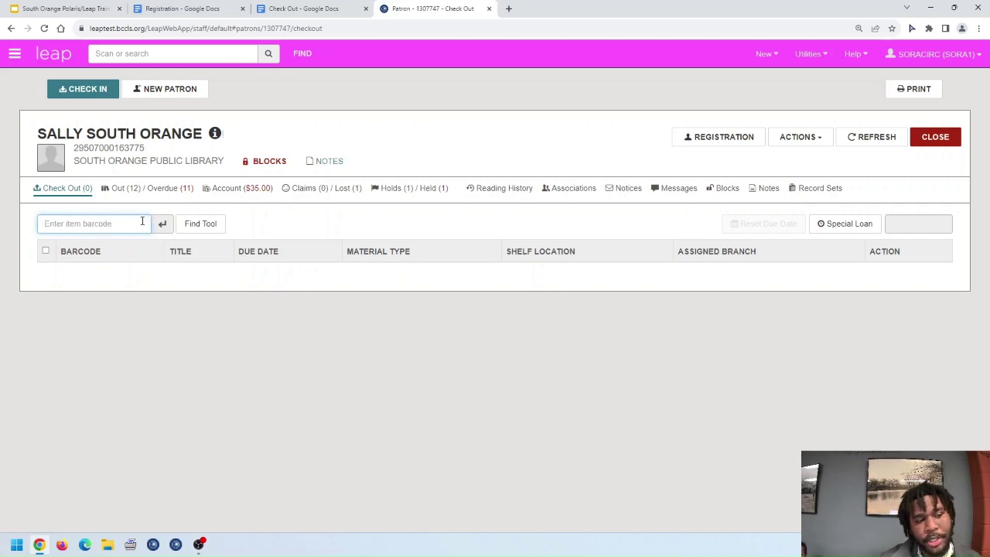
- Open the Find Tool - Item Record search from the Check Out tab
click(201, 226)
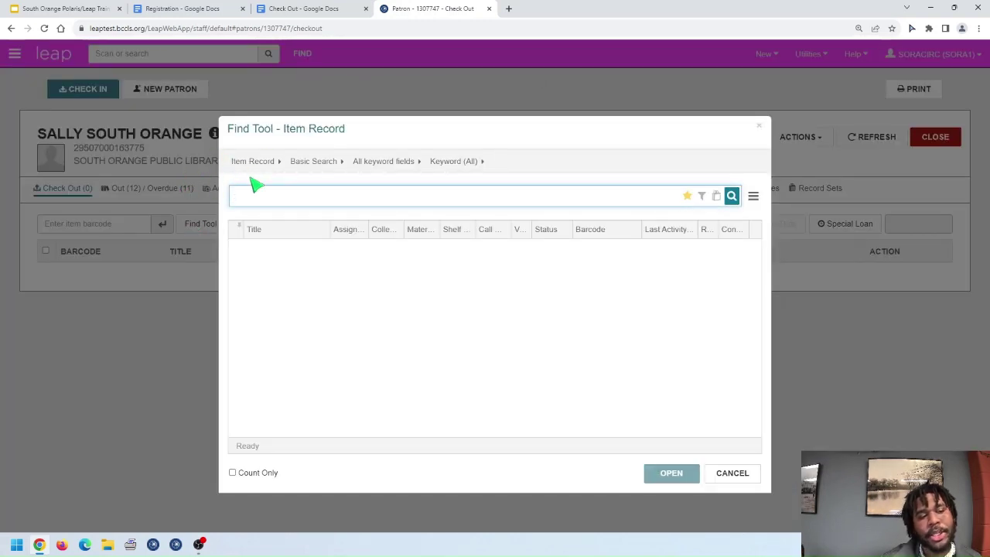
- Cancel the item search and put the cursor in the Enter item barcode field
click(731, 474)
click(90, 223)
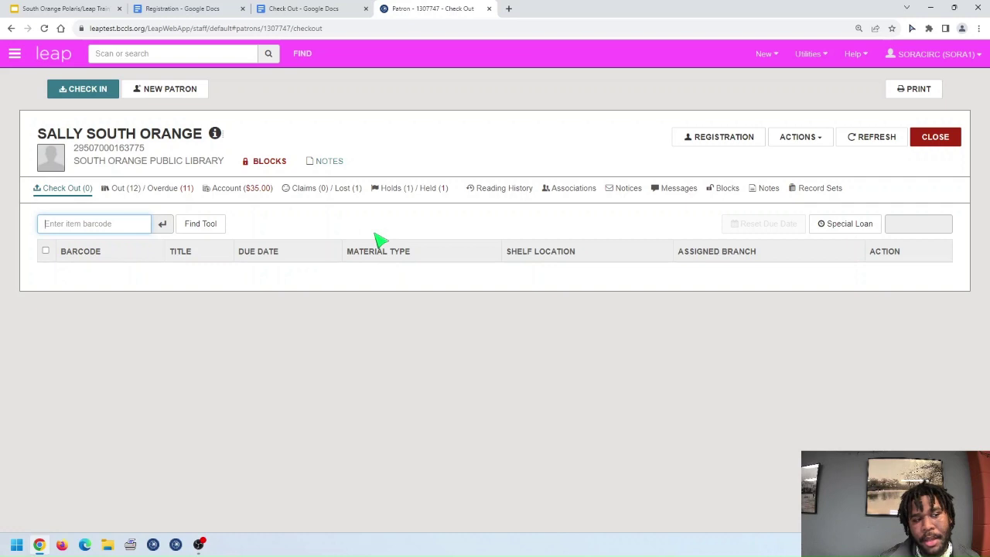
- Set a special loan of 23 days, due 10/20/2023, applied to the next item only
click(843, 223)
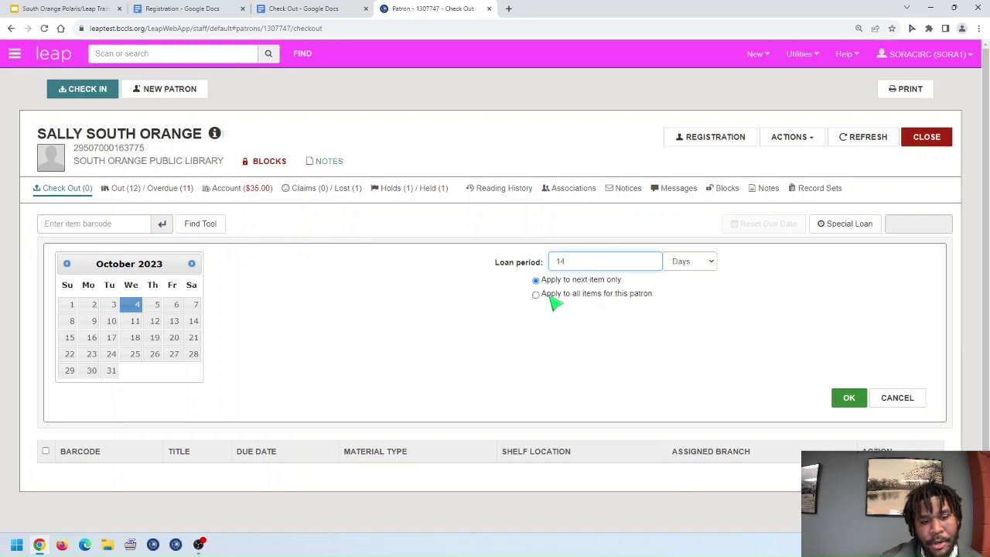
click(479, 307)
click(587, 258)
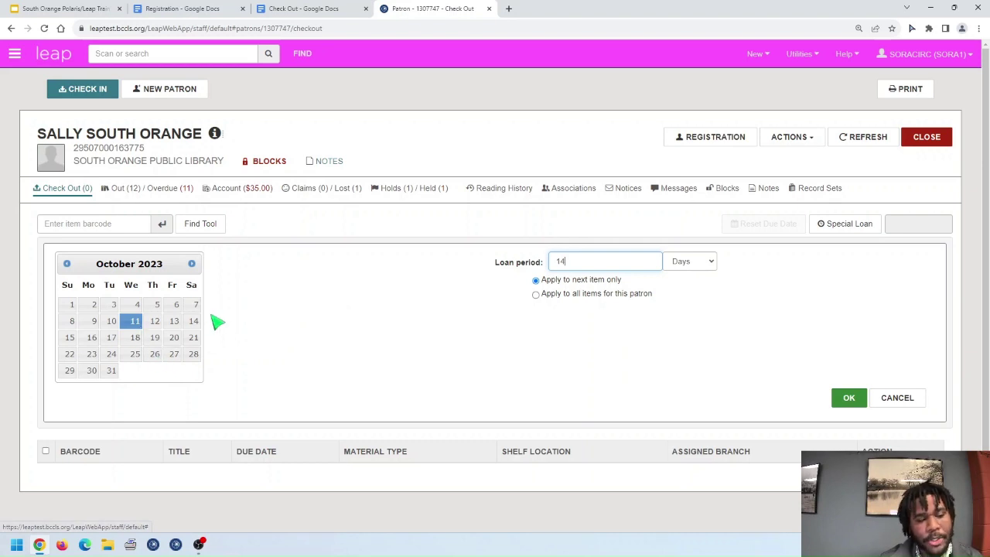
click(175, 341)
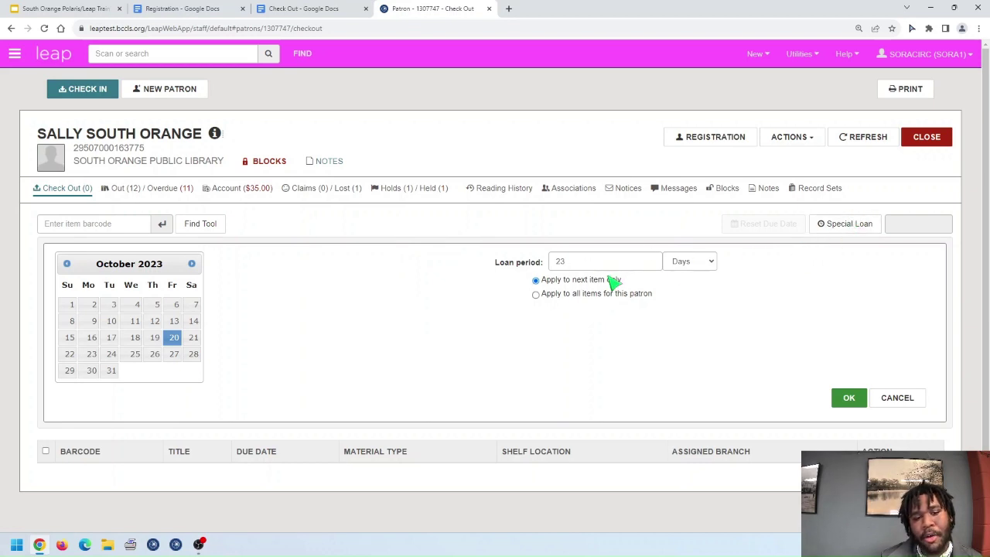
click(849, 397)
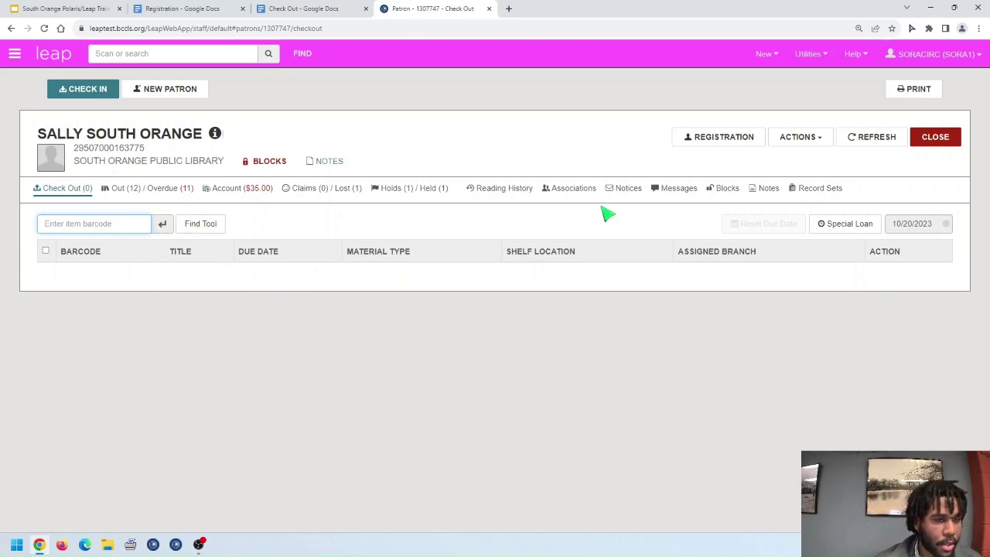
click(849, 224)
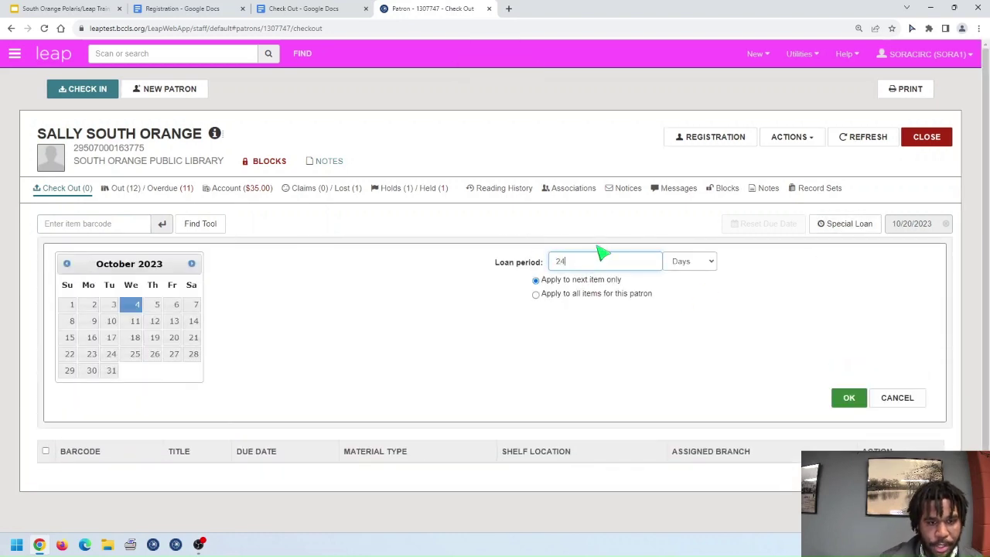
click(848, 399)
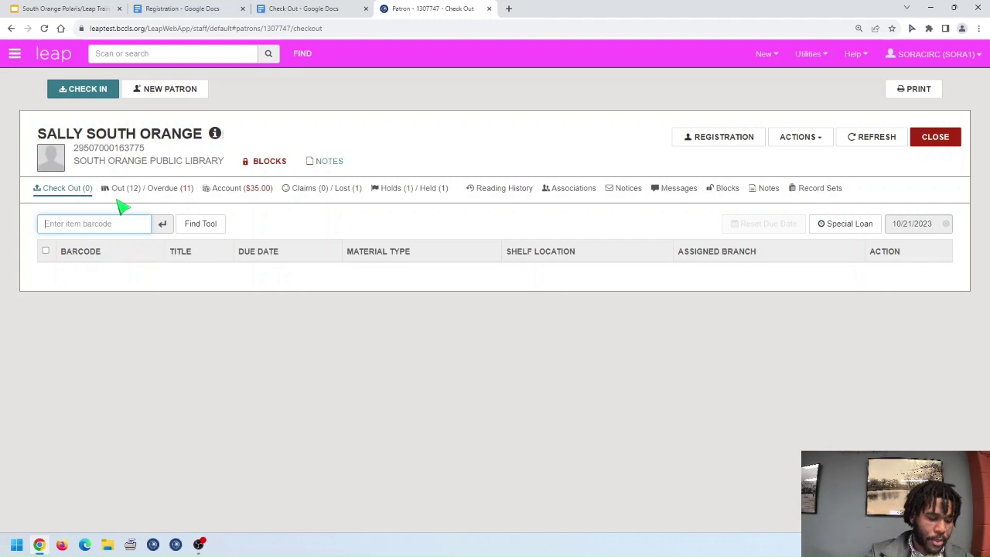
text(39507000000000)
key(Return)
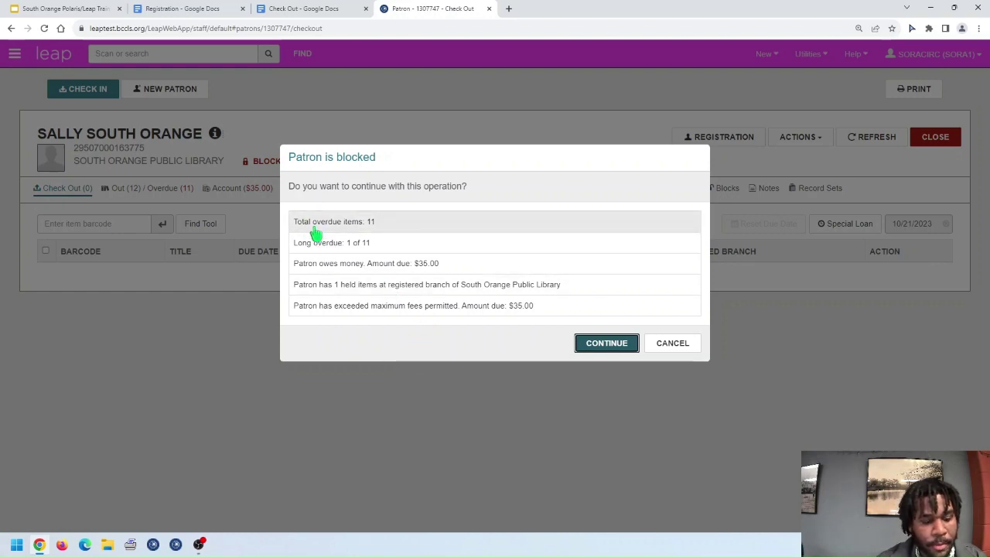
- Open the Patron Status policy document from the training slides' Relevant Policies & Links
click(3, 10)
click(256, 279)
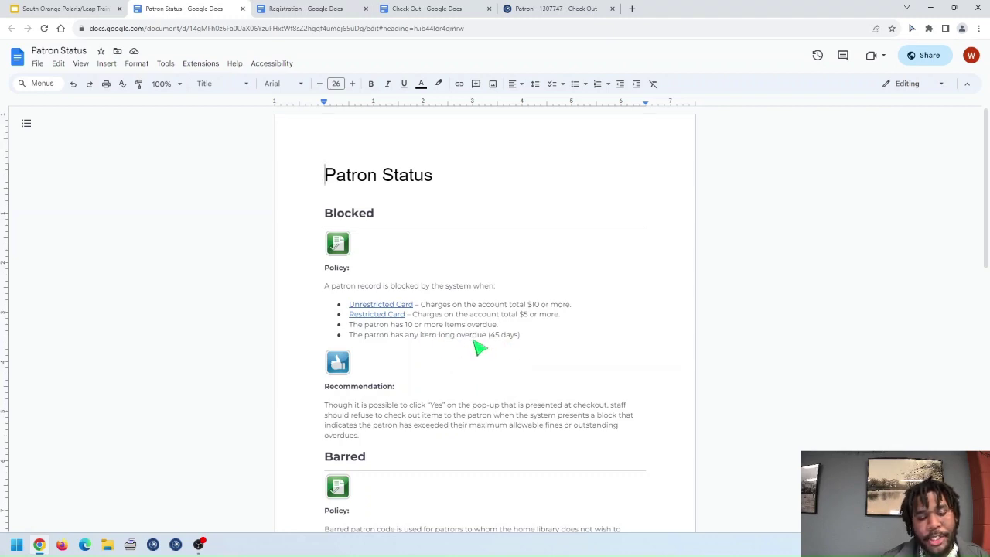
- Skim the Patron Status Blocked rules, then return to the patron's blocked checkout
scroll(472, 353, down, 1)
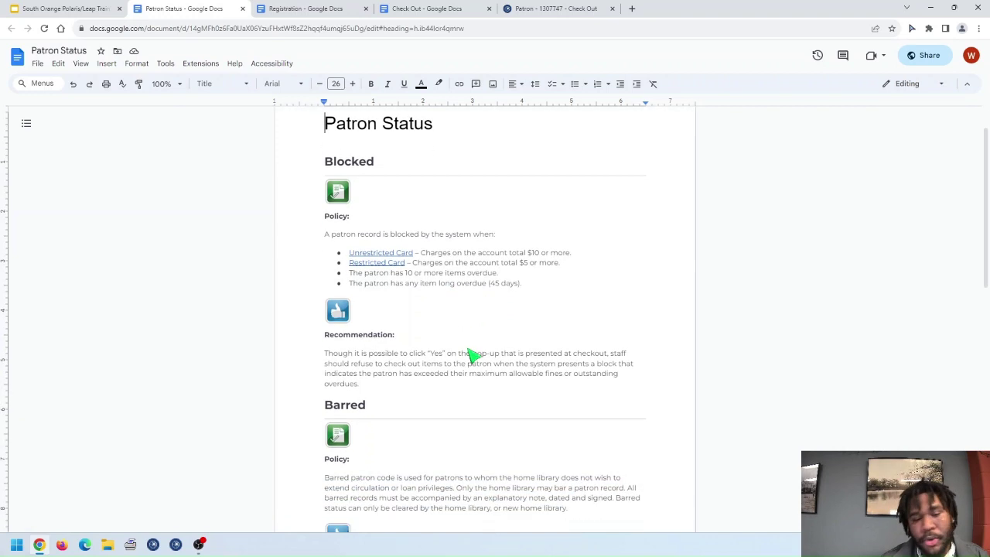
scroll(473, 355, up, 1)
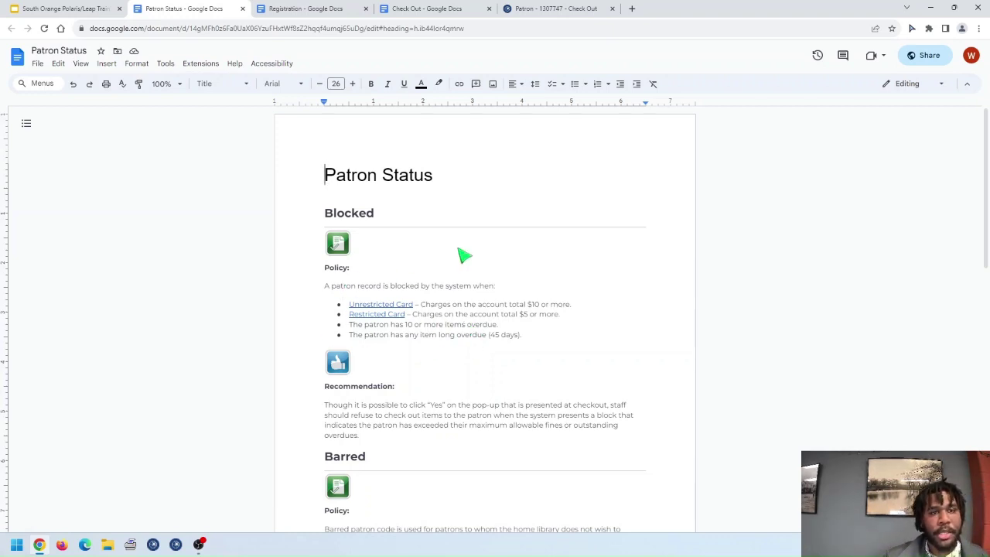
click(572, 11)
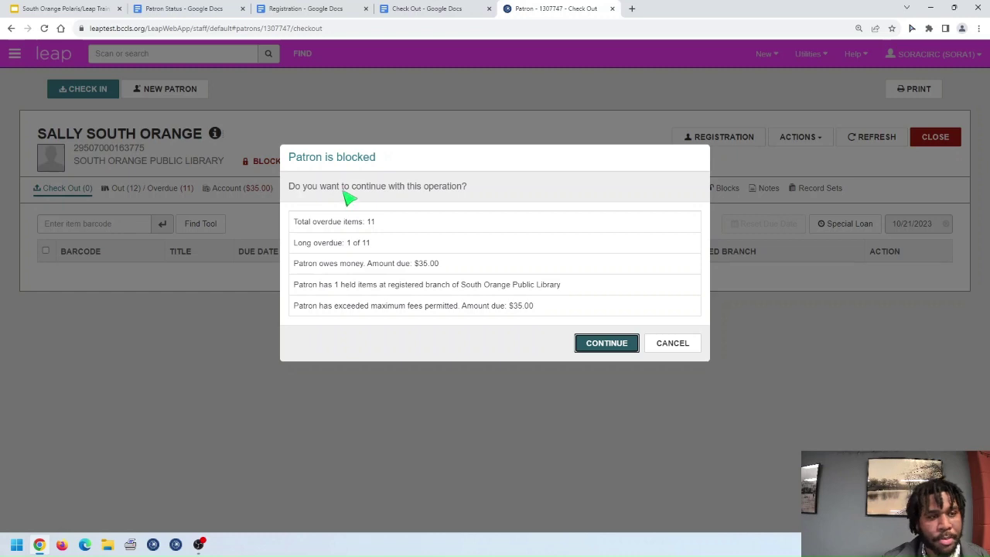
- Reopen the Check Out and Patron Status policy documents from the training slides
click(48, 7)
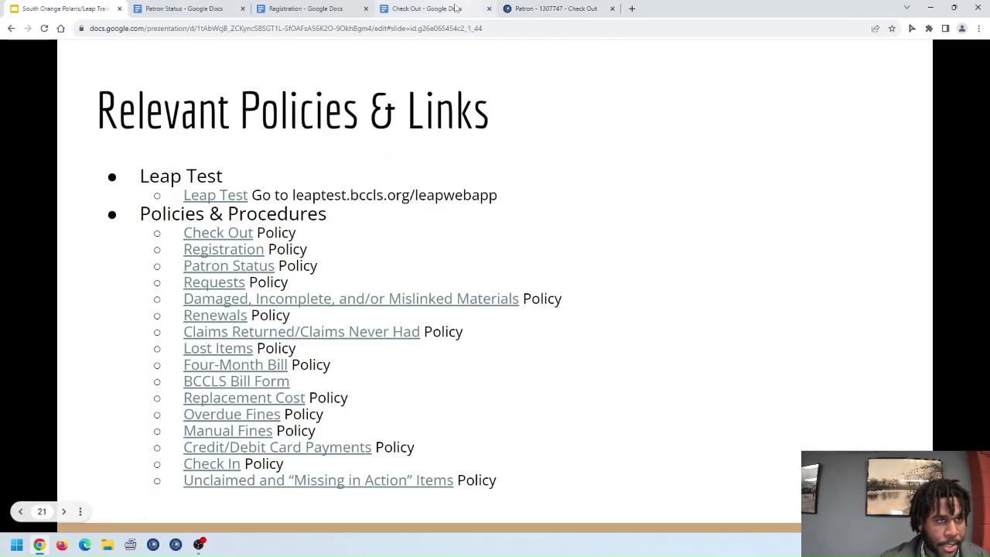
click(409, 9)
click(197, 9)
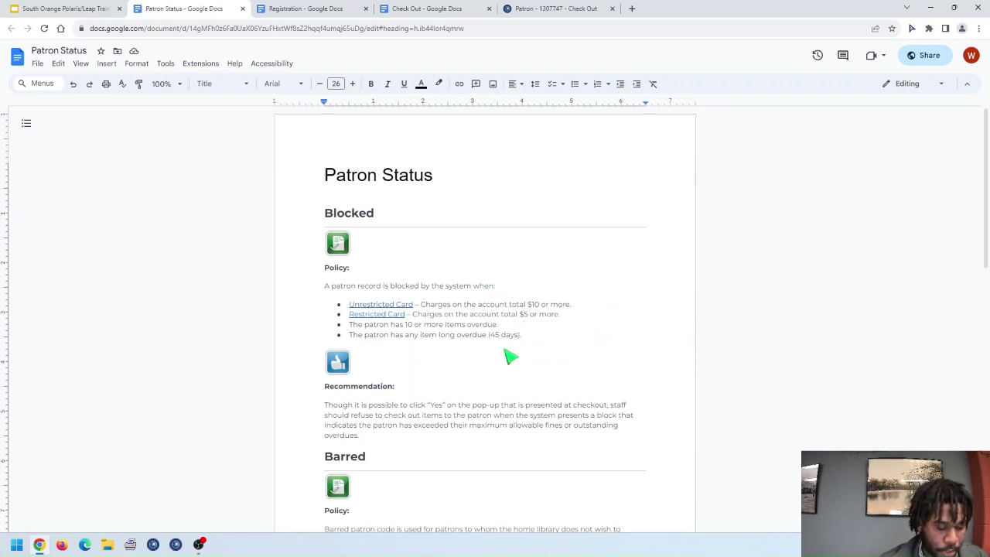
- Reread the Blocked recommendation in Patron Status, then return to the blocked-patron checkout
scroll(506, 354, down, 1)
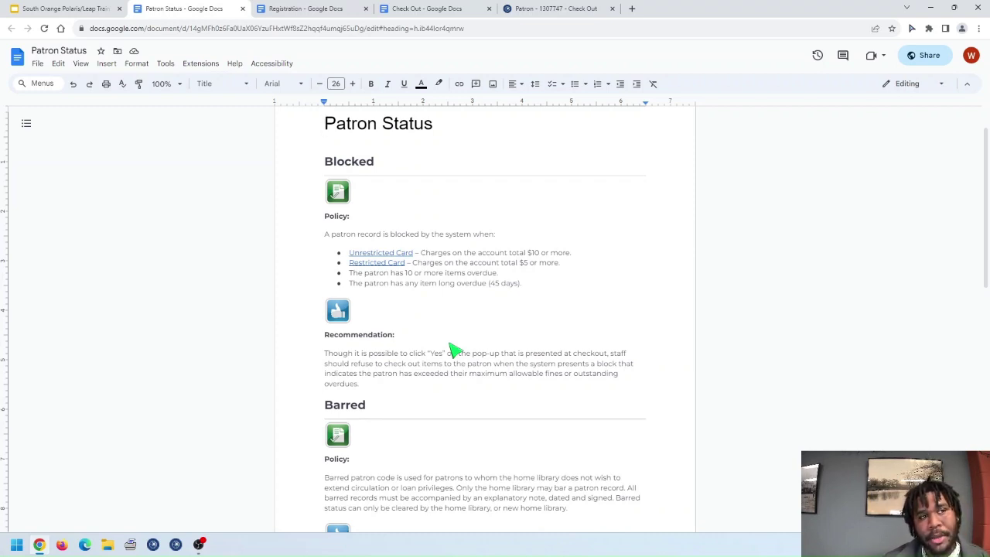
scroll(426, 327, up, 2)
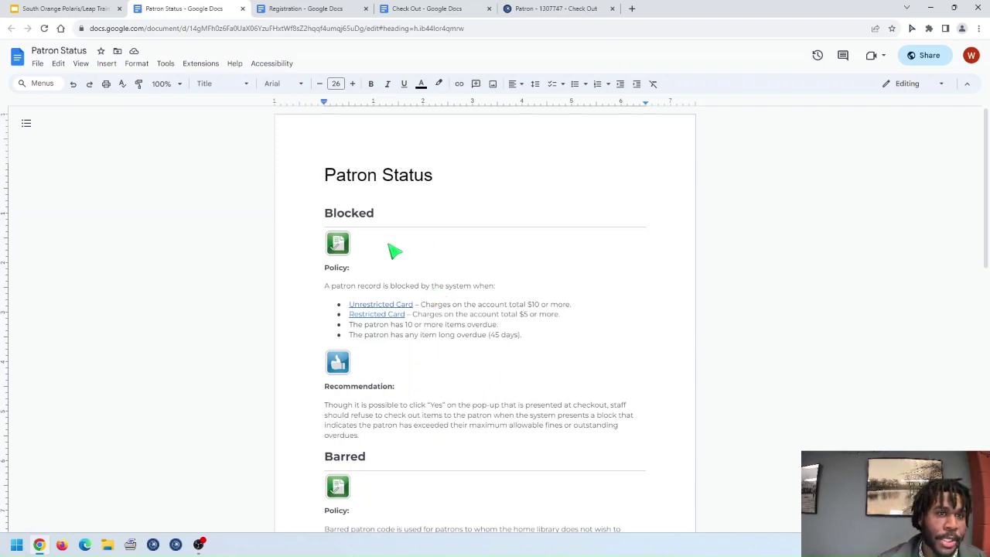
click(551, 8)
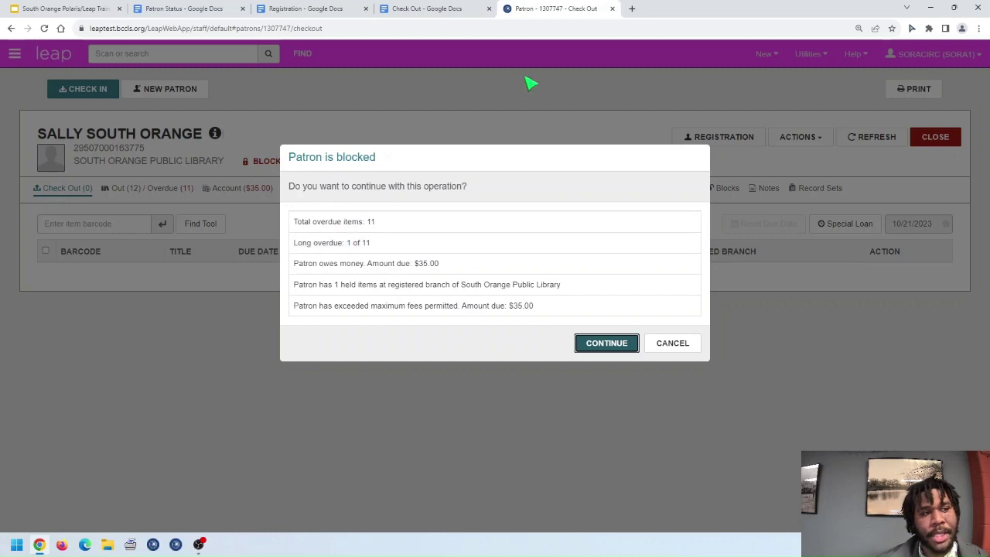
- Bring up the Patron Status policy's $10 and $5 charge block thresholds
click(189, 8)
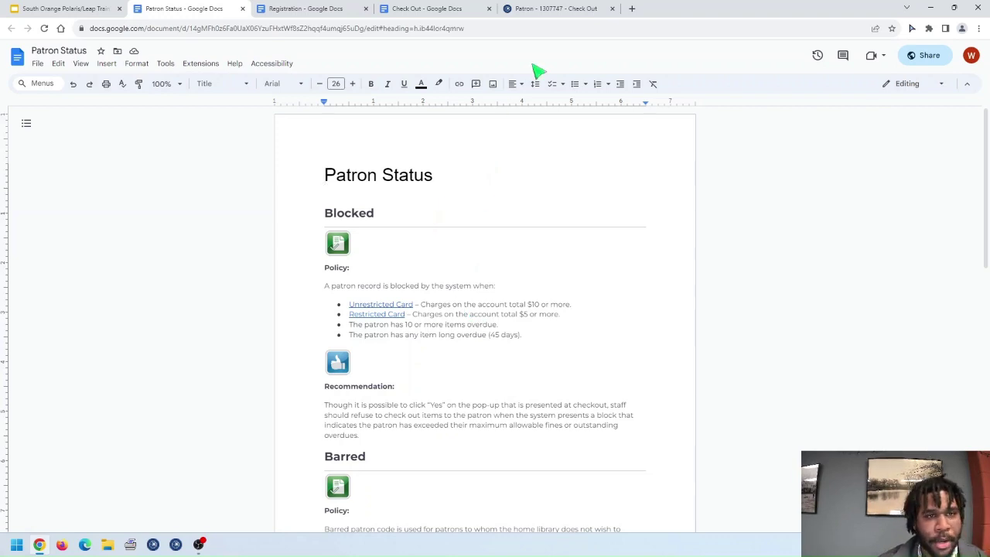
- Return to the Patron is blocked dialog listing 11 overdue items and $35.00 owed
click(541, 12)
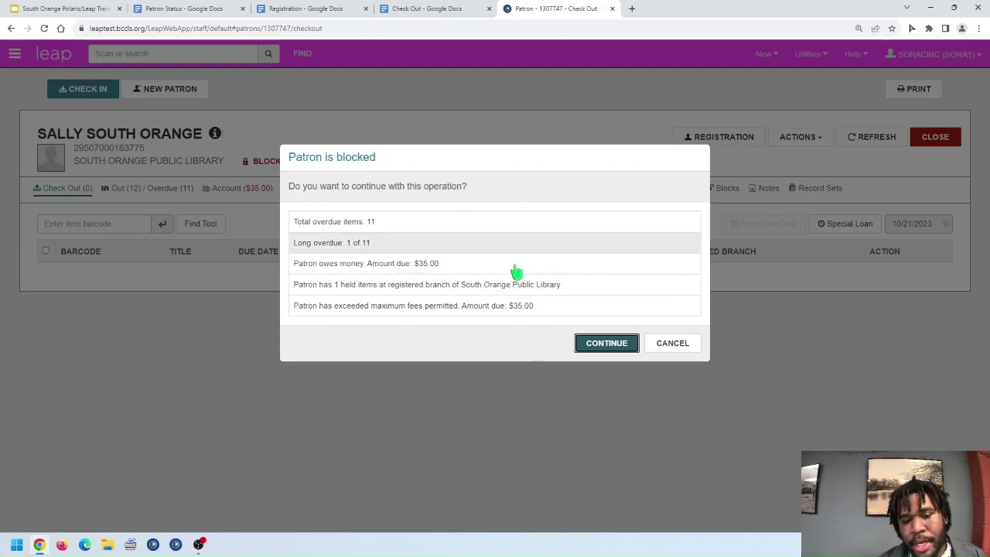
- Override the patron block to check out The librarianist, then reopen the patron's checkout page
click(602, 348)
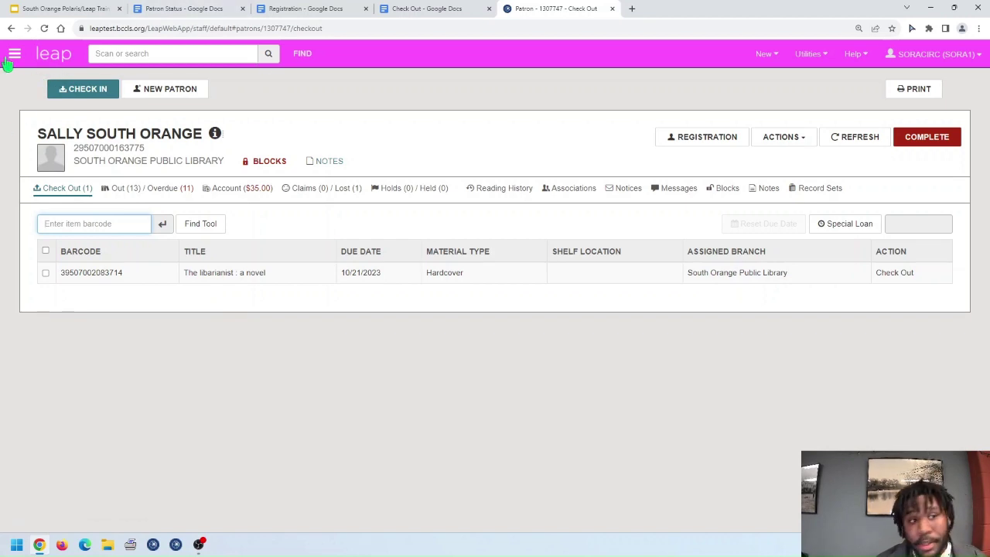
click(52, 61)
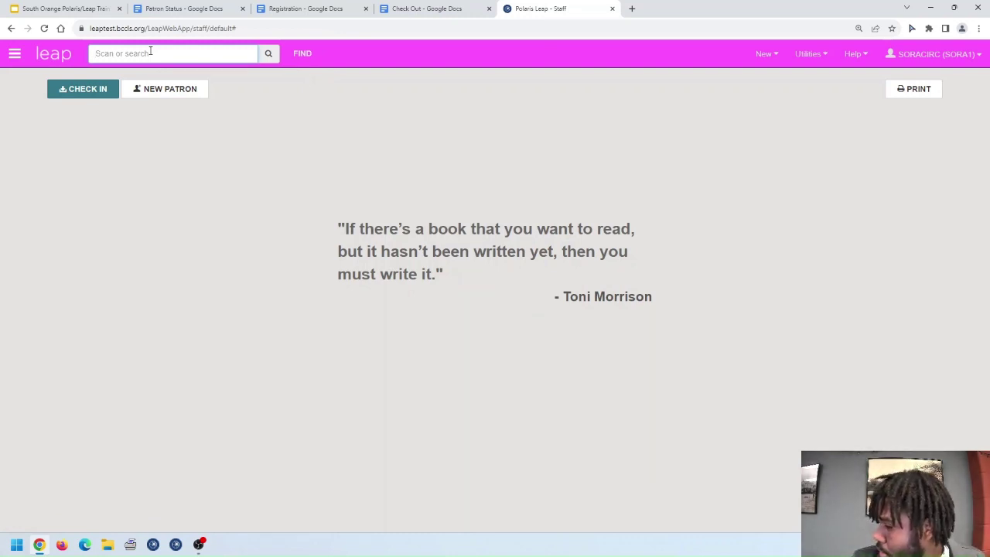
click(151, 51)
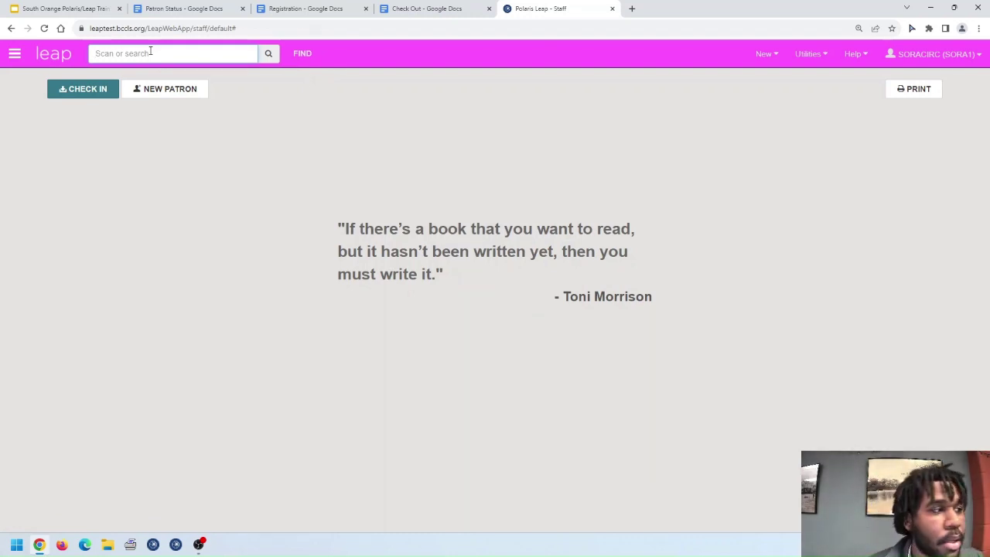
click(14, 54)
click(69, 139)
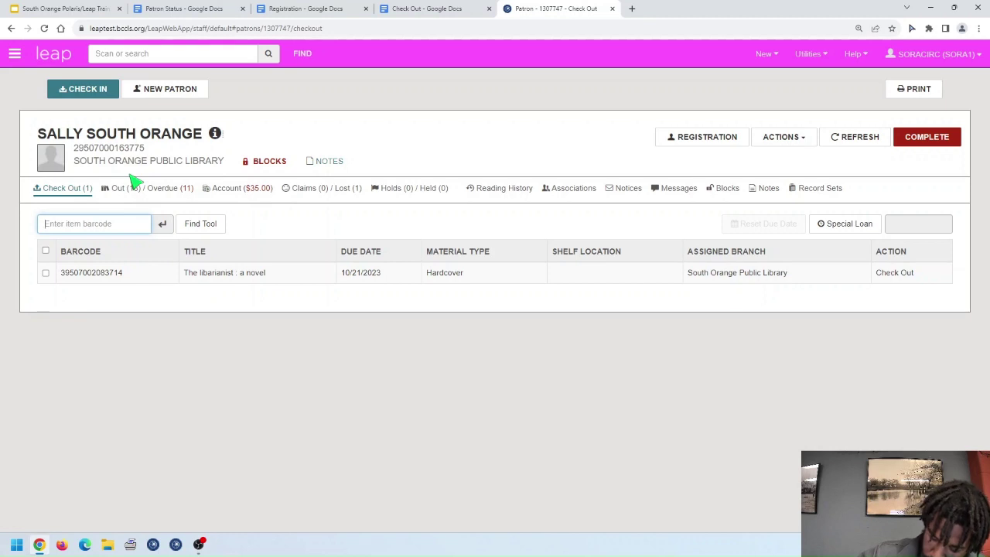
- Submit the Getting permission barcode, raising the 'Disc included' Item is blocked alert
key(Return)
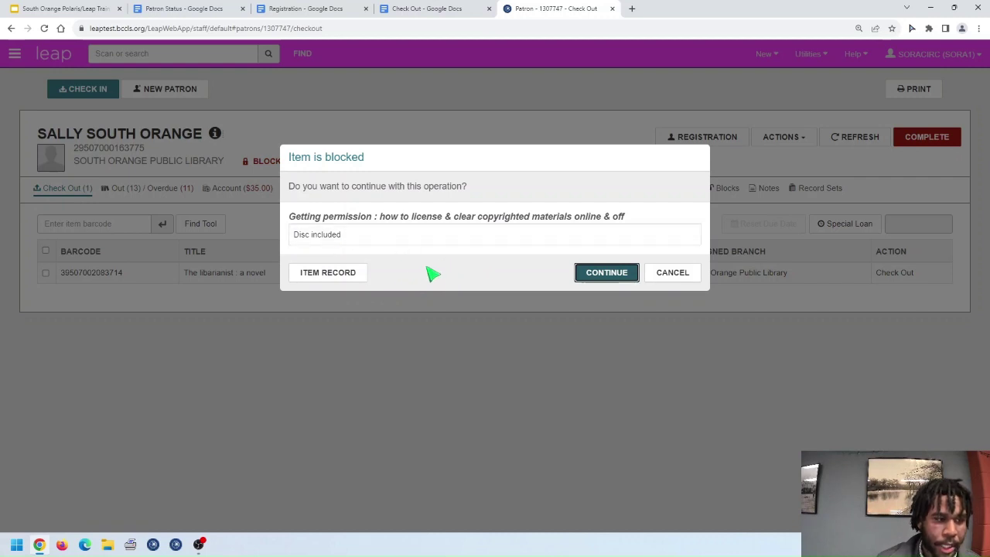
- Show Getting permission's item record Blocks and Notes, with the 'Disc included' free-text block
click(338, 277)
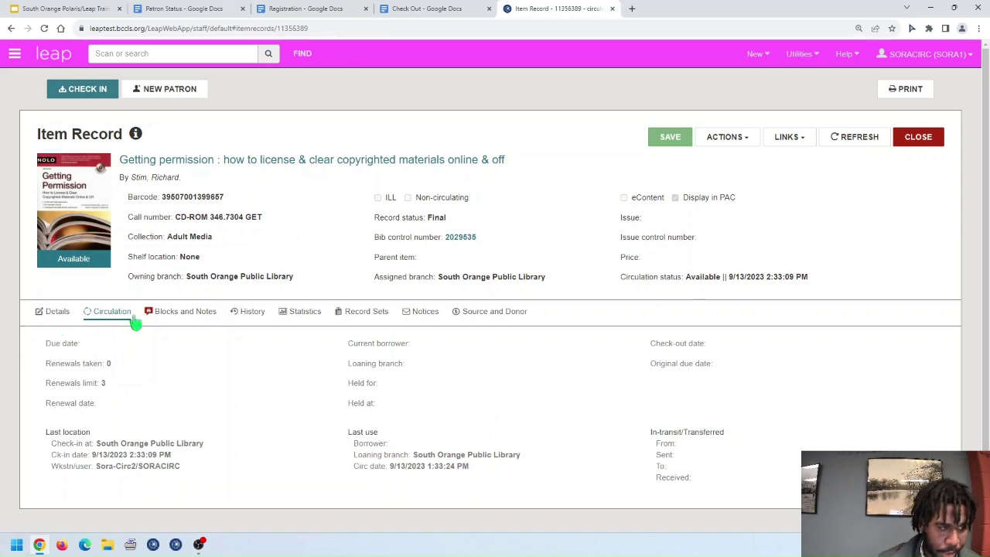
click(181, 321)
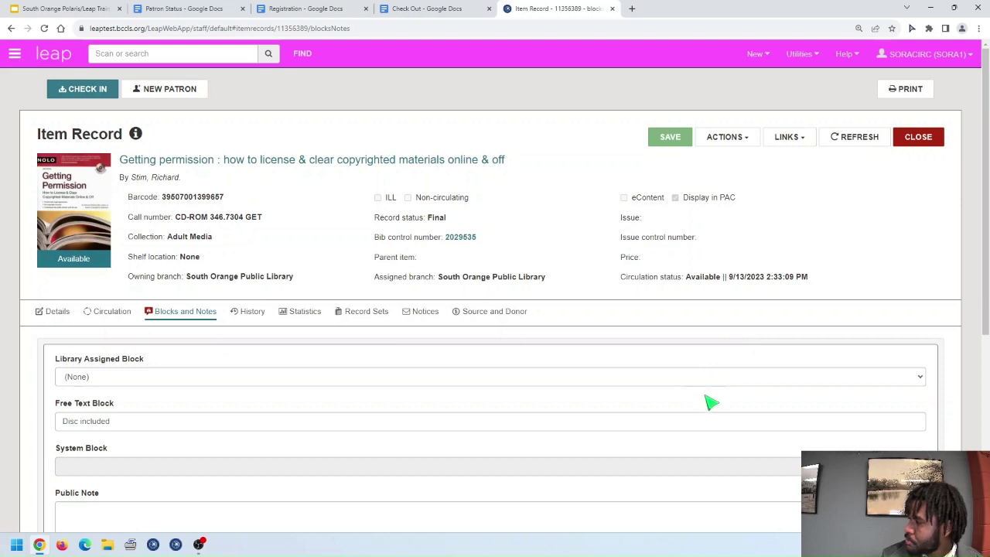
- Close the item record and override the block to check out Getting permission
click(920, 140)
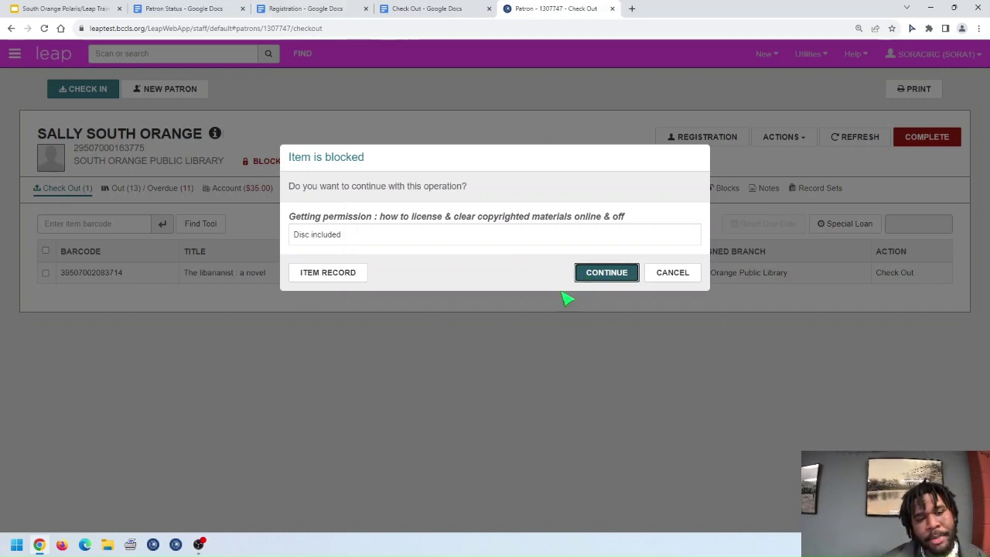
click(609, 274)
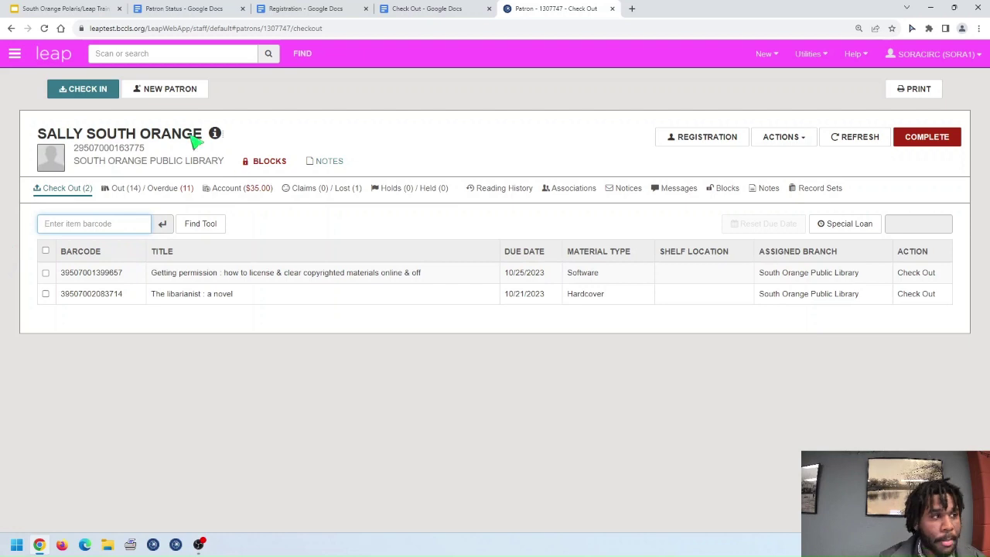
click(78, 9)
- Open the Requests policy doc from the slide deck and scroll down to Declining Requests
click(225, 288)
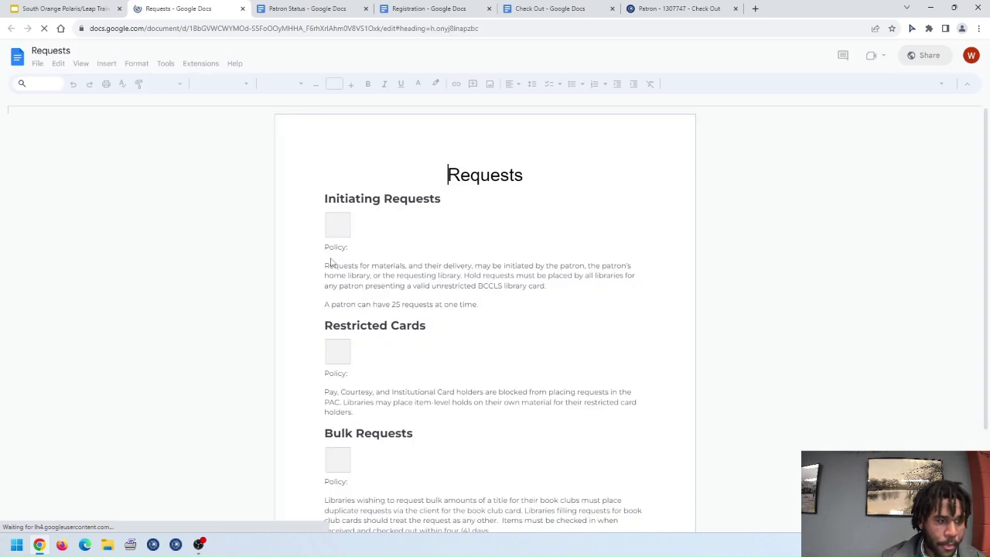
scroll(452, 270, down, 8)
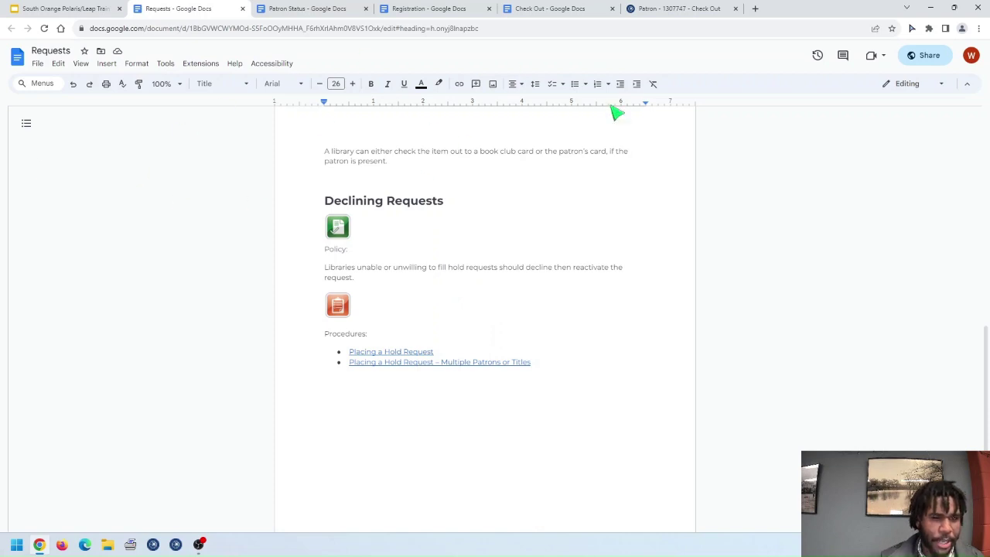
- Submit 'The garden of small beginnings [large print]' at checkout and override its Item is blocked alert
click(662, 9)
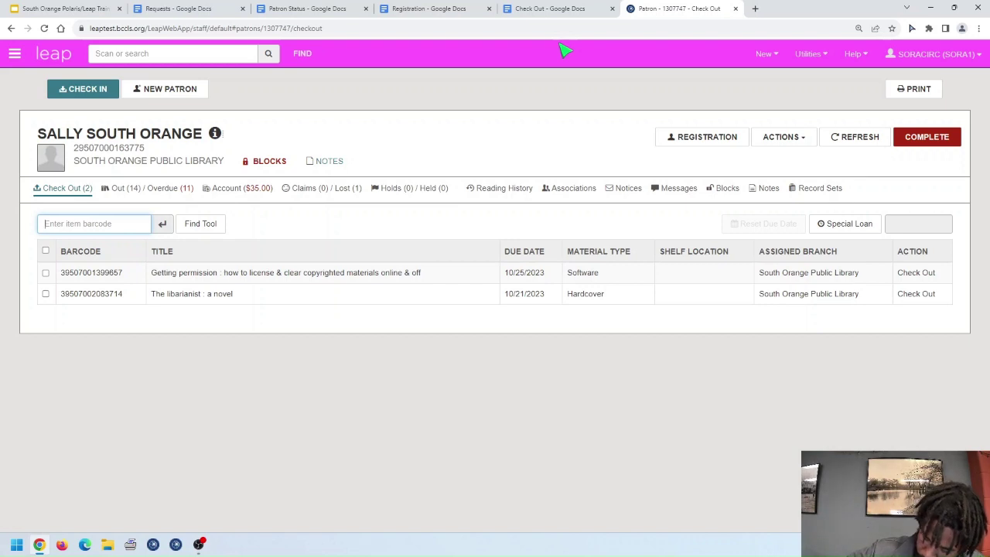
key(Return)
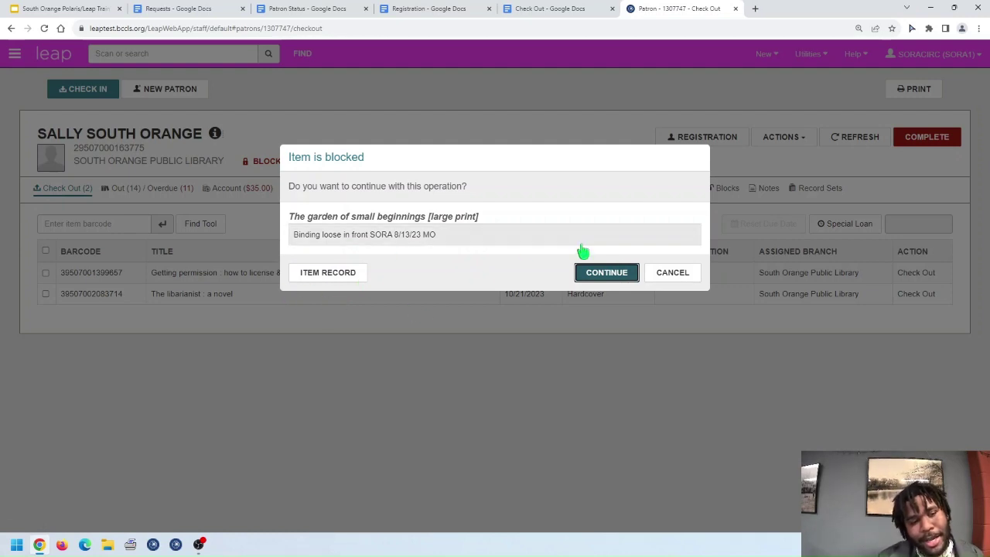
click(605, 277)
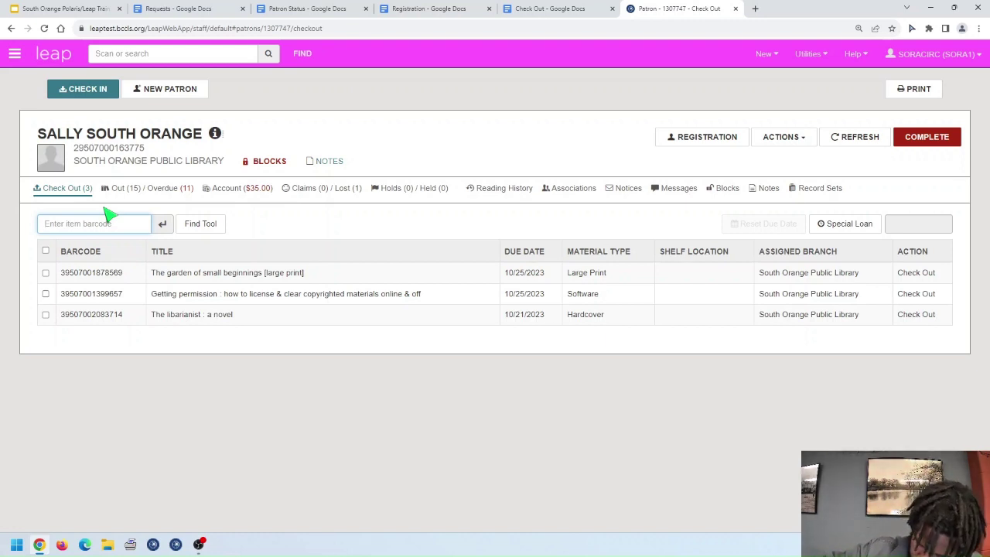
text(39507002083433)
key(Return)
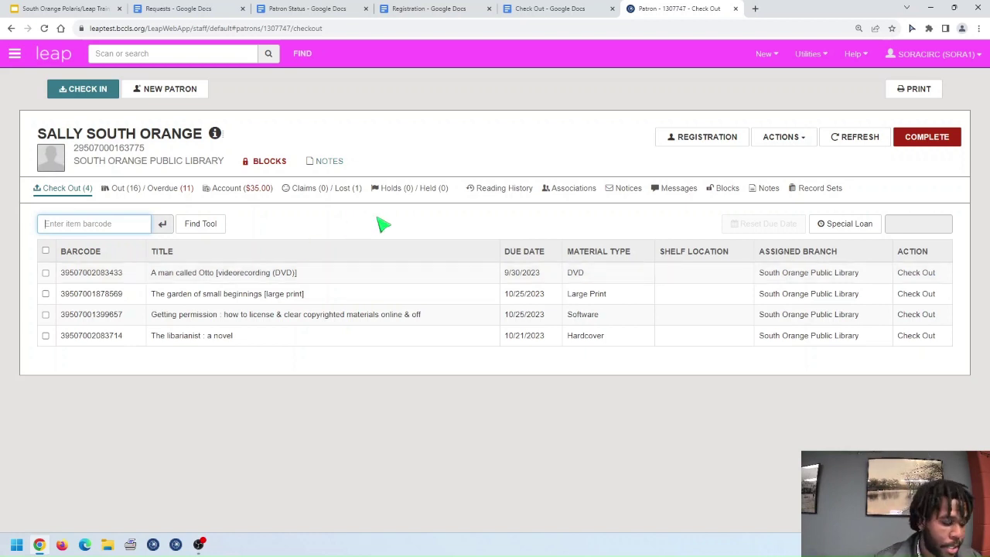
click(58, 8)
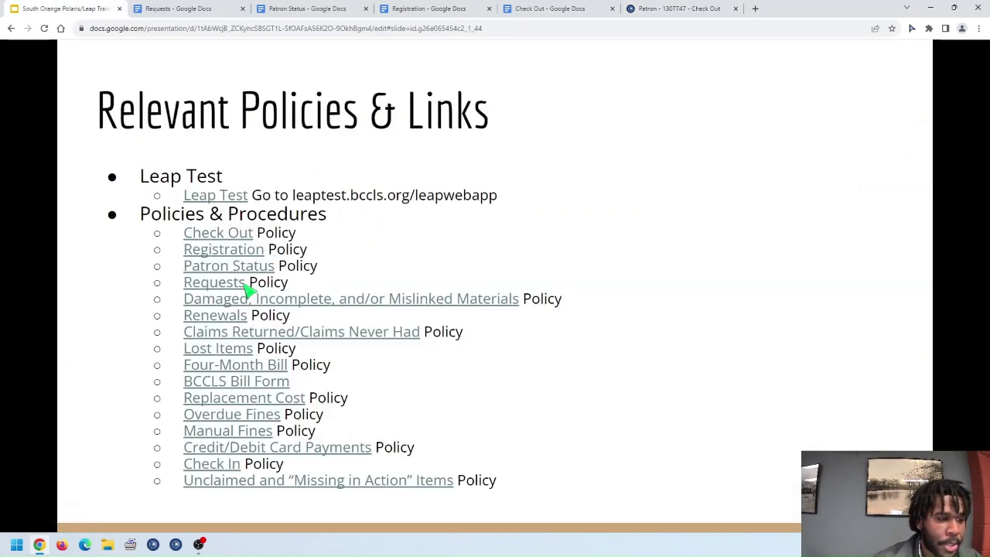
- Open the Damaged, Incomplete, and/or Mislinked Materials doc and scroll through its Material Condition Chart to Policy
click(464, 308)
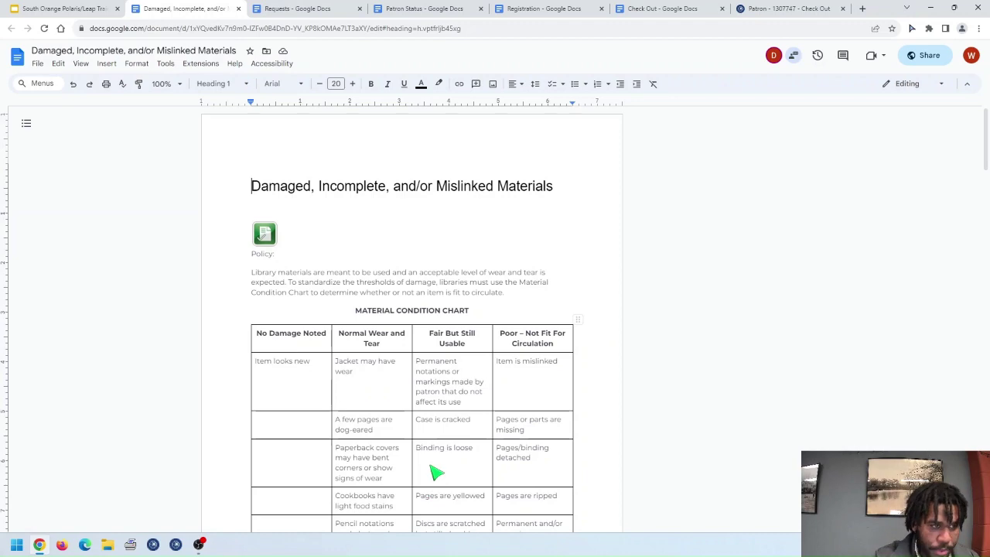
scroll(369, 349, down, 15)
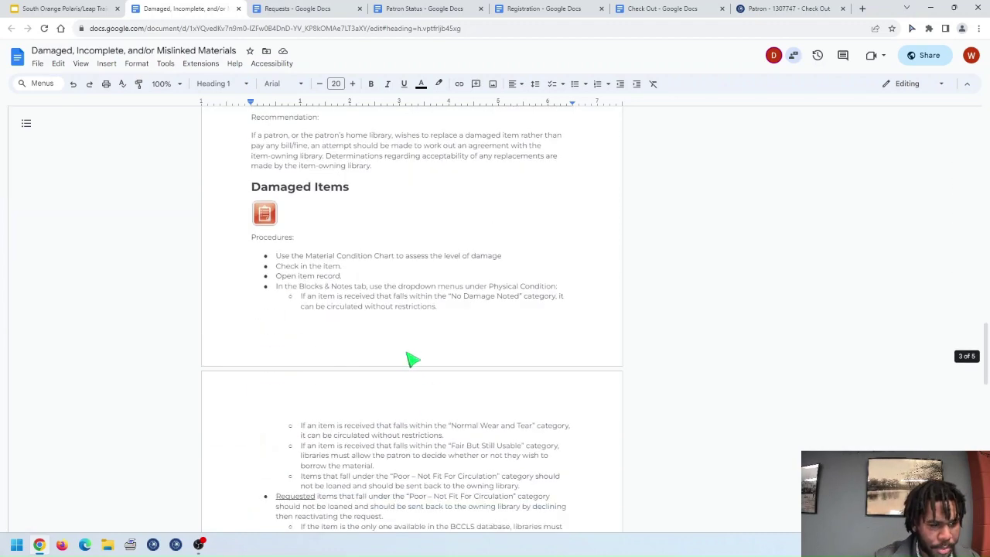
scroll(410, 360, up, 1)
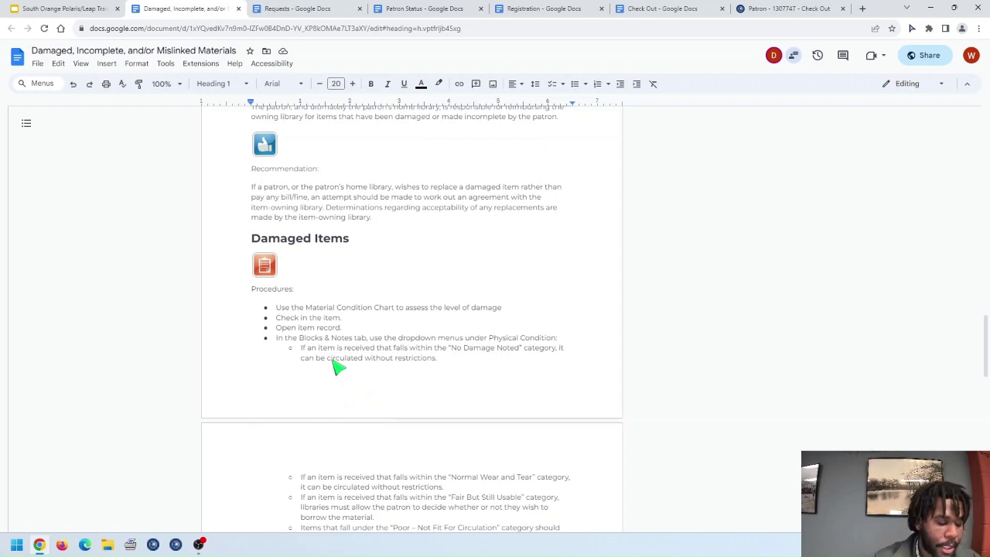
scroll(379, 393, up, 10)
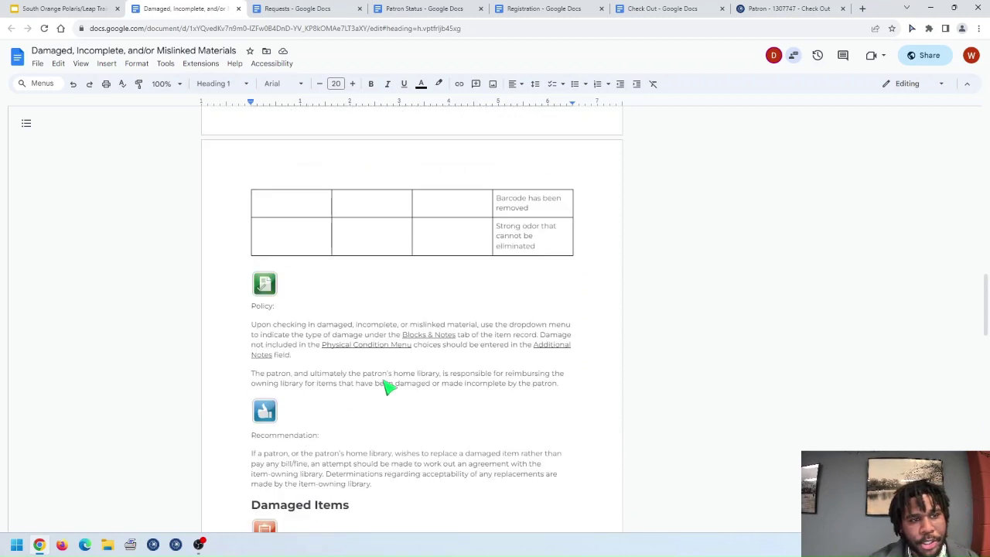
scroll(363, 363, up, 10)
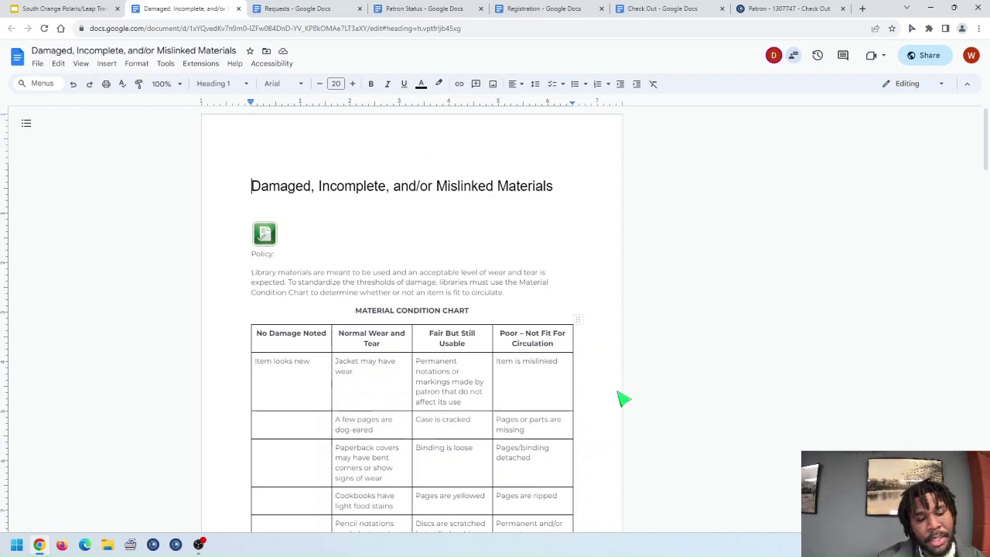
scroll(379, 390, down, 1)
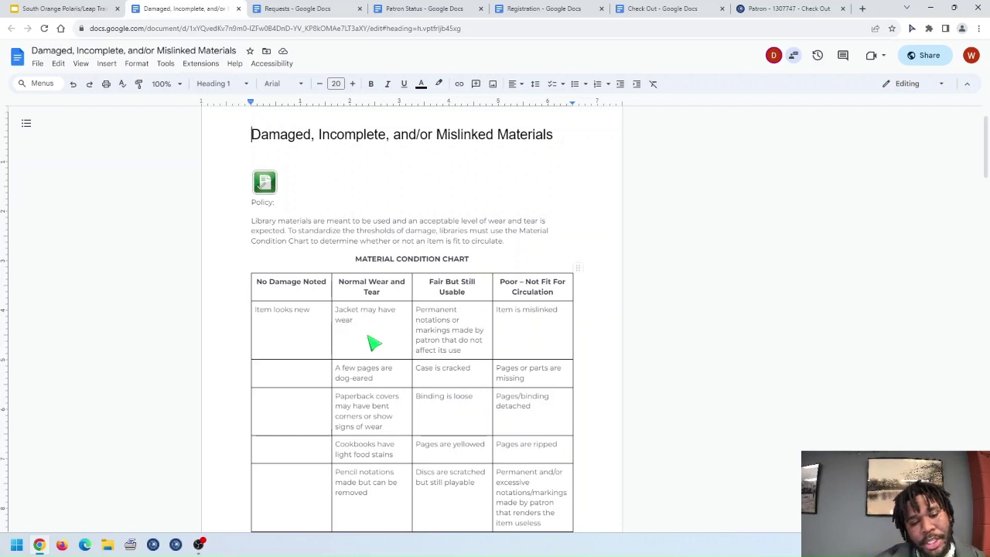
scroll(384, 340, down, 1)
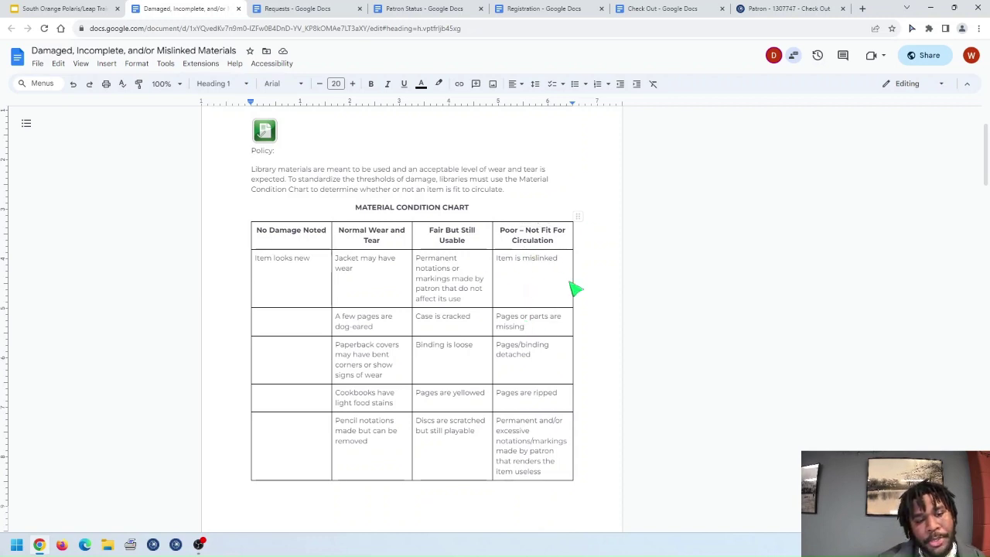
scroll(464, 270, down, 1)
scroll(405, 327, down, 2)
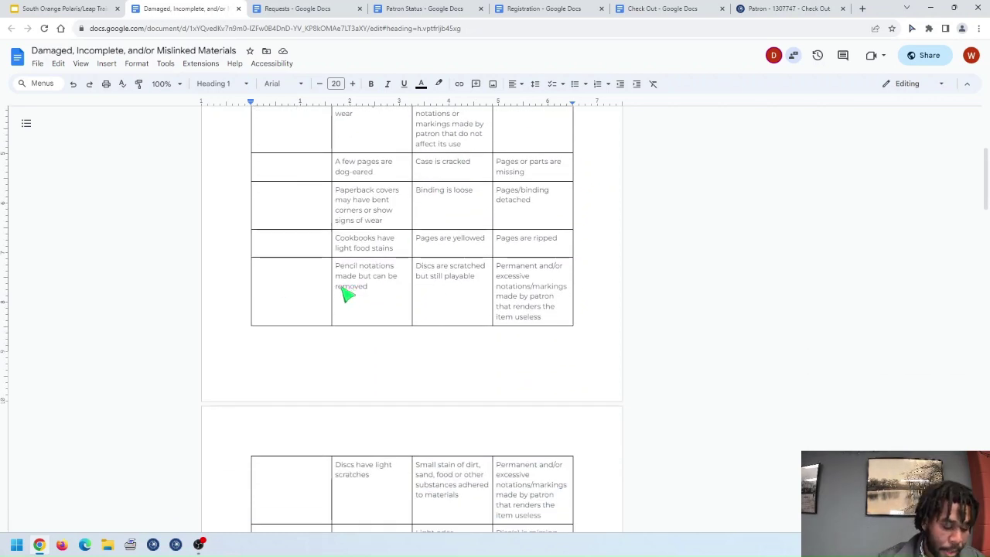
scroll(340, 293, down, 3)
scroll(439, 310, up, 3)
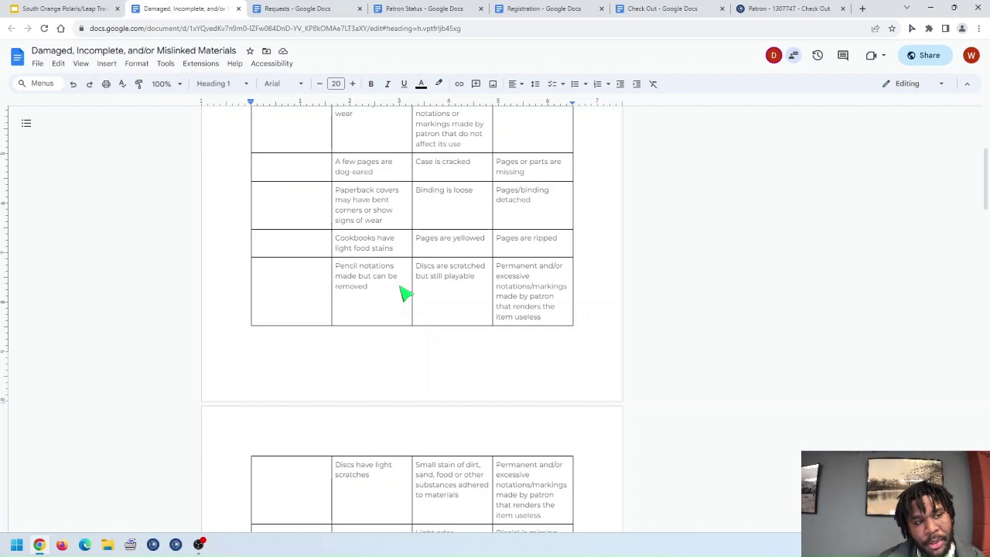
scroll(425, 340, up, 5)
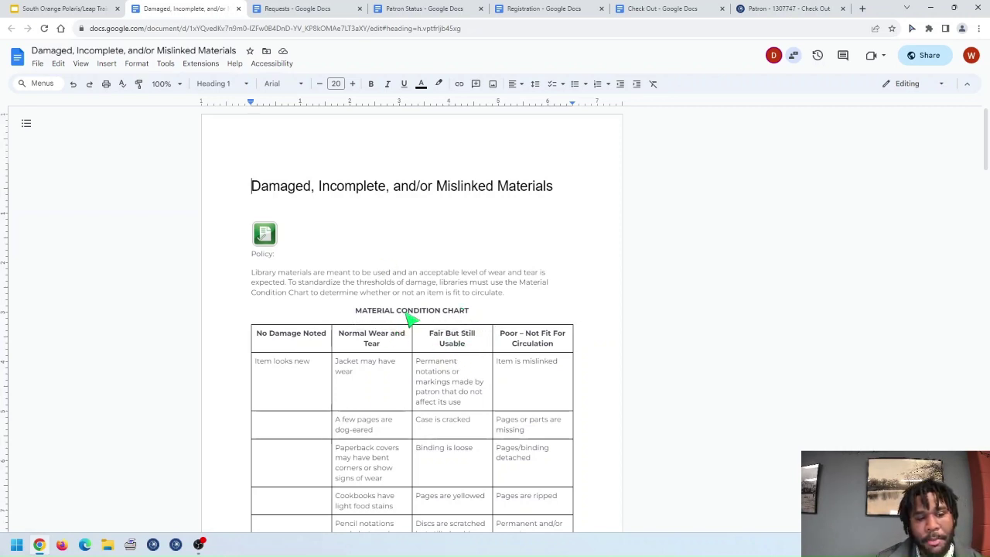
scroll(536, 270, down, 5)
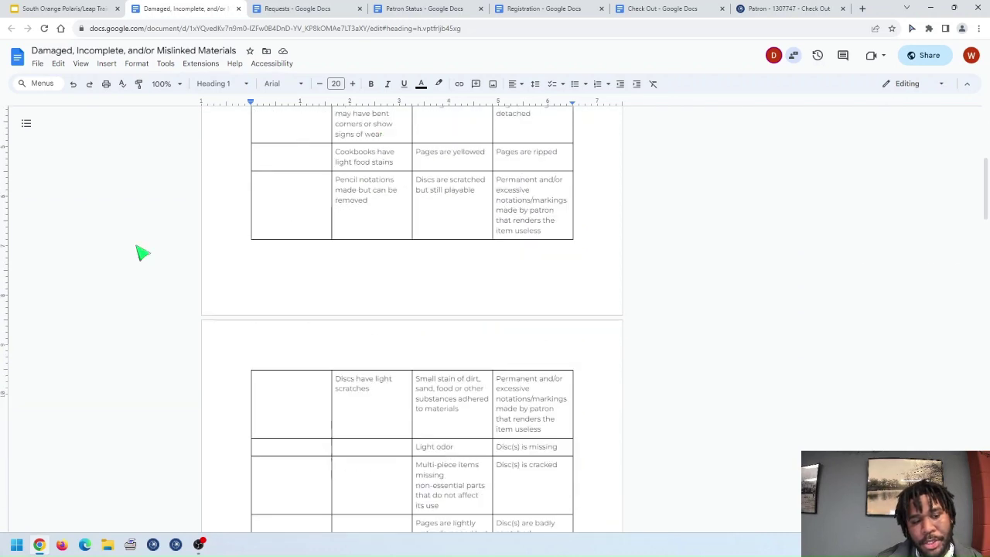
scroll(415, 343, down, 10)
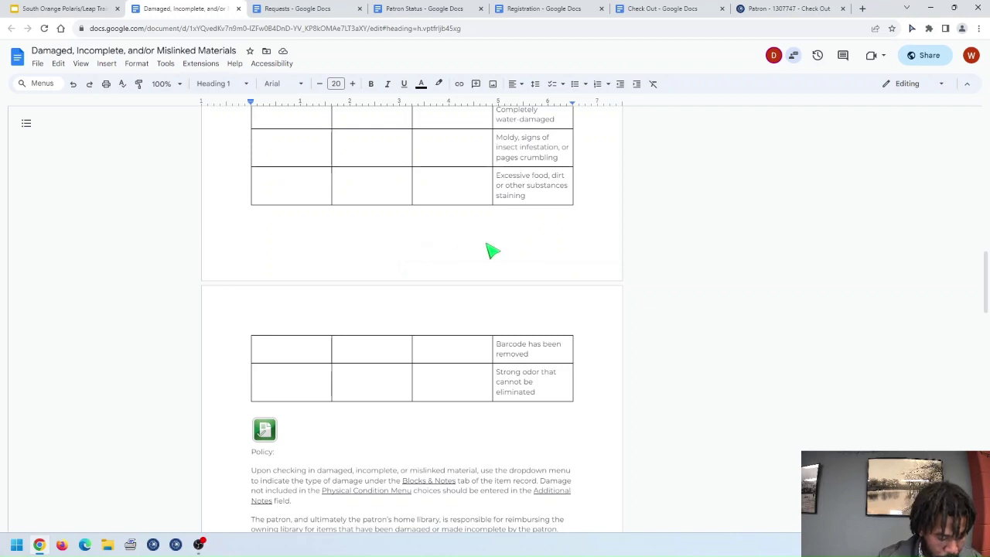
- From the checkout list, open the 'A man called Otto' item record on its Blocks and Notes tab
click(762, 11)
click(230, 278)
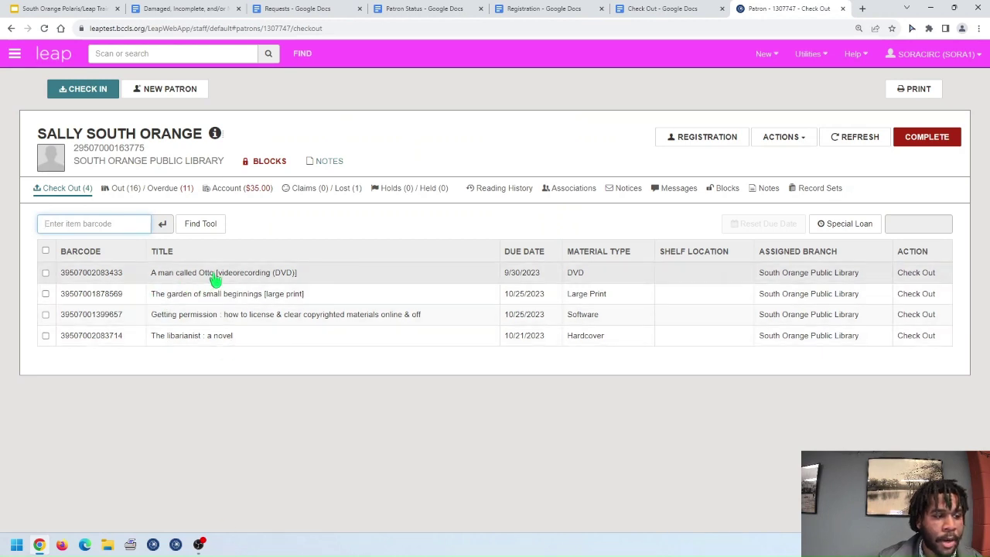
click(215, 278)
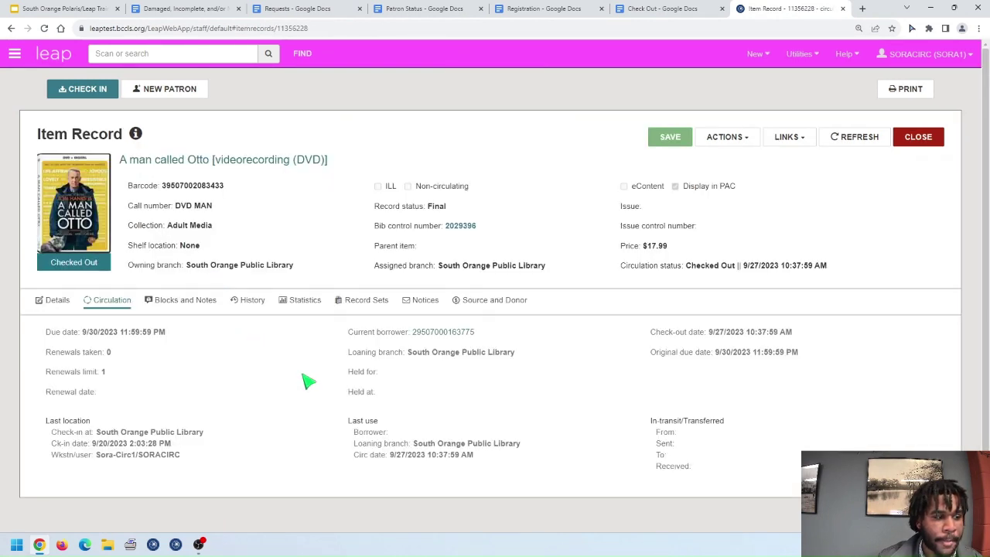
click(169, 310)
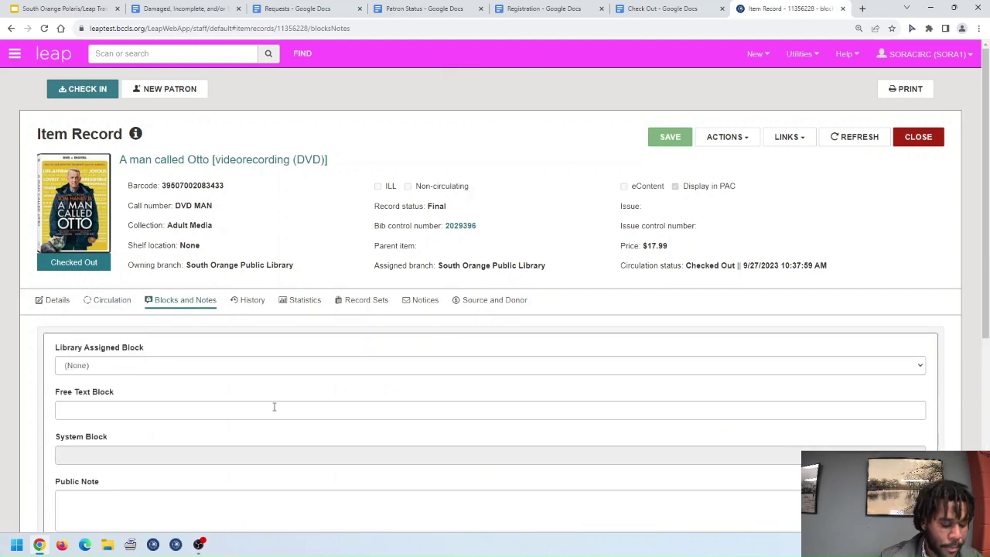
- Enter the free-text block 'cover torn SORA 9/27/2023' plus staff initials, removing the stray line and space
click(183, 416)
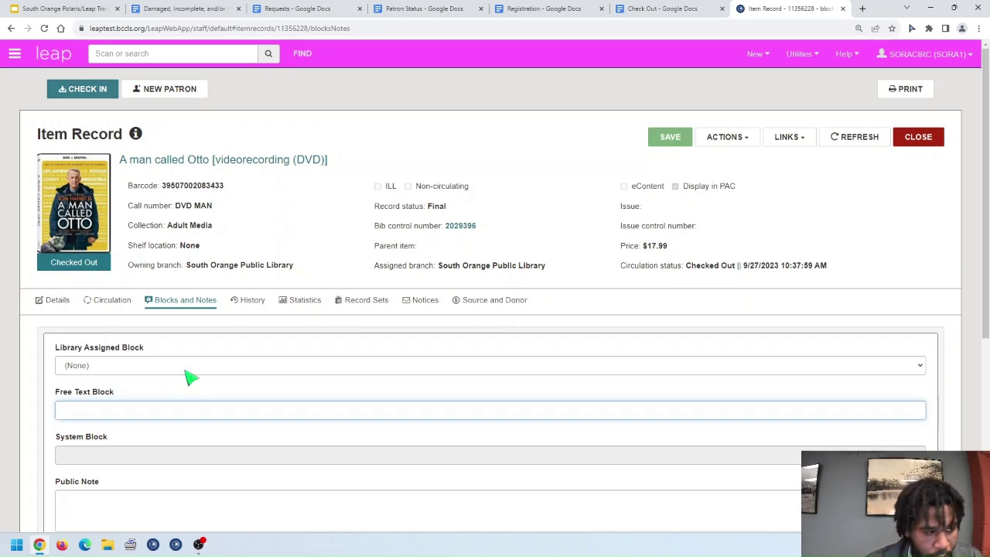
text(cover torn)
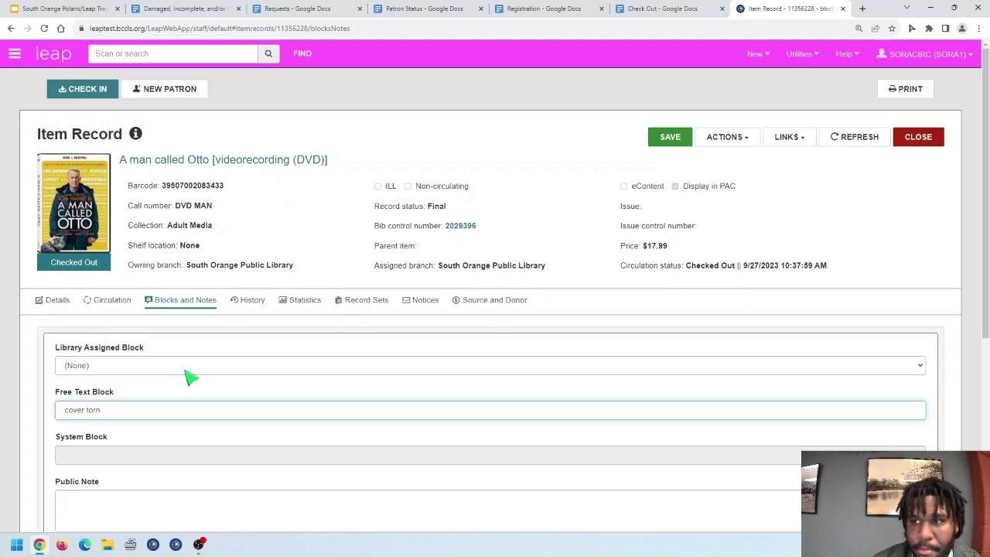
text(SORA)
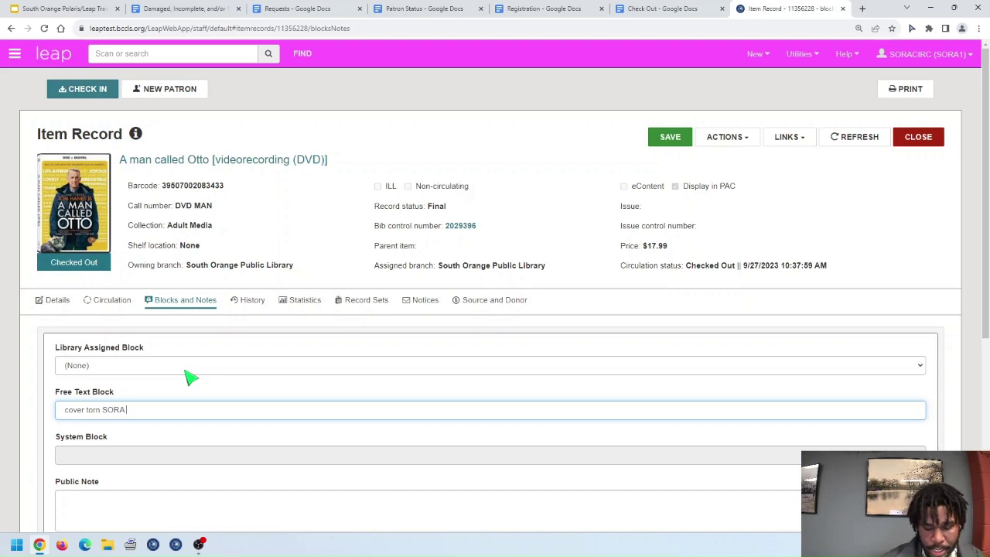
text( 9/)
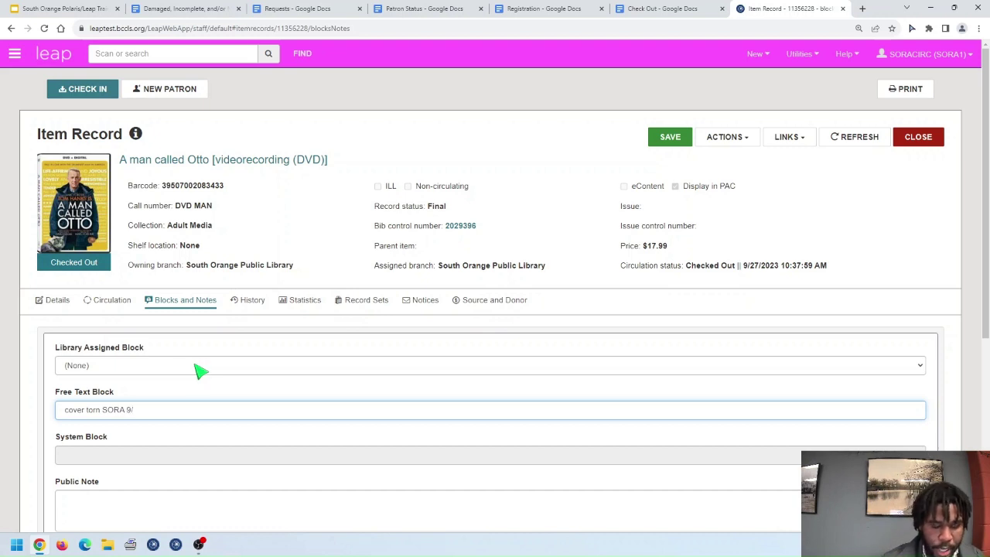
text(27/2023)
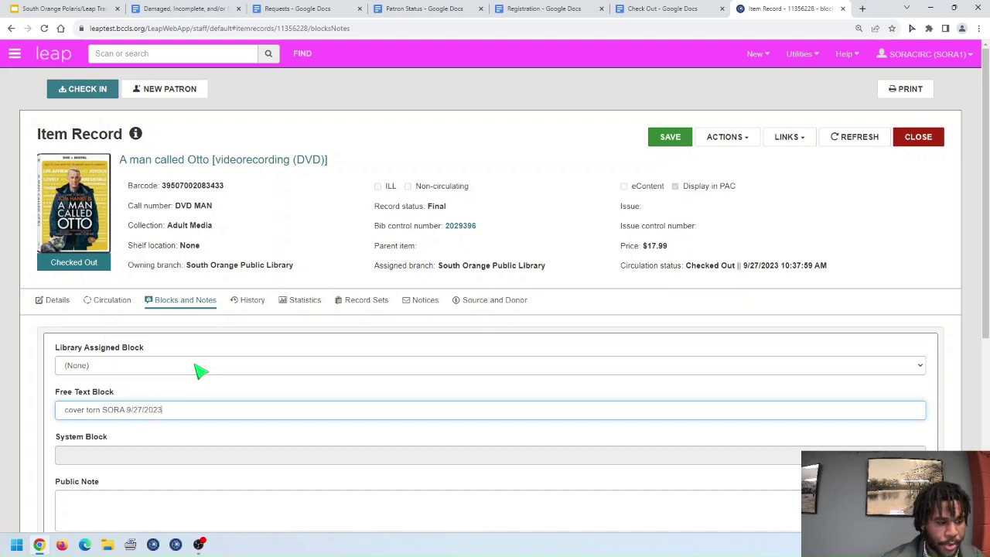
text( WL)
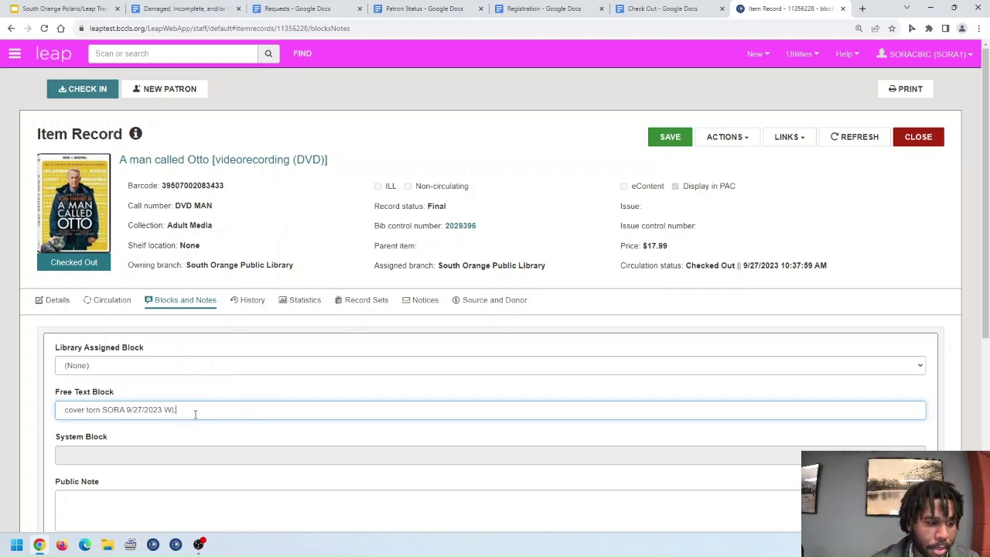
key(Return)
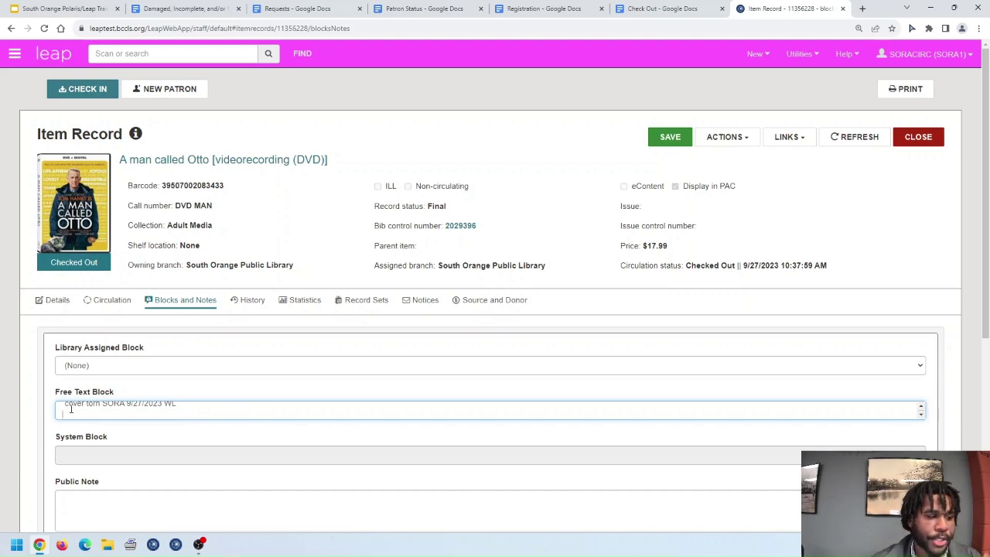
key(BackSpace)
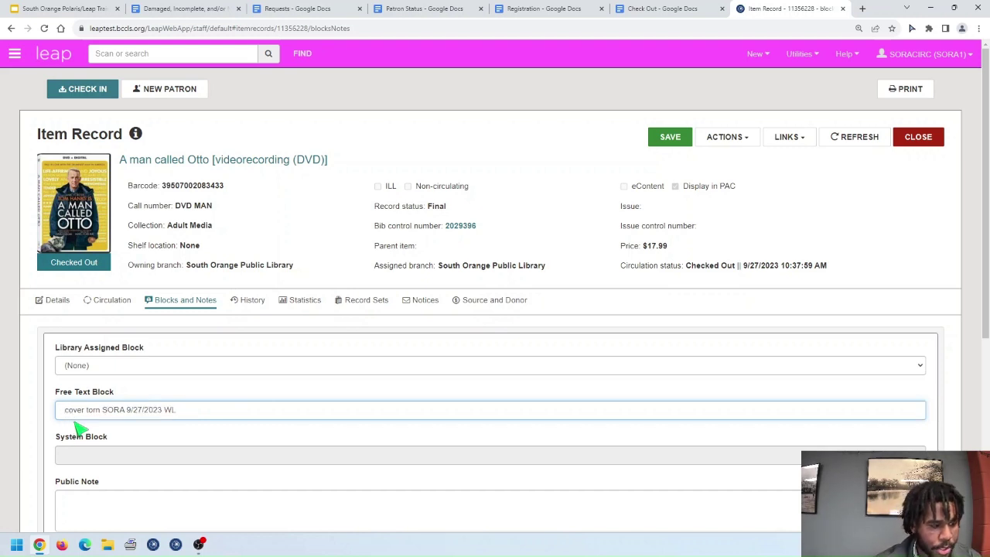
key(BackSpace)
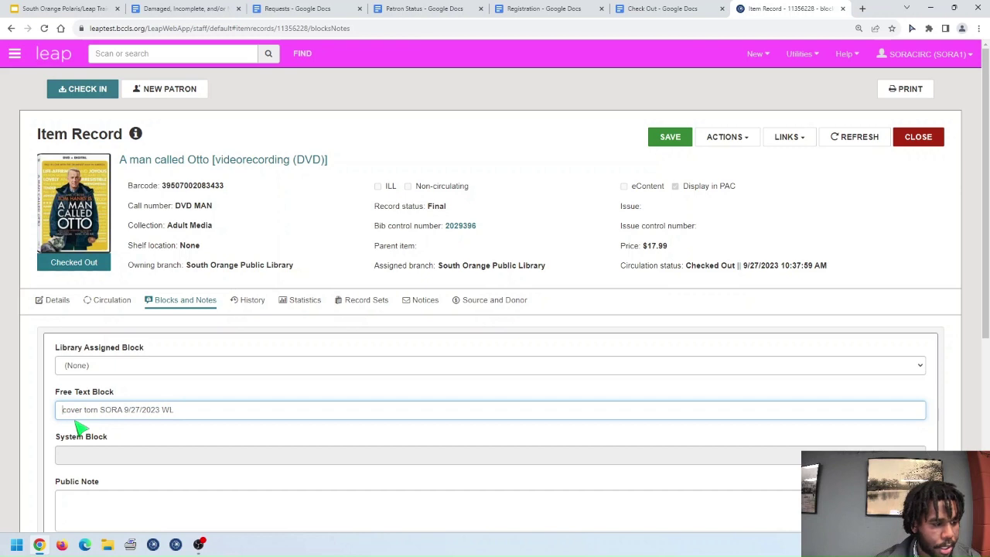
- Save the DVD's torn-cover block and close the item record back to the four-item checkout list
click(658, 150)
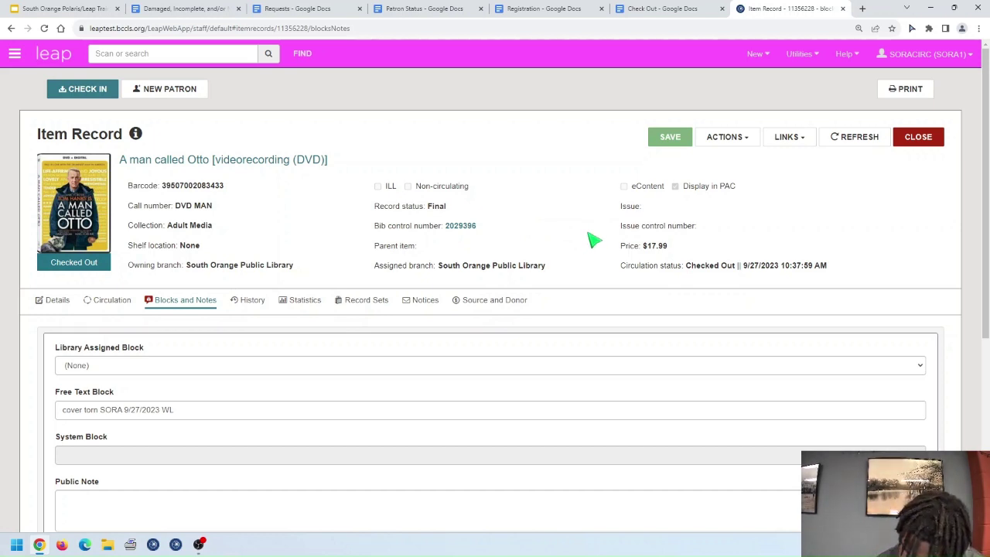
click(259, 408)
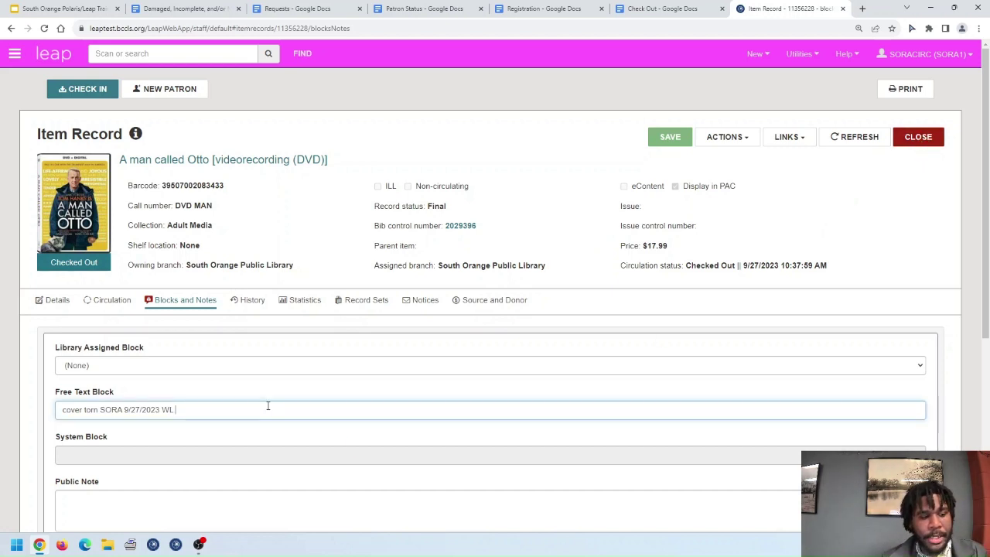
click(916, 137)
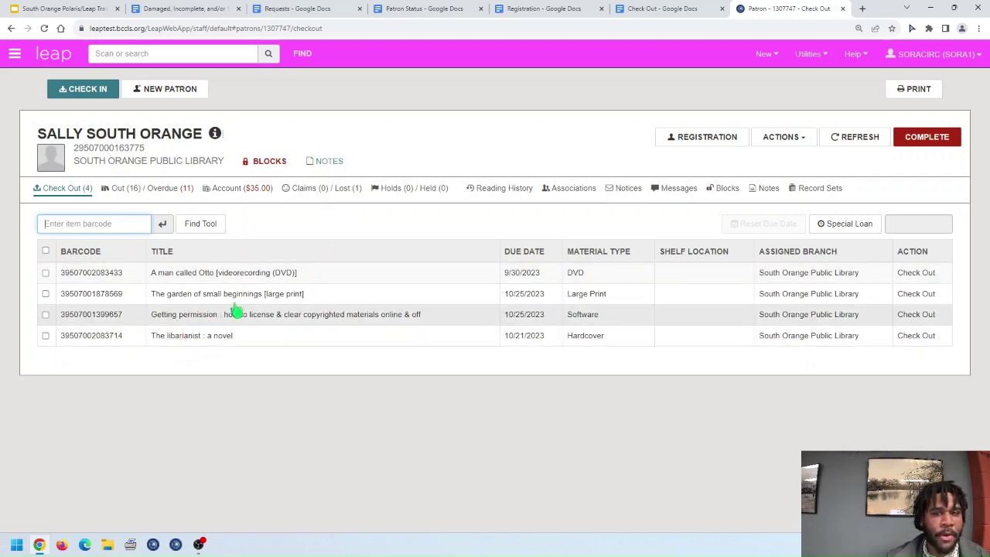
- Complete the checkout and choose EPSON TM-T88V Receipt as the receipt's print destination
click(922, 148)
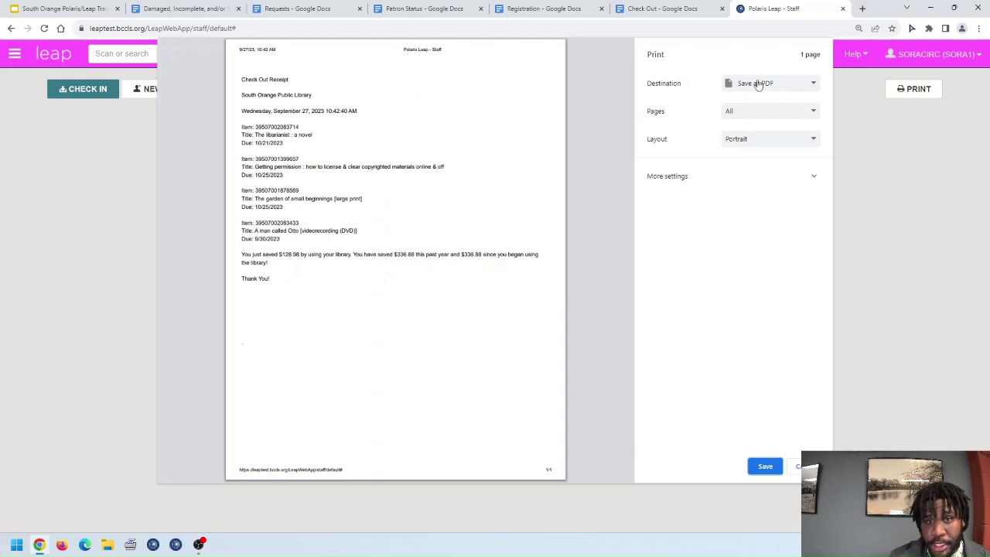
click(818, 87)
click(775, 96)
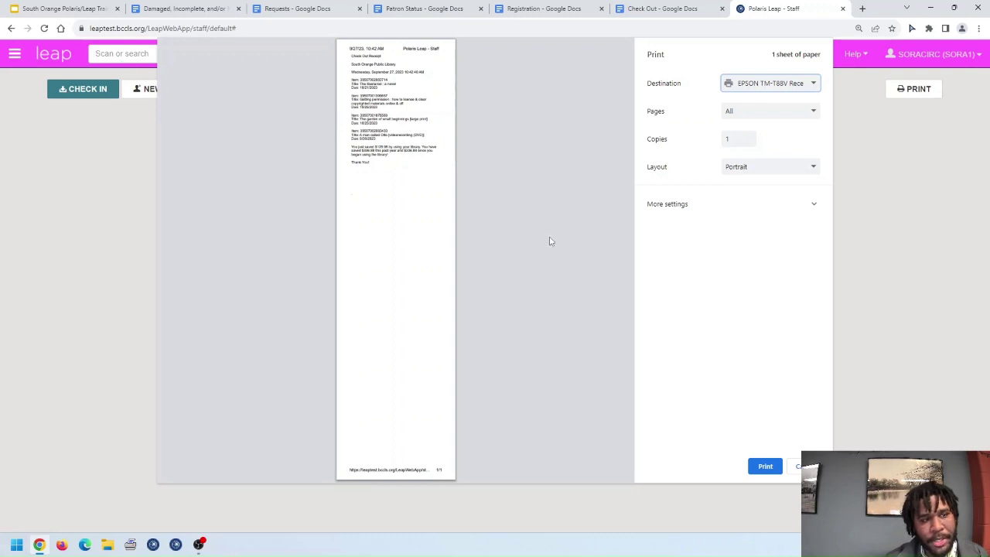
- Under More settings, use custom margins: 0" top, 0.13" right, 0.15" left, then print the receipt
click(807, 214)
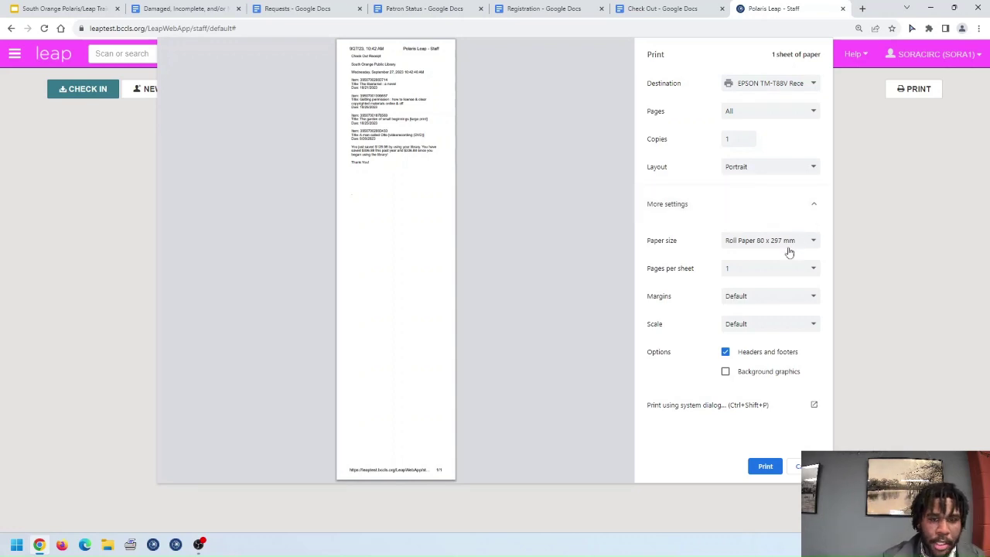
click(789, 300)
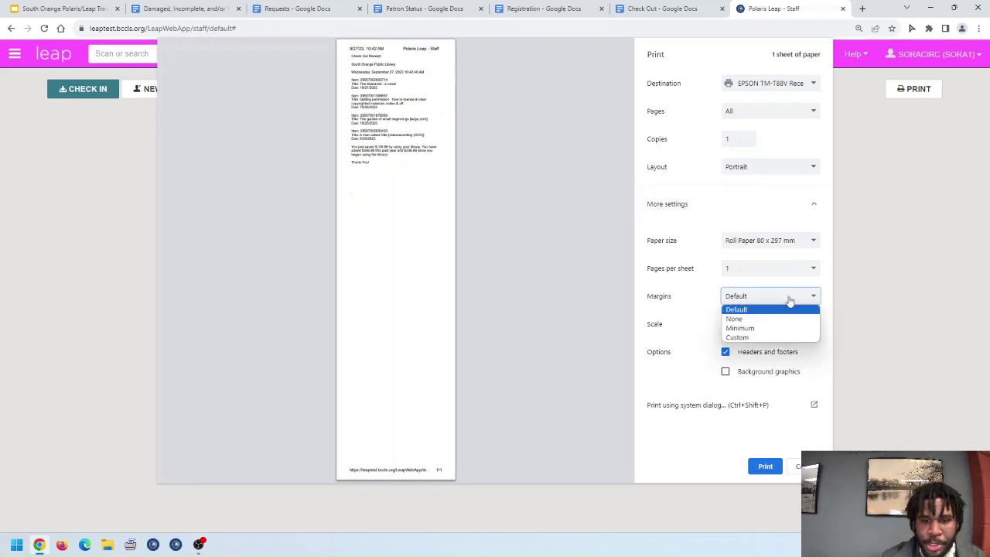
click(764, 338)
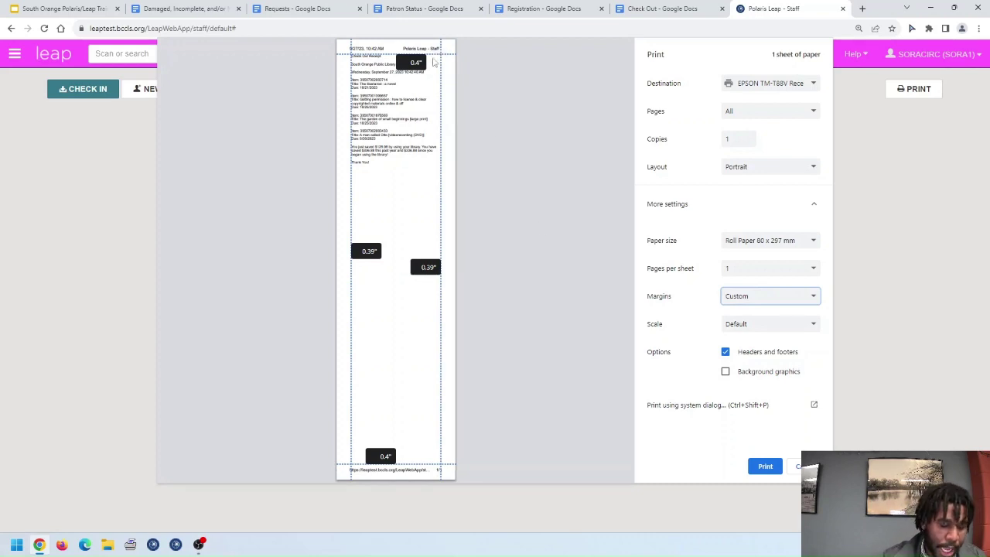
drag(430, 53, 432, 37)
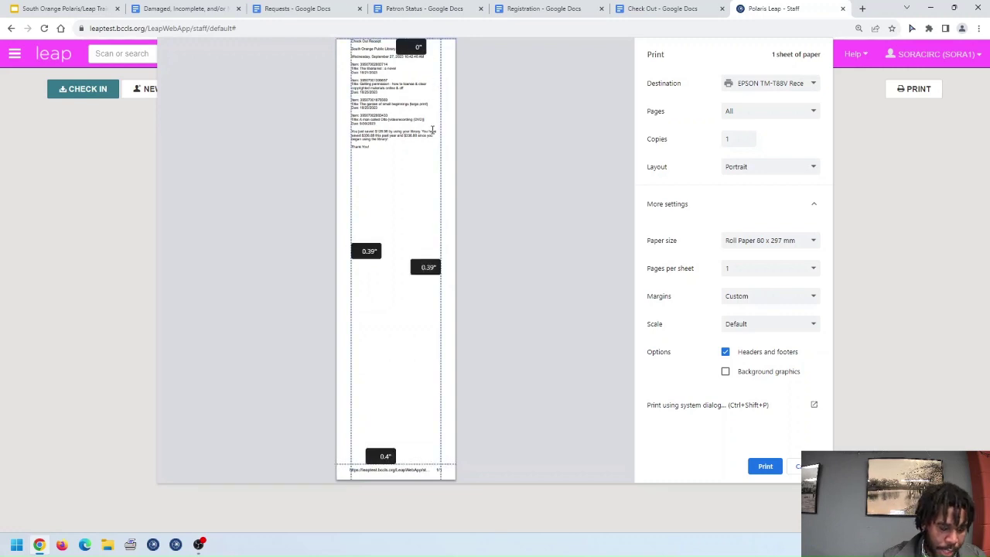
drag(439, 132, 447, 133)
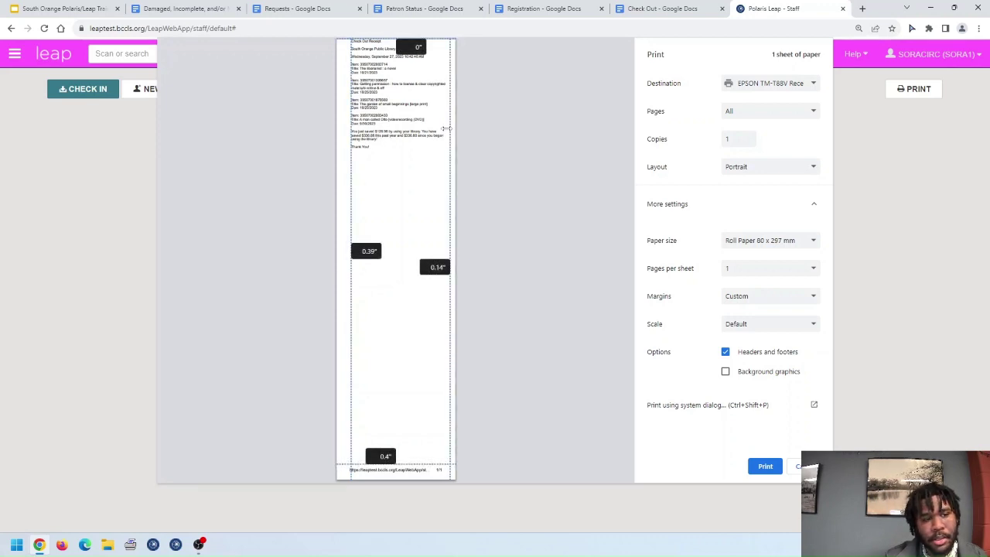
drag(446, 129, 447, 129)
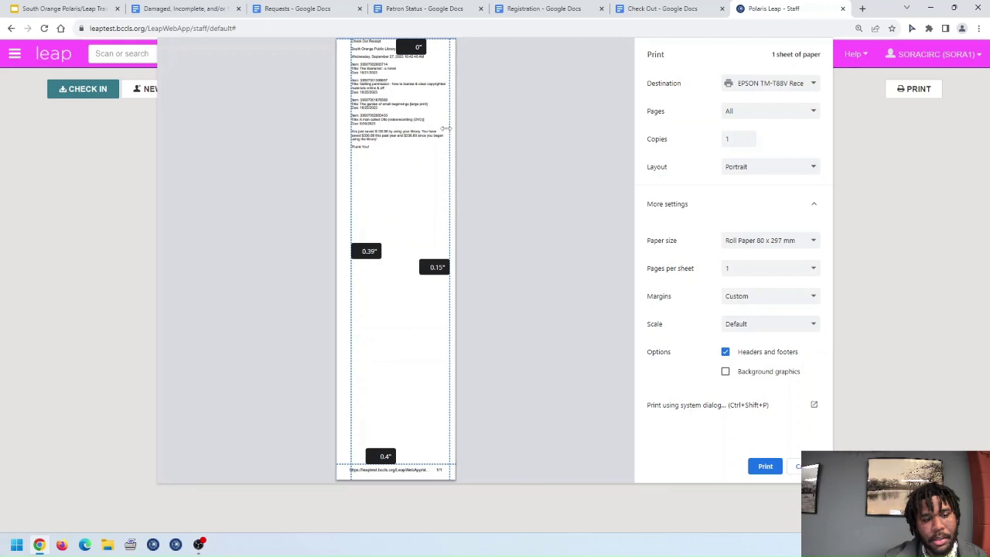
click(369, 252)
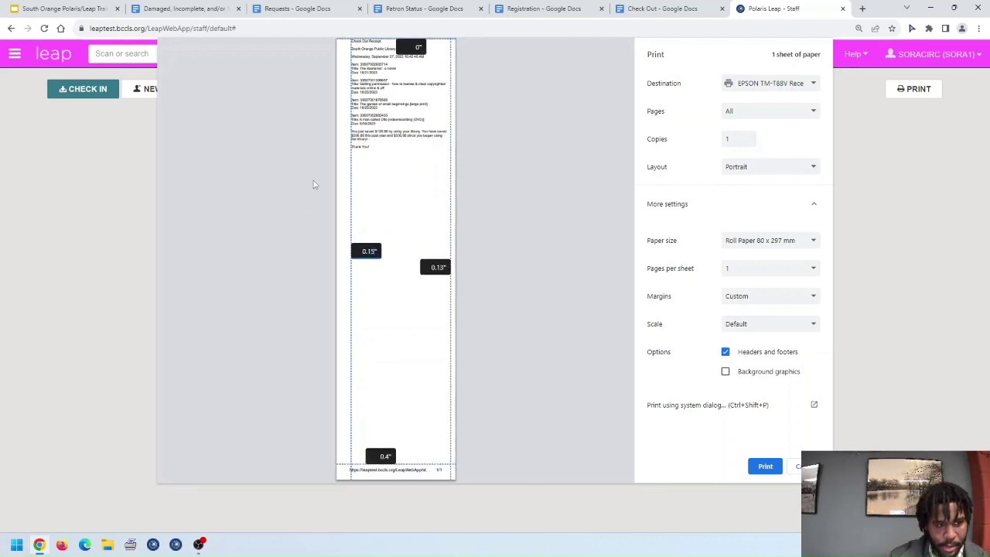
key(Escape)
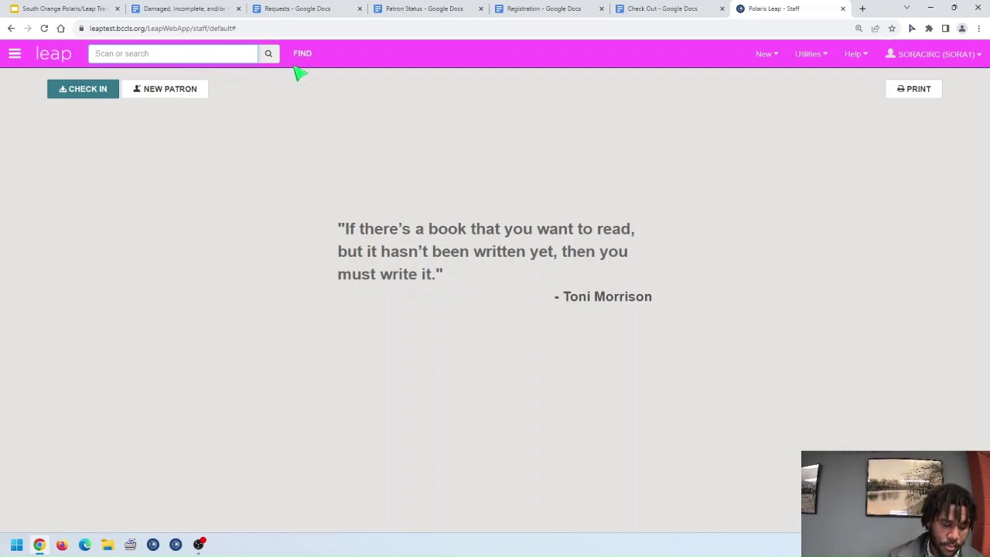
- Reload the patron's Check Out page from the Recent list in the Workforms panel
click(15, 55)
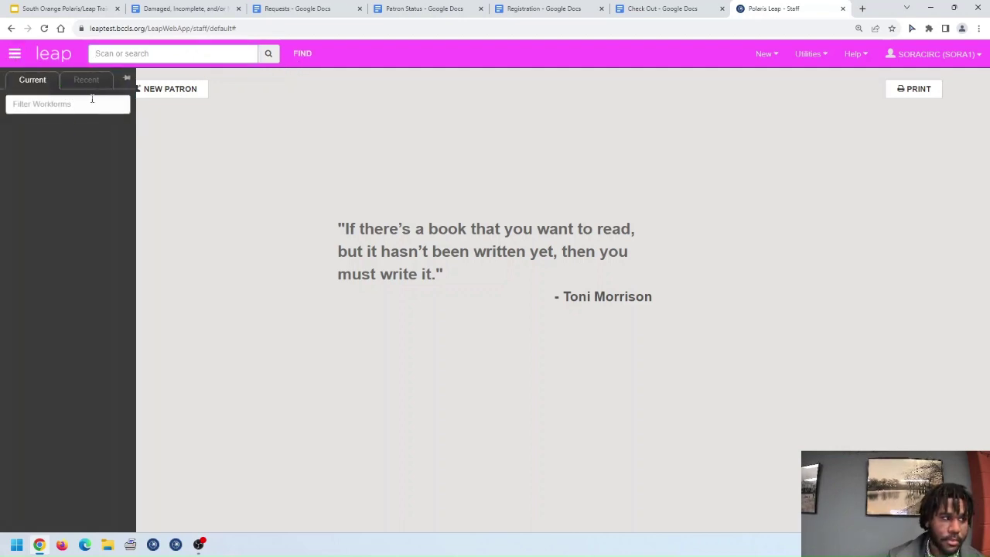
click(86, 80)
click(73, 158)
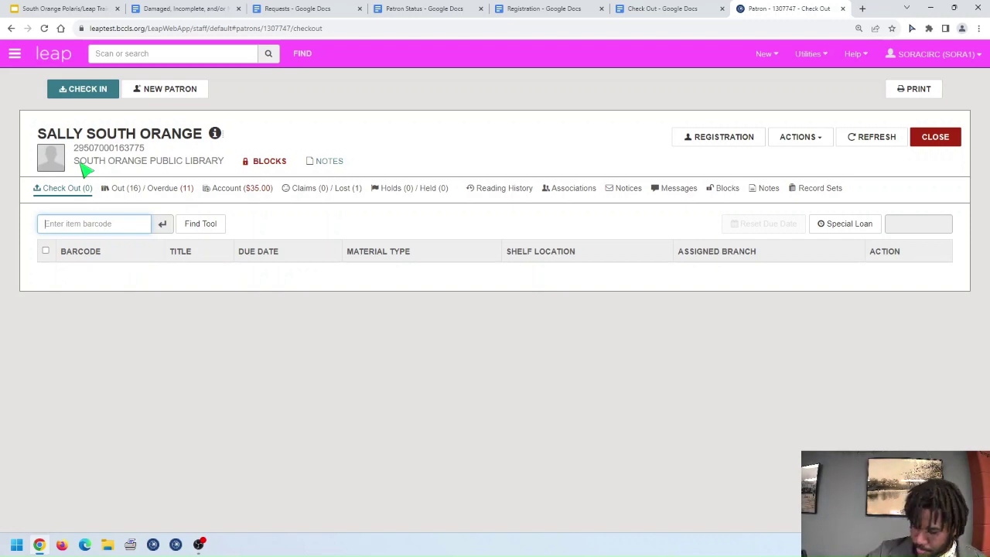
- Rescan DVD barcode 39507000, get past the patron and torn-cover item blocks, then cancel the renewal
text(395070002083433)
key(Return)
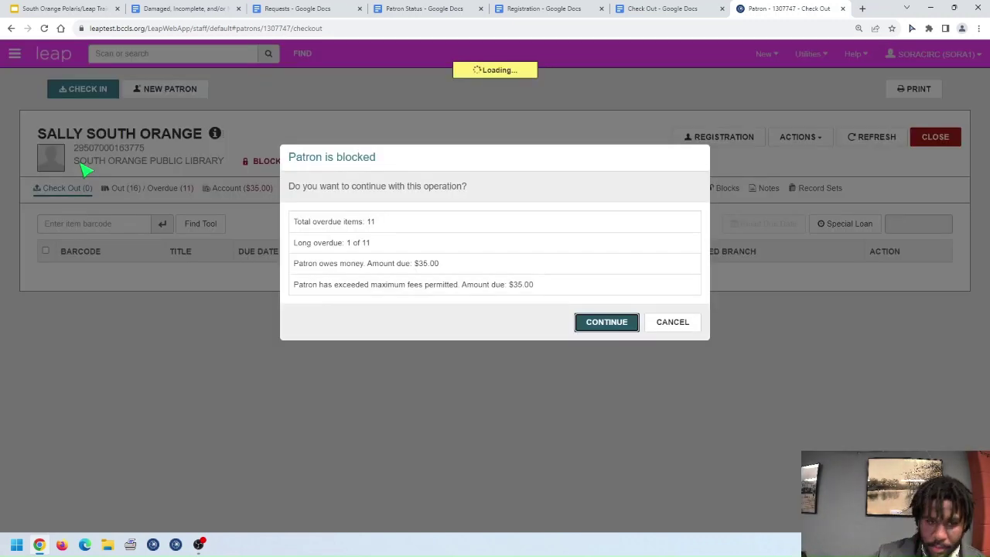
click(607, 323)
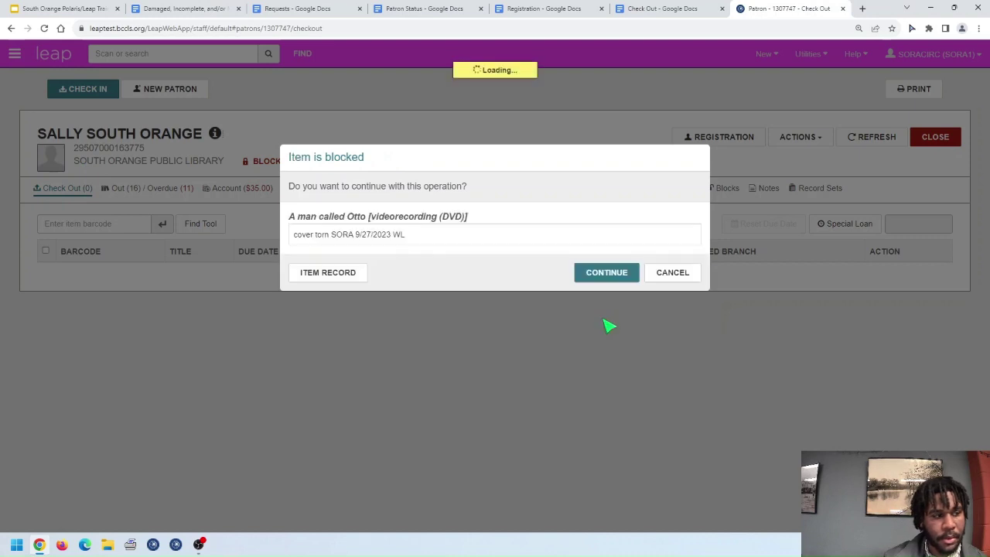
click(600, 277)
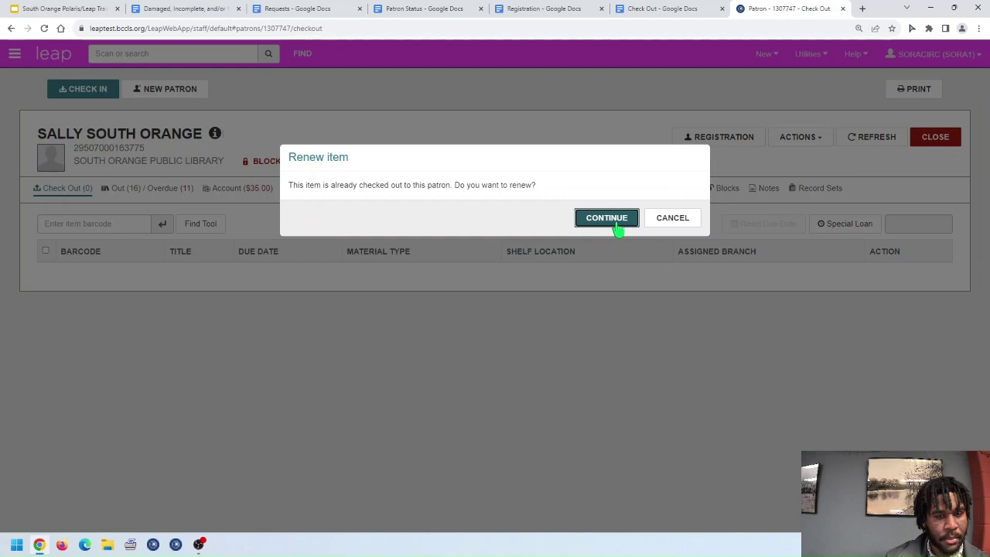
click(628, 226)
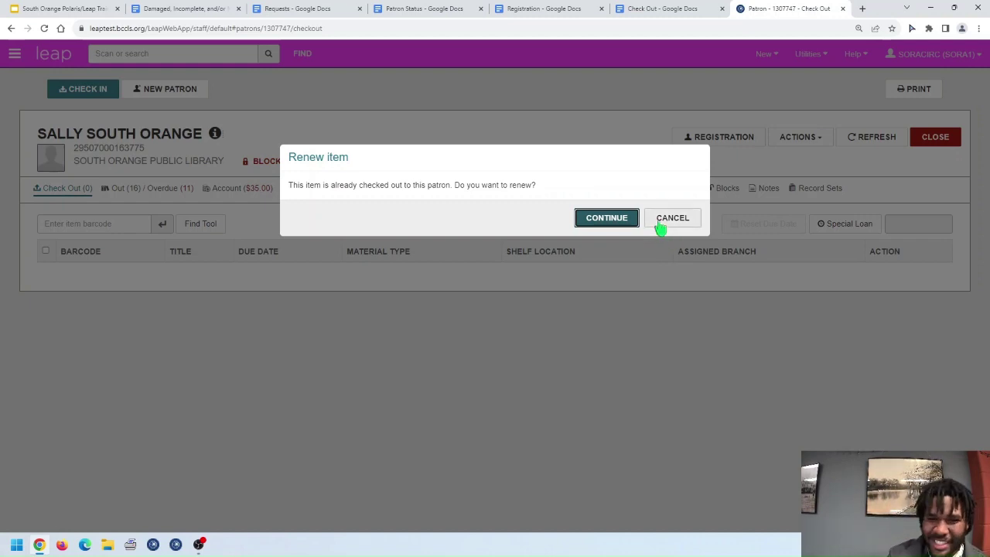
click(673, 219)
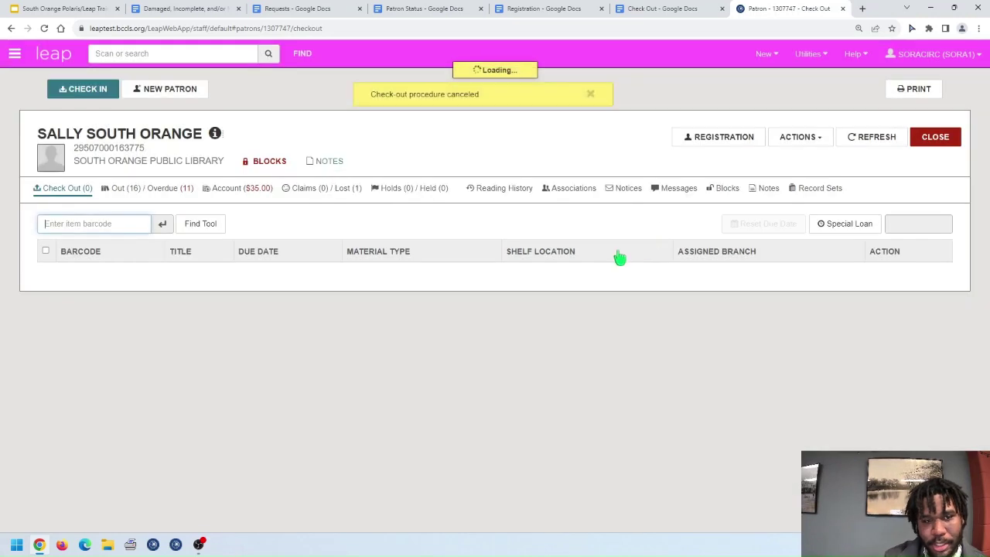
- Dismiss the check-out canceled notice and view the Requests doc's Restricted Cards and Bulk Requests sections
click(590, 96)
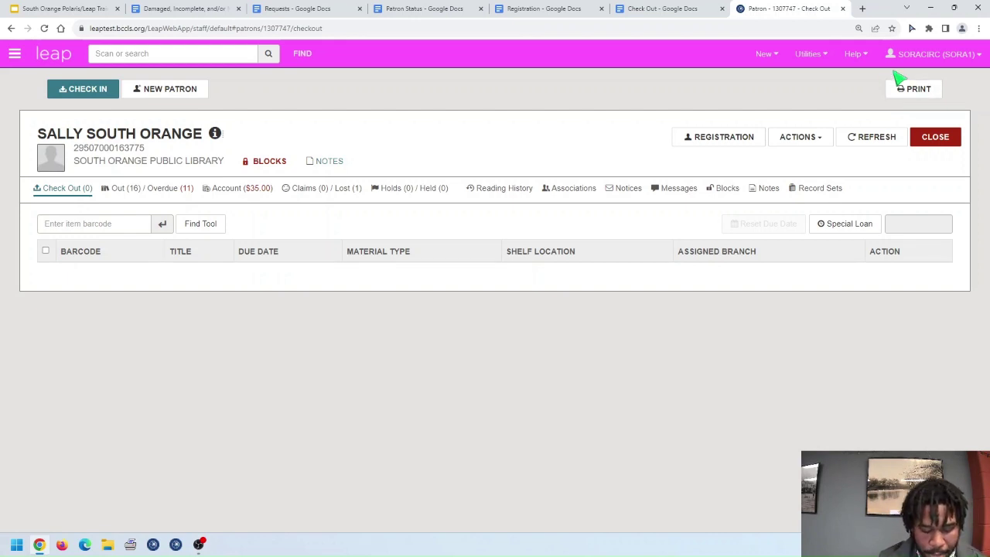
click(900, 81)
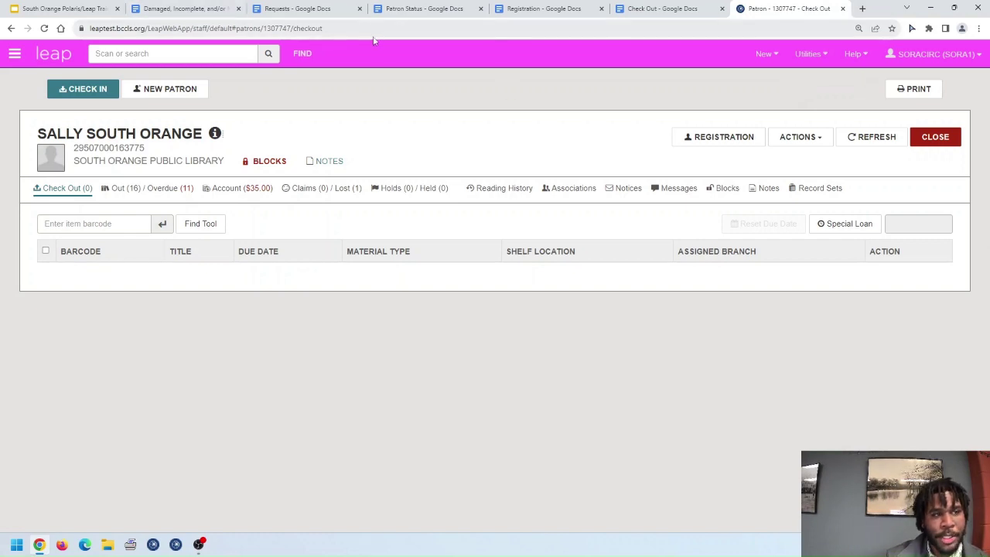
click(315, 14)
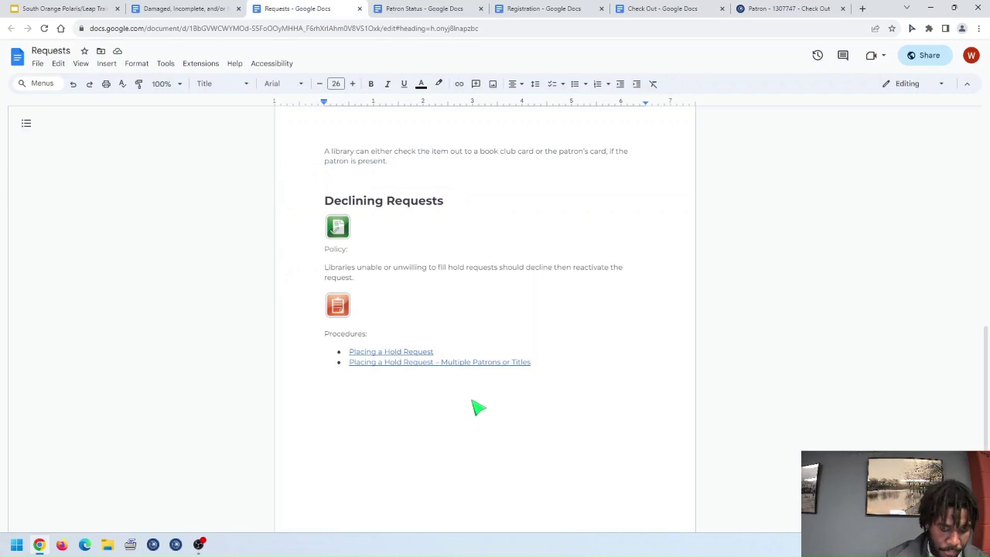
scroll(473, 407, up, 5)
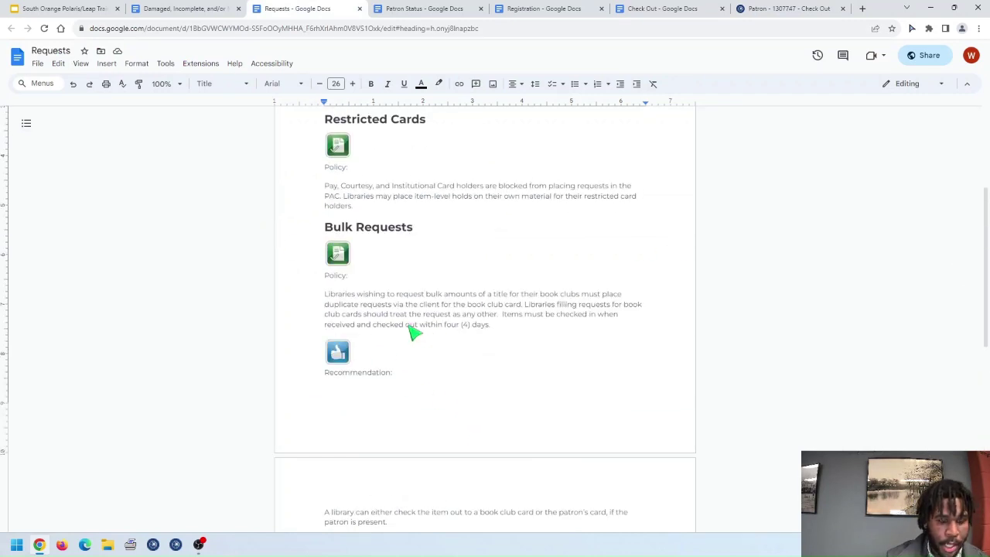
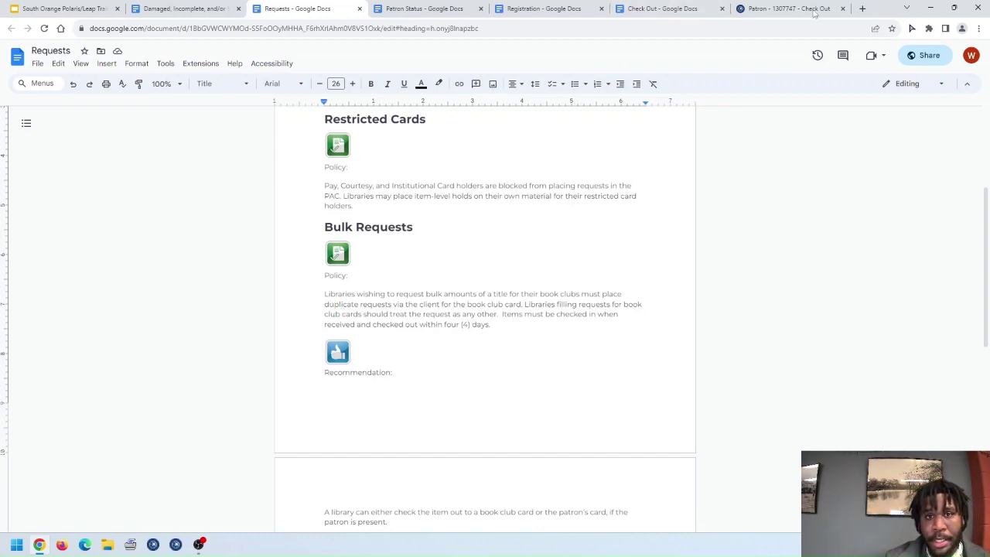
- Switch from the Requests policy doc back to the patron's Check Out record in Leap
click(788, 9)
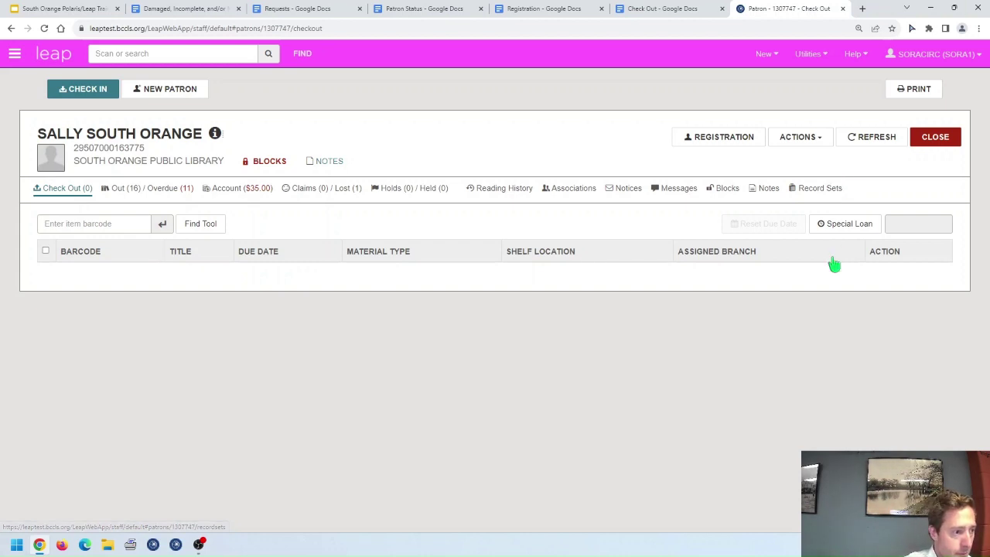
- Show the patron's 16 checked-out items, 11 overdue, with due dates and renewals left
click(127, 188)
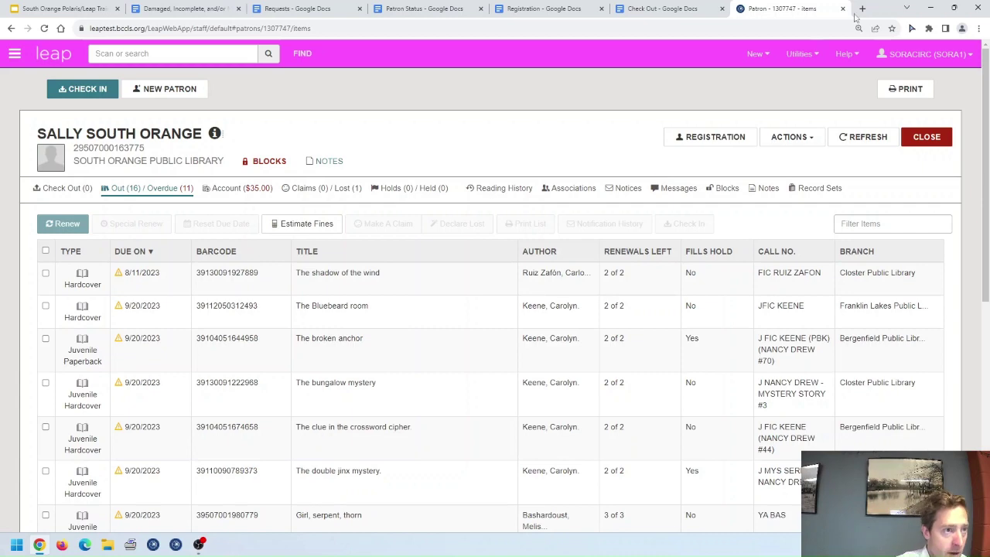
- Open the Renewals policy doc from the Relevant Policies slide and read its Renewal Limits section
click(146, 7)
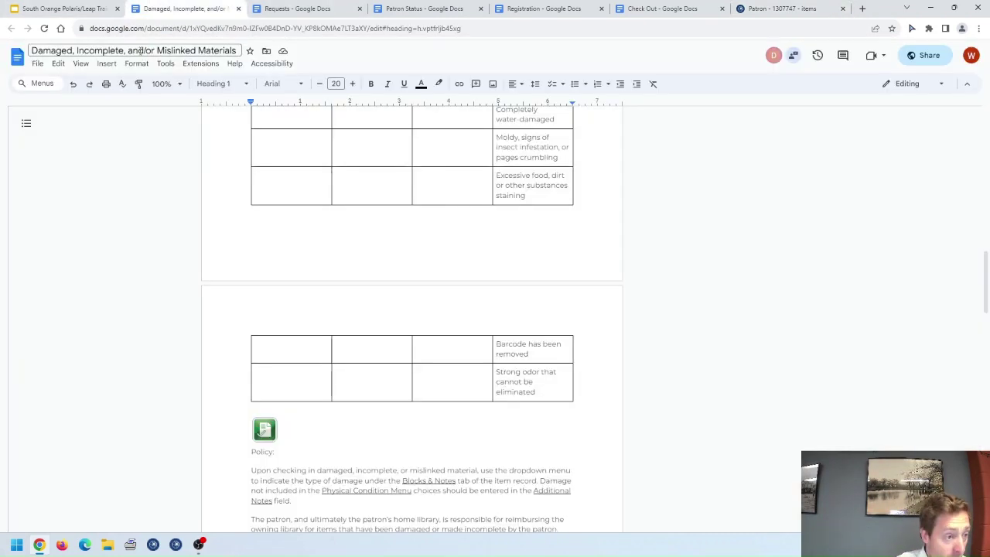
click(66, 8)
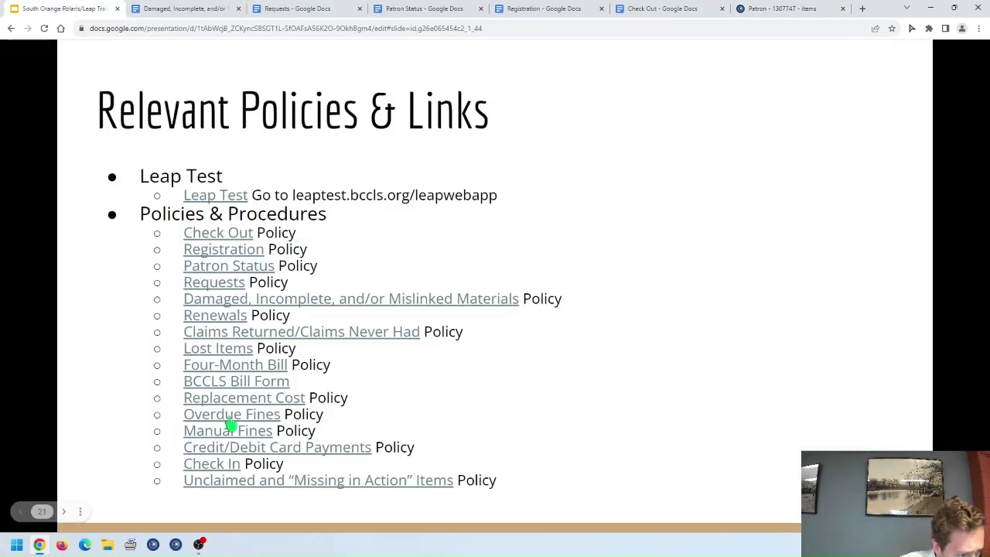
click(213, 317)
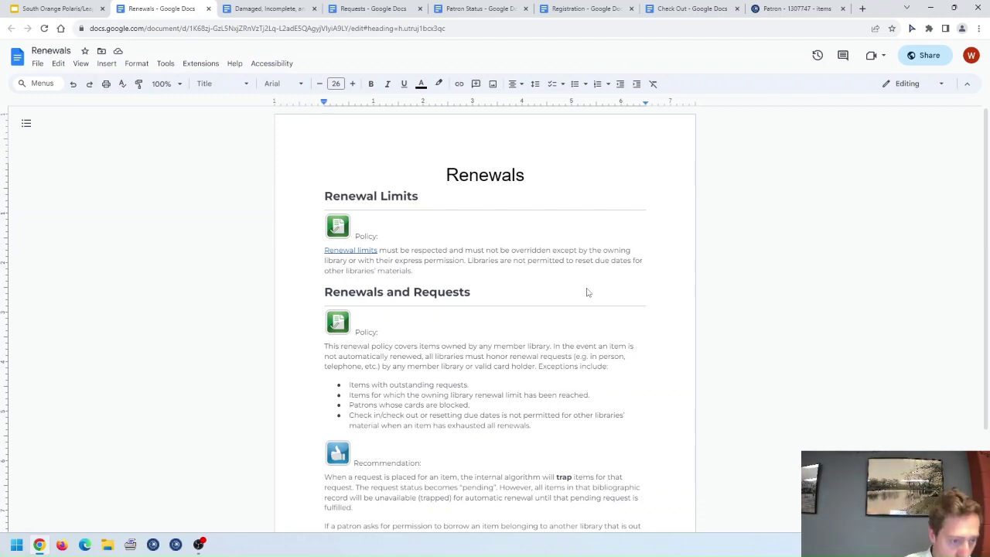
scroll(641, 269, down, 1)
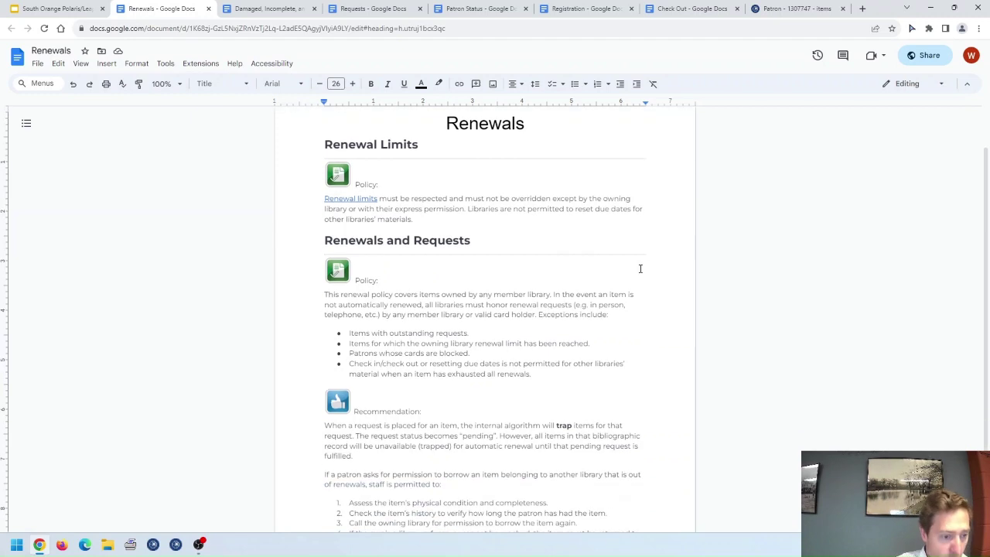
scroll(646, 278, down, 2)
scroll(652, 288, up, 3)
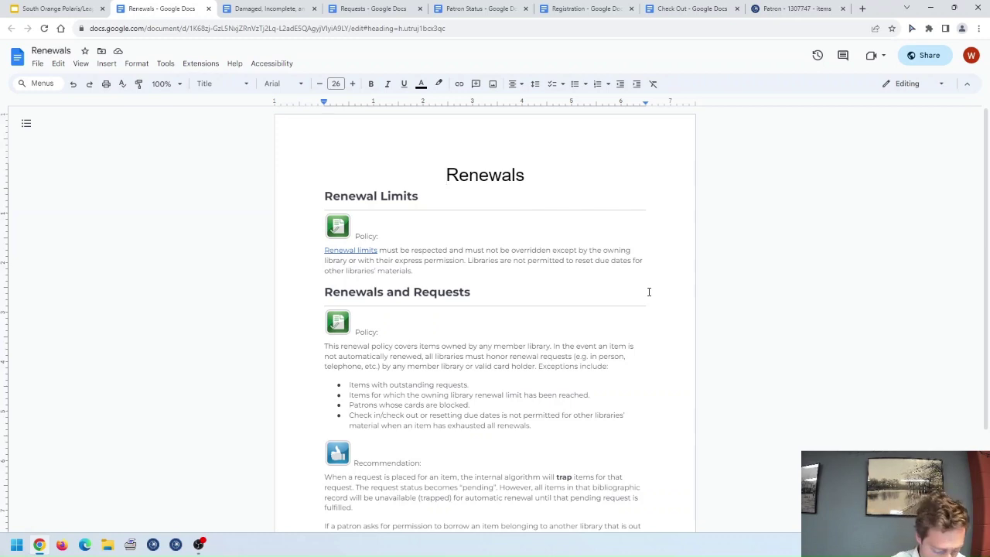
- Page the training deck back to Key Learning Objectives, then return to the patron's overdue items
click(58, 8)
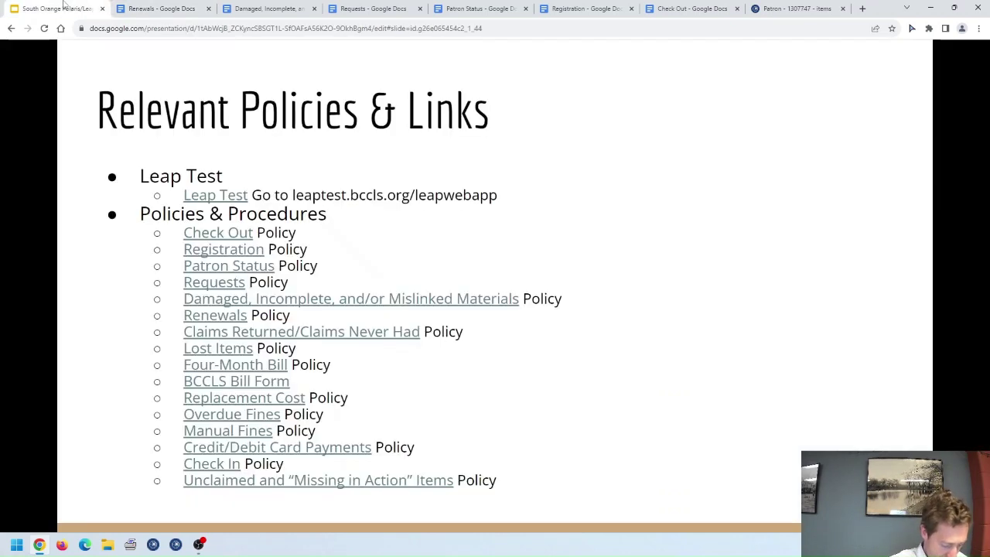
key(Left)
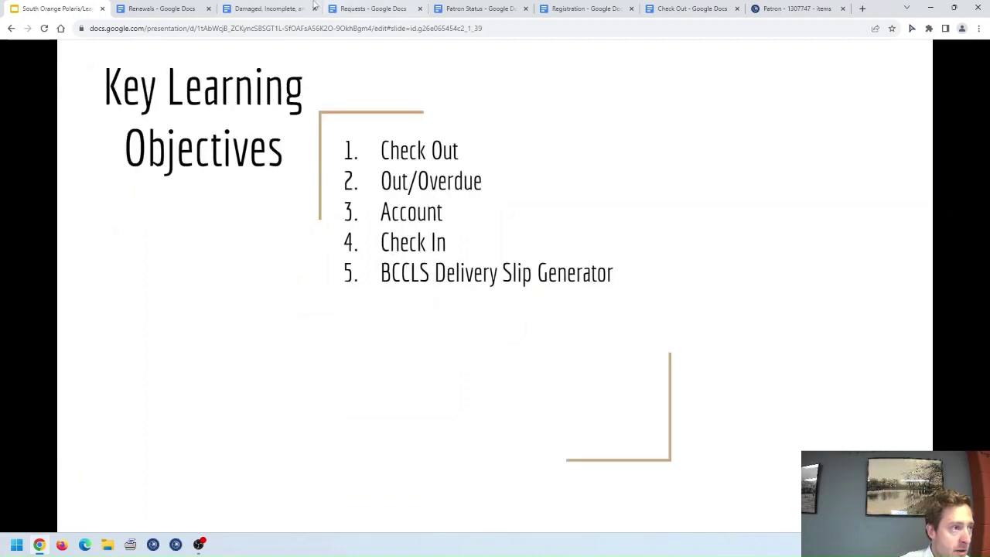
key(Left)
key(Right)
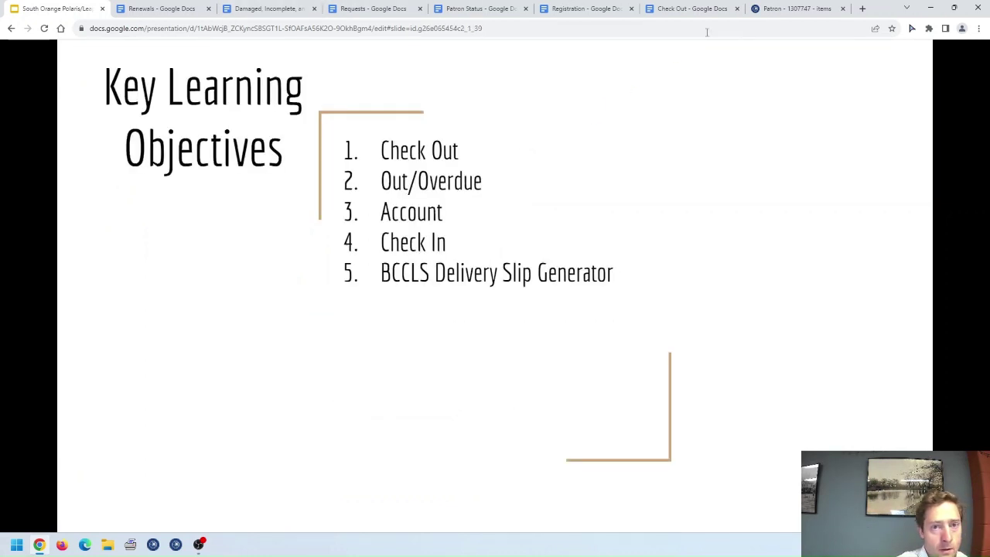
click(797, 8)
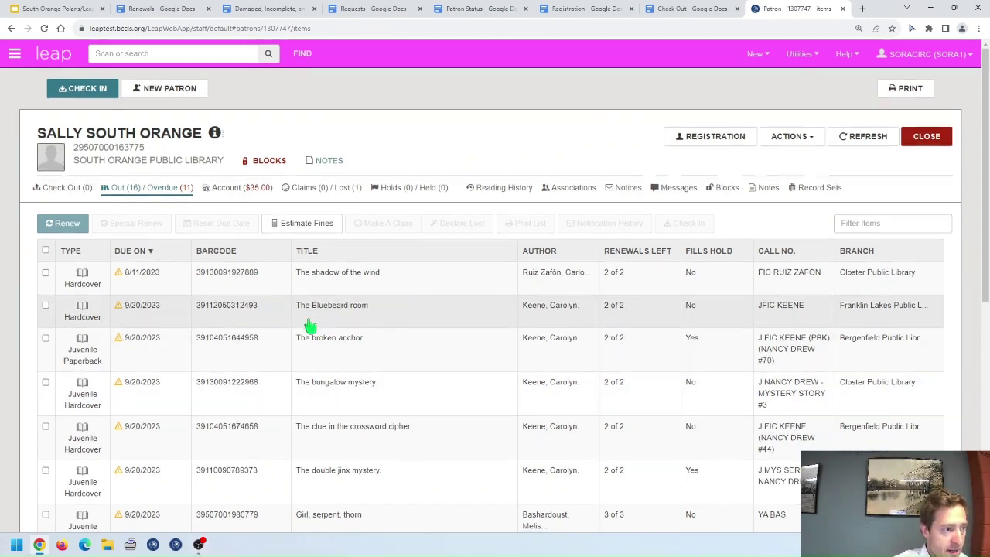
- Scroll through the patron's list of checked-out and overdue items
scroll(310, 325, down, 1)
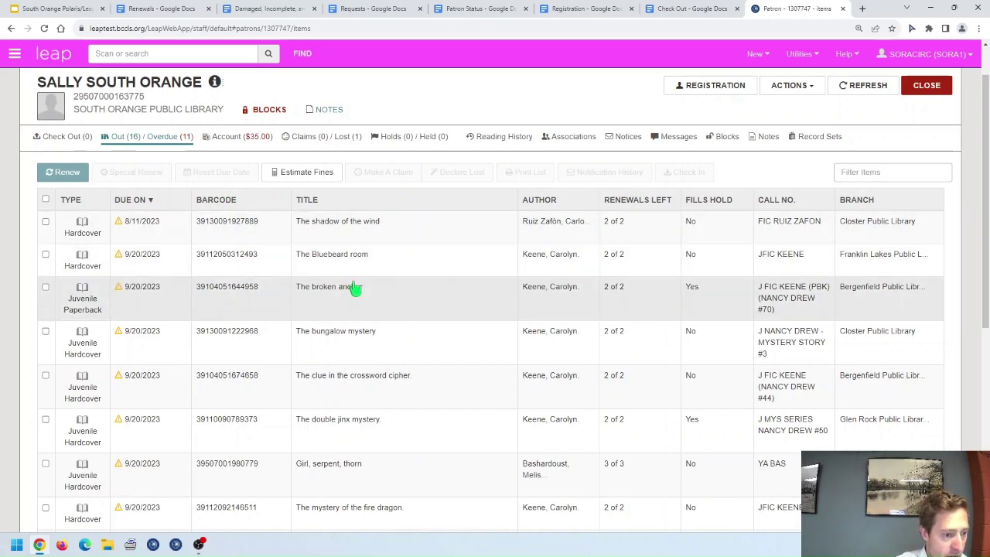
scroll(368, 240, down, 1)
scroll(371, 279, down, 5)
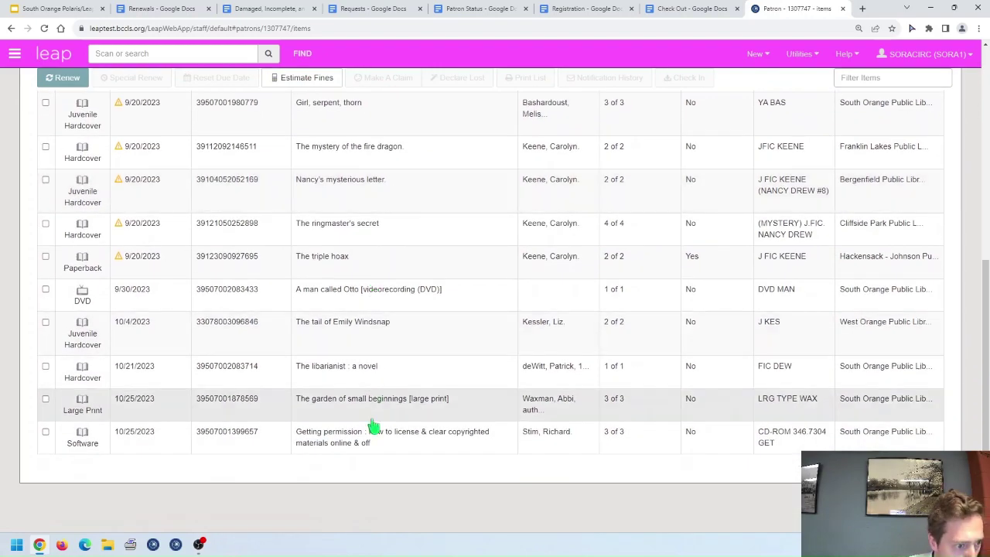
scroll(477, 377, up, 6)
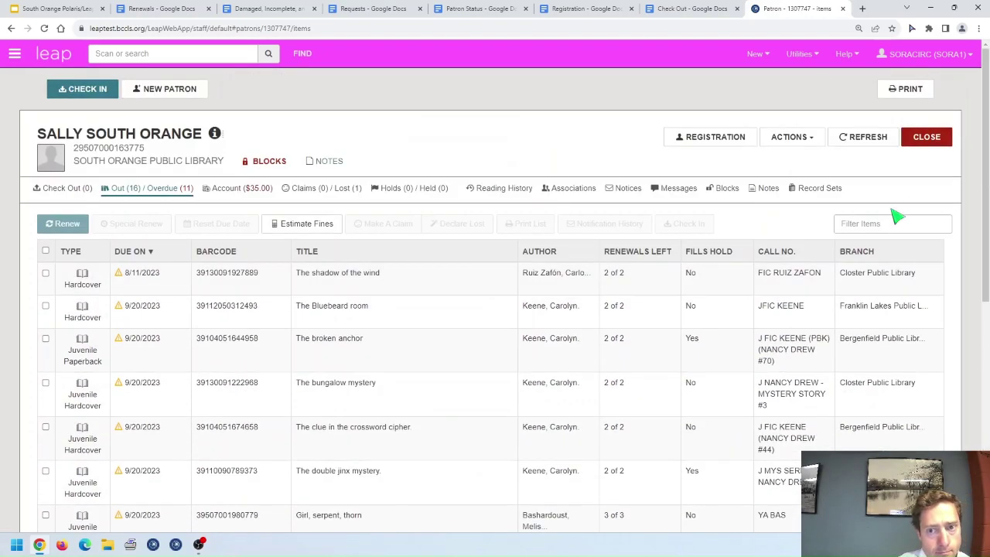
scroll(495, 283, down, 4)
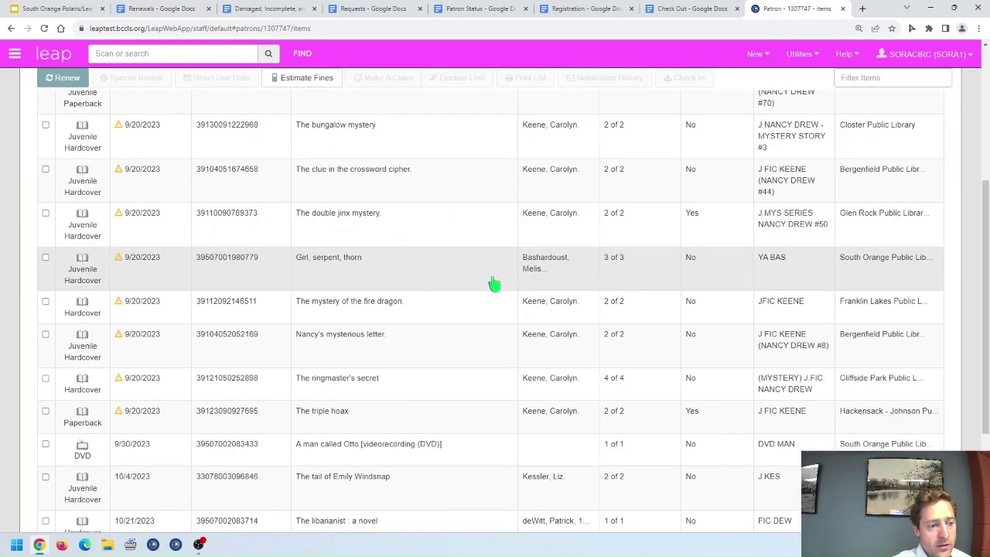
scroll(693, 278, up, 3)
- Filter items by 'emily' and renew The tail of Emily Windsnap
click(932, 175)
click(956, 194)
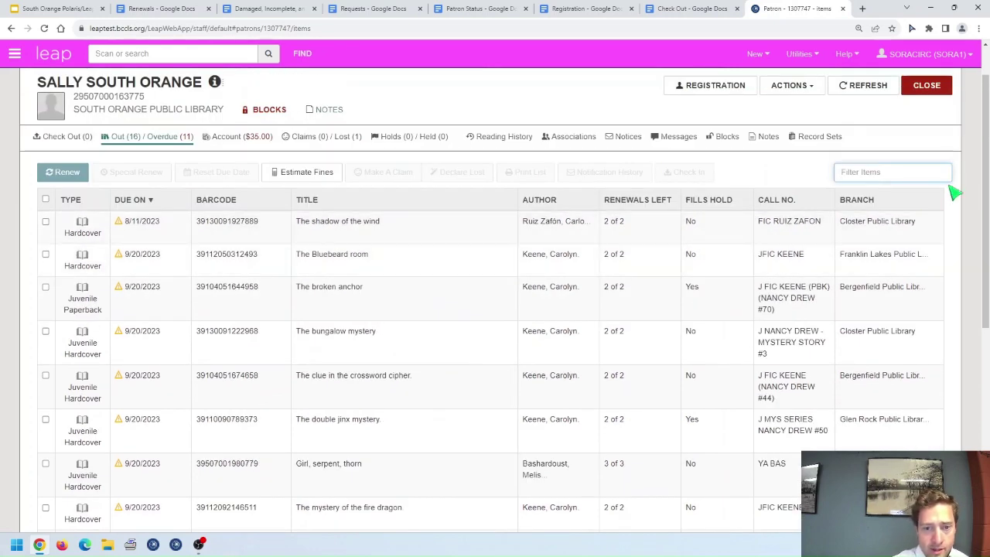
text(emi)
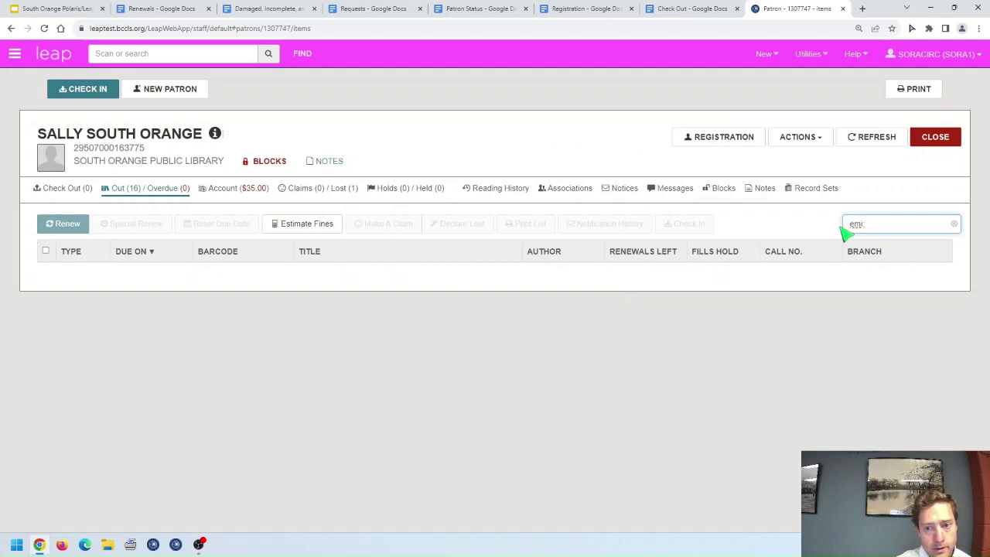
text(l)
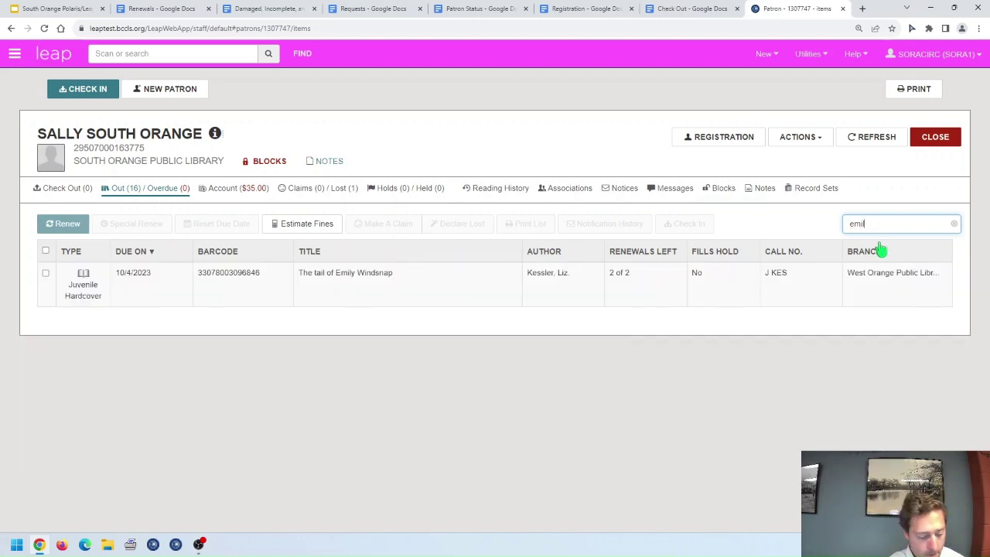
text(y)
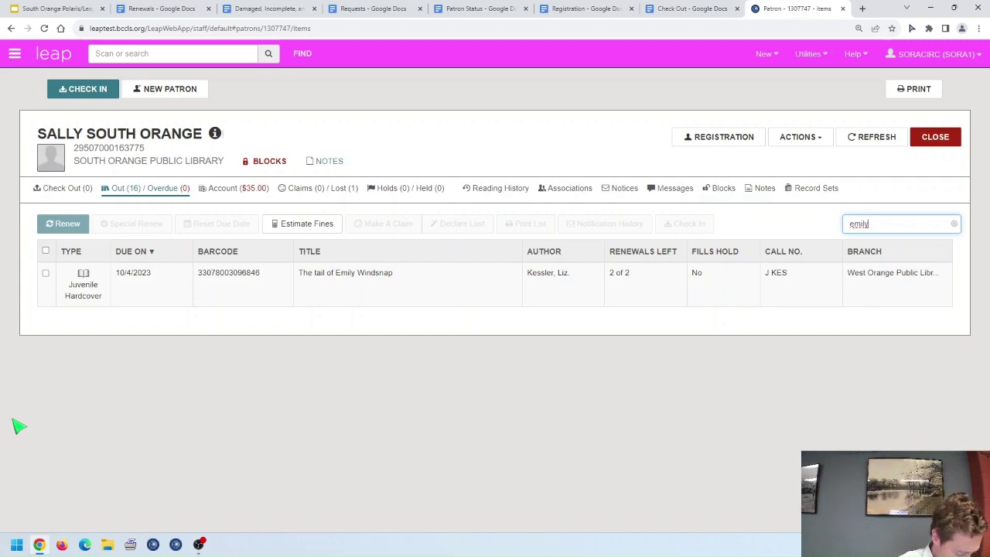
click(46, 273)
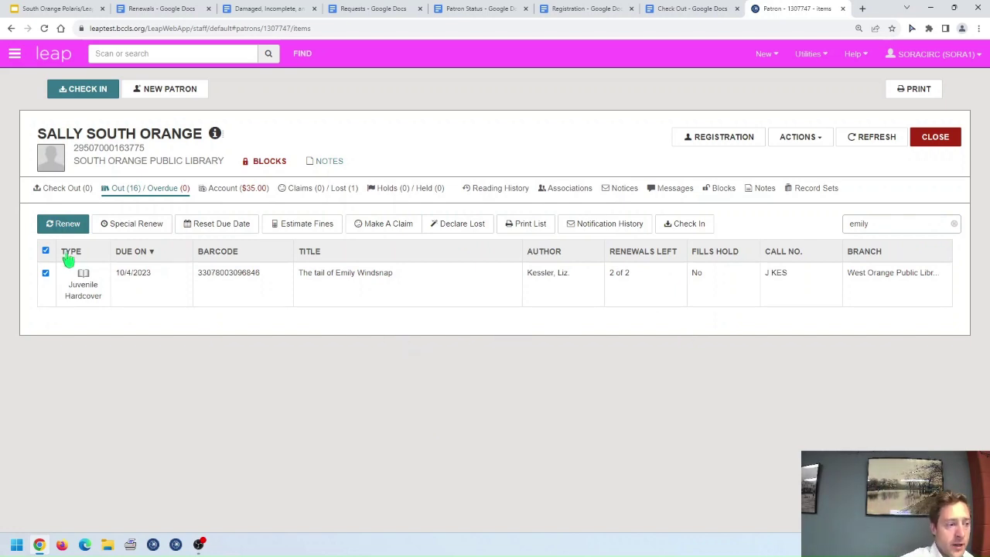
click(46, 273)
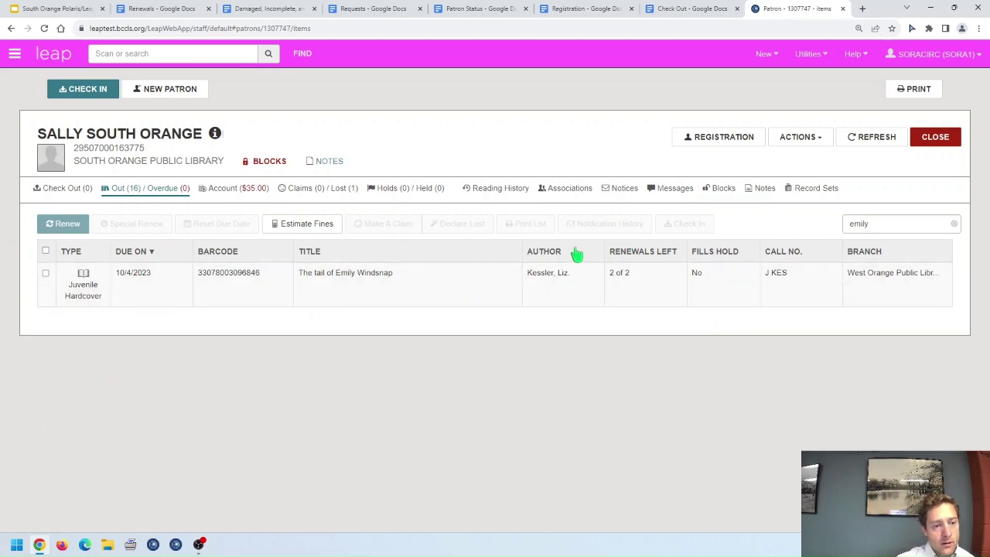
click(45, 273)
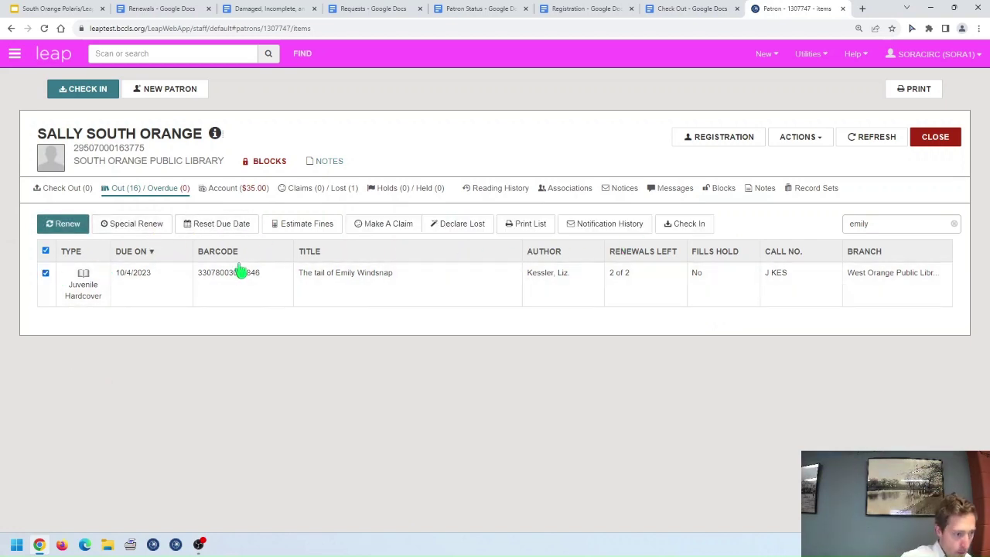
click(65, 224)
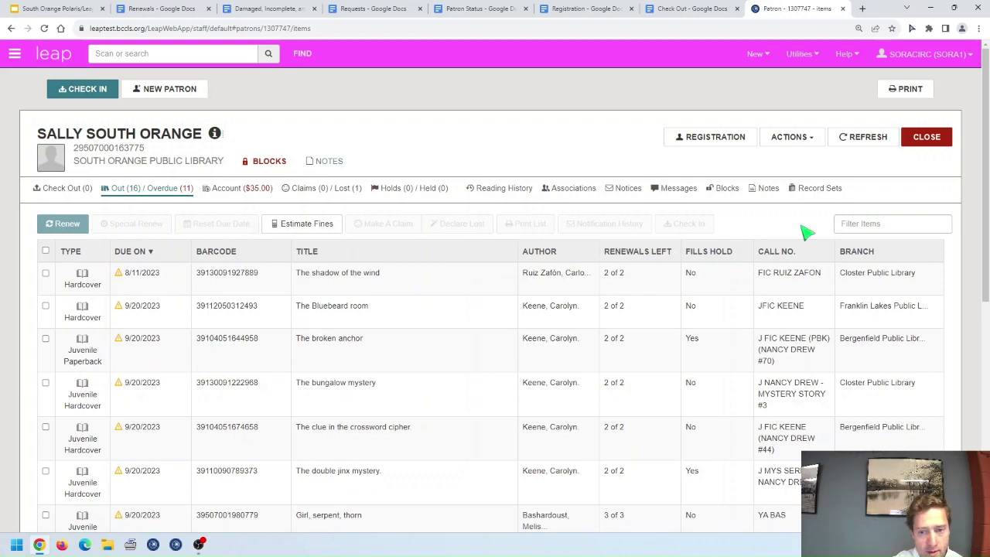
- Filter by 'gar' and reset The garden of small beginnings [large print] due date to 10/31/2023
click(873, 224)
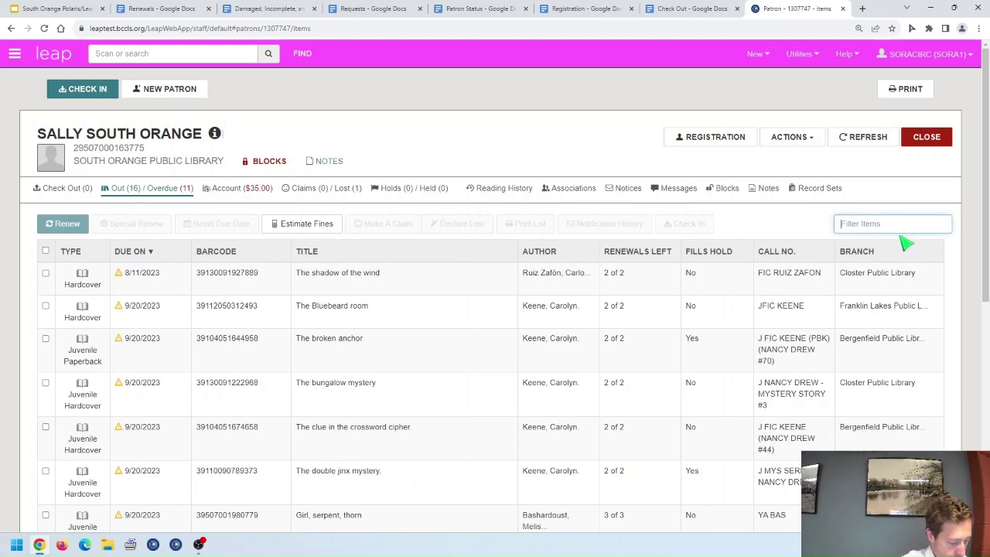
text(gard)
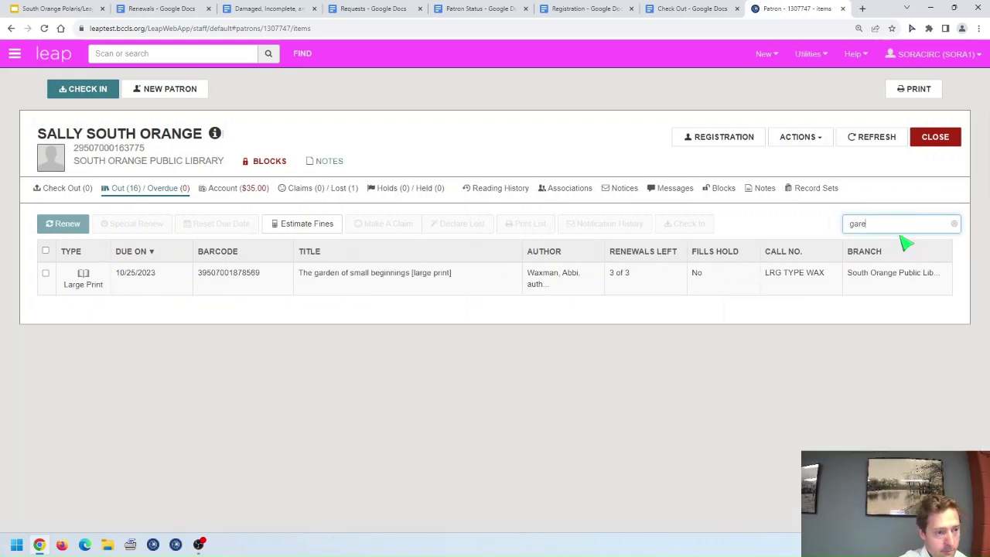
key(BackSpace)
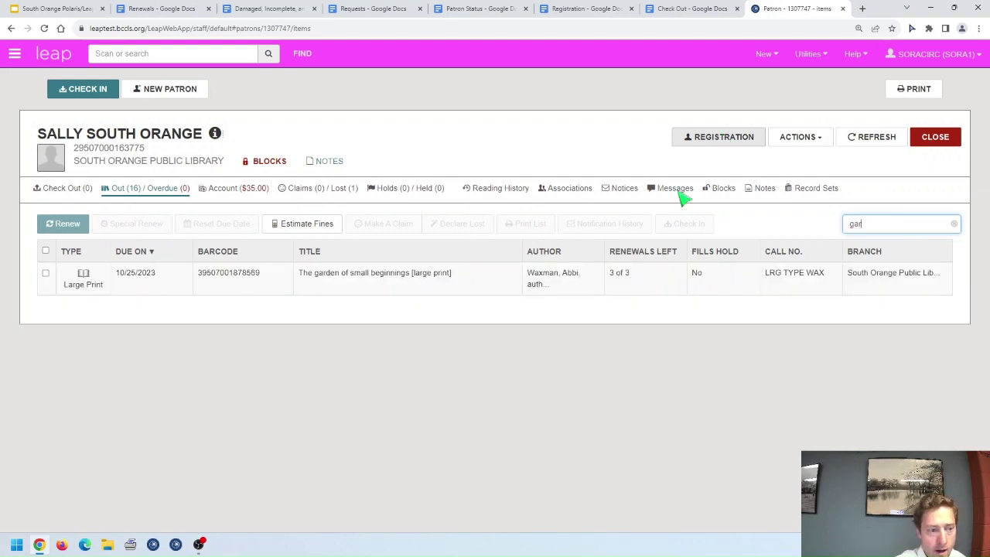
click(48, 273)
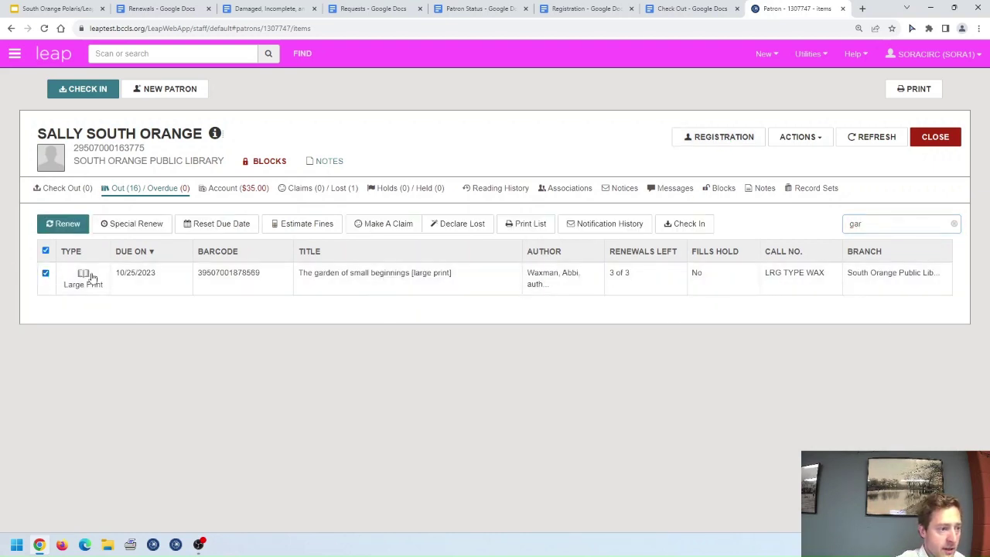
click(225, 223)
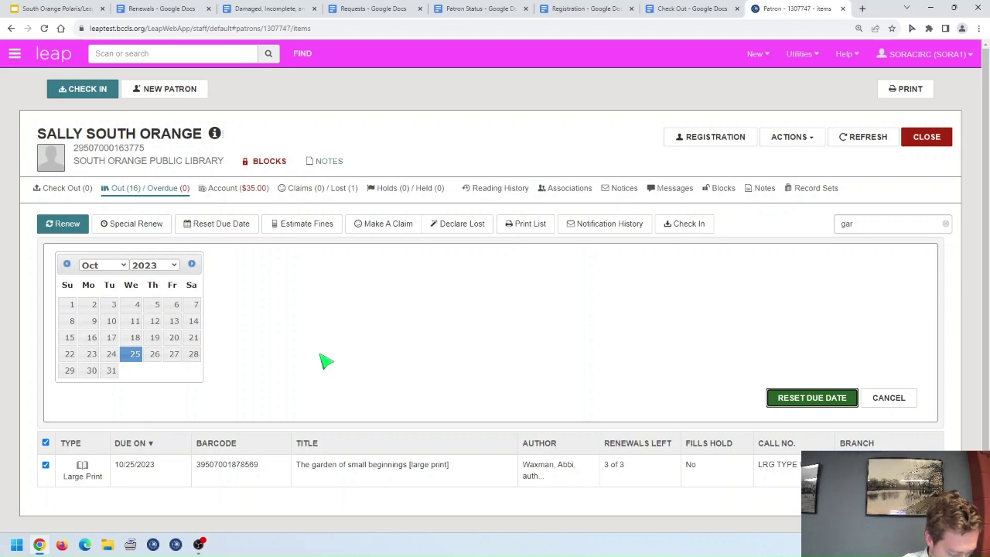
click(110, 371)
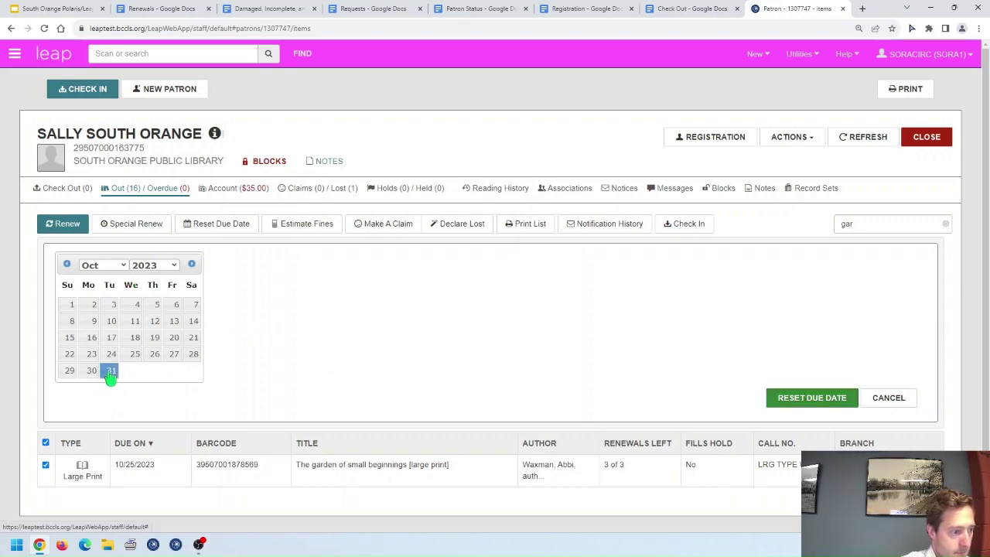
click(813, 403)
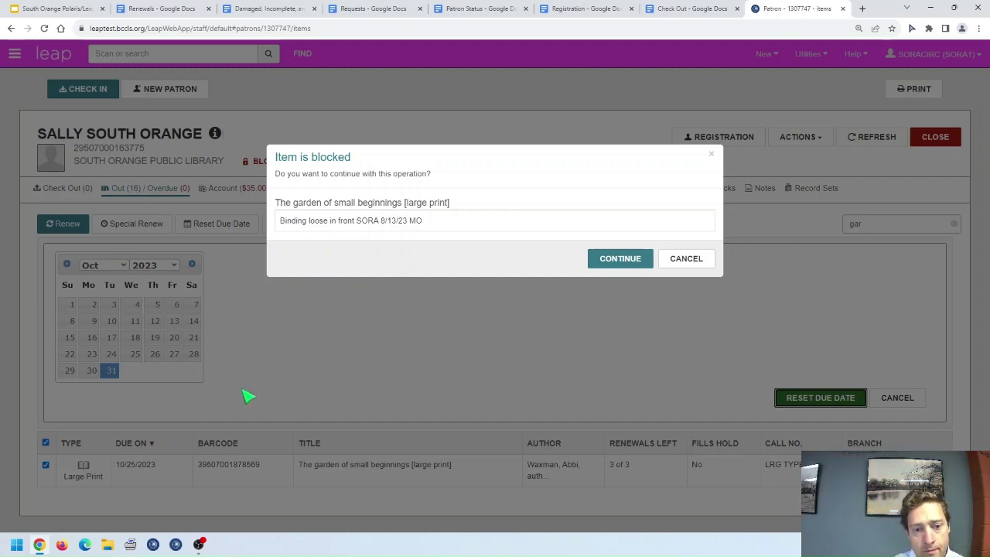
click(623, 265)
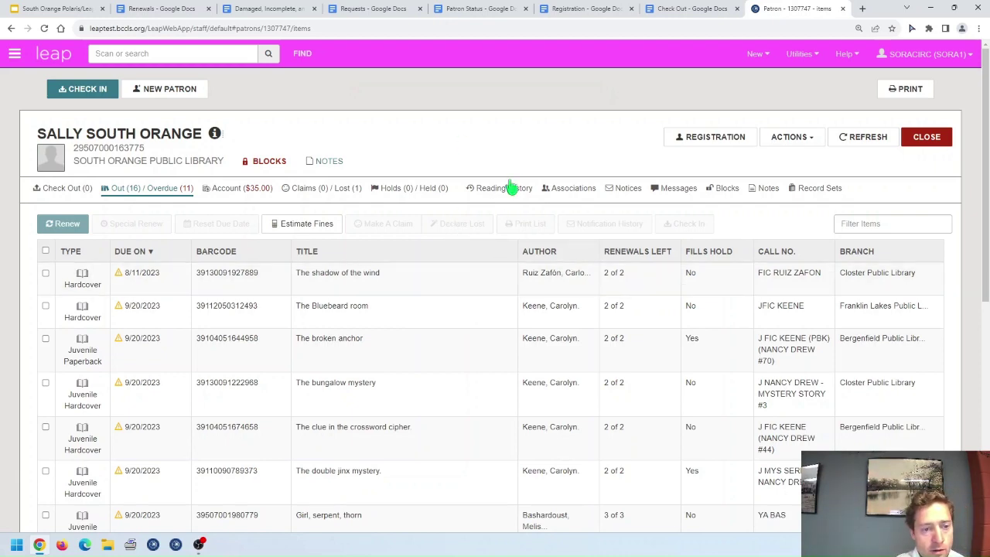
scroll(514, 174, down, 2)
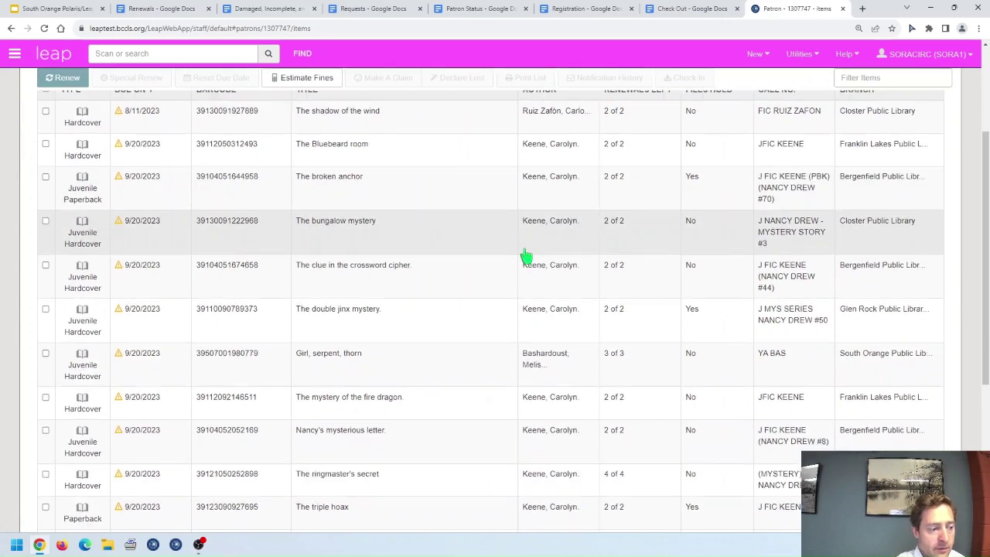
scroll(525, 255, down, 1)
scroll(526, 261, up, 3)
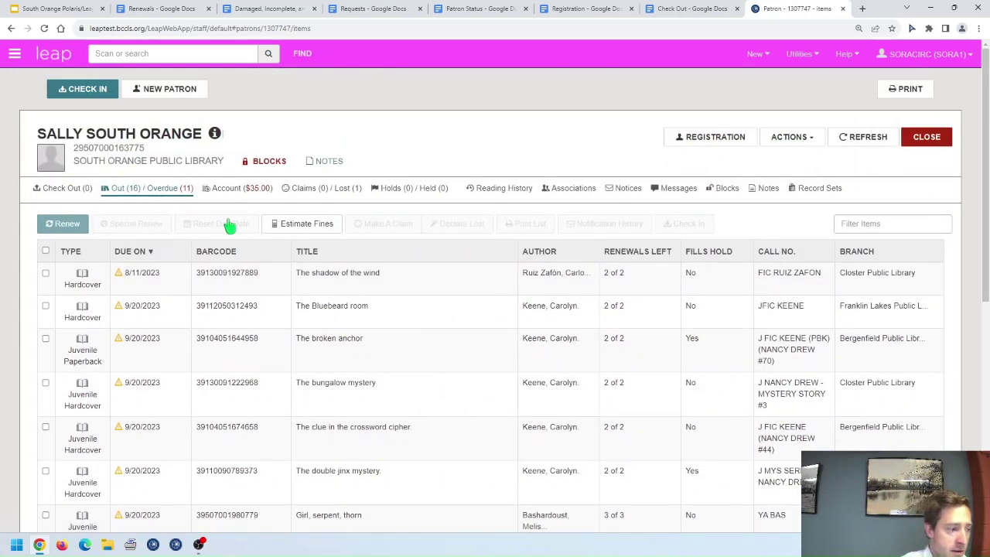
scroll(283, 258, down, 5)
scroll(449, 331, up, 5)
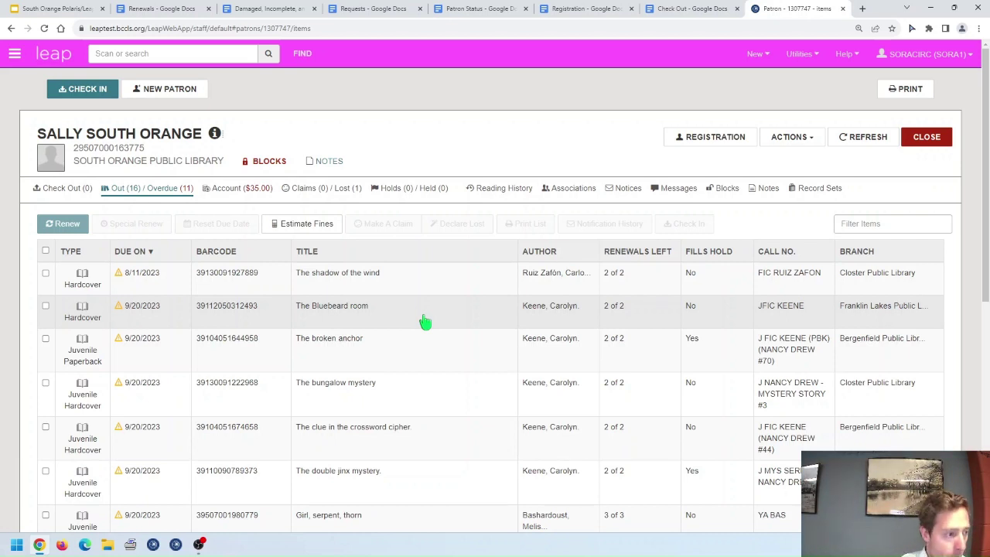
- Review each item's estimated fine, totalling $14.35 for a 9/27/2023 return date
click(295, 236)
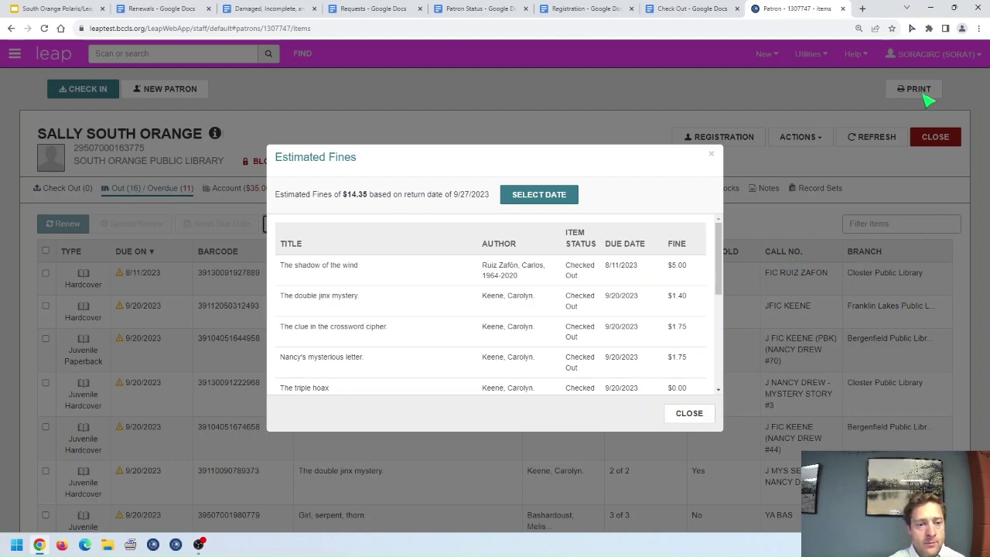
drag(287, 198, 370, 206)
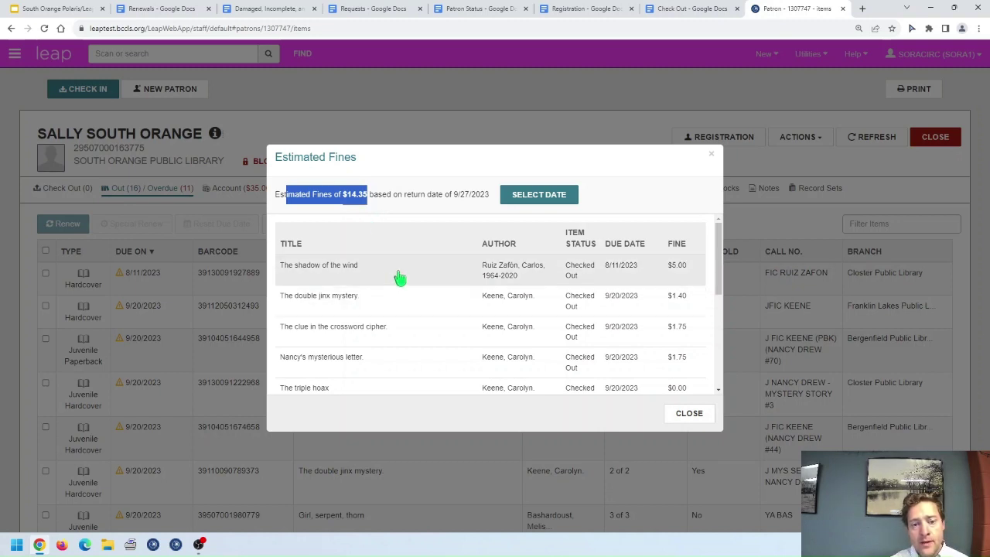
scroll(434, 312, down, 2)
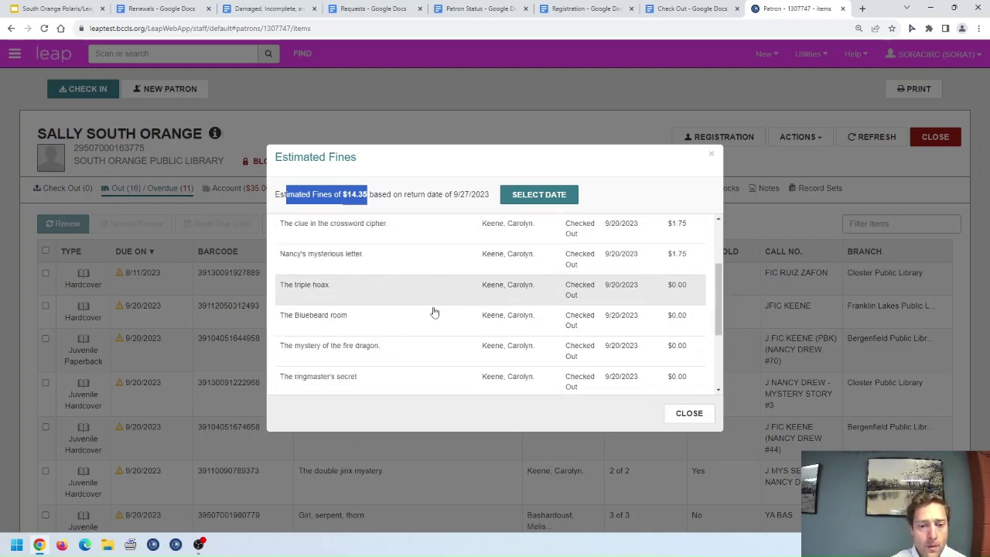
scroll(433, 325, down, 3)
scroll(430, 347, up, 3)
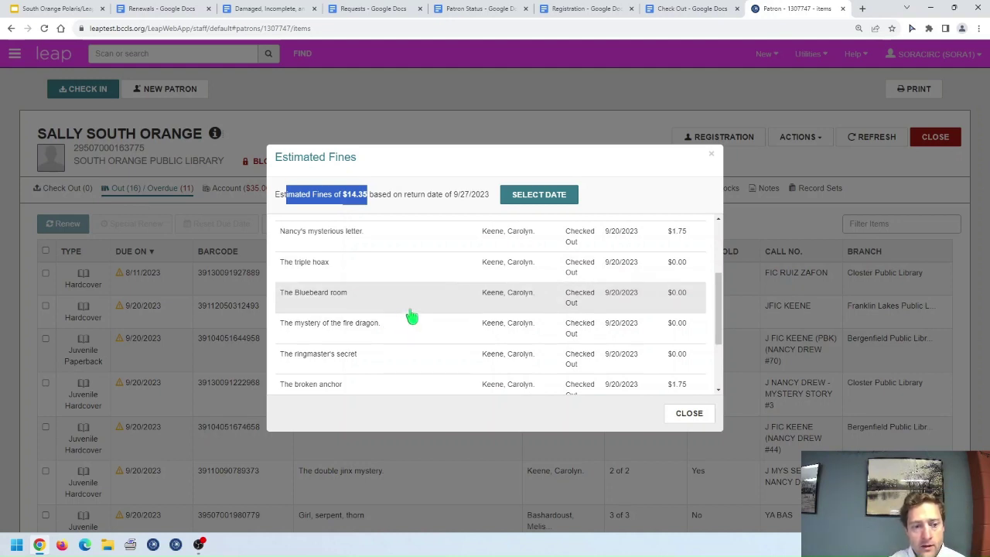
scroll(417, 317, up, 1)
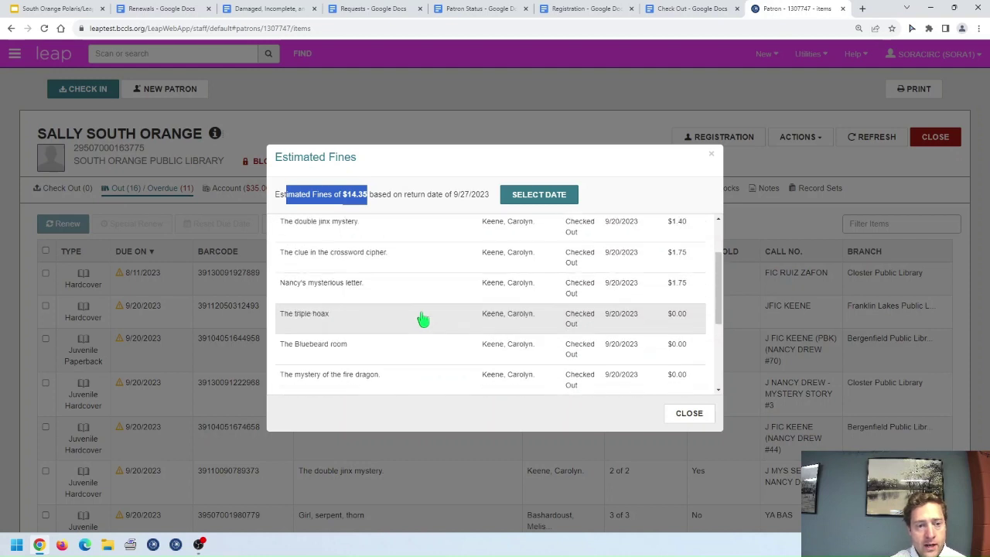
scroll(423, 318, up, 2)
scroll(440, 312, down, 5)
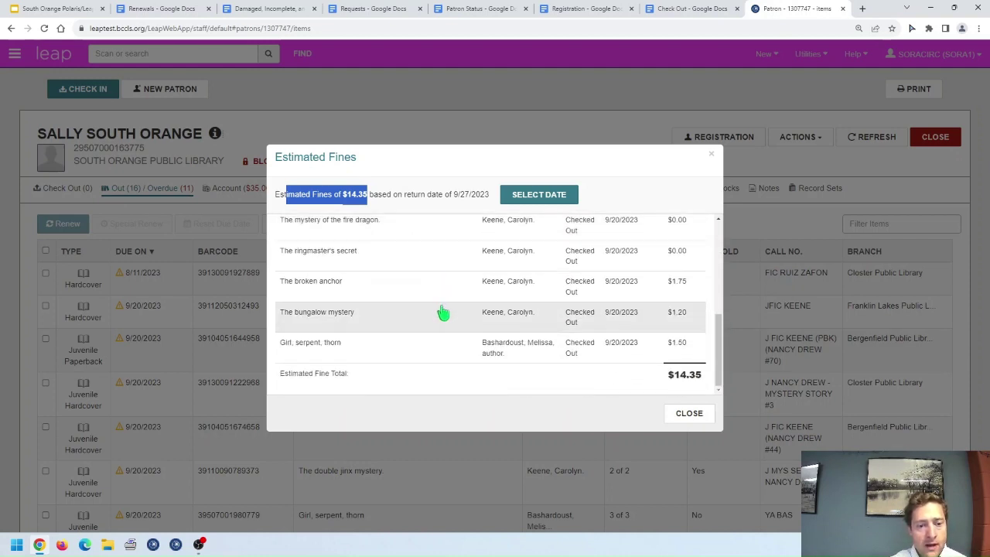
scroll(556, 354, up, 1)
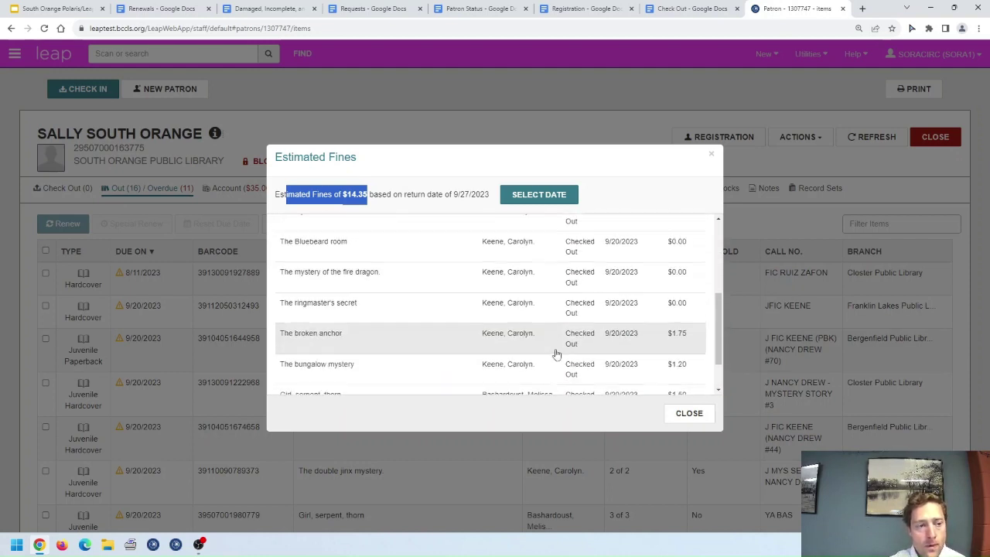
scroll(526, 328, up, 4)
- Estimate fines for a 9/30/2024 return date, giving a $75.00 total
click(541, 194)
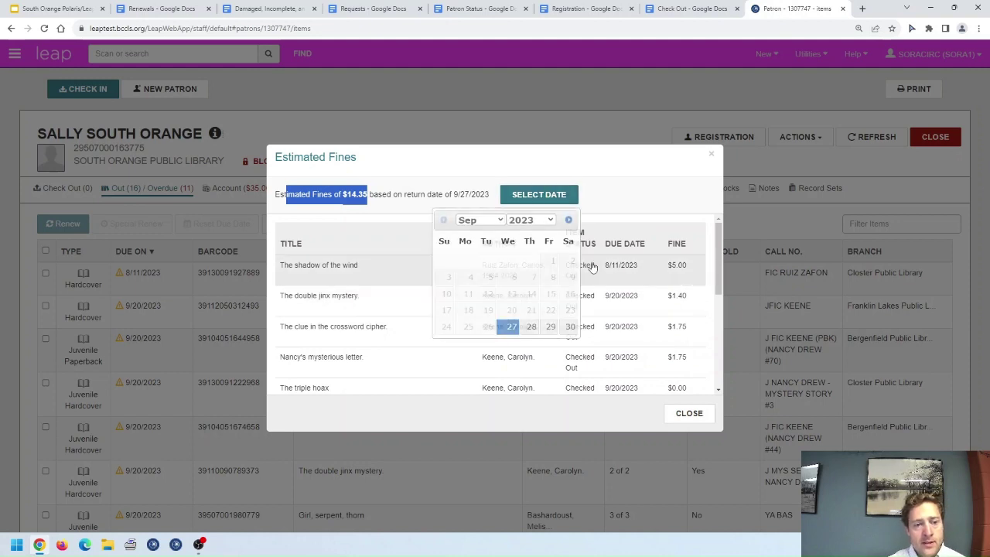
click(542, 220)
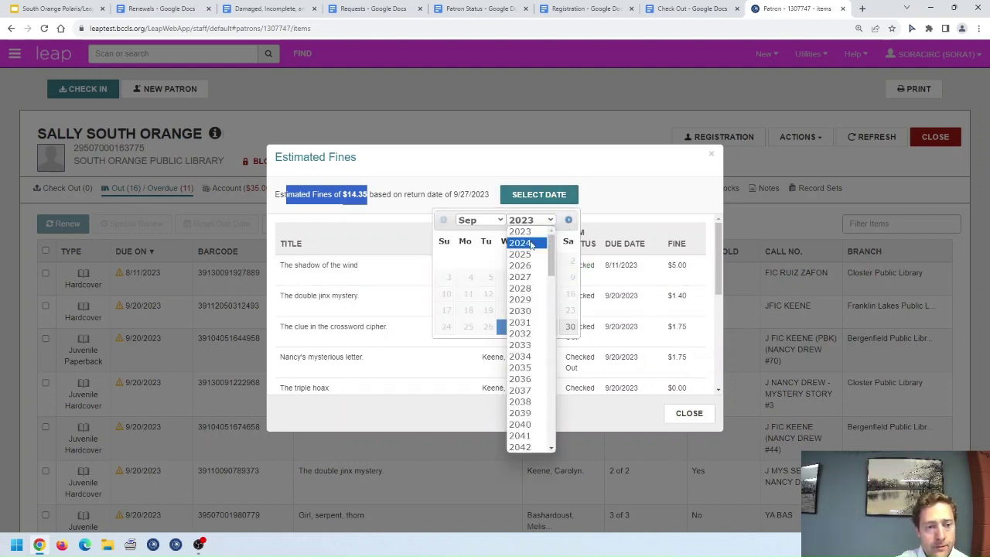
click(530, 244)
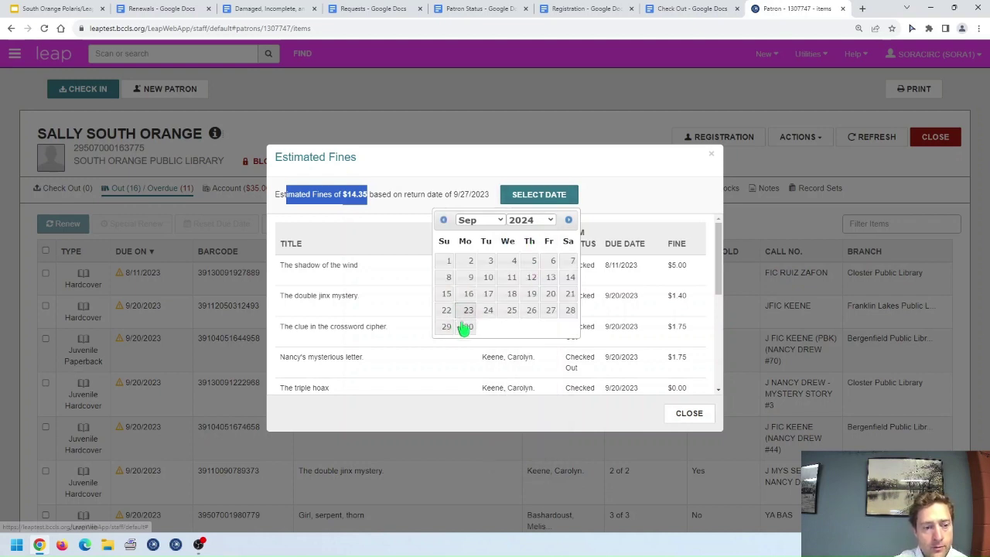
click(466, 326)
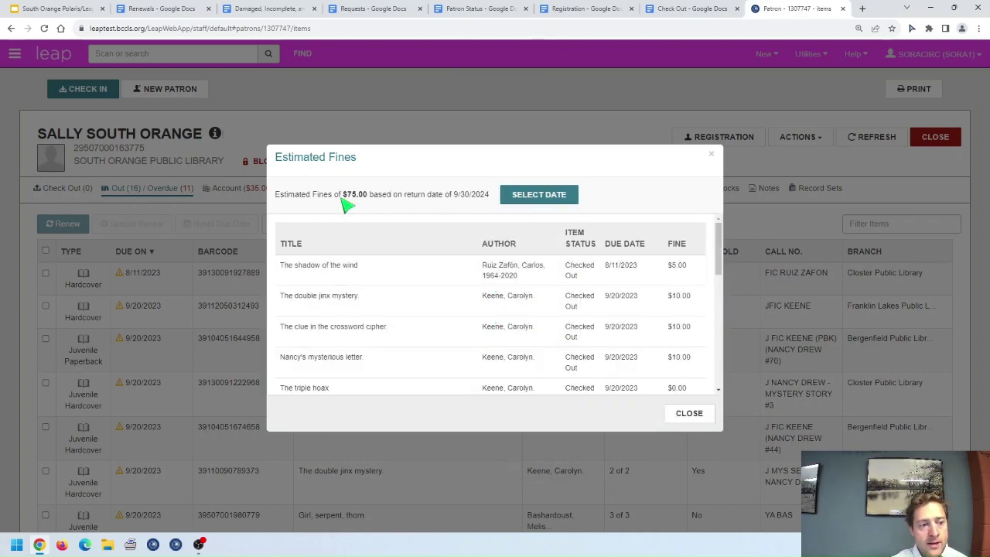
drag(346, 203, 379, 201)
- Try November 2023 return dates, first 11/30/2023 and then 11/29/2023
click(515, 200)
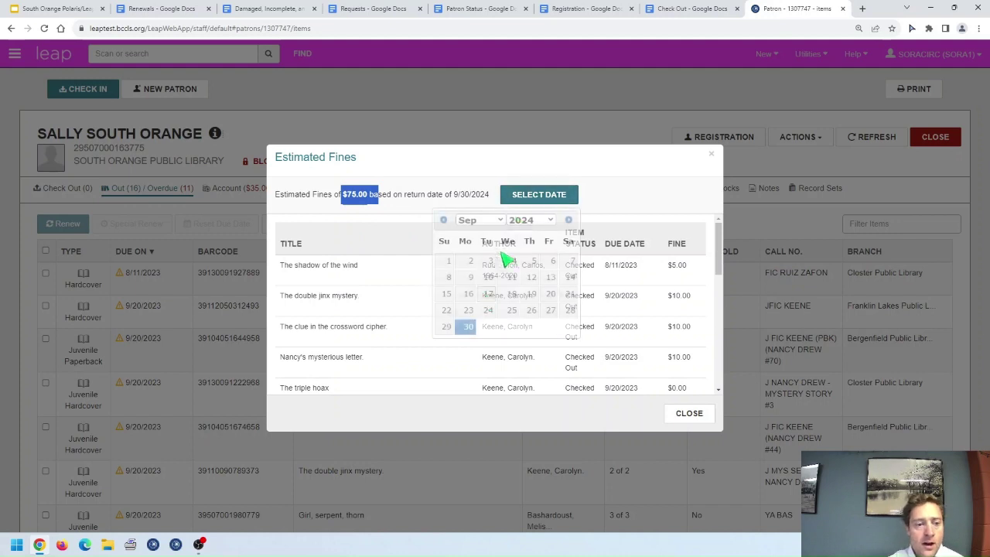
click(542, 219)
click(529, 239)
click(499, 220)
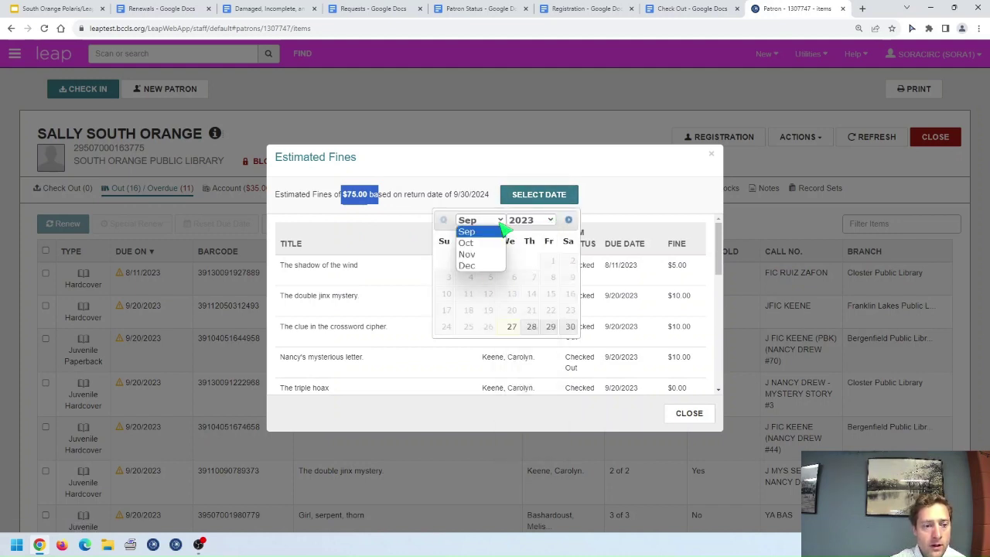
click(466, 254)
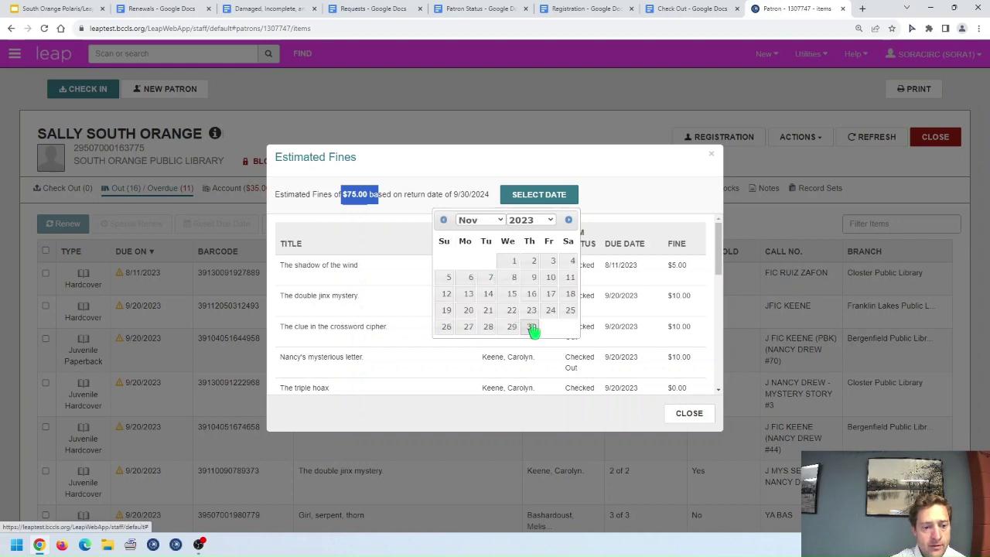
click(532, 328)
click(544, 194)
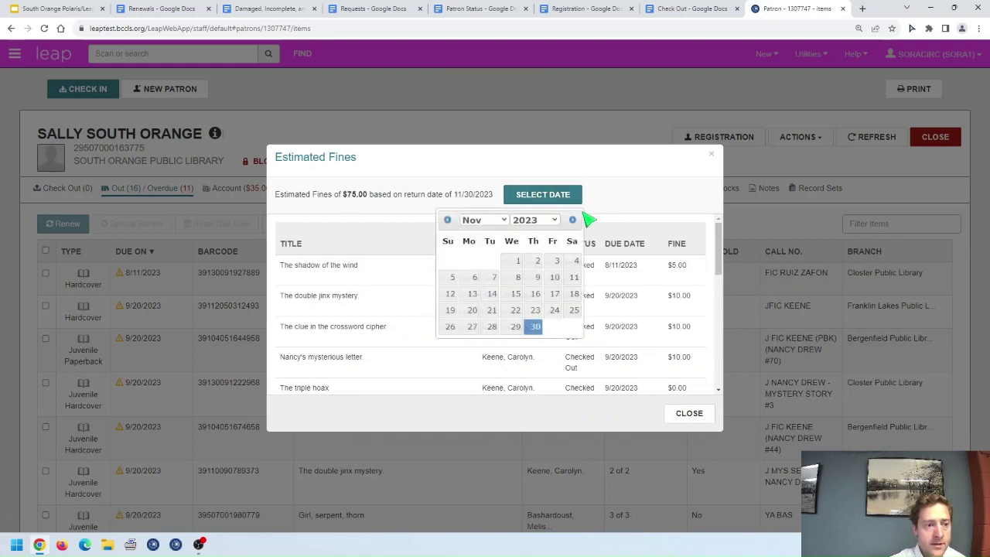
click(532, 328)
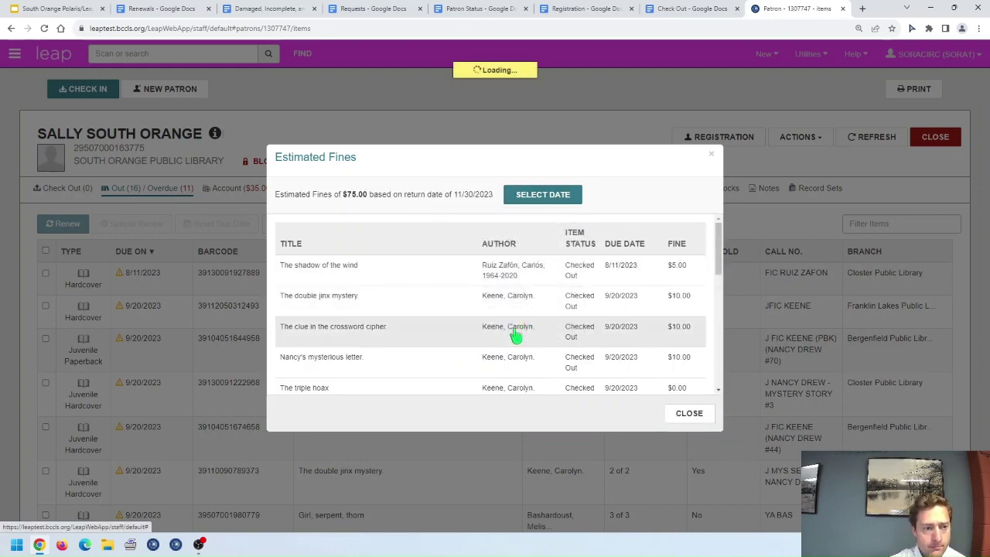
click(556, 198)
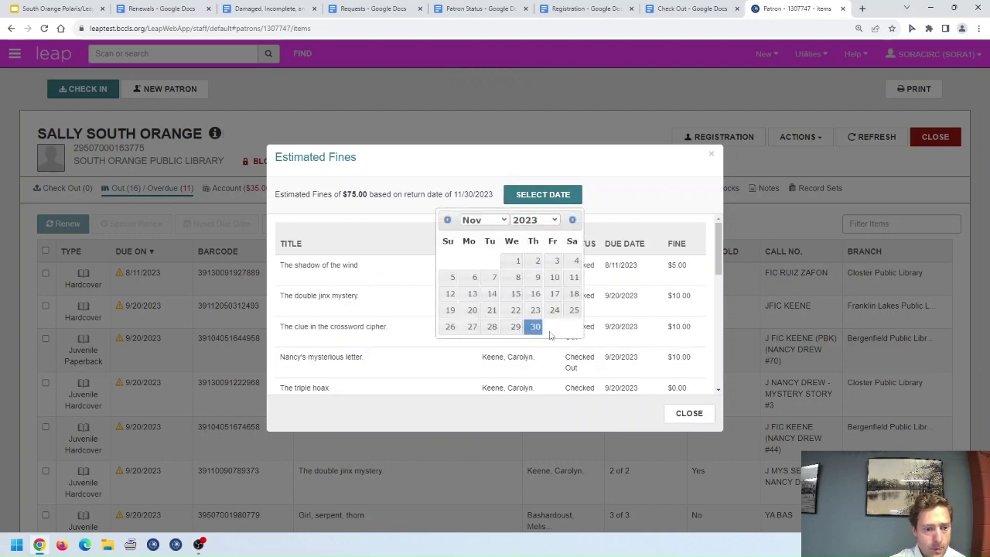
click(516, 327)
- Set the return date to 10/30/2023 and review the recalculated $60.00 fines
click(558, 195)
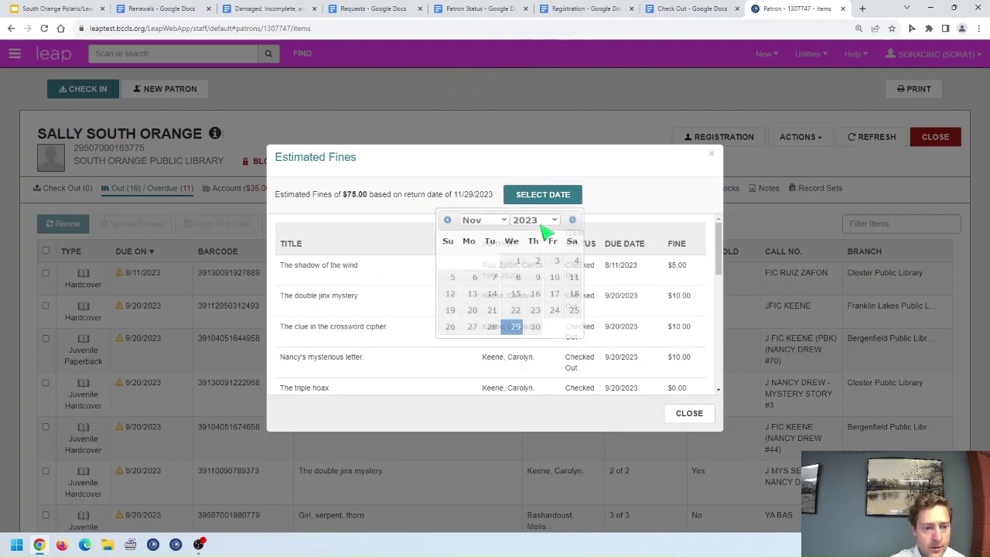
click(483, 221)
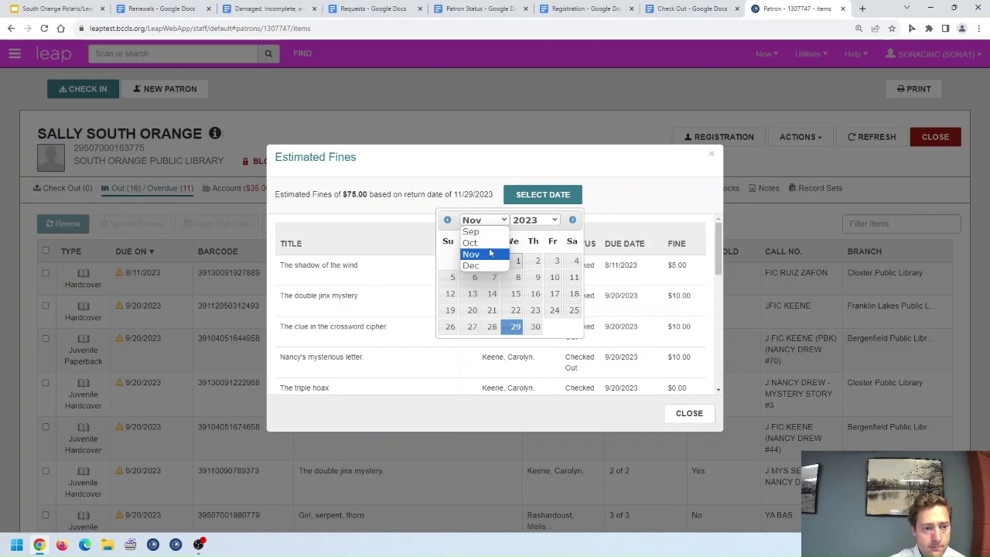
click(472, 243)
click(471, 327)
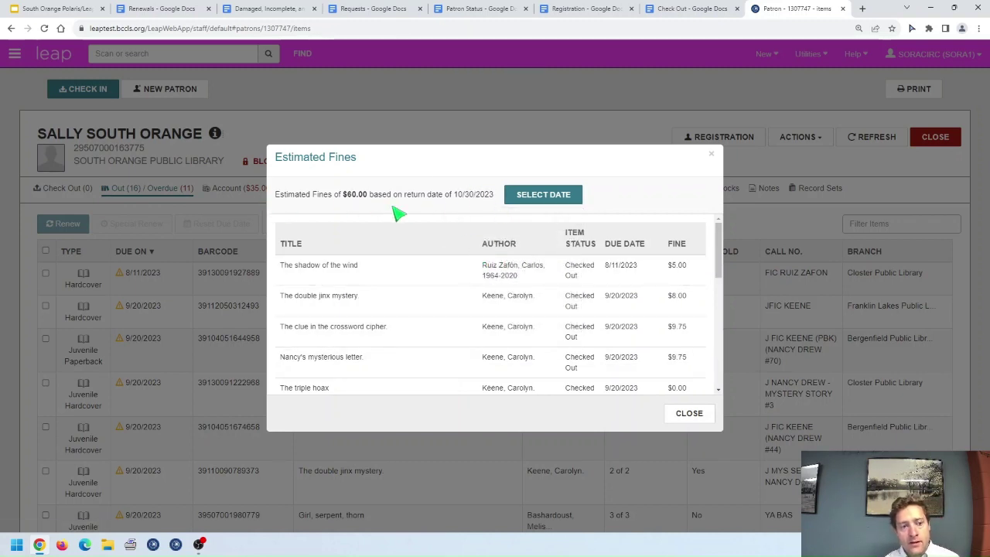
drag(391, 195, 288, 200)
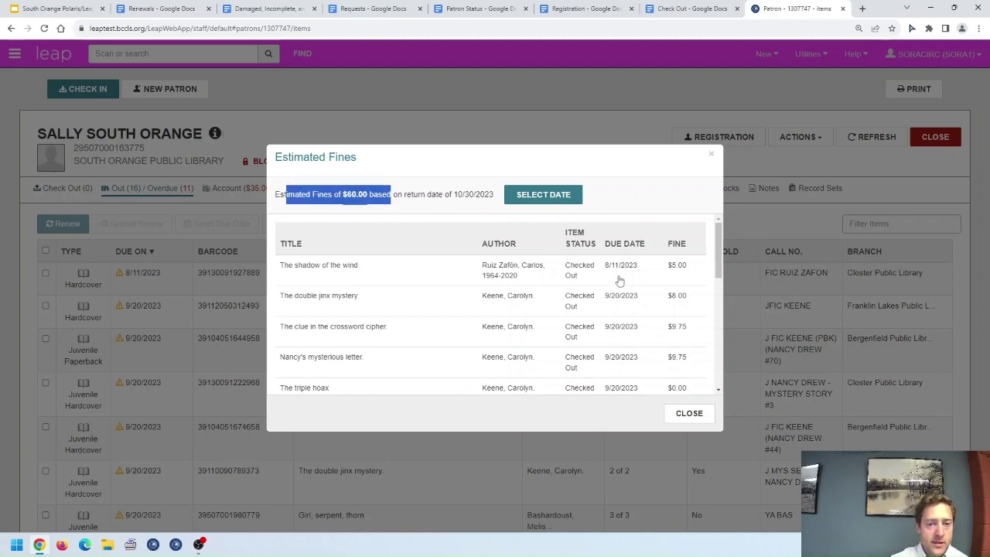
scroll(618, 278, down, 2)
scroll(592, 305, up, 3)
scroll(588, 310, down, 5)
scroll(587, 309, up, 5)
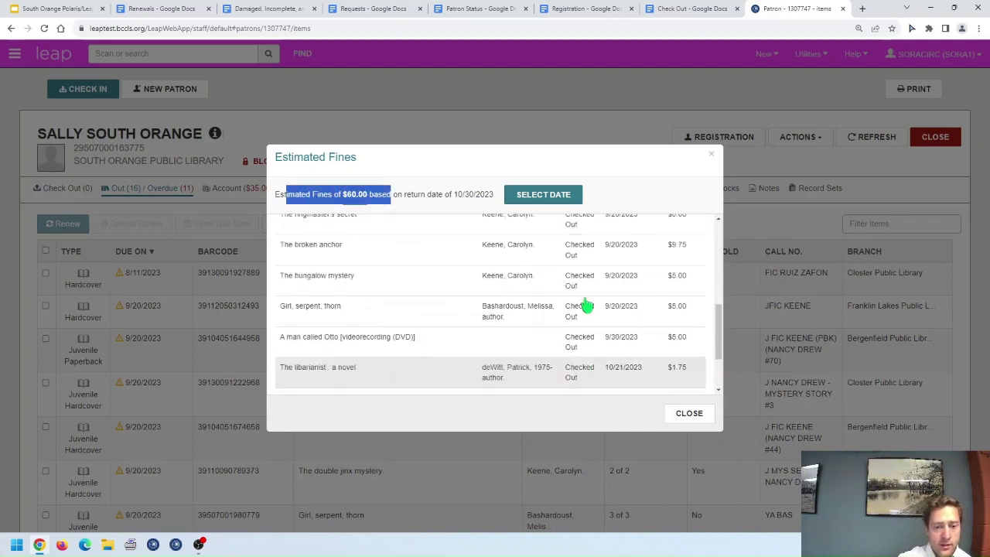
- Close the Estimated Fines dialog to return to the 16-item out list
click(698, 416)
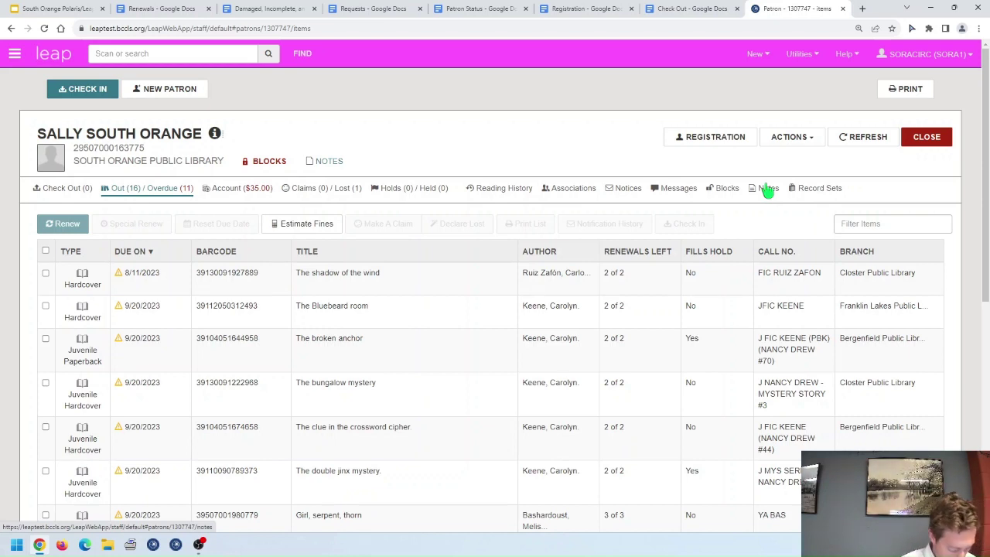
- In the slides editor, move past Patron Services and Circulation to the Relevant Policies & Links slide
click(34, 9)
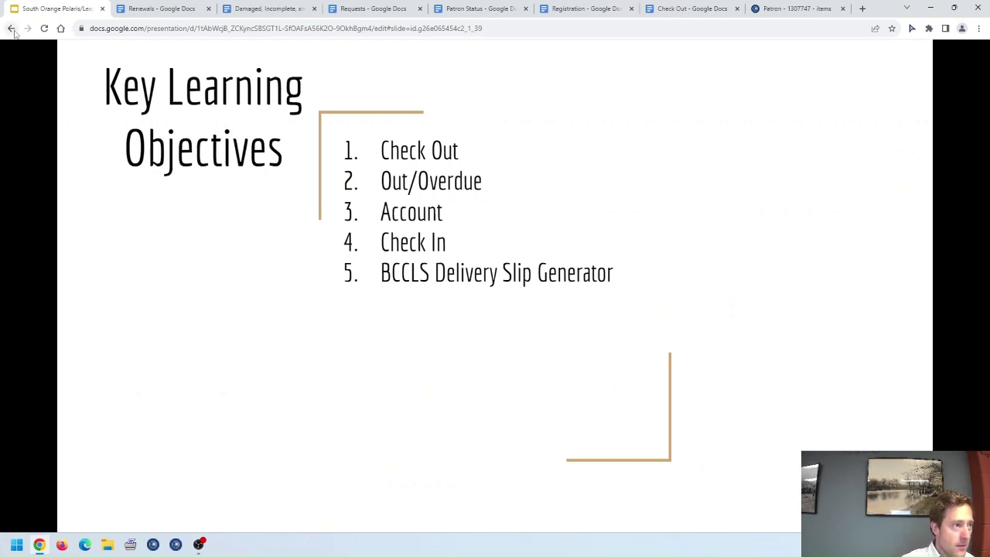
click(13, 28)
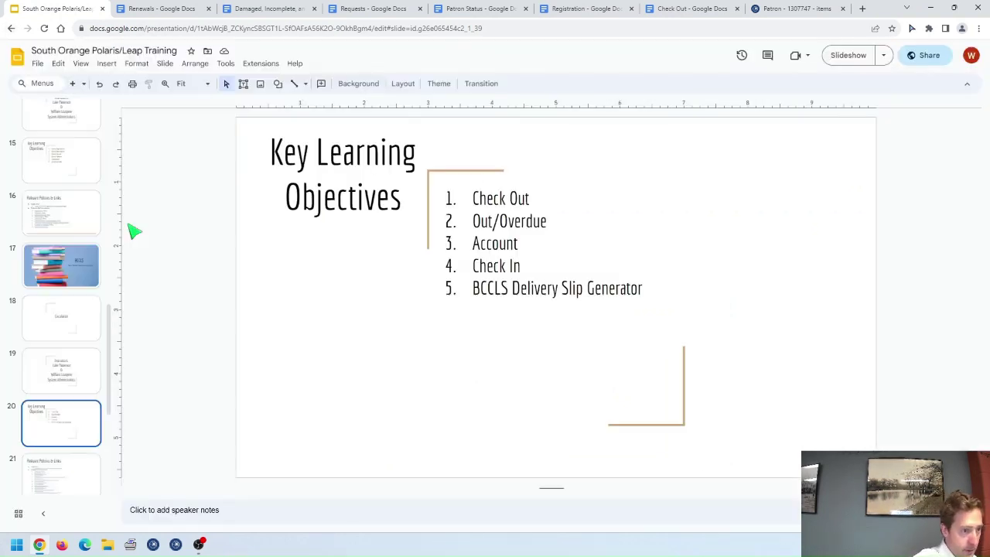
click(43, 261)
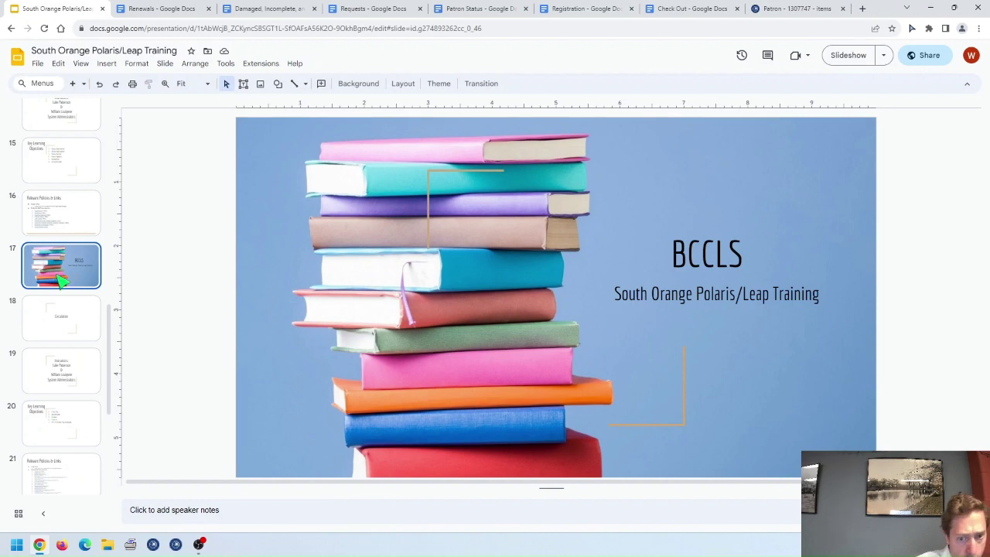
scroll(77, 278, up, 3)
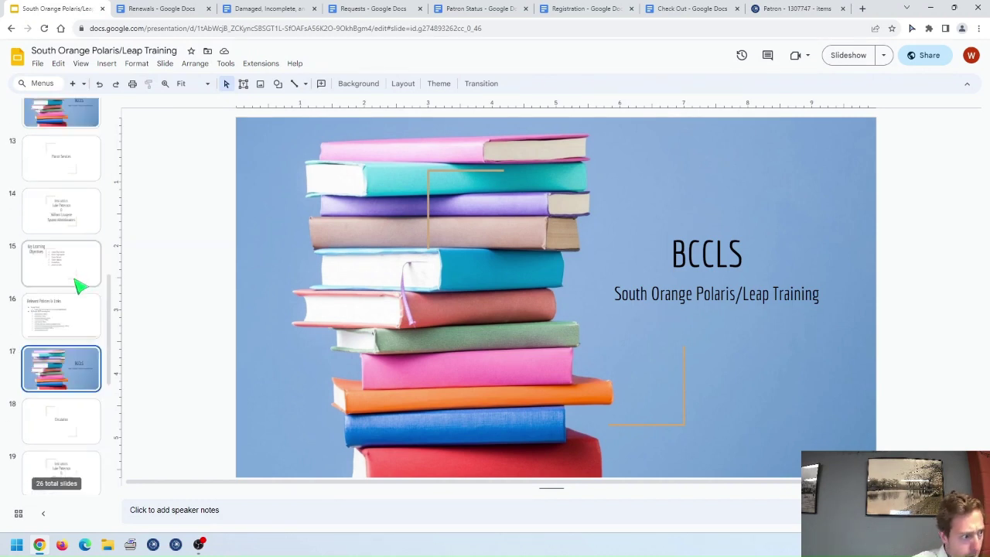
click(67, 272)
scroll(58, 356, down, 2)
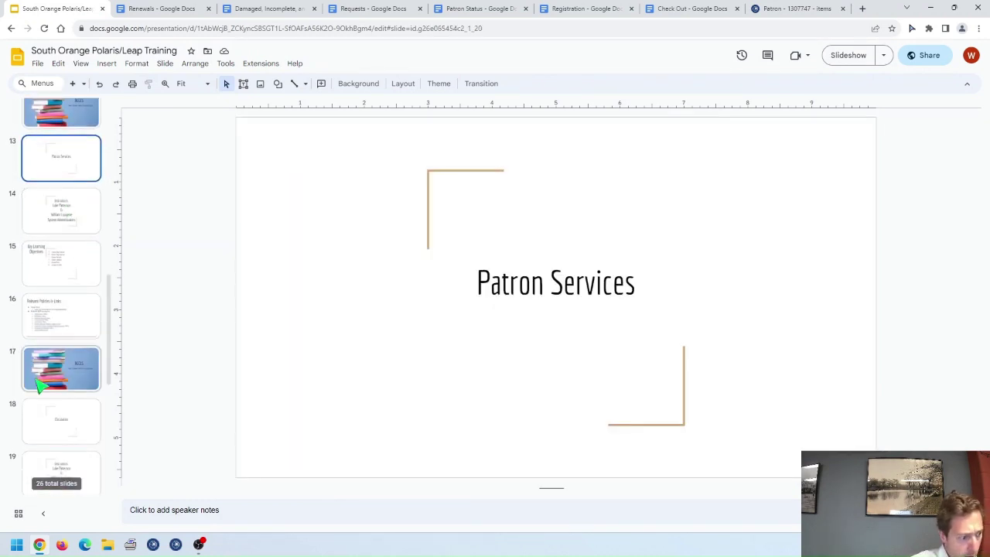
click(53, 413)
scroll(58, 402, down, 2)
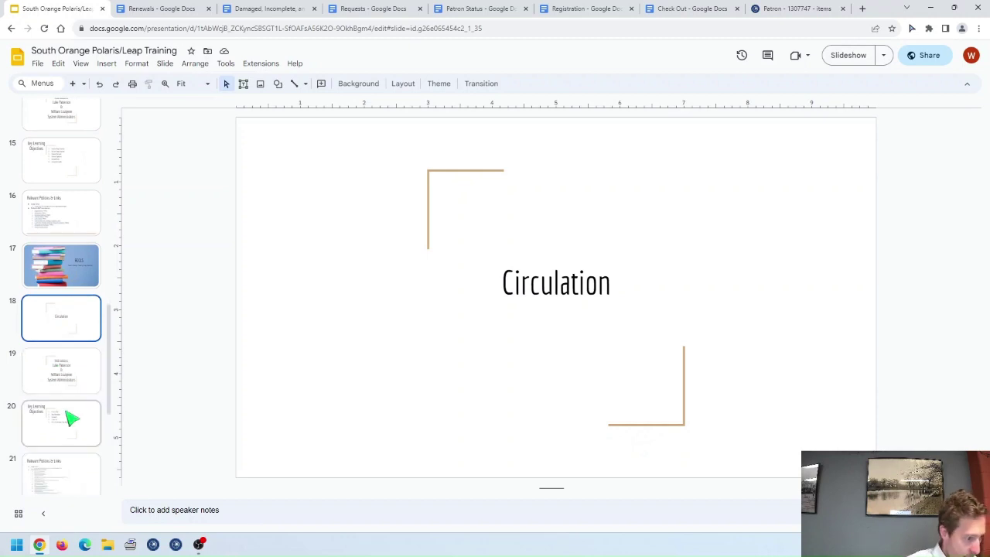
click(46, 472)
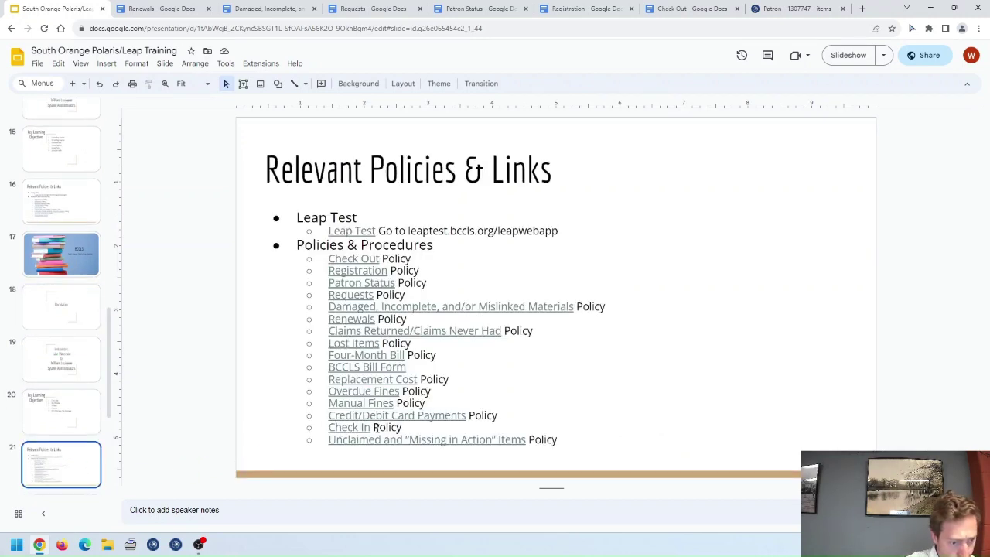
- Open the Claims Returned/Claims Never Had policy doc, then return to the patron's 16 checked-out items in Leap
click(397, 334)
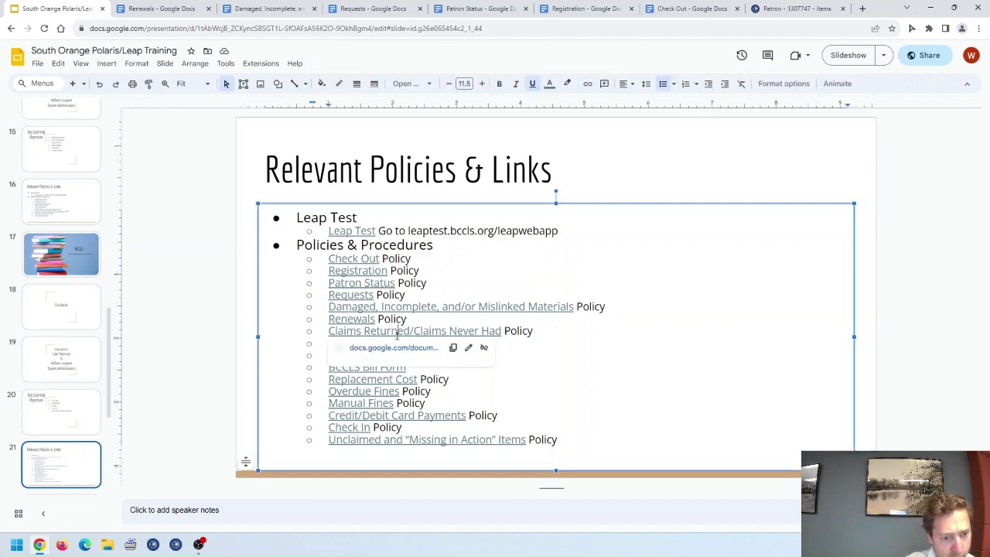
mouse_move(396, 348)
click(396, 375)
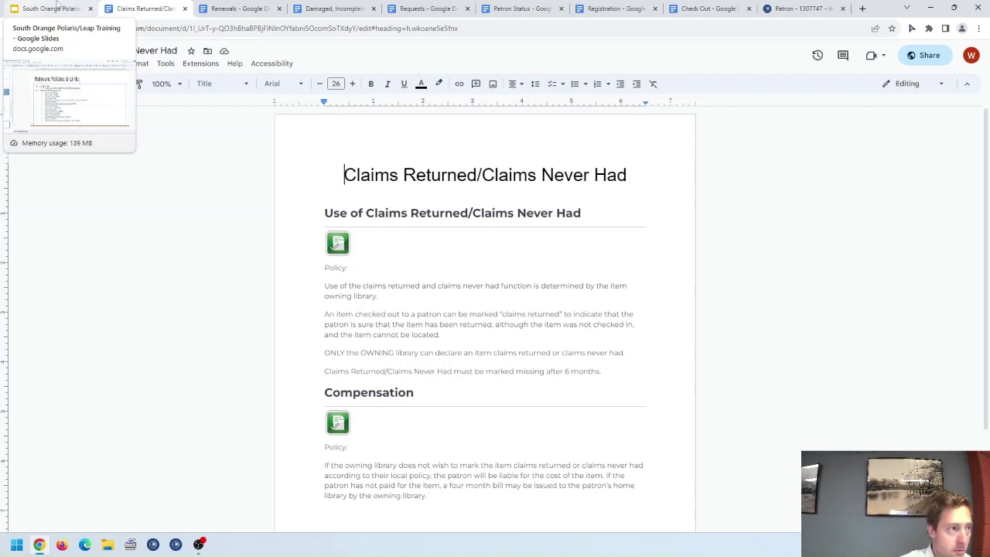
click(804, 9)
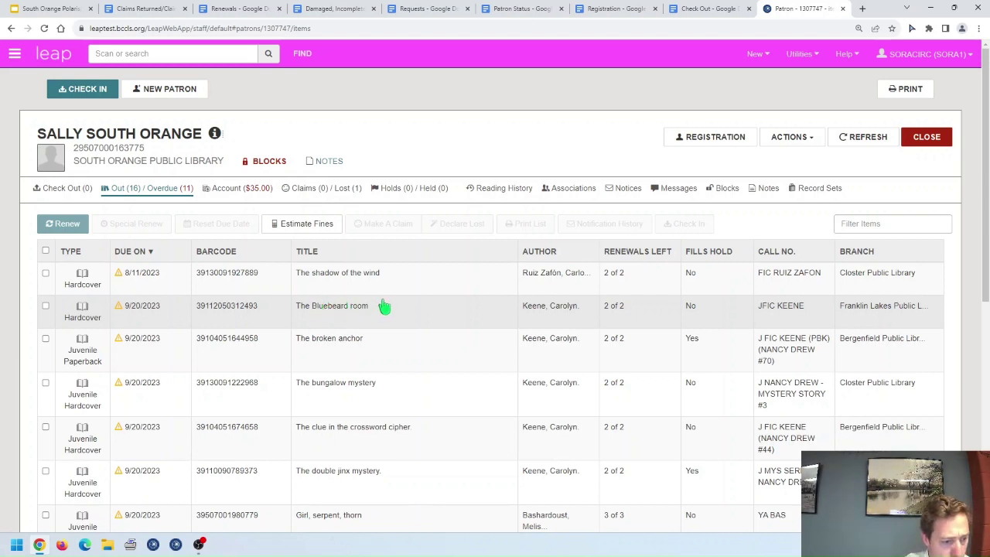
- File a Claim Returned on Getting permission, leaving 15 items out, 11 overdue and 1 claim
scroll(381, 309, down, 3)
scroll(379, 324, down, 2)
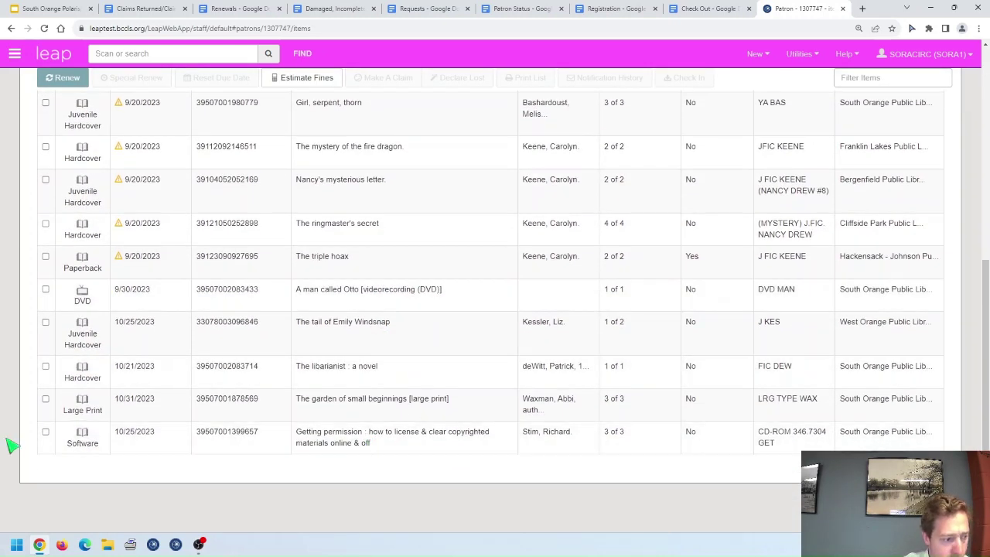
click(46, 433)
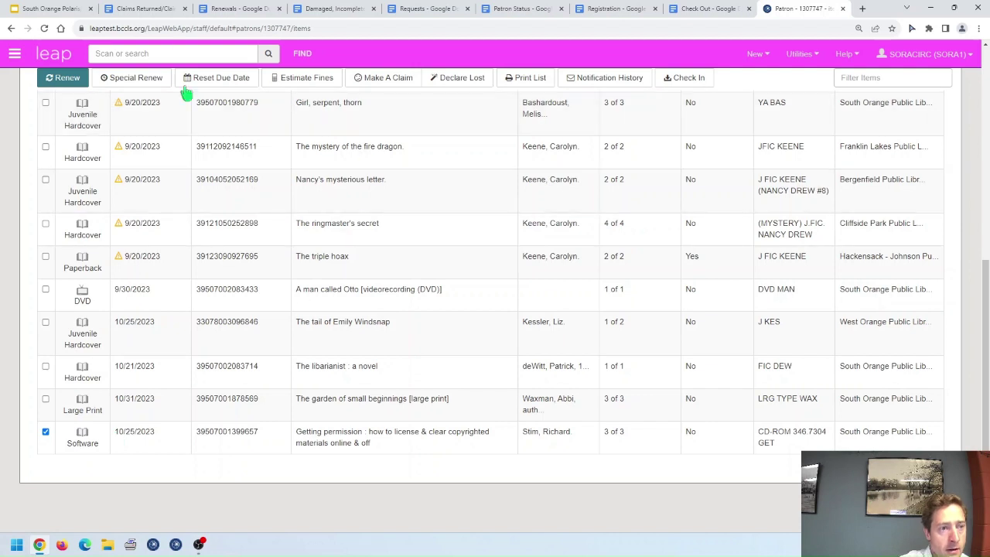
click(387, 78)
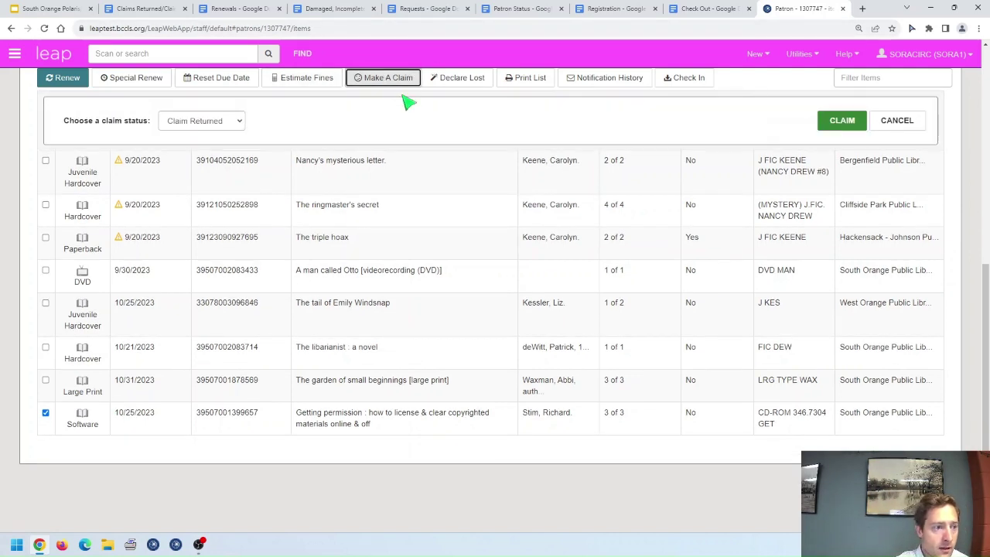
click(239, 122)
click(243, 124)
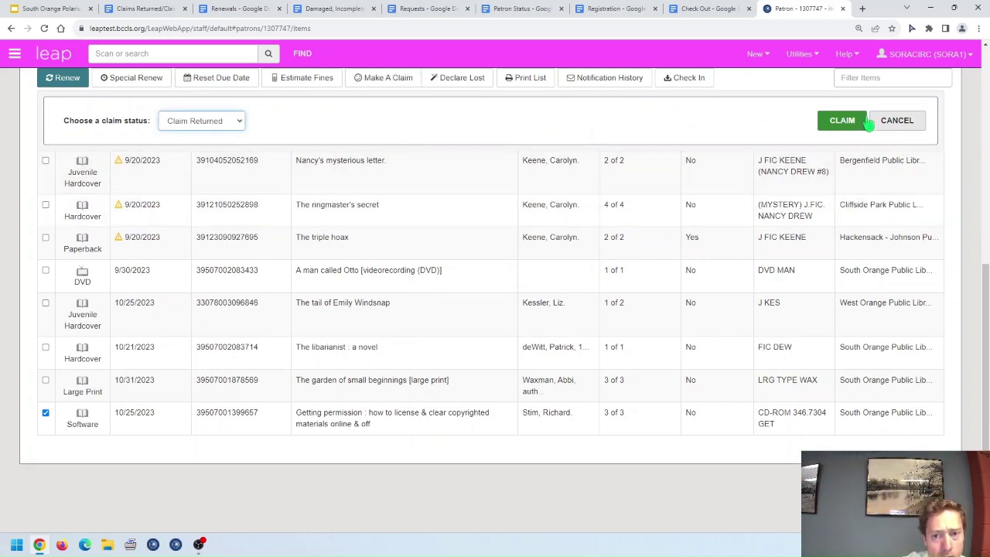
click(837, 122)
scroll(531, 364, up, 5)
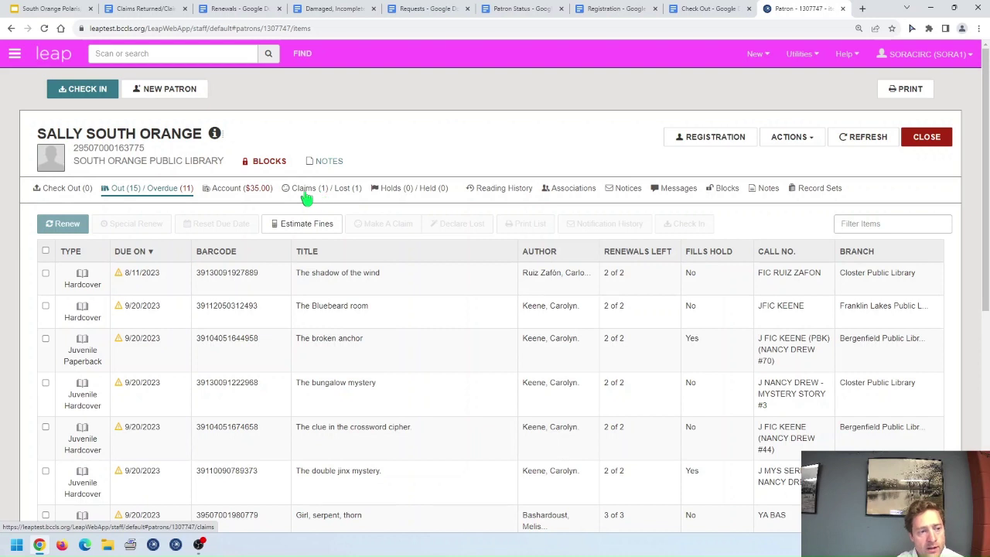
- Review the Claims / Lost list showing Getting permission as Claim Returned, then go back to the Relevant Policies & Links slide
click(326, 195)
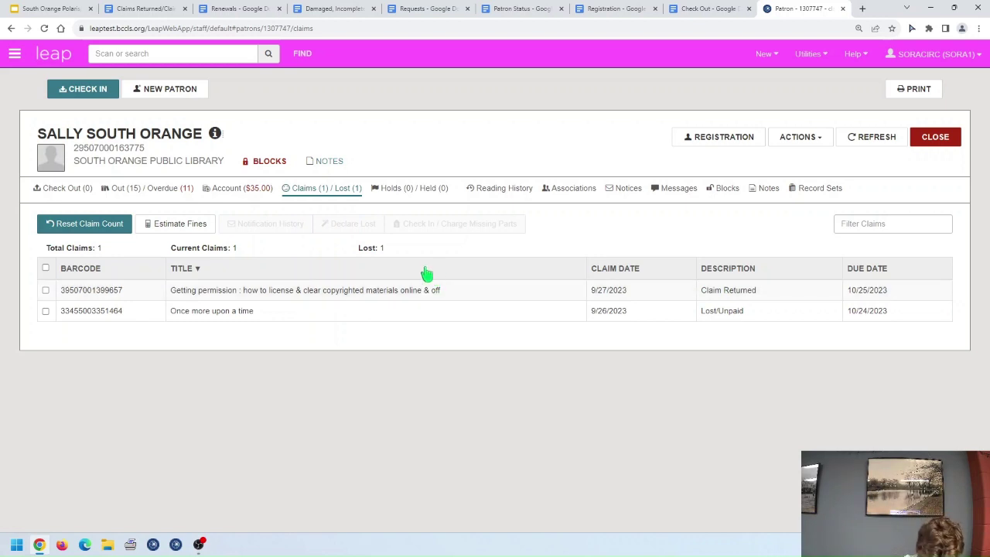
click(45, 290)
click(45, 289)
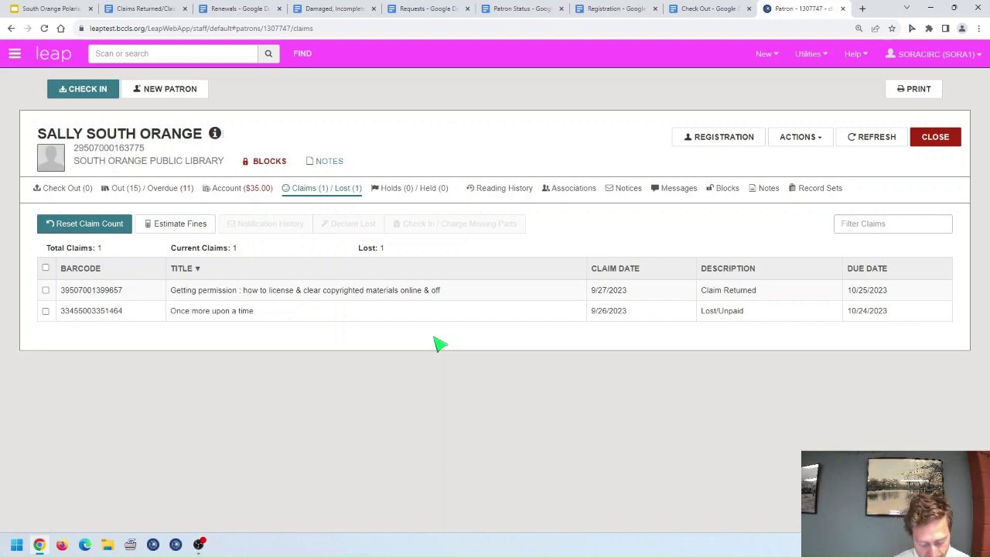
click(46, 8)
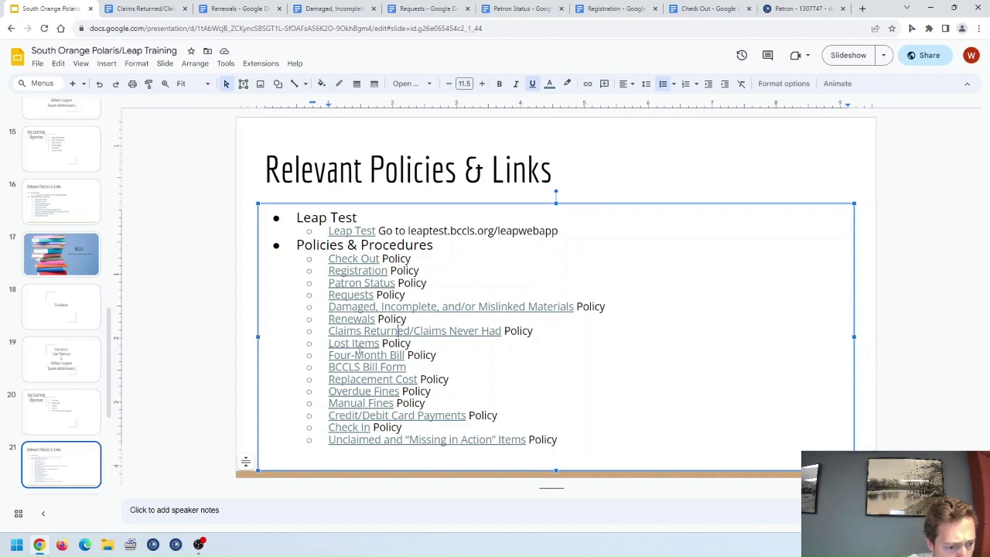
- Open the Lost Items policy doc, then return to the patron's claims list with one Lost/Unpaid item
click(359, 345)
click(384, 367)
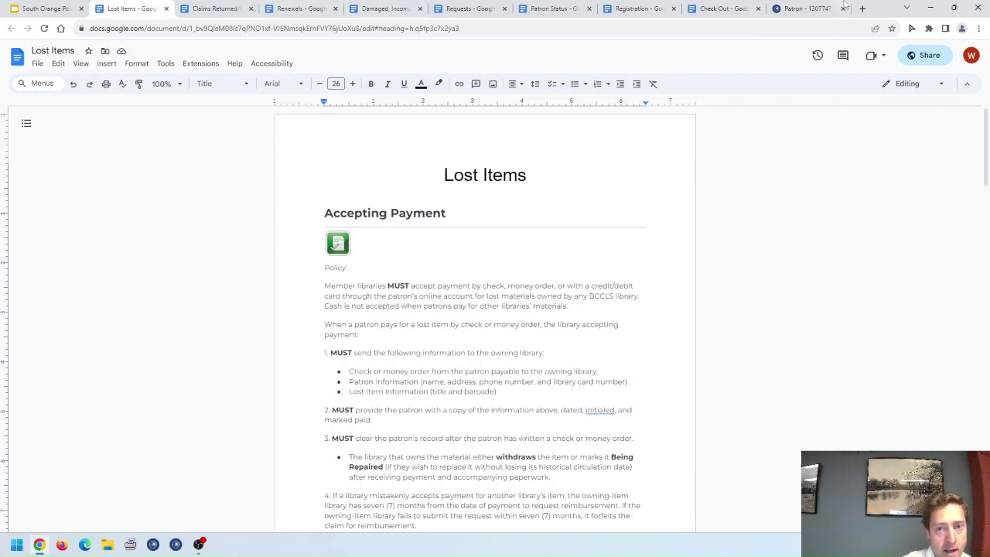
click(811, 8)
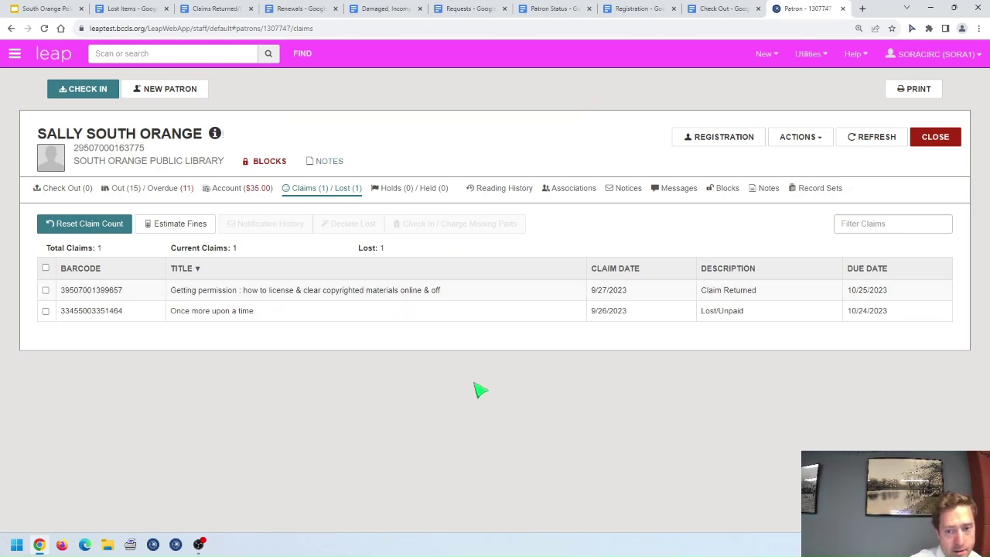
- From Out / Overdue, select Girl, serpent, thorn and bring up its Declare lost form ($18.99 replacement)
click(177, 190)
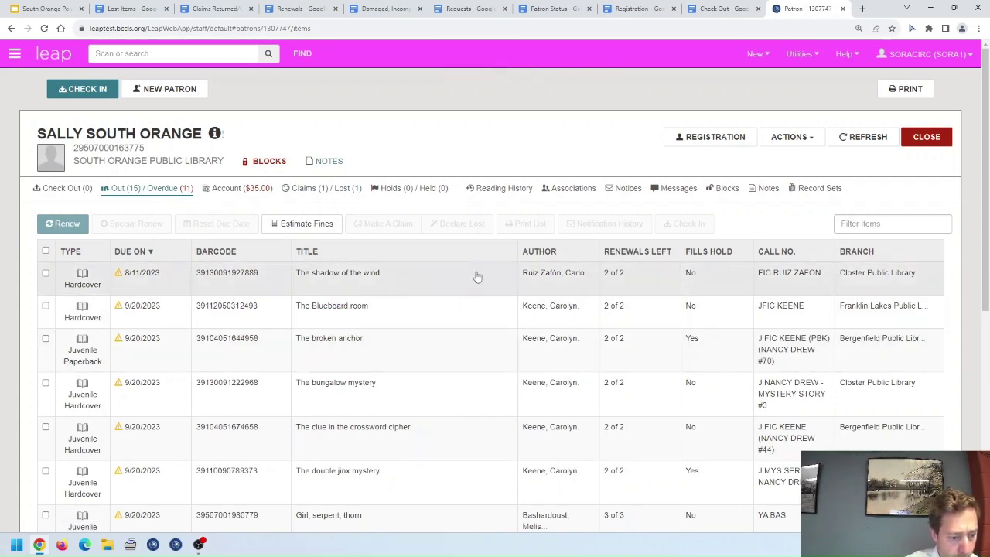
scroll(464, 309, down, 1)
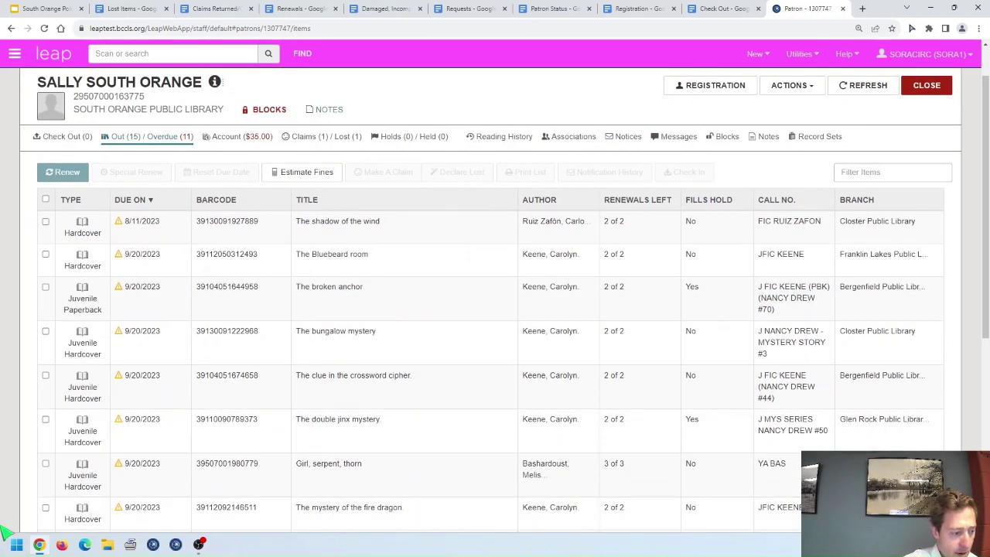
click(45, 463)
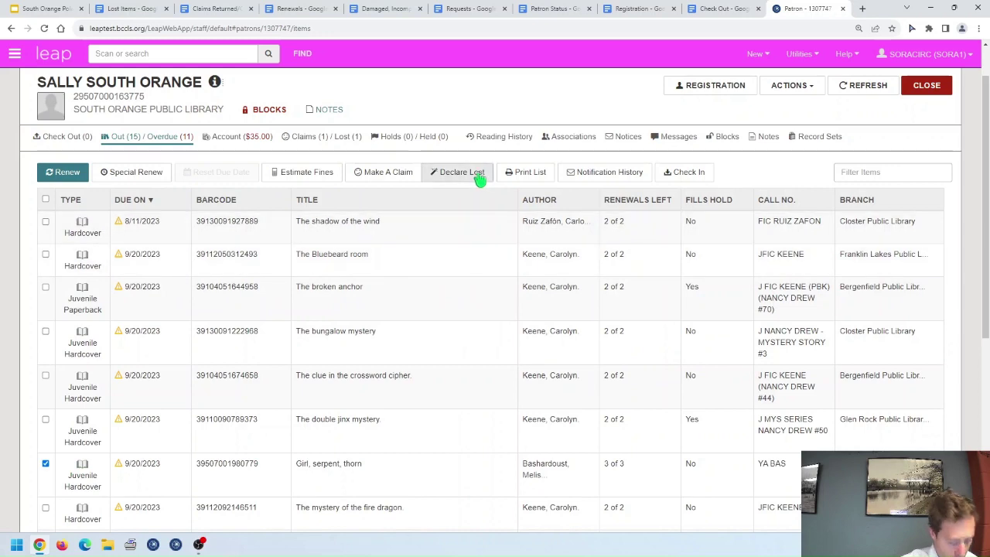
click(462, 172)
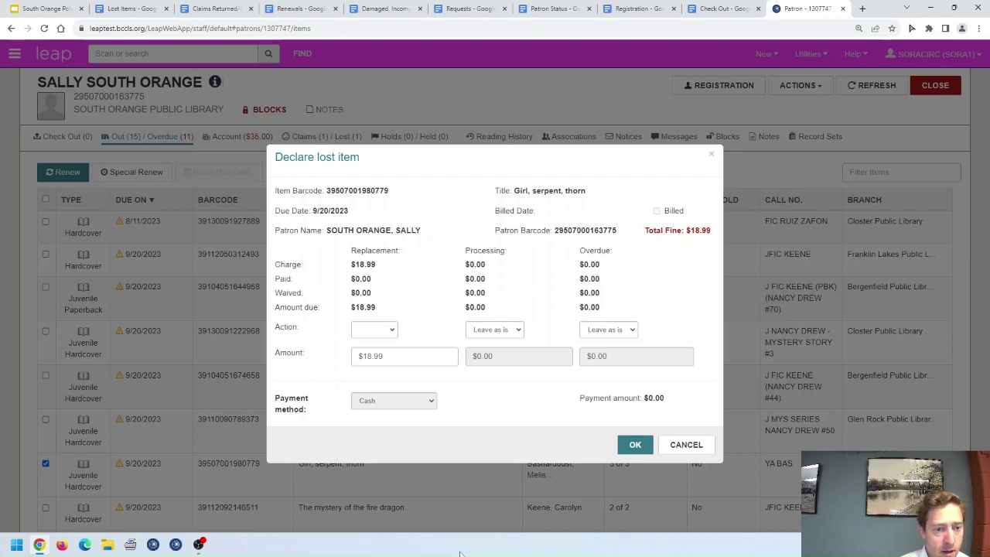
- Set Replacement Action to Charge and confirm, declaring Girl, serpent, thorn lost with $18.99 charged
click(392, 330)
click(392, 330)
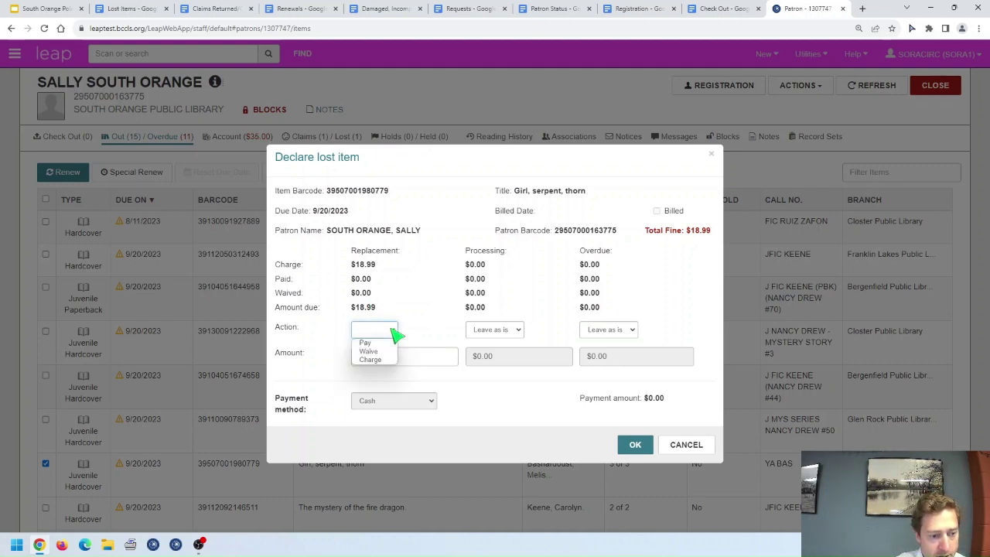
click(362, 359)
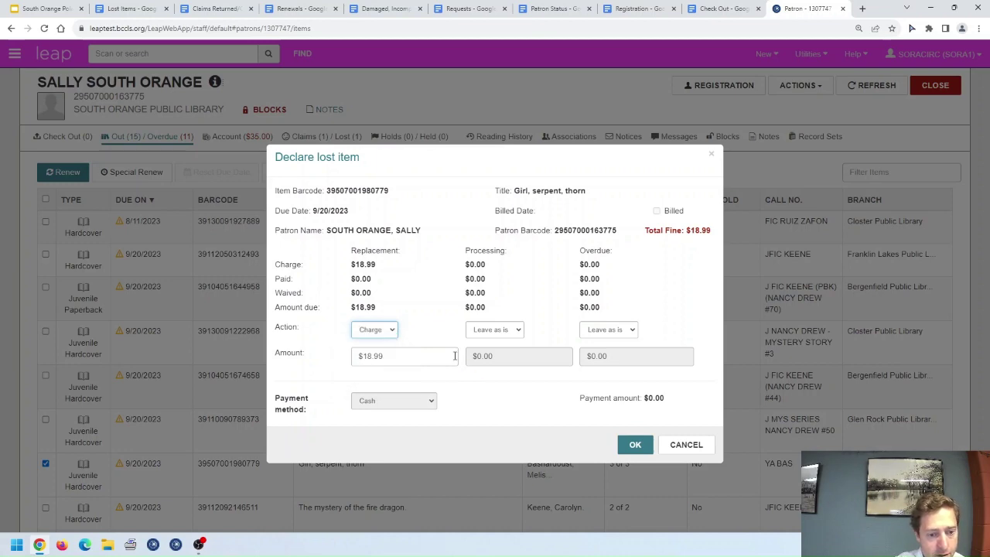
click(635, 447)
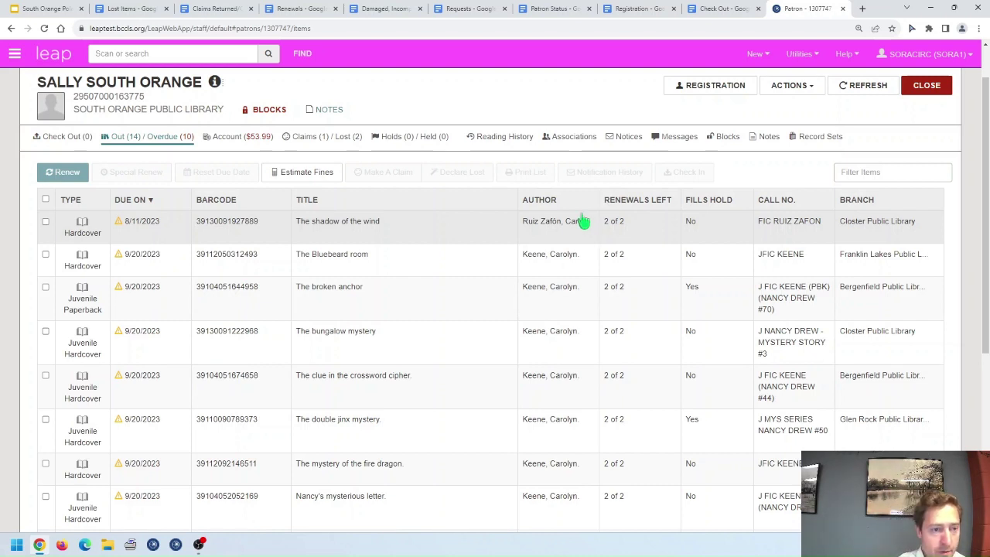
- Show the Claims / Lost list and select the lost Once more upon a time item
click(335, 138)
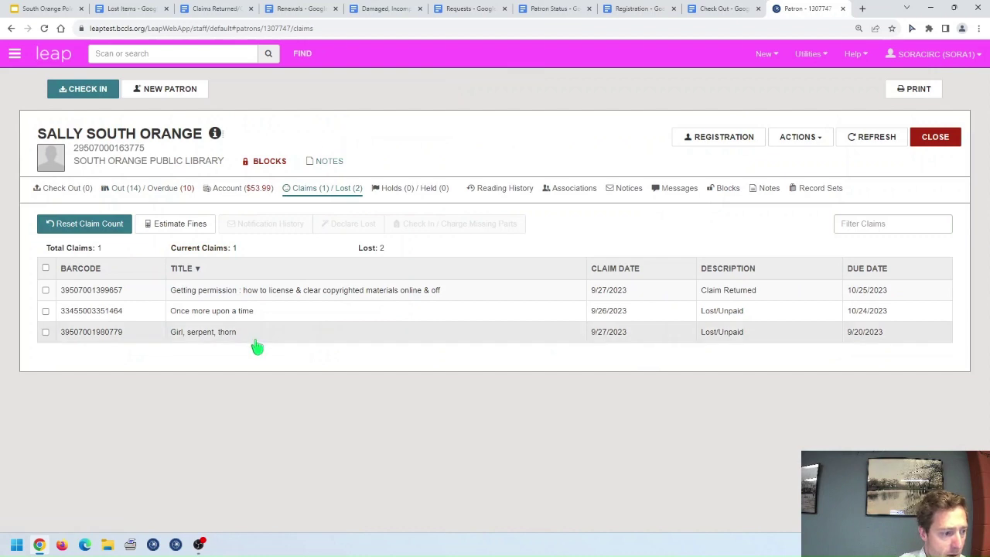
click(45, 311)
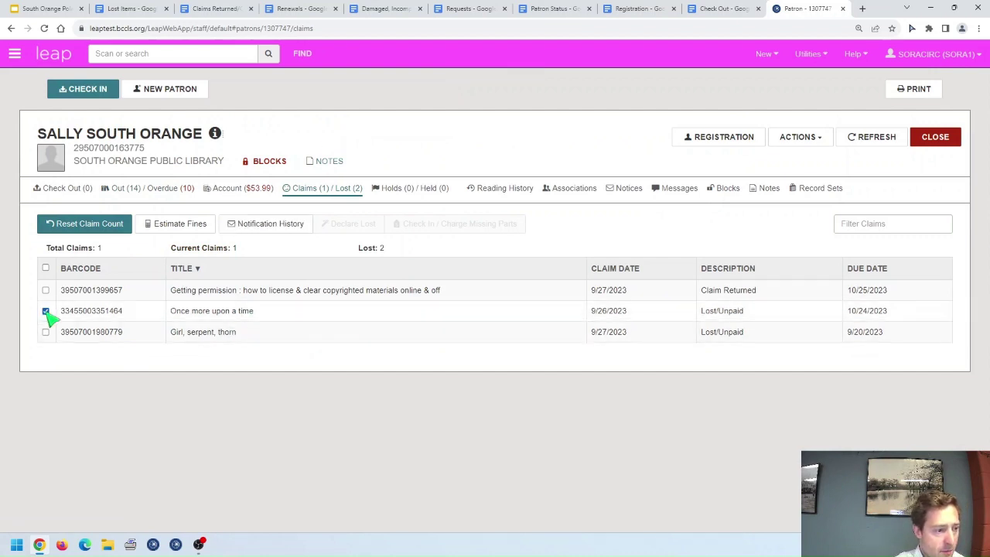
click(45, 310)
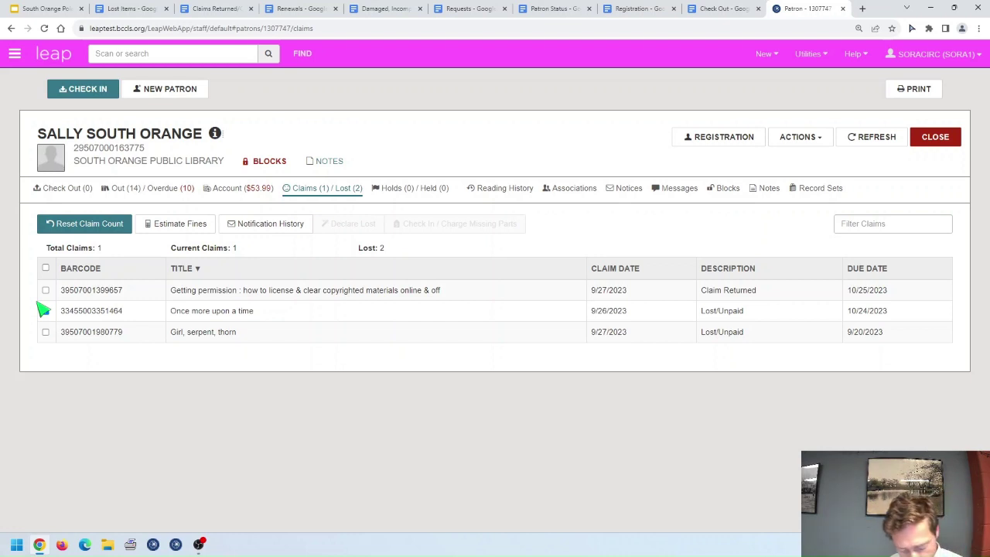
click(45, 311)
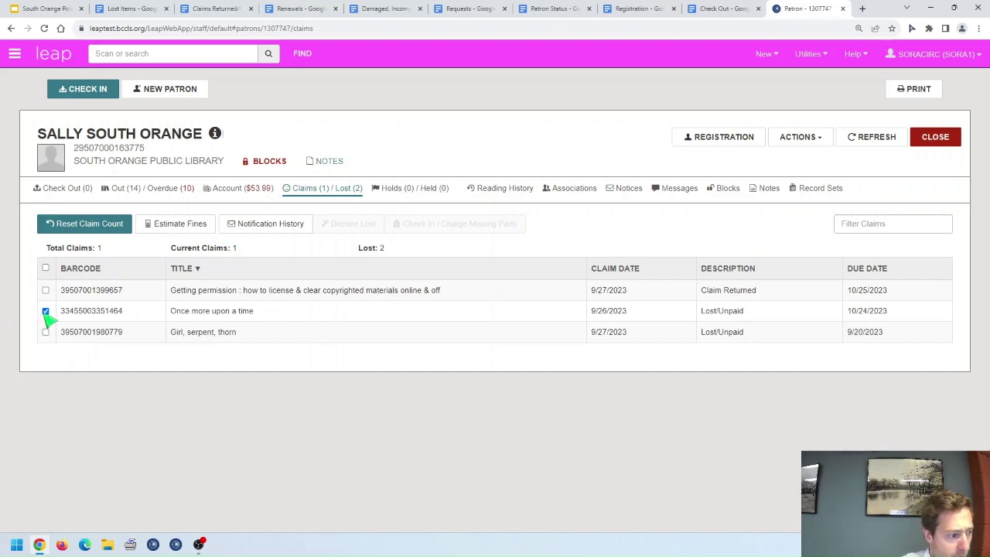
- Check the Once more upon a time item record's owning branch, then return to the policies slide
click(176, 311)
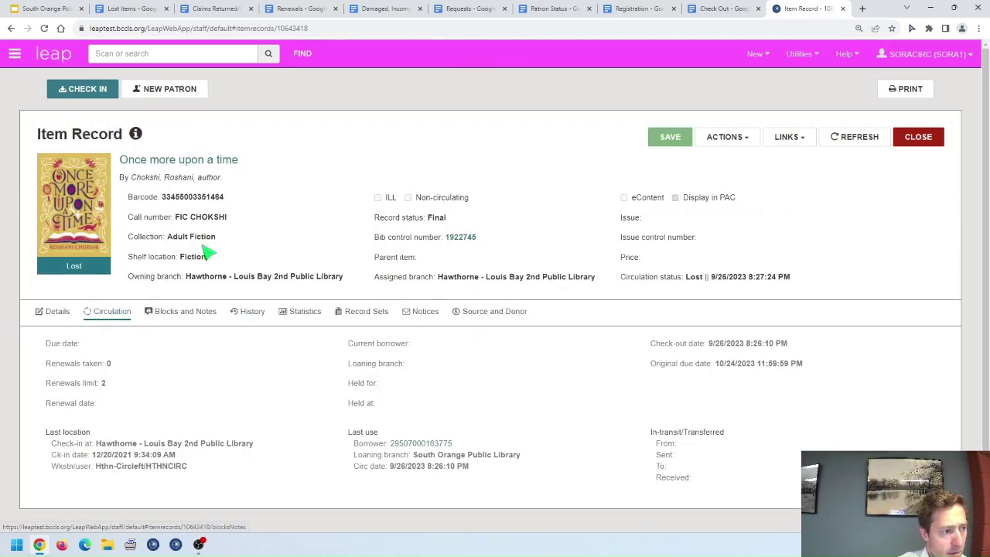
drag(146, 276, 345, 276)
click(920, 139)
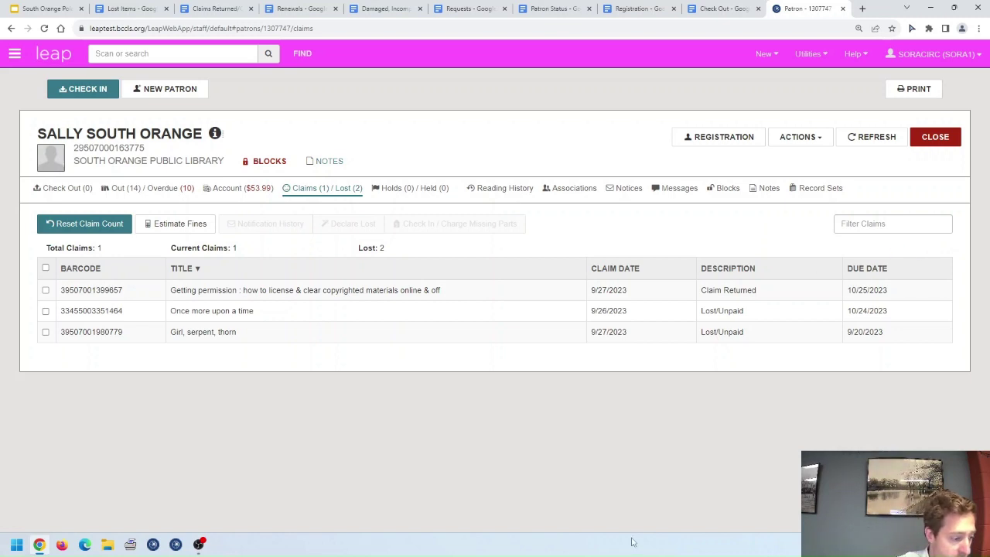
click(46, 8)
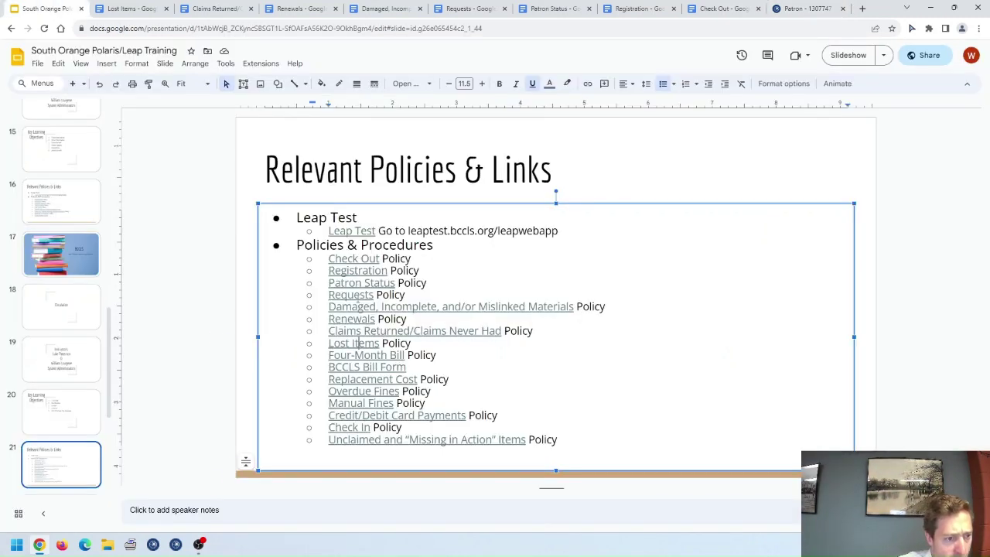
- Open the Four-Month Bill policy doc and its Four-Month Bill Form link, showing the BCCLS overdue bill PDF
click(363, 355)
click(360, 420)
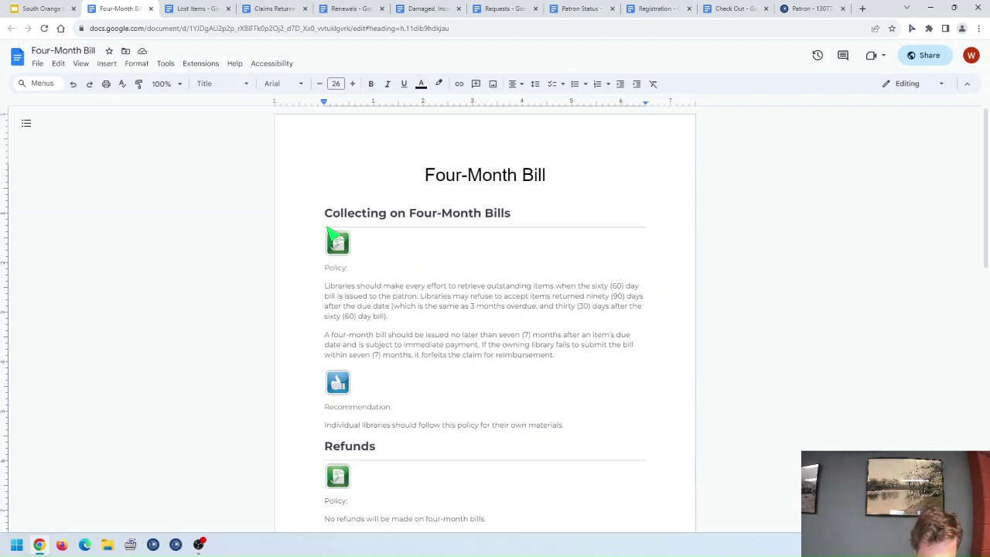
scroll(419, 303, down, 4)
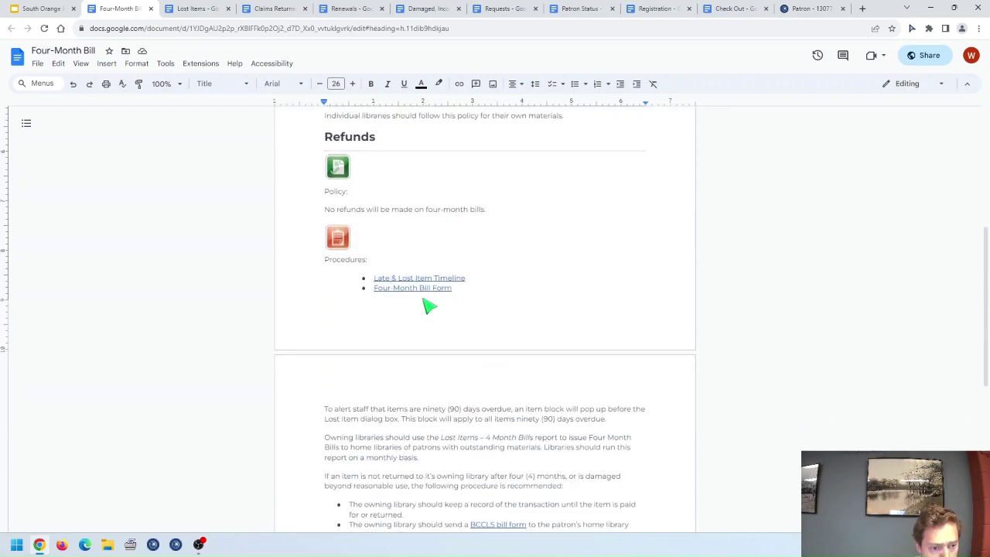
click(444, 290)
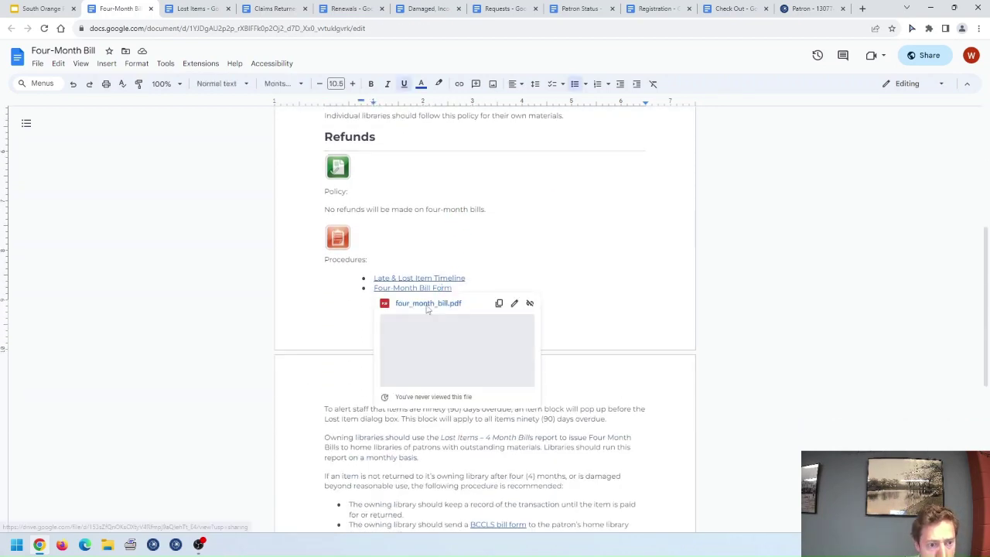
click(426, 303)
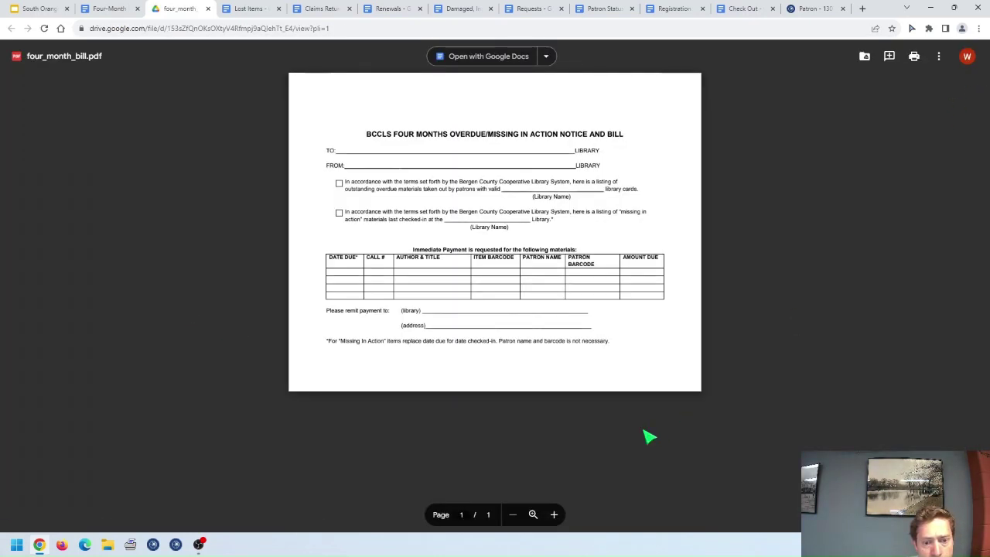
- Zoom in four times to read the four-month bill PDF, zoom back out, and close its tab
click(555, 515)
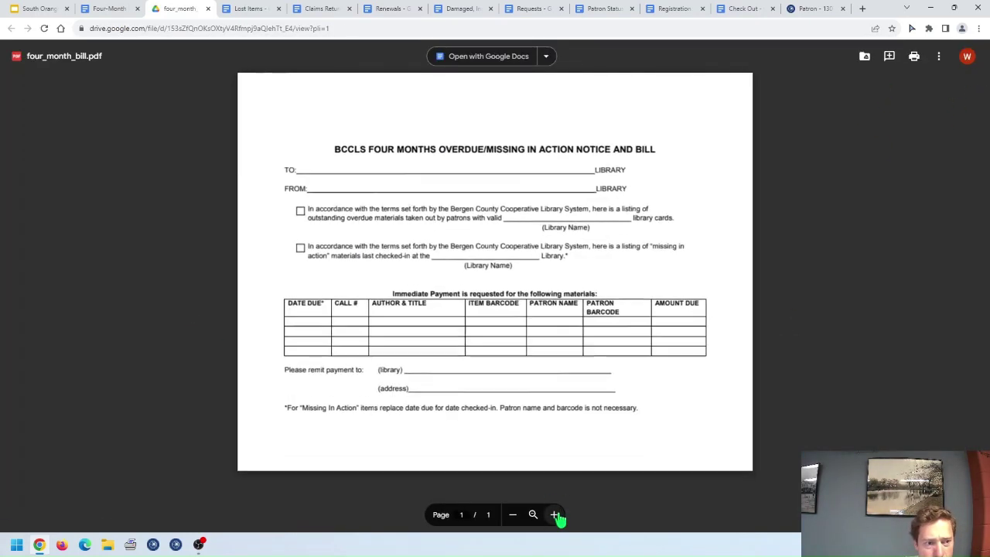
click(555, 515)
click(555, 515)
click(555, 515)
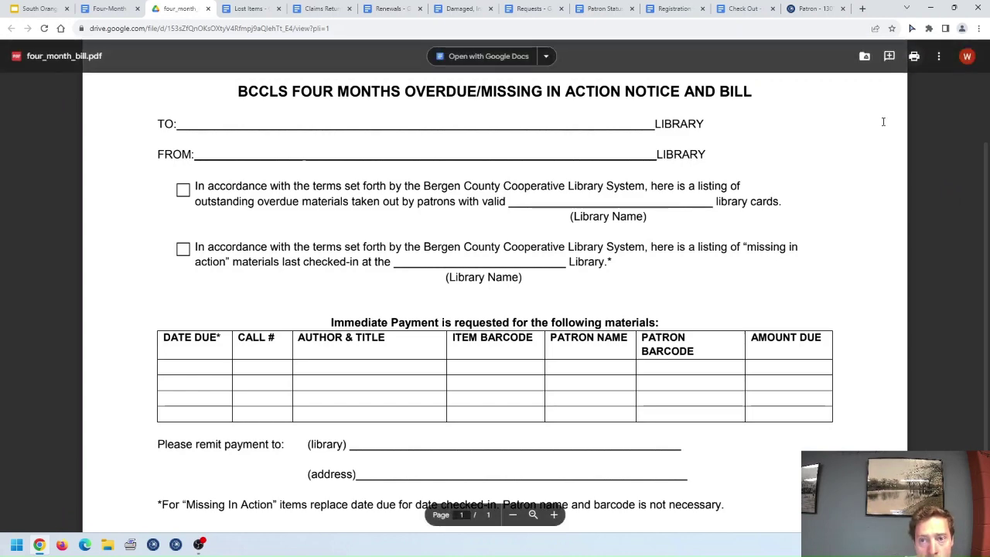
scroll(327, 97, up, 3)
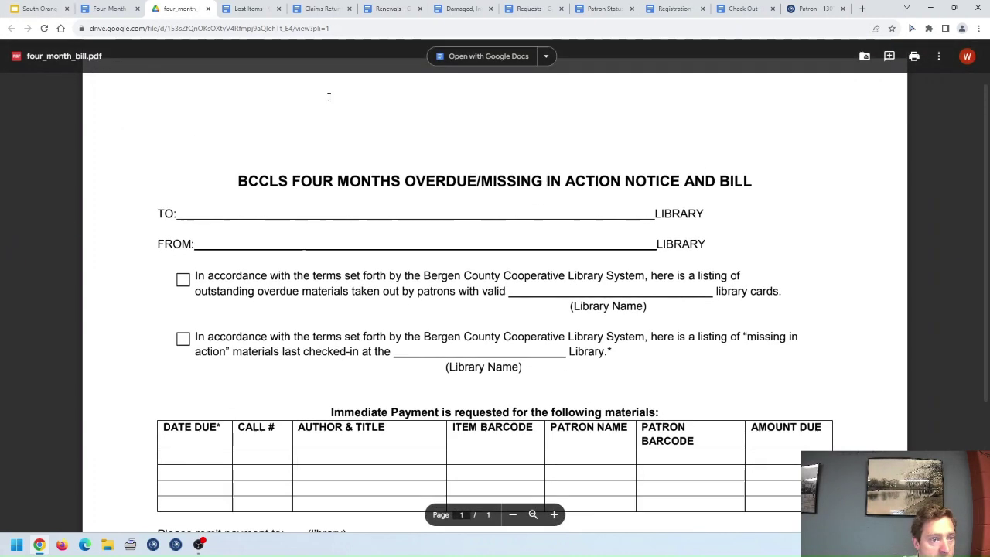
click(512, 514)
click(512, 514)
click(512, 514)
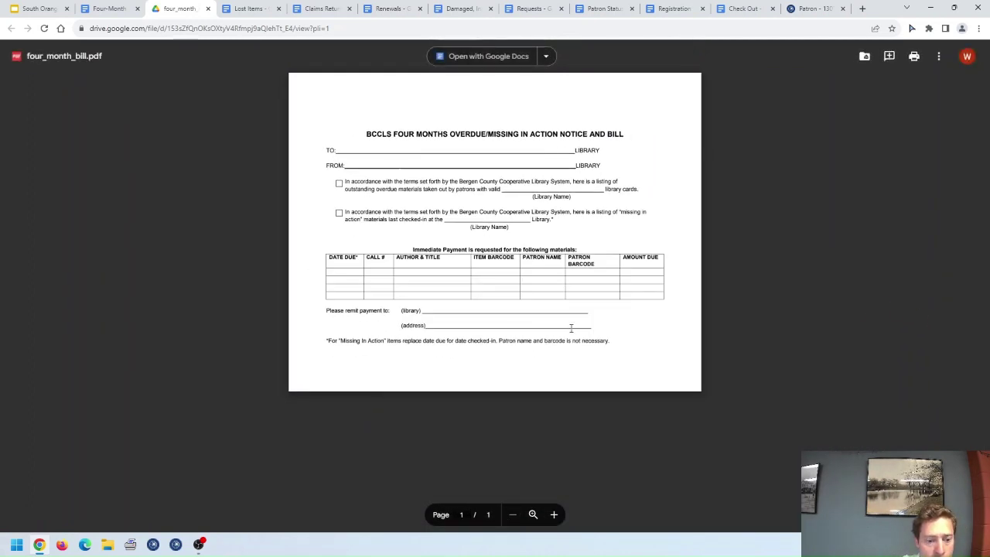
click(208, 10)
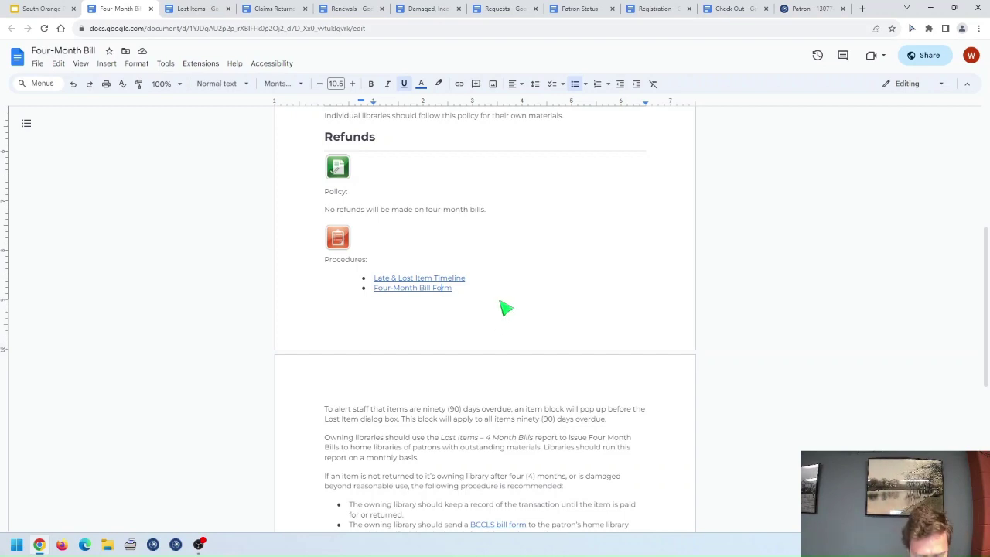
- Scroll through the Four-Month Bill procedures, then return to the training deck's Relevant Policies & Links slide
scroll(501, 303, down, 5)
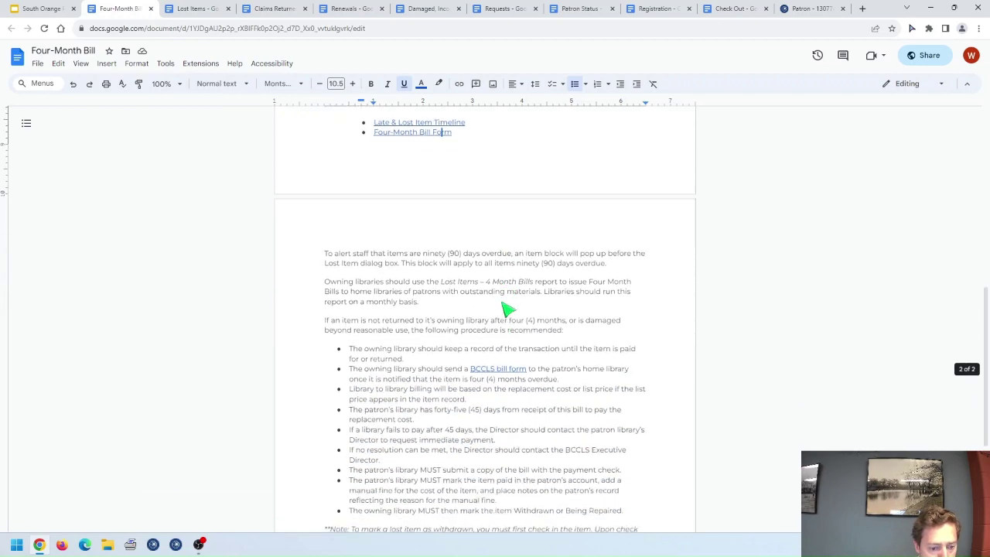
scroll(503, 309, up, 3)
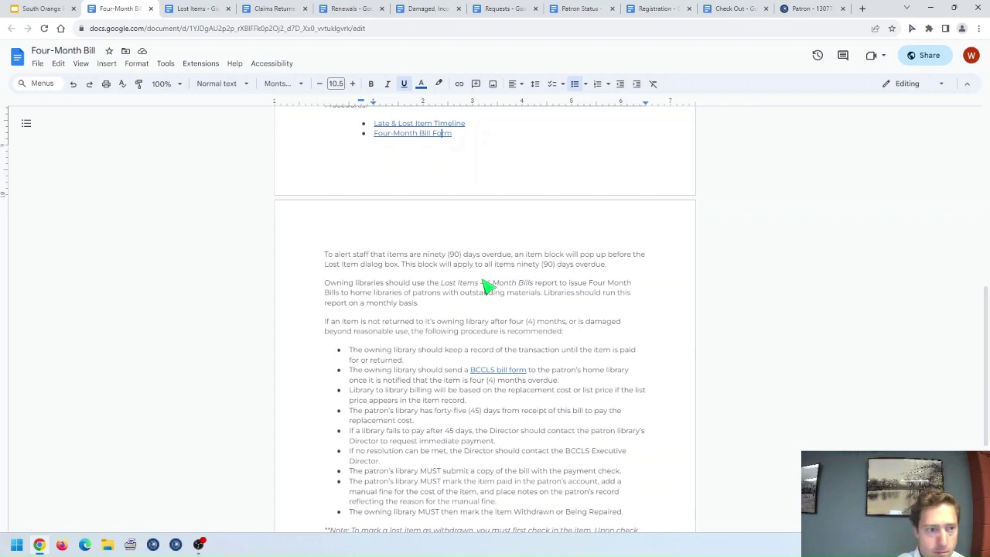
scroll(435, 210, up, 5)
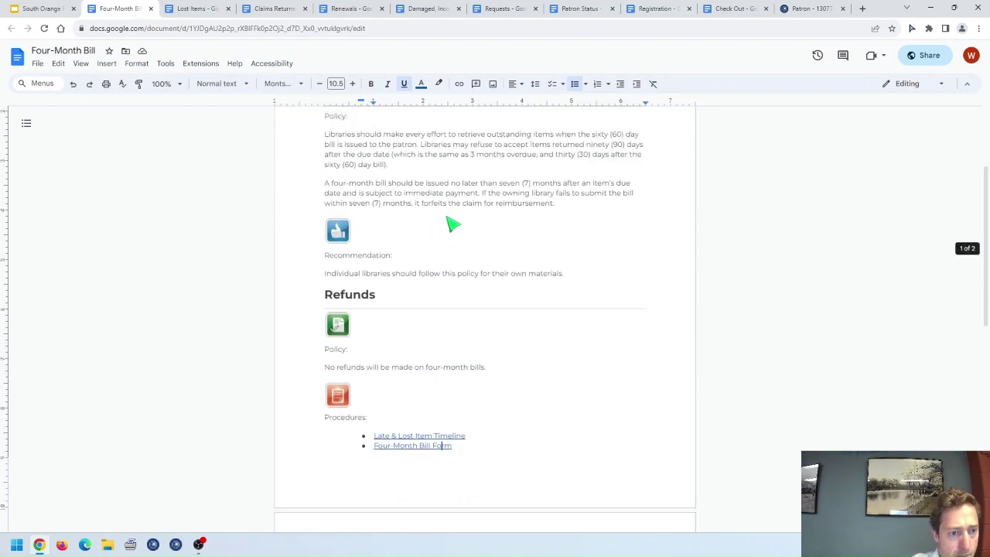
scroll(458, 248, up, 2)
scroll(464, 263, down, 3)
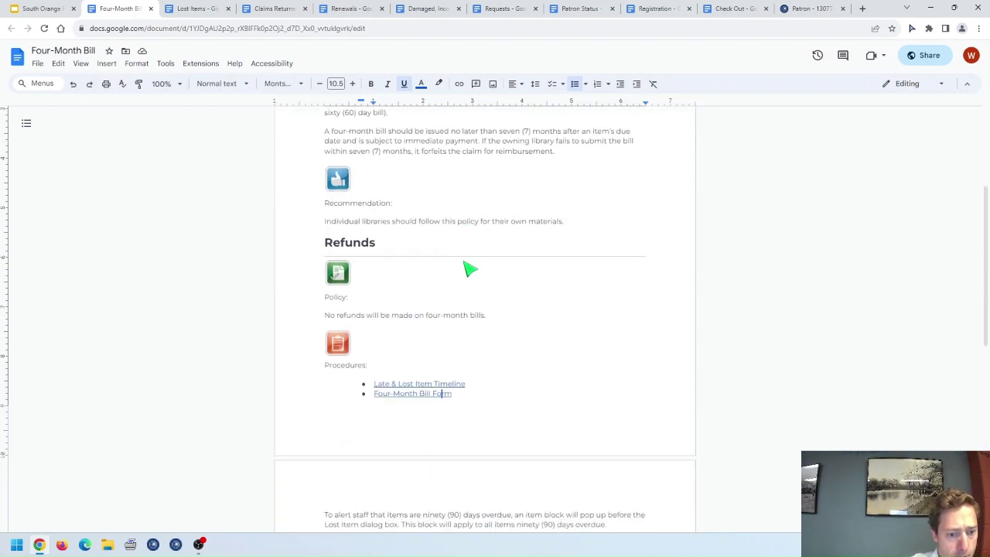
click(40, 7)
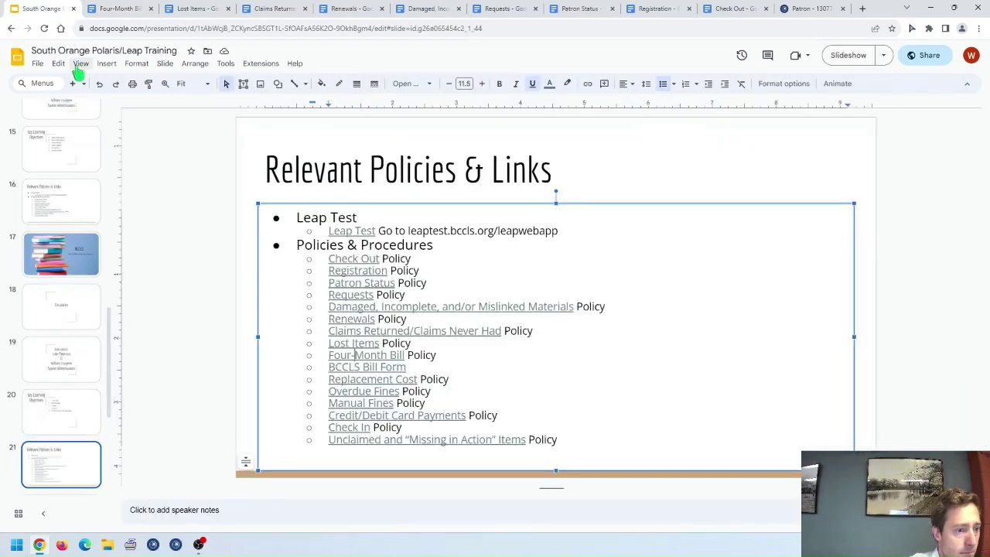
- Open the Four-Month Bill policy document in a new tab, then return to the slides
click(368, 354)
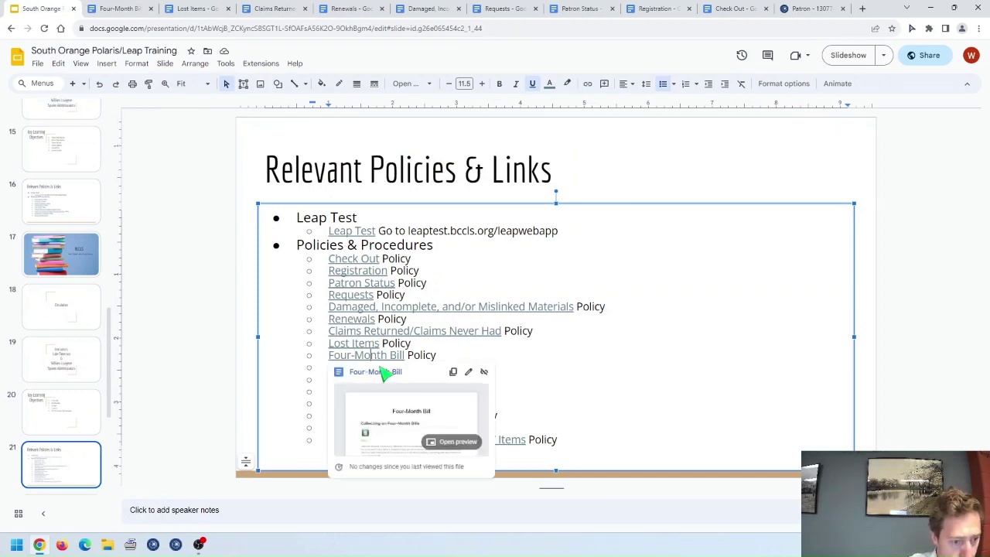
click(381, 372)
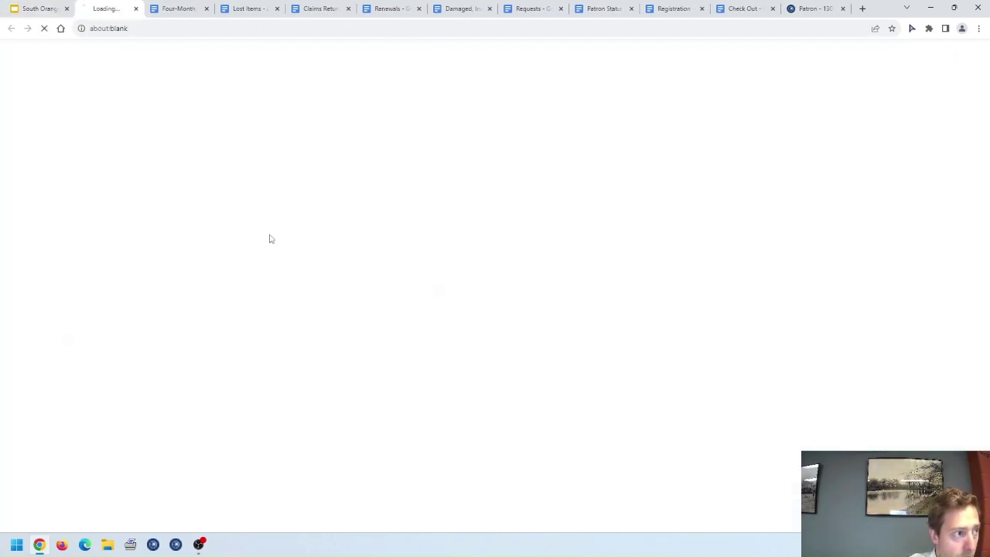
click(45, 6)
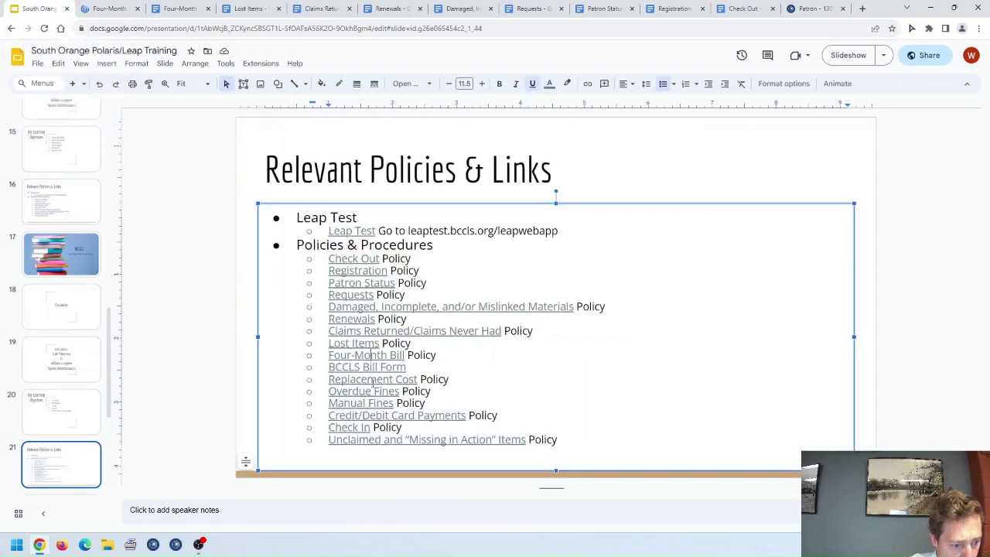
- Open the Replacement Cost policy document in a new tab from its link preview
click(386, 382)
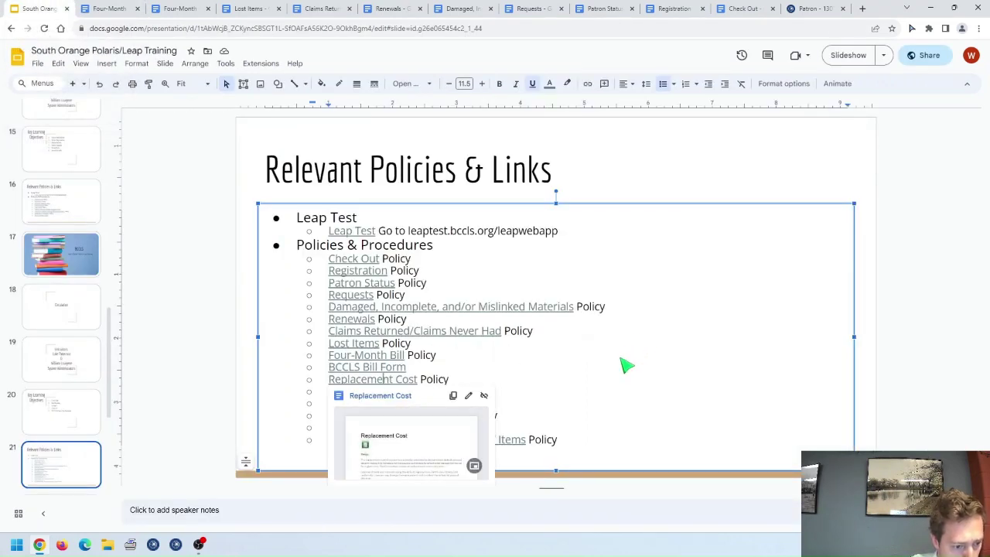
click(404, 451)
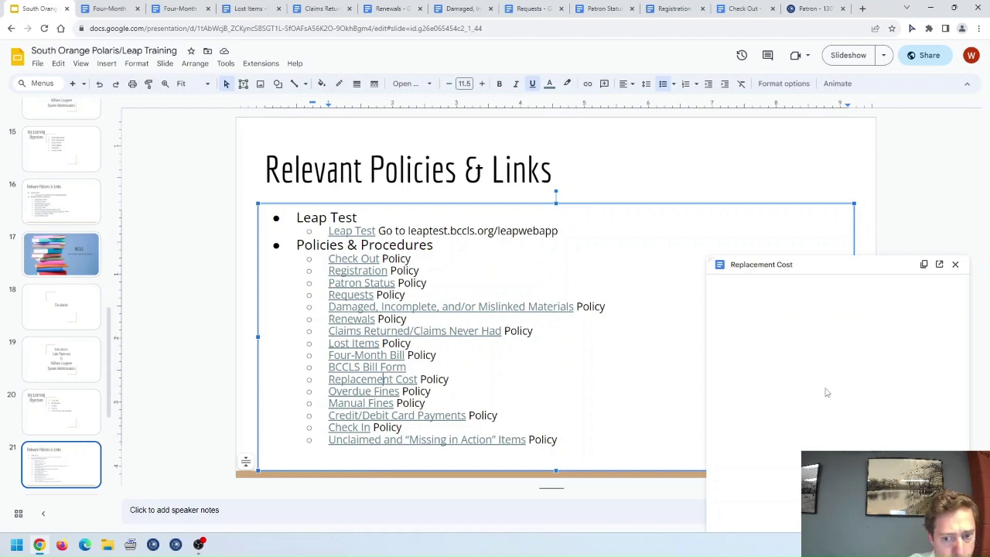
click(938, 264)
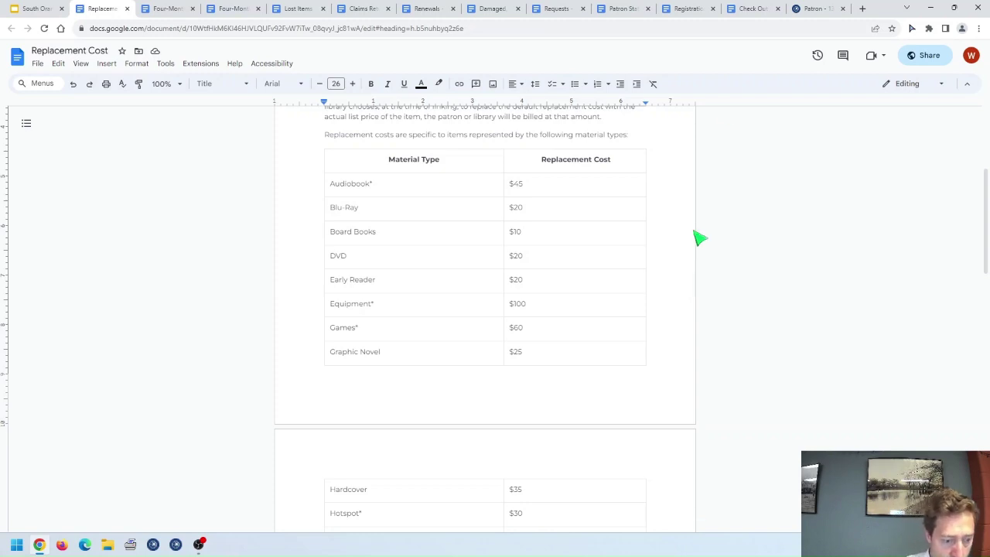
scroll(574, 251, down, 1)
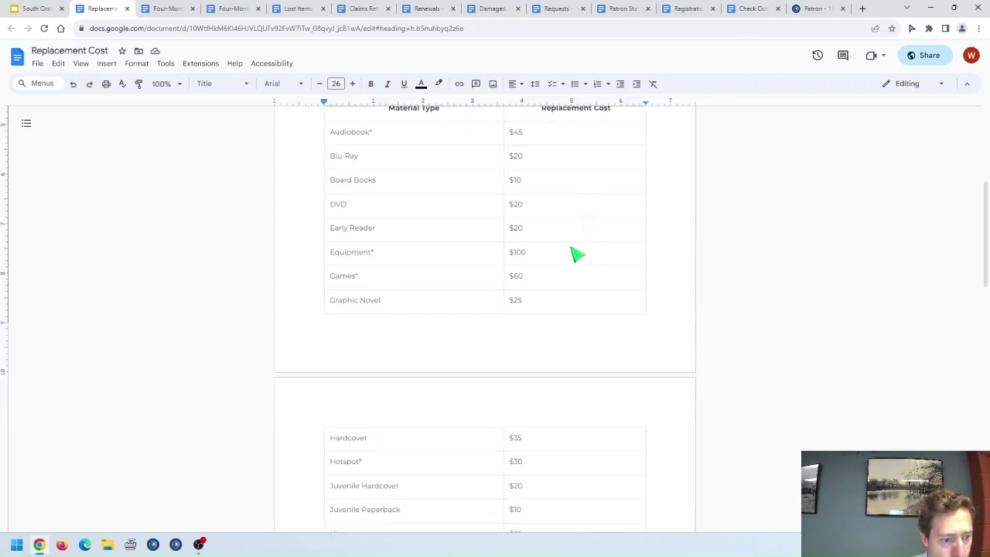
scroll(457, 280, down, 2)
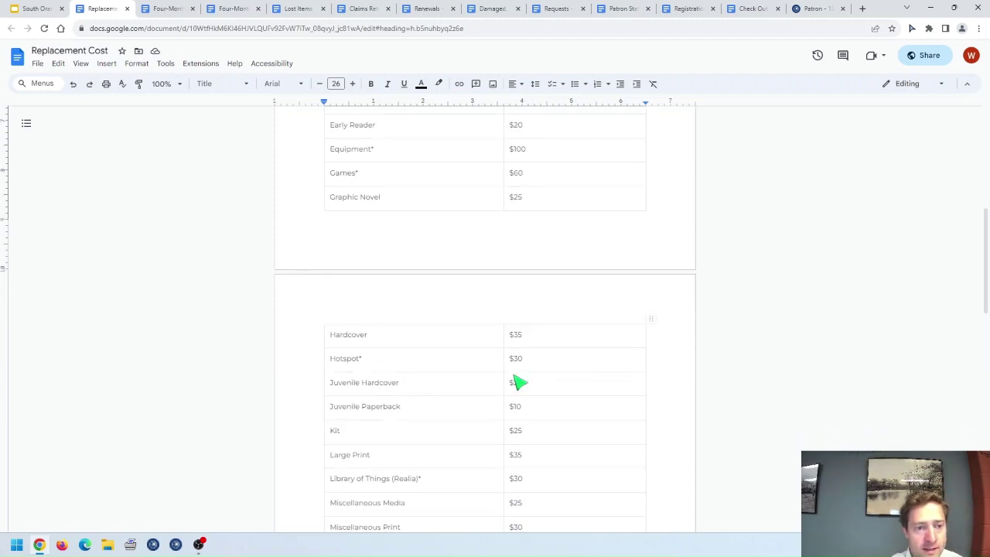
scroll(518, 383, up, 3)
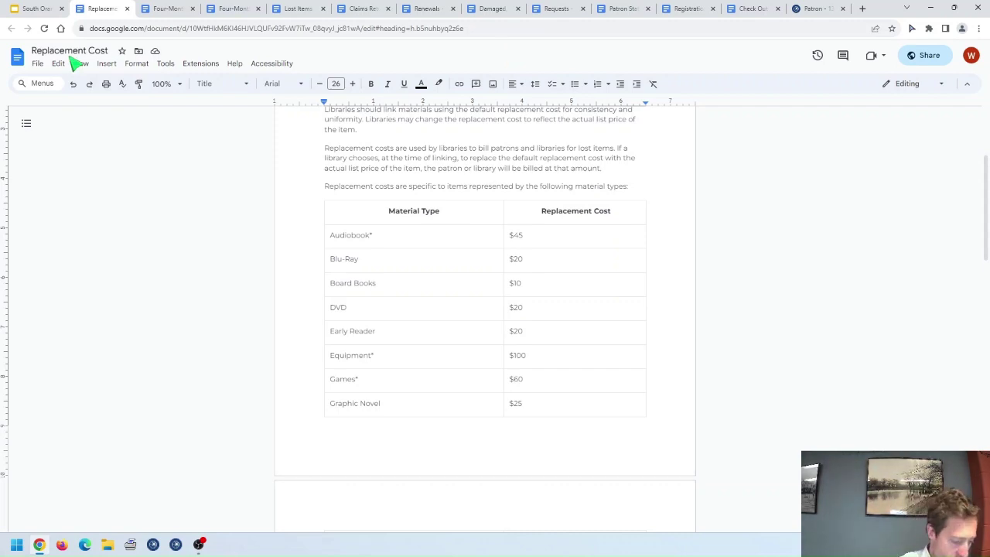
- Open the Damaged, Incomplete, and/or Mislinked Materials policy in its own tab from the slide link
click(31, 8)
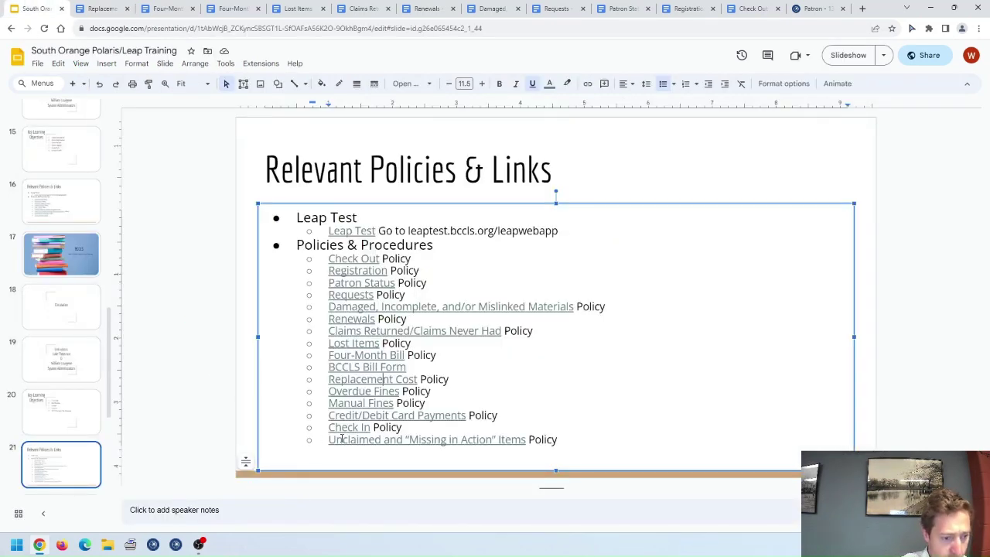
click(455, 307)
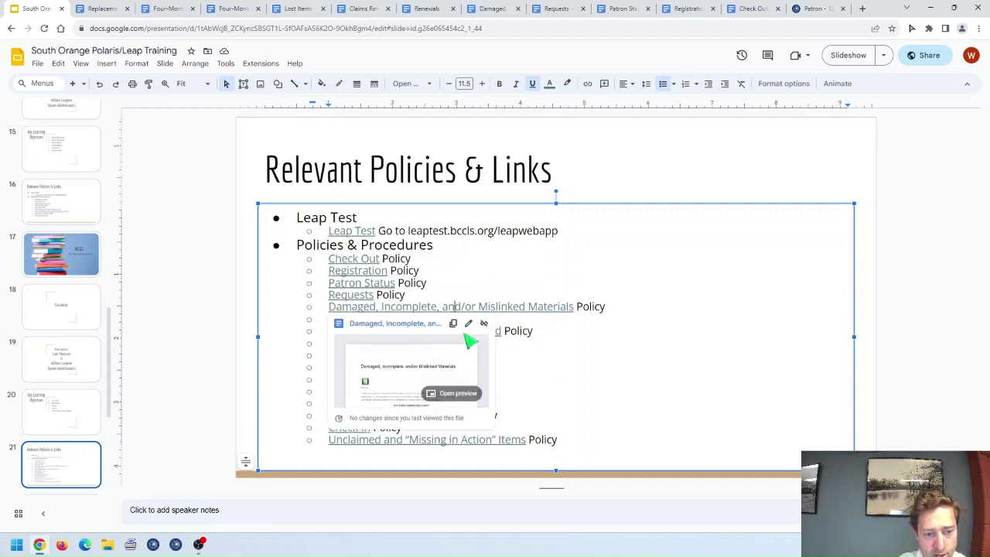
click(464, 392)
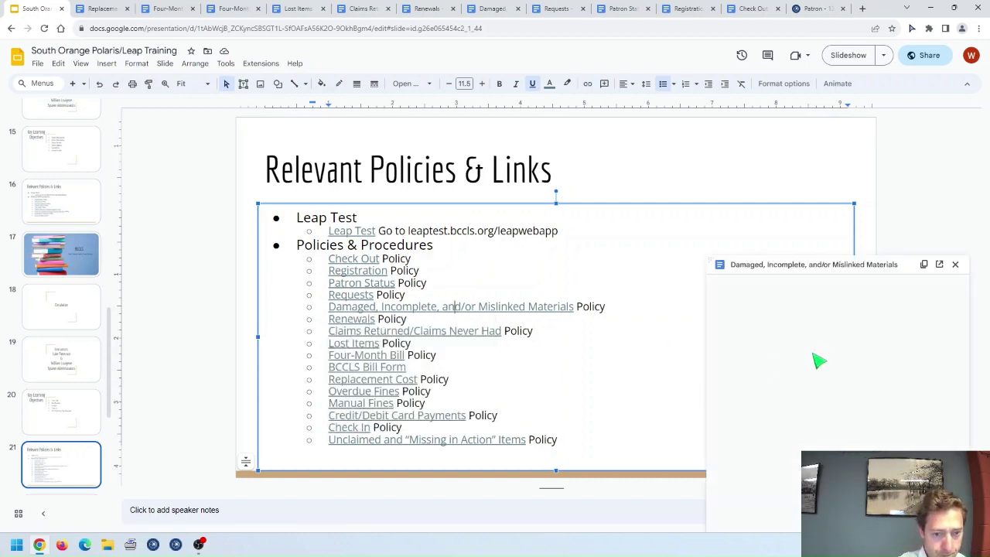
click(938, 265)
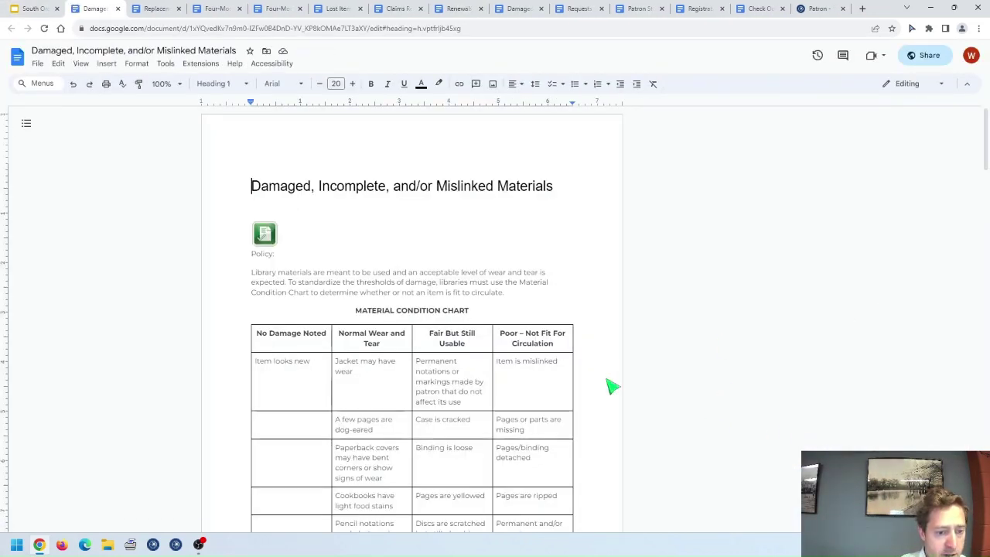
- Zoom the policy page to 125% to read the Material Condition Chart, then return to Leap
scroll(603, 378, down, 2)
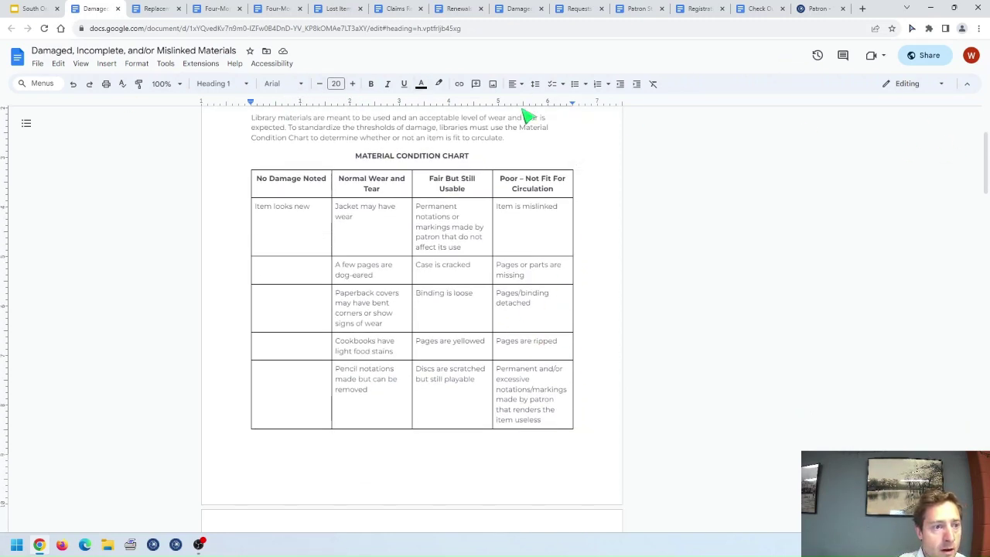
click(978, 28)
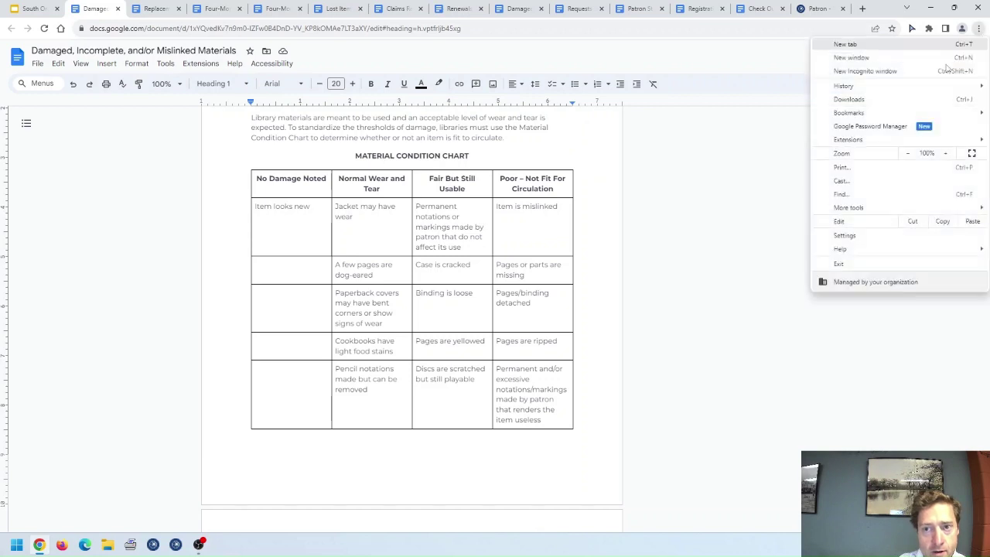
click(945, 153)
click(945, 153)
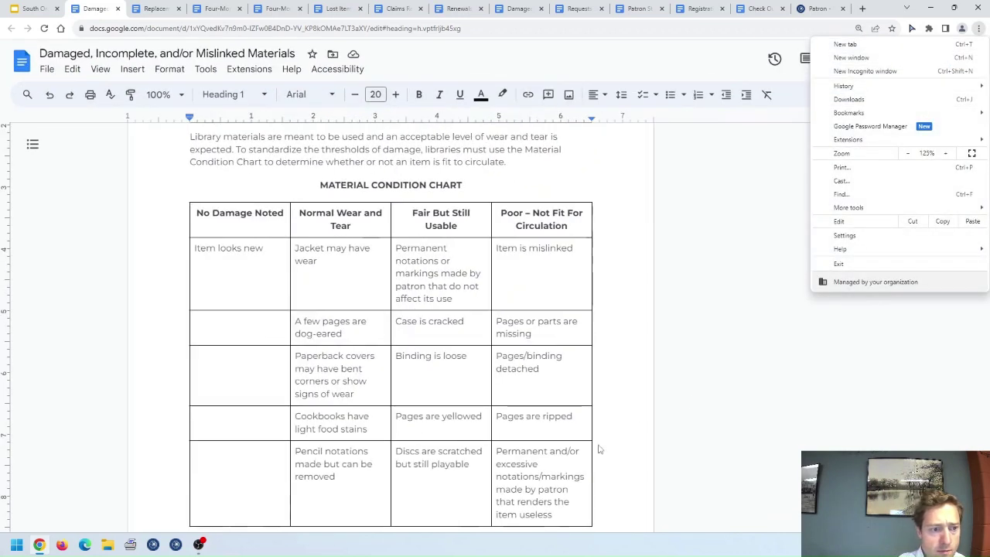
click(597, 423)
click(596, 424)
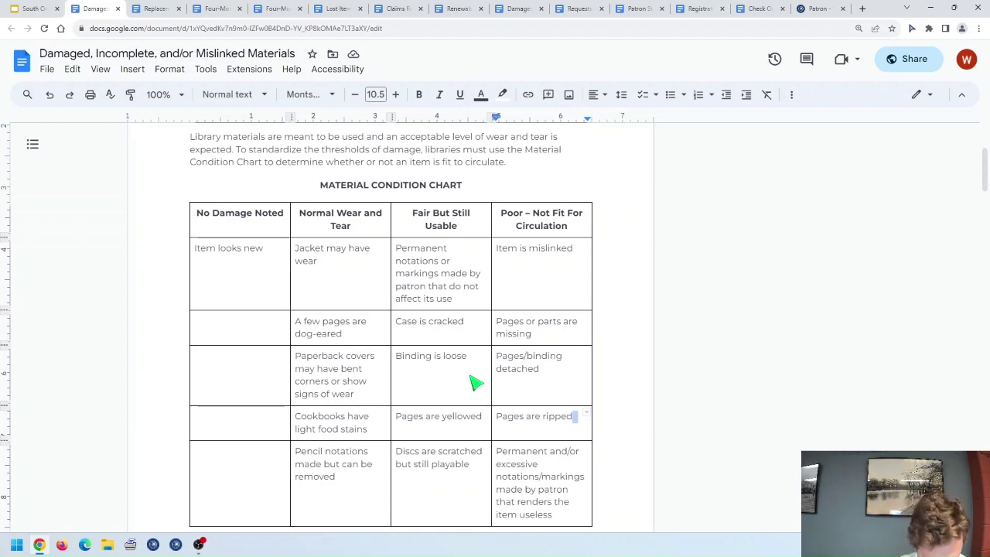
scroll(641, 369, down, 2)
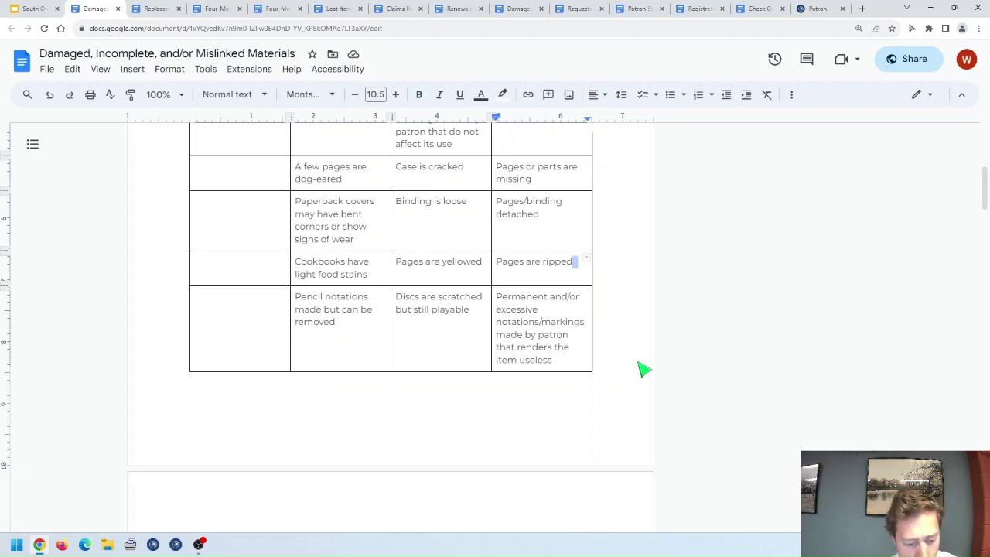
scroll(534, 368, up, 1)
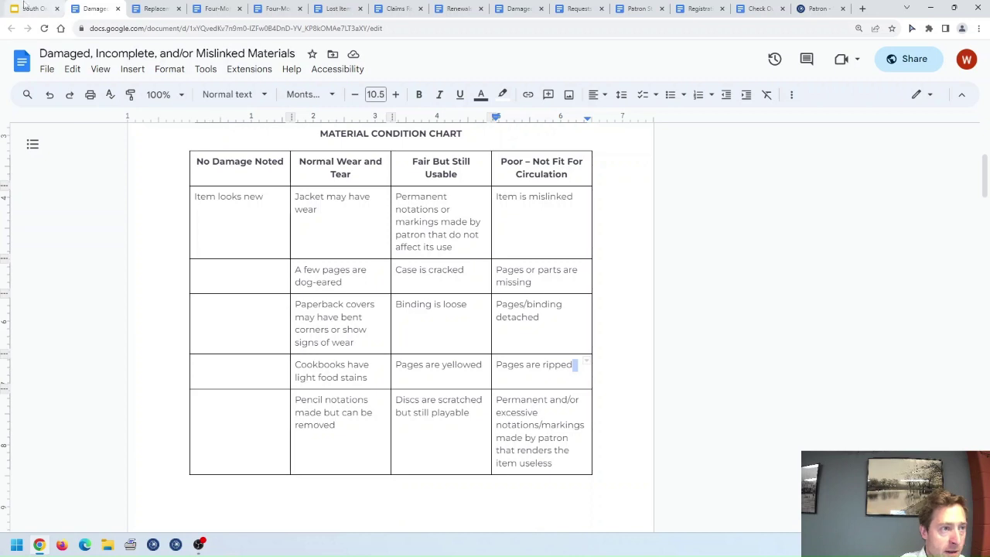
click(801, 7)
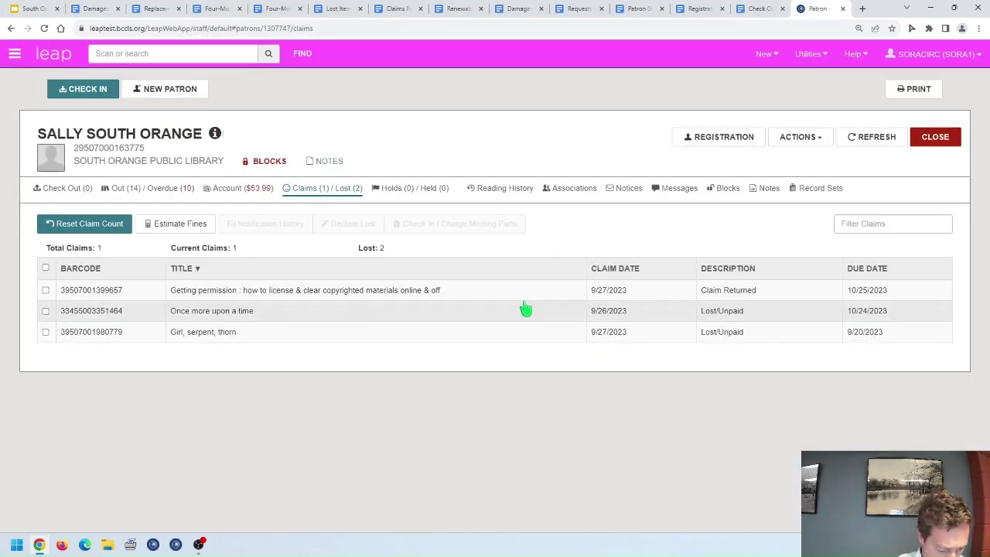
- Filter the Out/Overdue items list down to A man called Otto and The librarianist
click(164, 192)
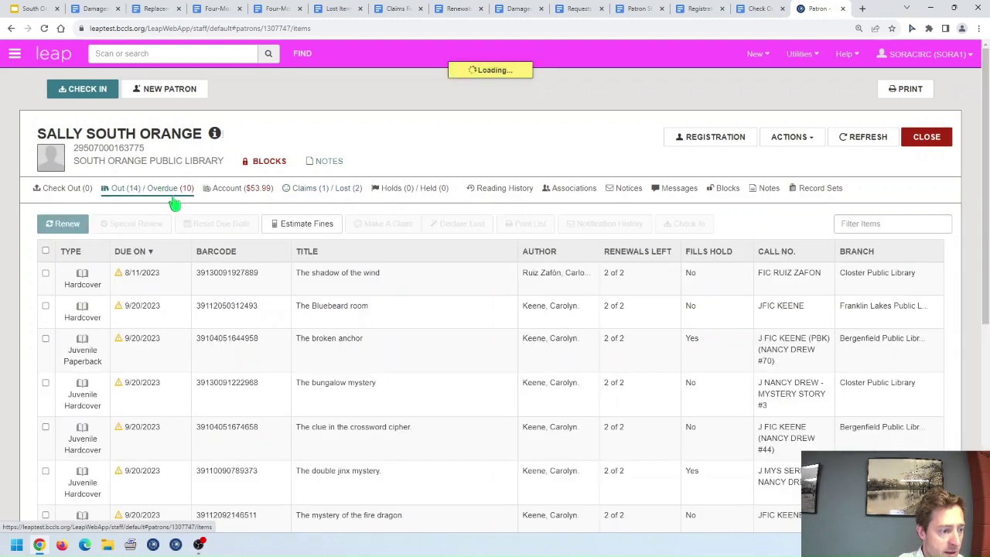
click(869, 225)
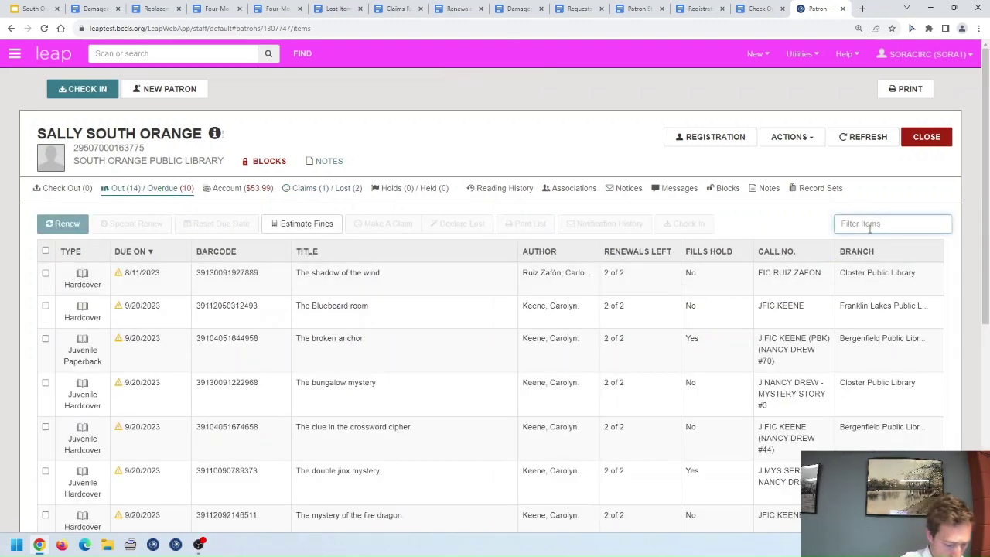
text(libr)
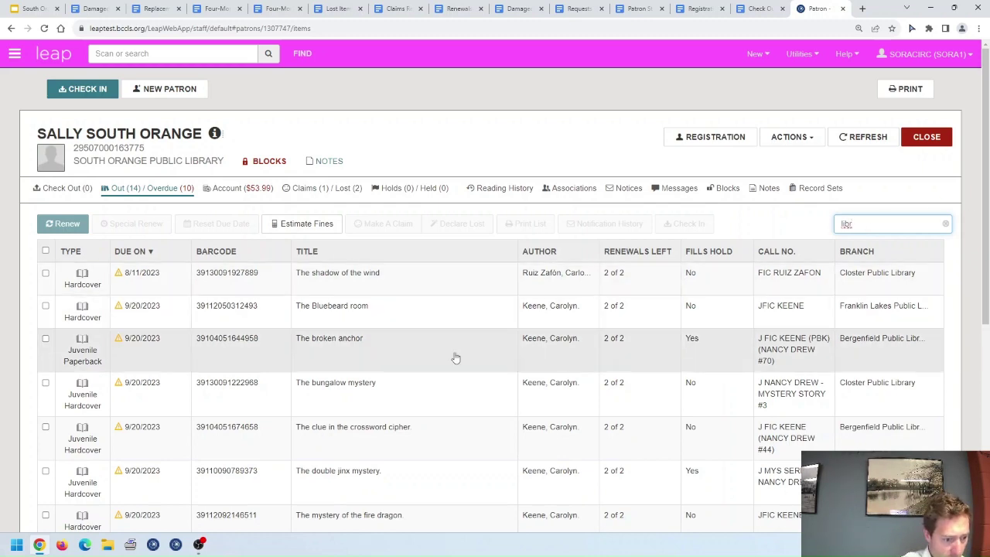
scroll(391, 317, down, 2)
scroll(950, 206, up, 2)
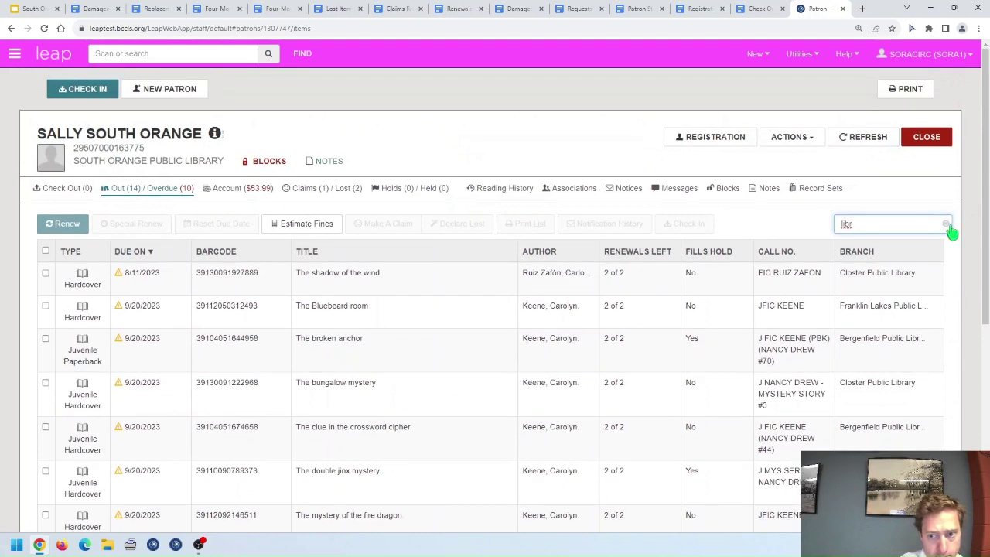
click(945, 224)
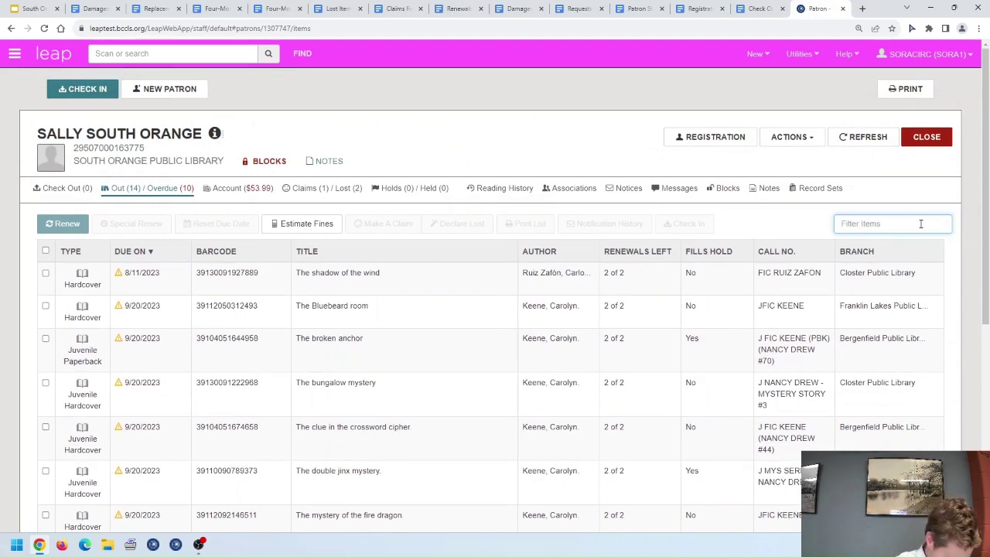
text(librar)
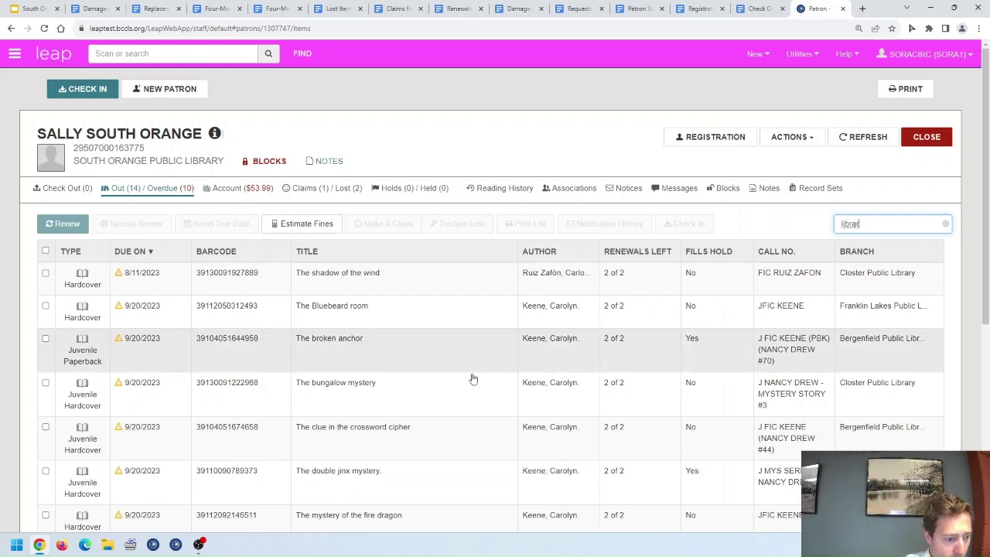
scroll(456, 380, down, 3)
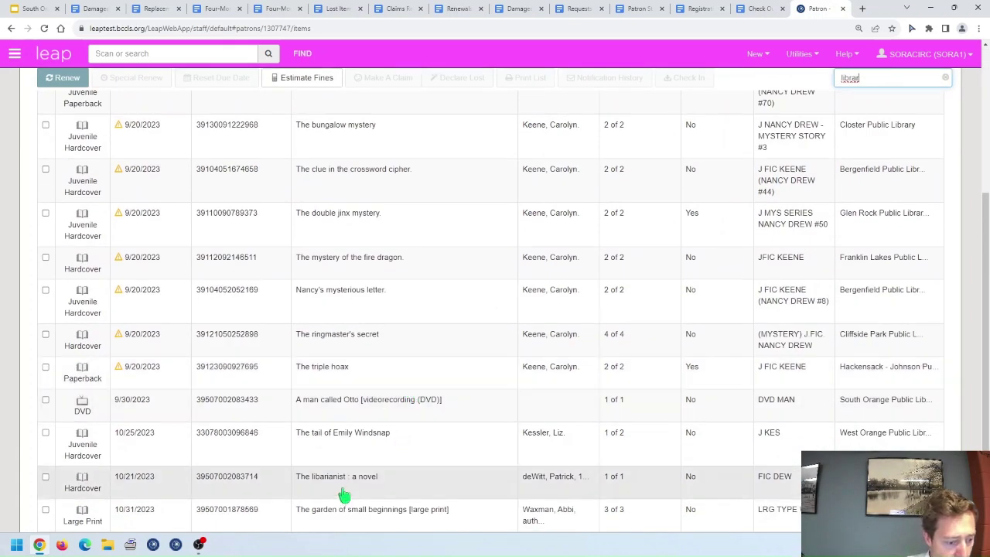
click(342, 495)
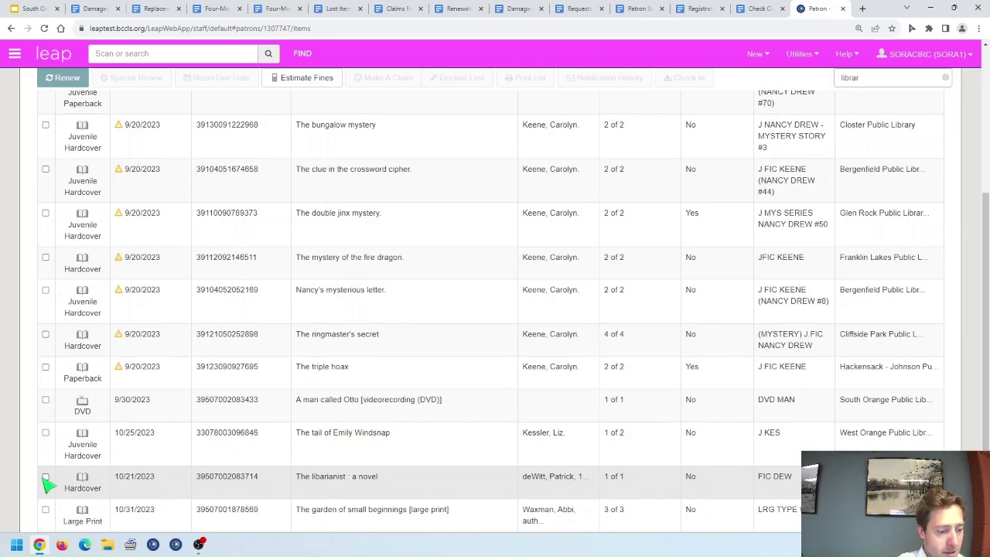
scroll(851, 154, up, 2)
key(shift+Tab)
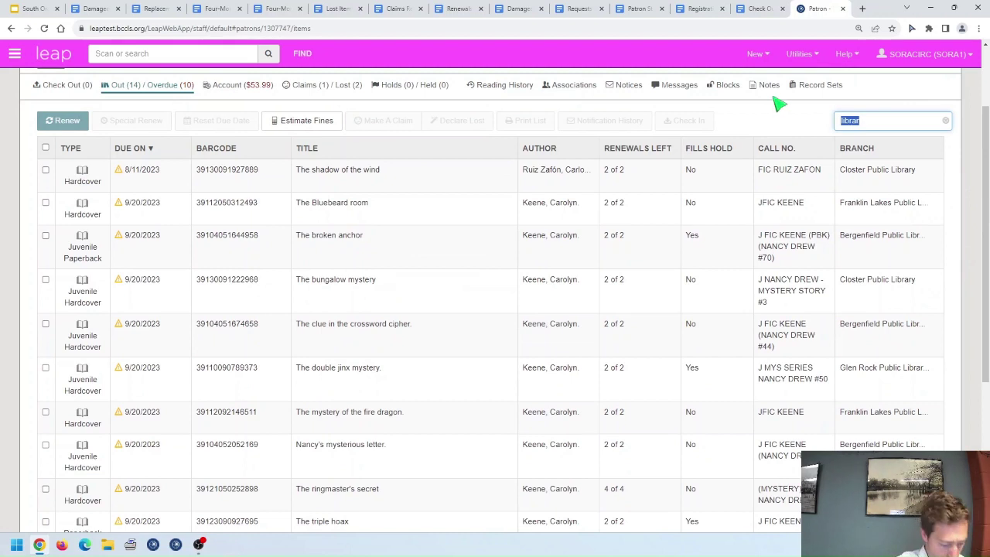
text(a)
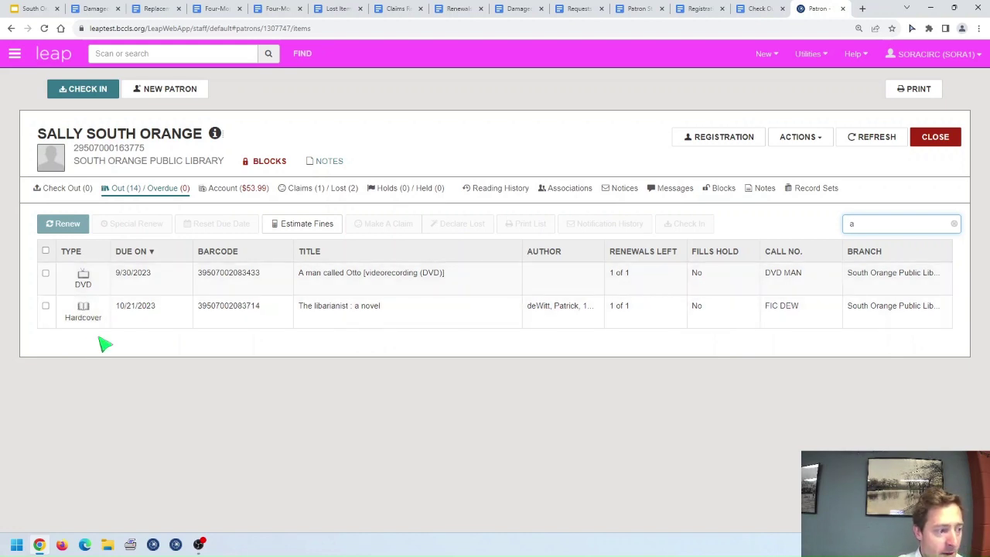
- Tick the checkbox for The librarianist row
click(45, 307)
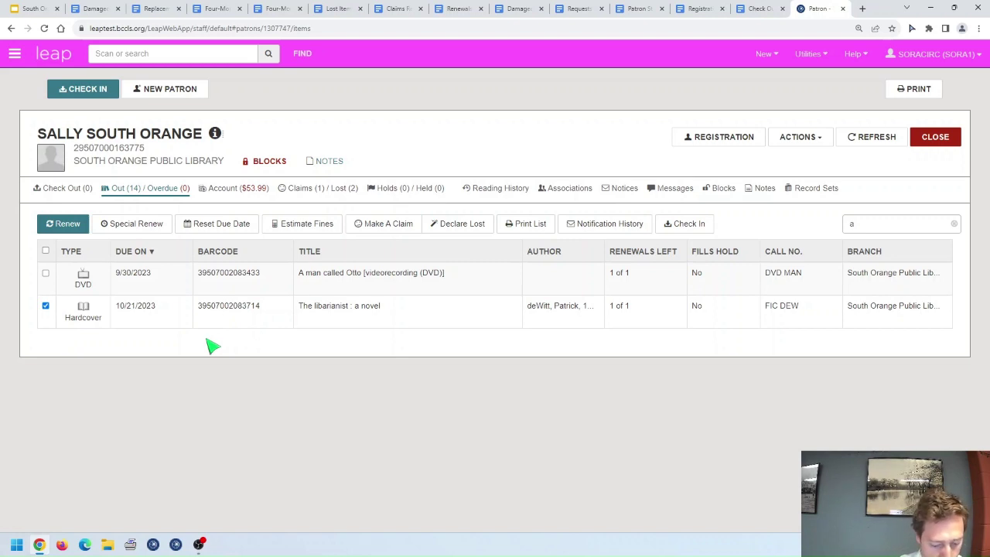
click(46, 307)
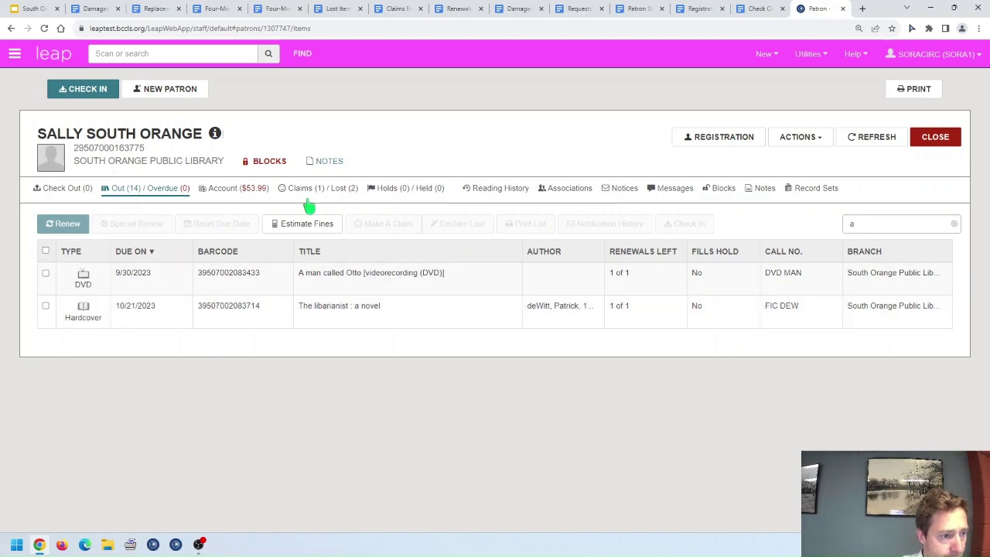
click(45, 306)
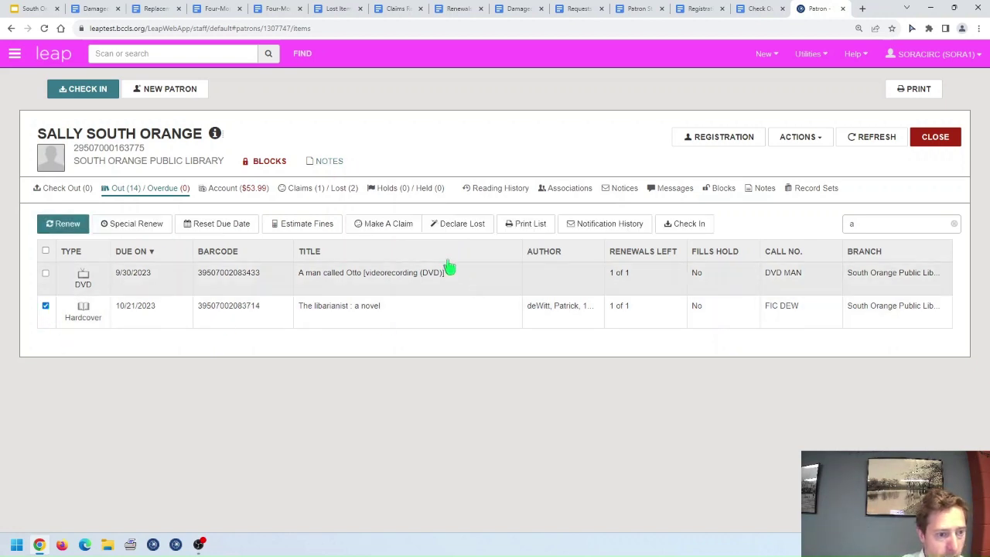
- Declare The librarianist lost with Replacement Action set to Charge ($30.00), then go to Notes
click(468, 228)
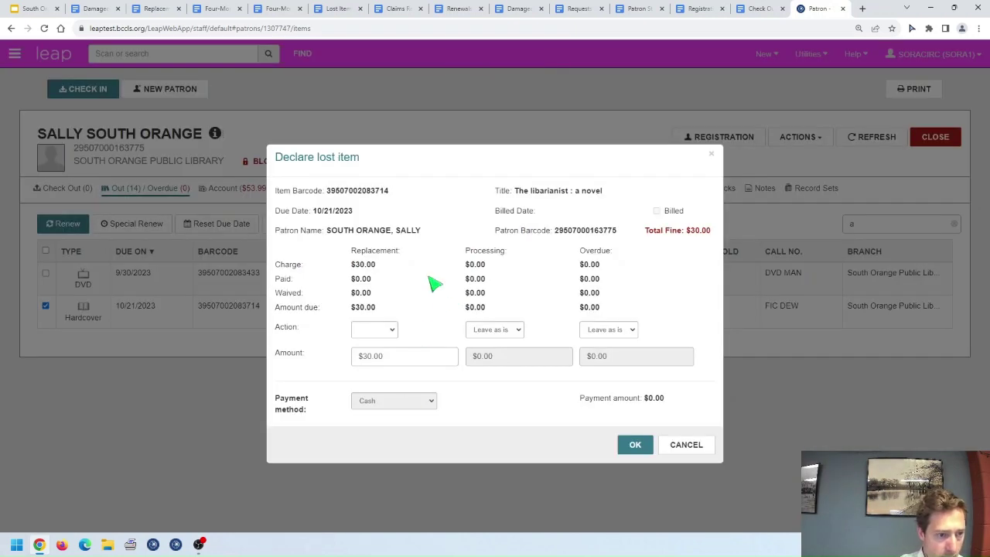
click(390, 331)
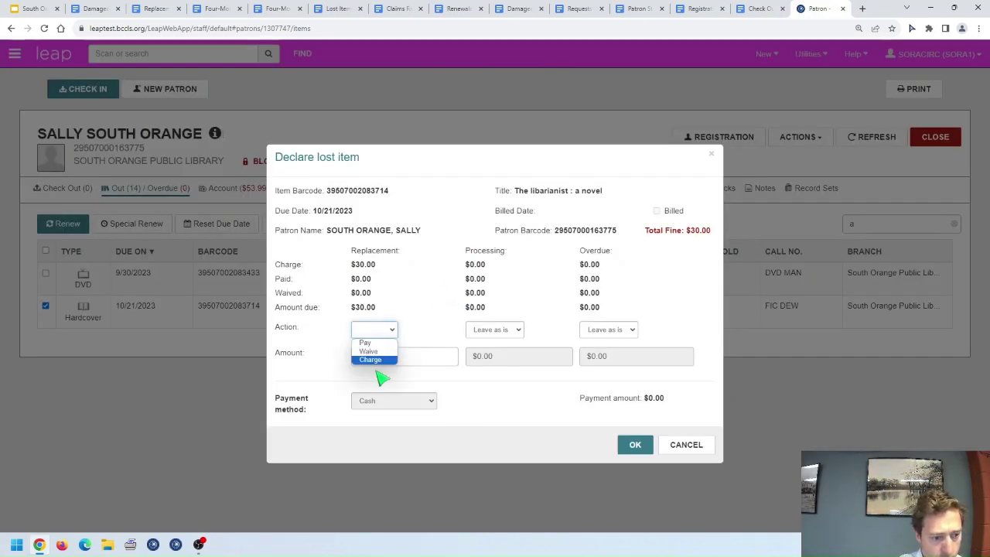
click(369, 359)
click(638, 445)
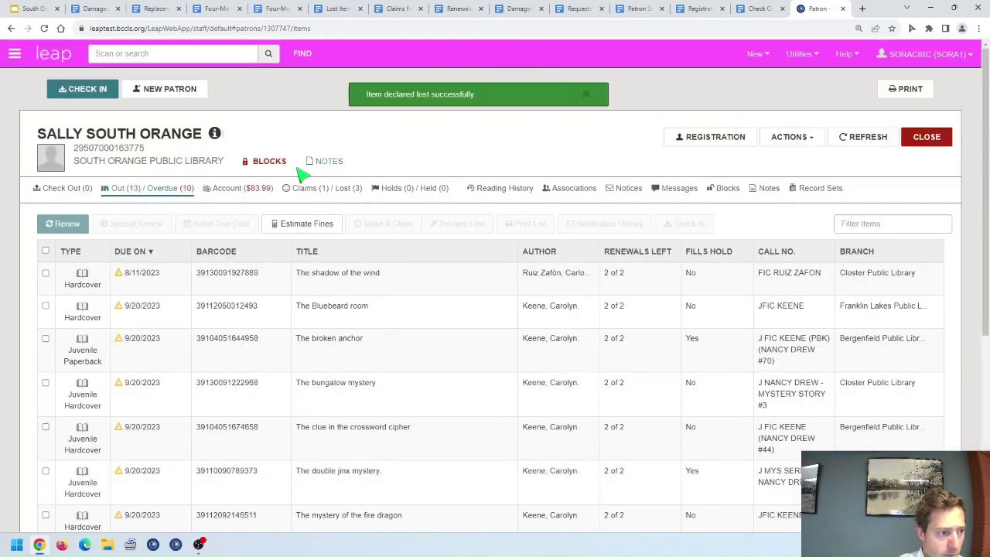
click(331, 162)
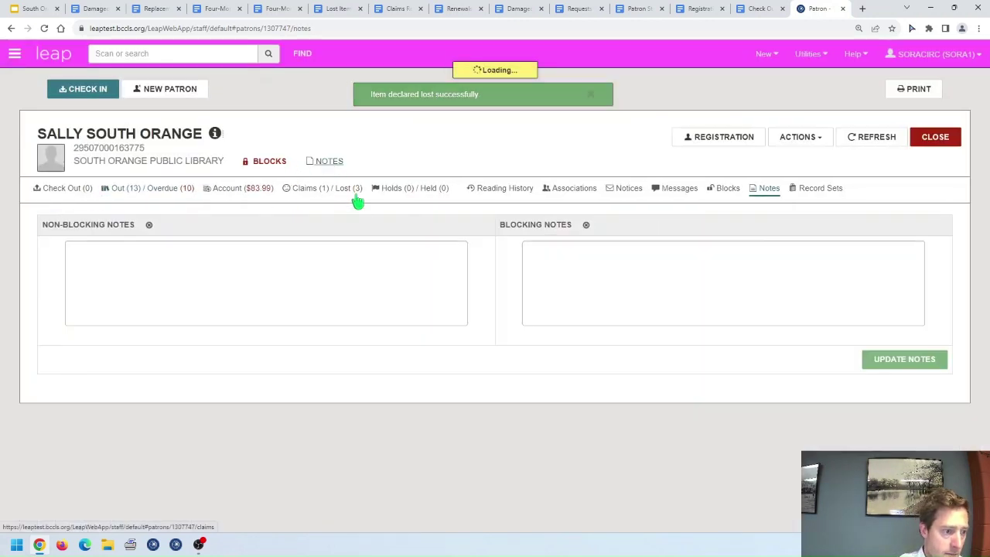
- Try a blocking note, erase it, and move on to the patron's Blocks page
click(256, 266)
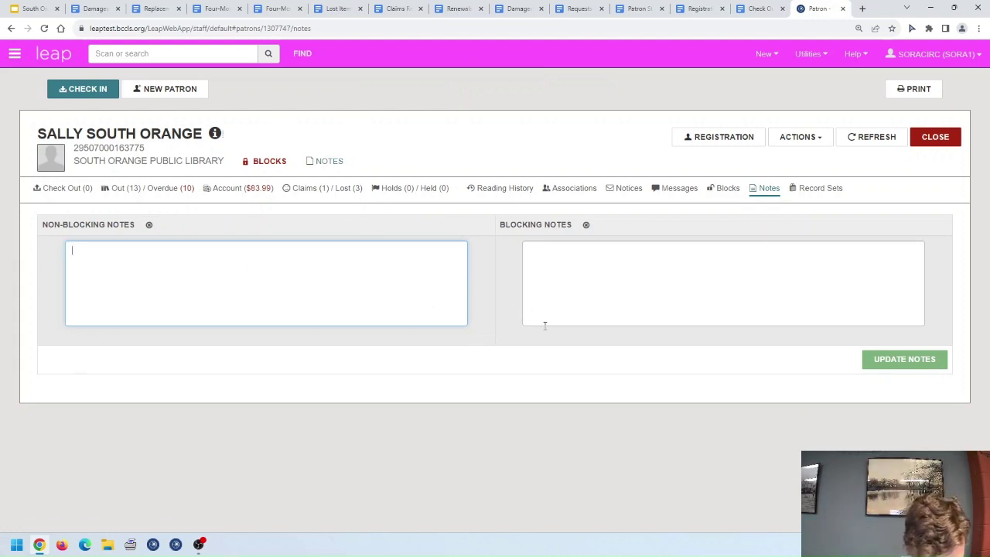
click(582, 274)
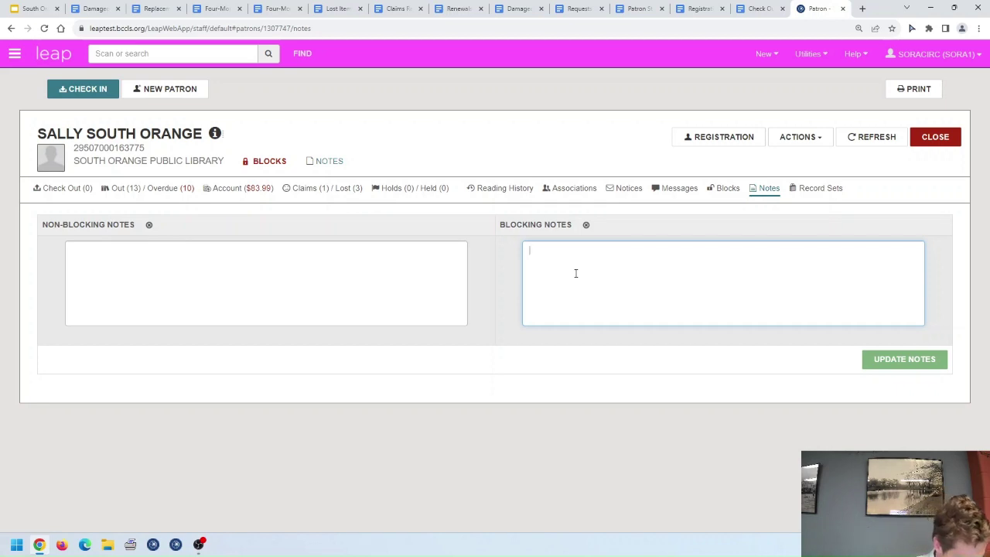
text(Missing hal)
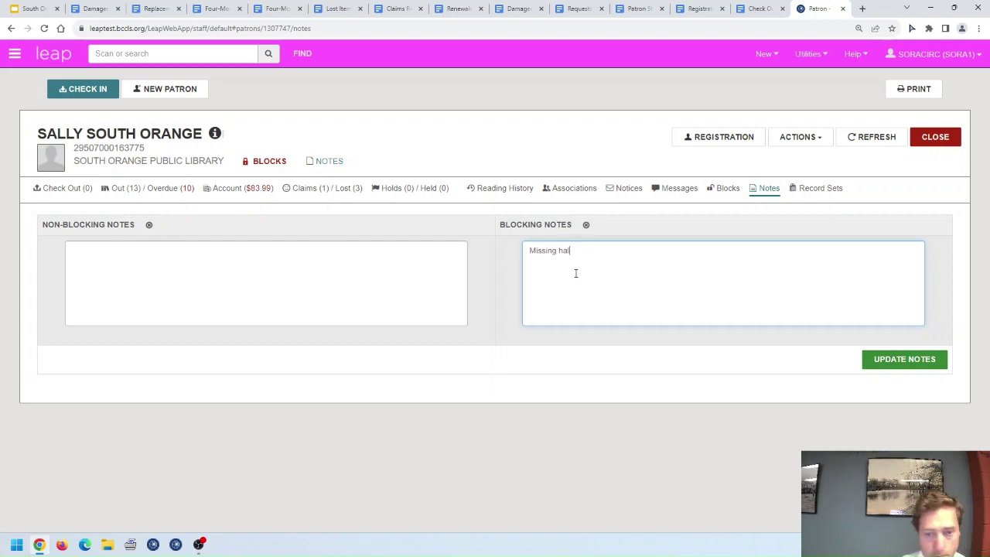
key(BackSpace)
key(BackSpace)
key(BackSpace)
key(BackSpace)
key(BackSpace)
key(BackSpace)
key(BackSpace)
key(BackSpace)
key(BackSpace)
key(BackSpace)
key(BackSpace)
click(208, 275)
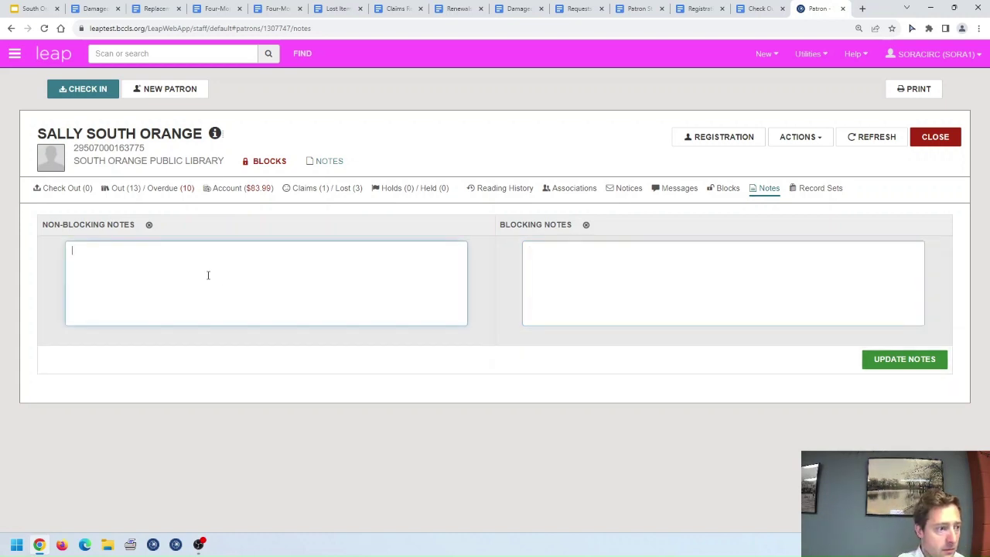
click(269, 162)
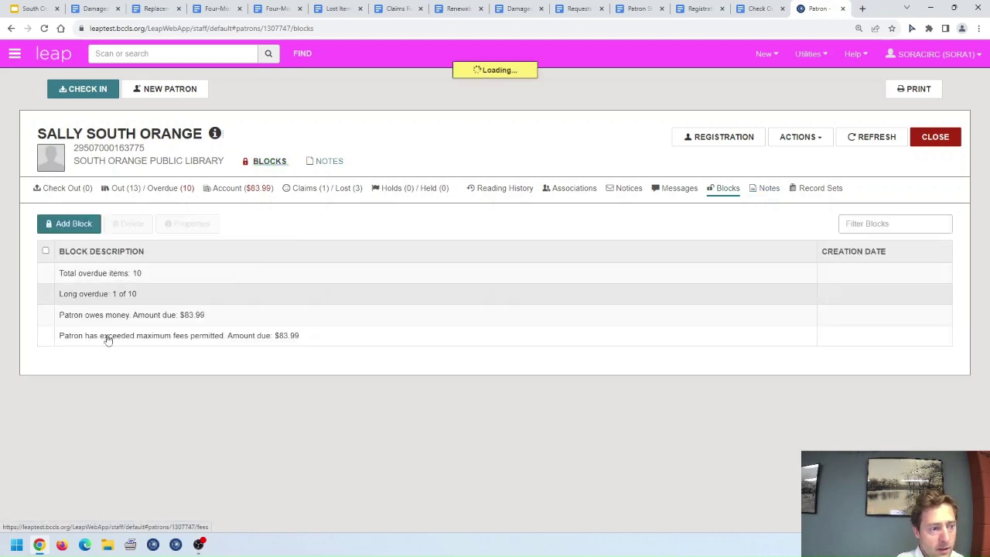
- Add a Free Text block 'The Librarianist - missing pages' with staff initials and 9/27/23
click(92, 227)
click(186, 265)
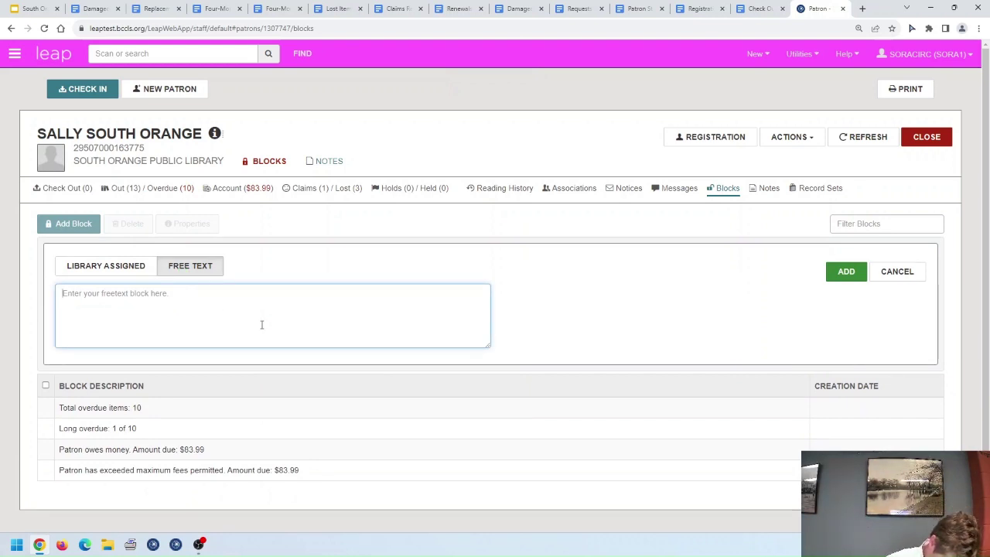
text(The)
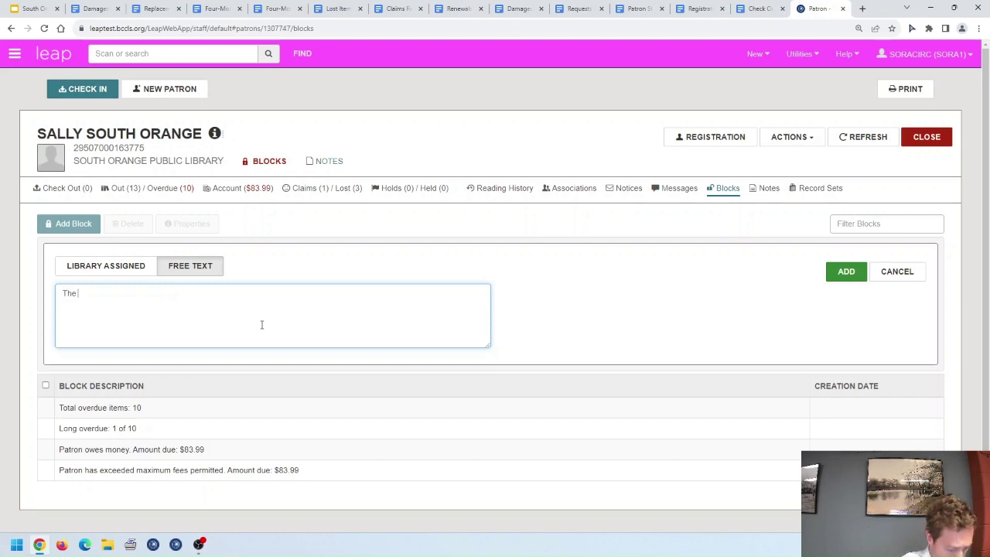
text( Librarn)
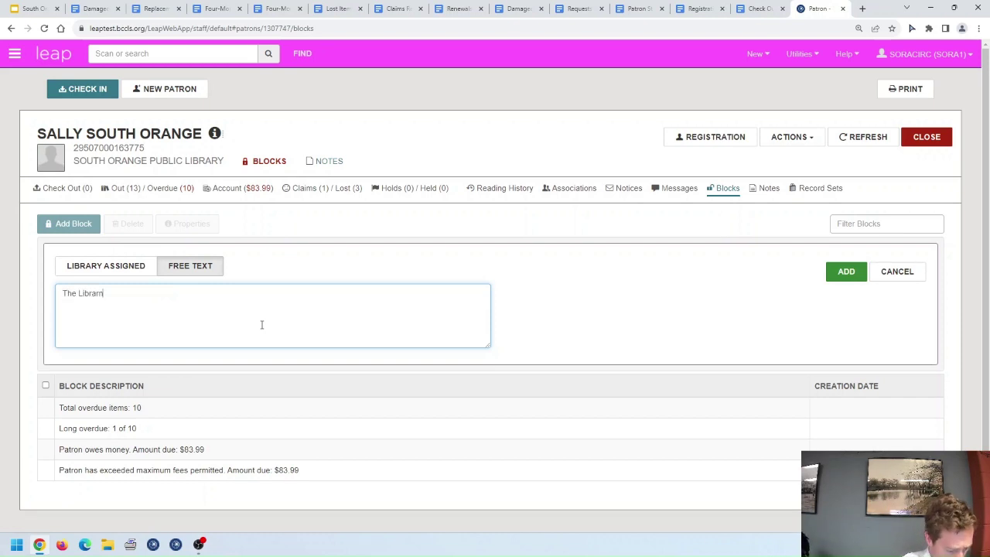
key(BackSpace)
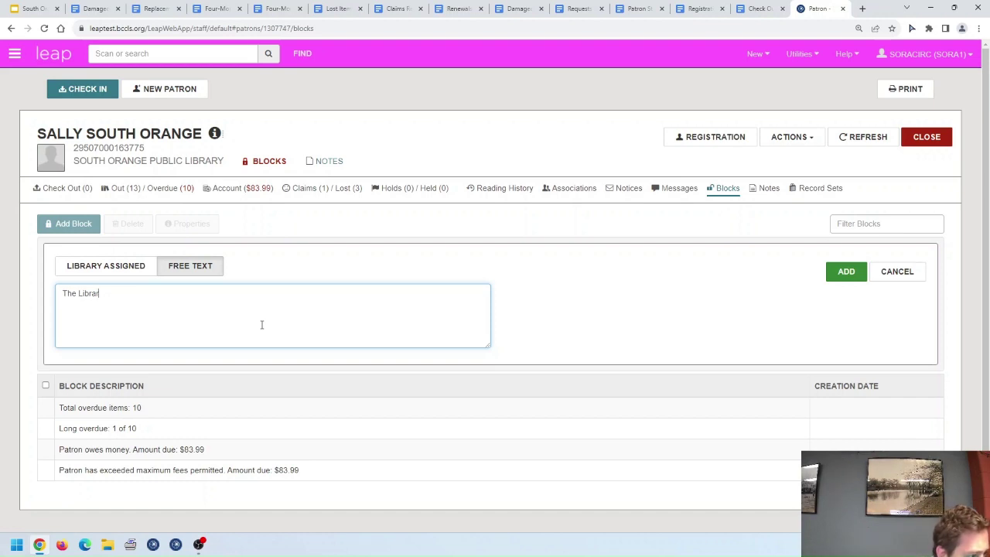
text(ianist)
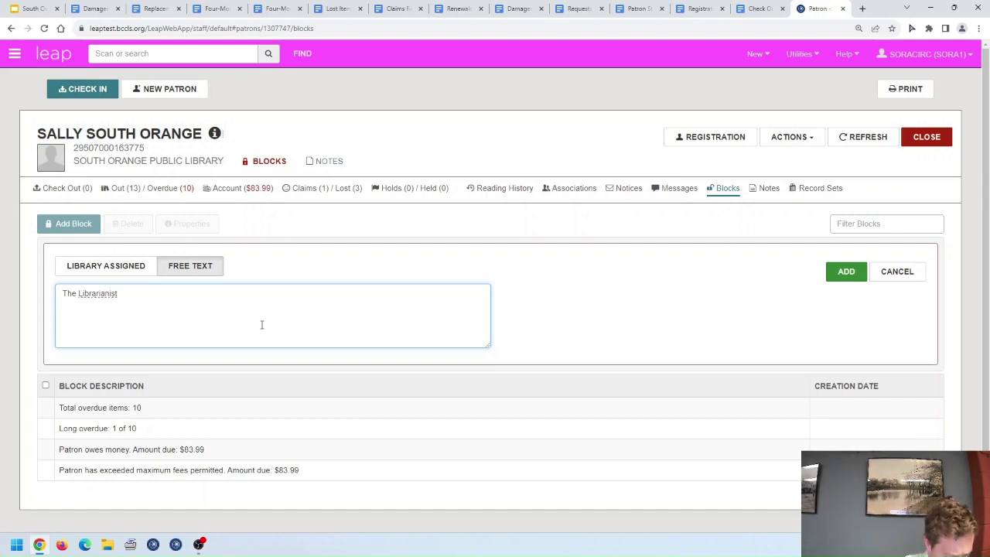
text( - missing)
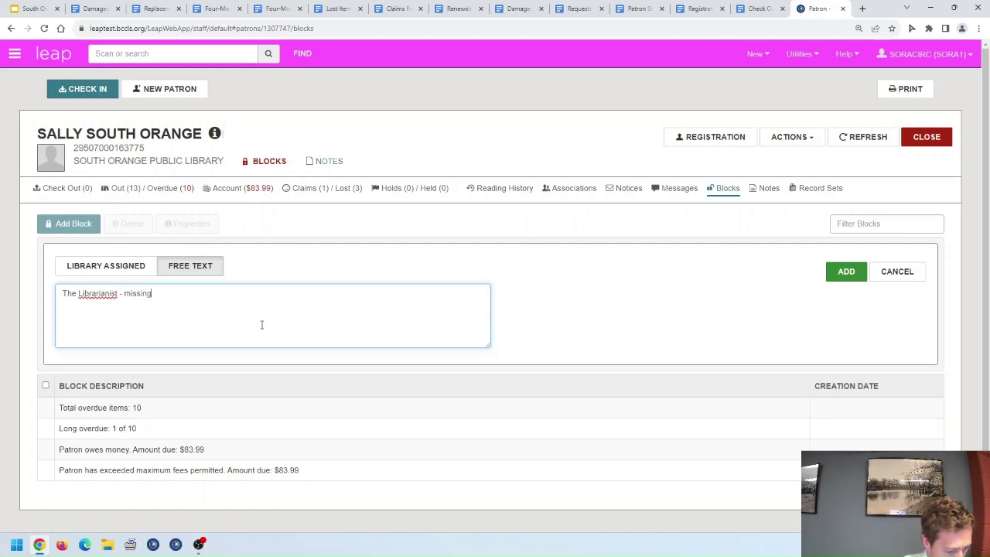
text( pa)
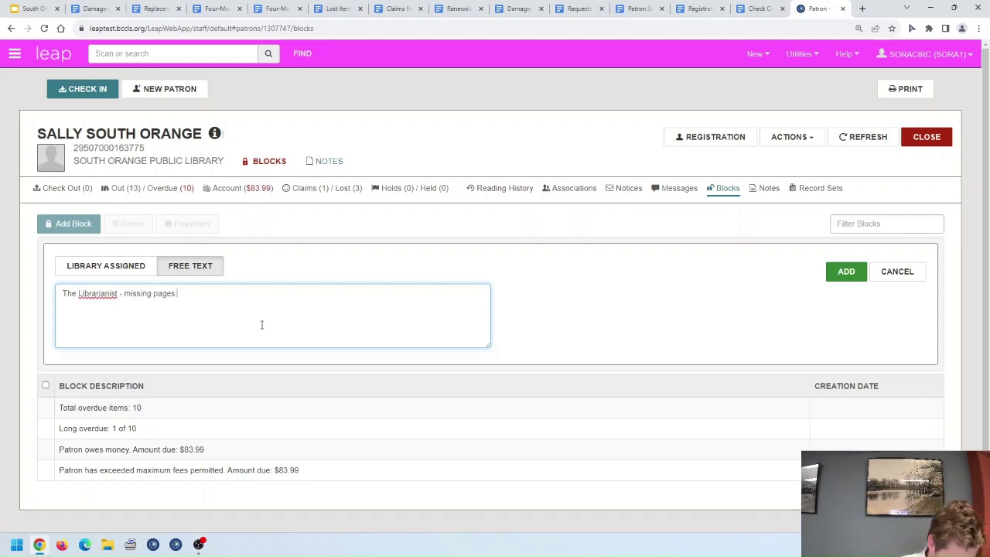
text(ges)
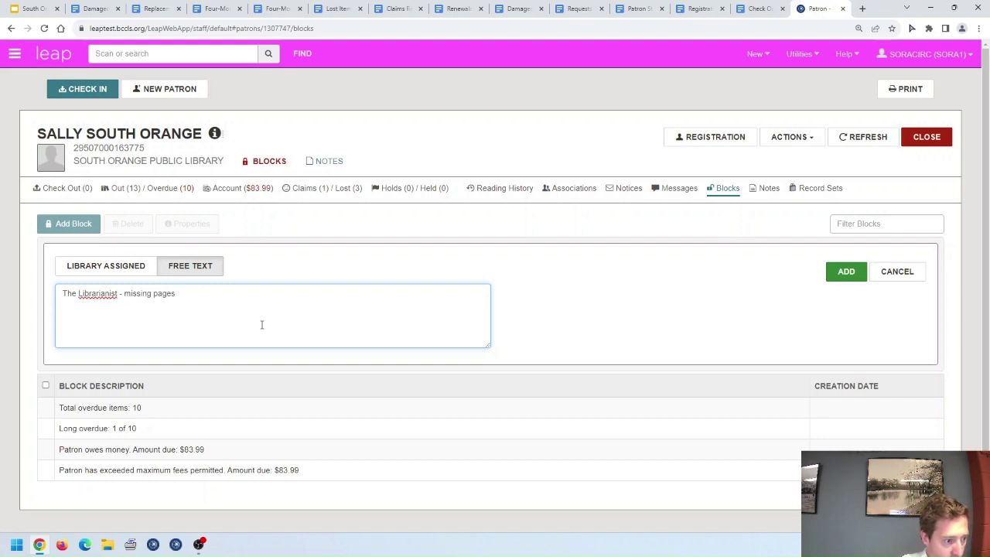
text( - LP )
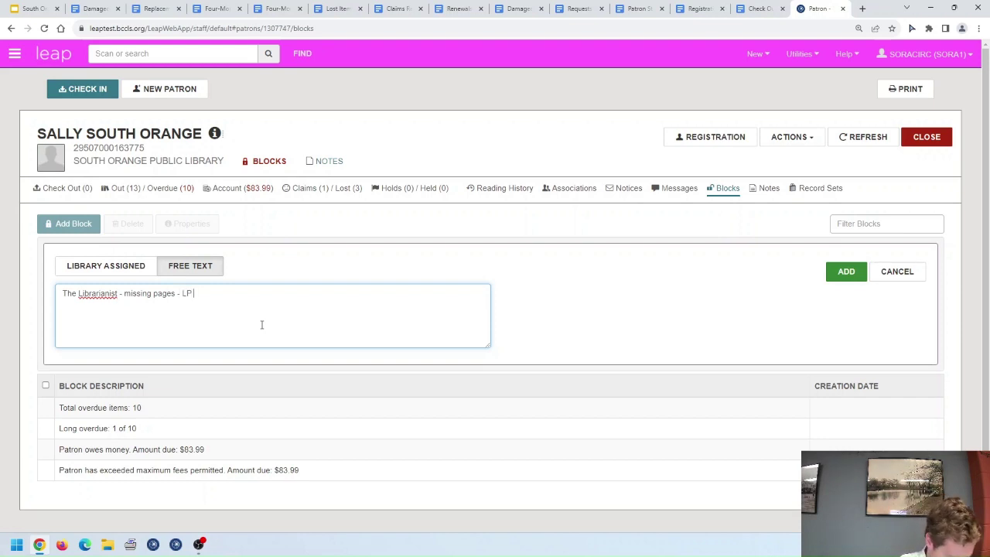
text(SOUTH)
key(BackSpace)
key(BackSpace)
key(BackSpace)
text(E)
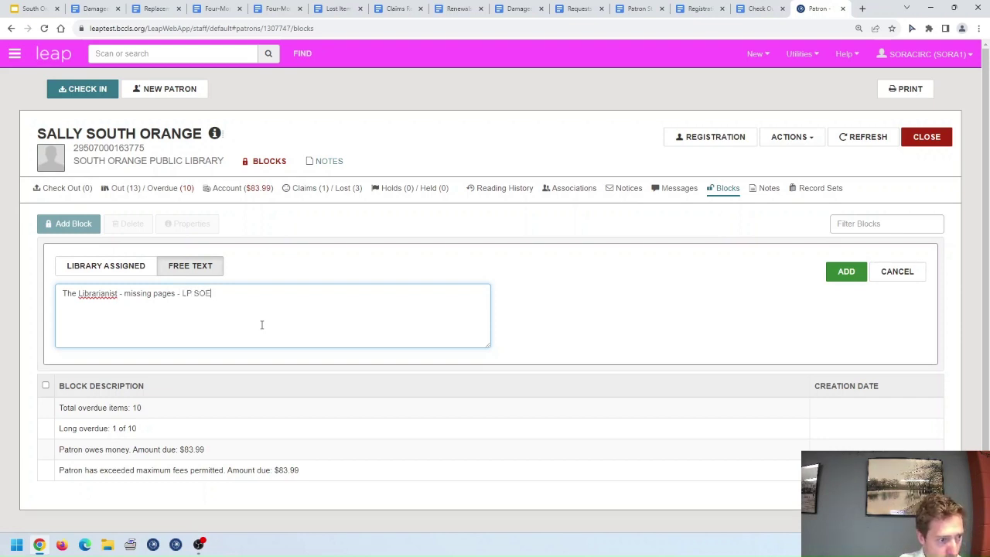
key(BackSpace)
text(RA 9)
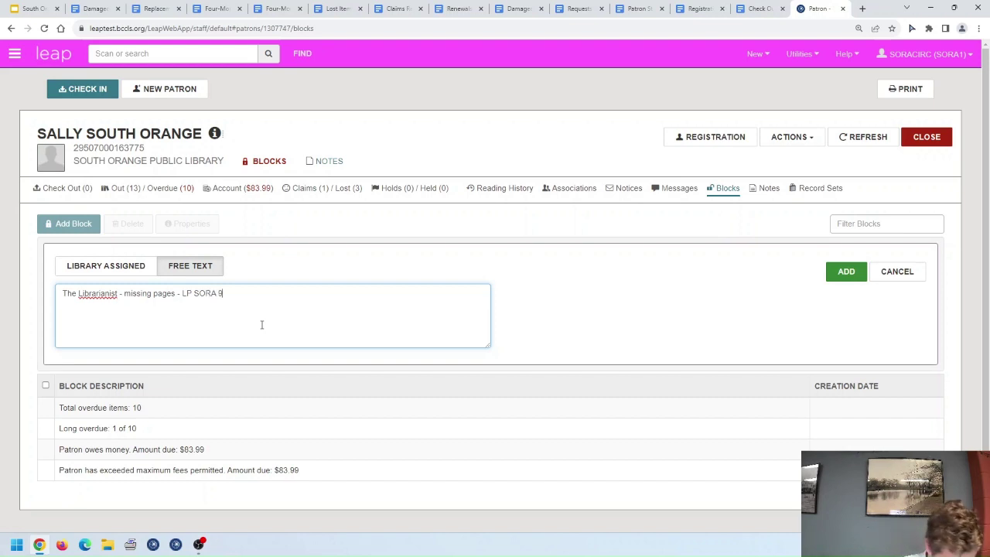
text(/27/)
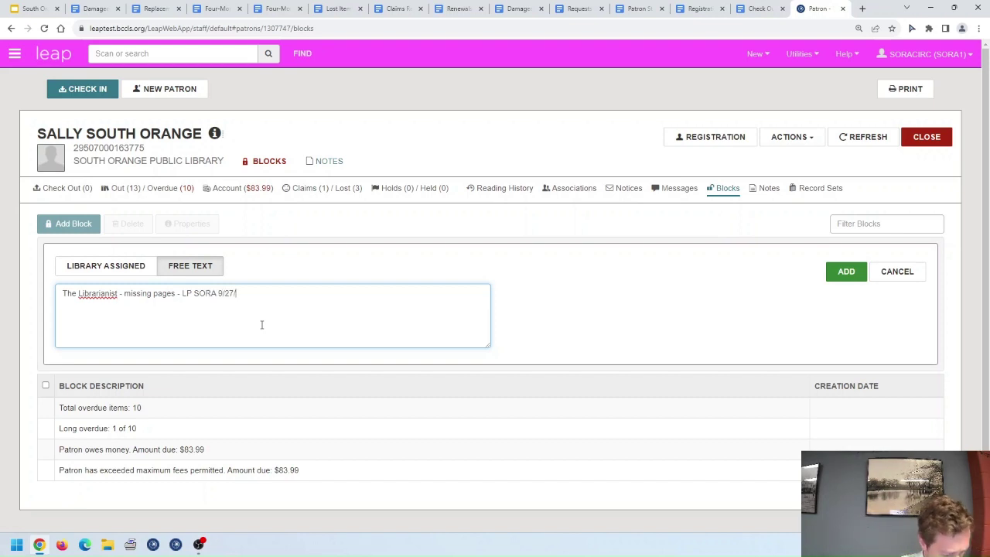
text(23)
click(846, 271)
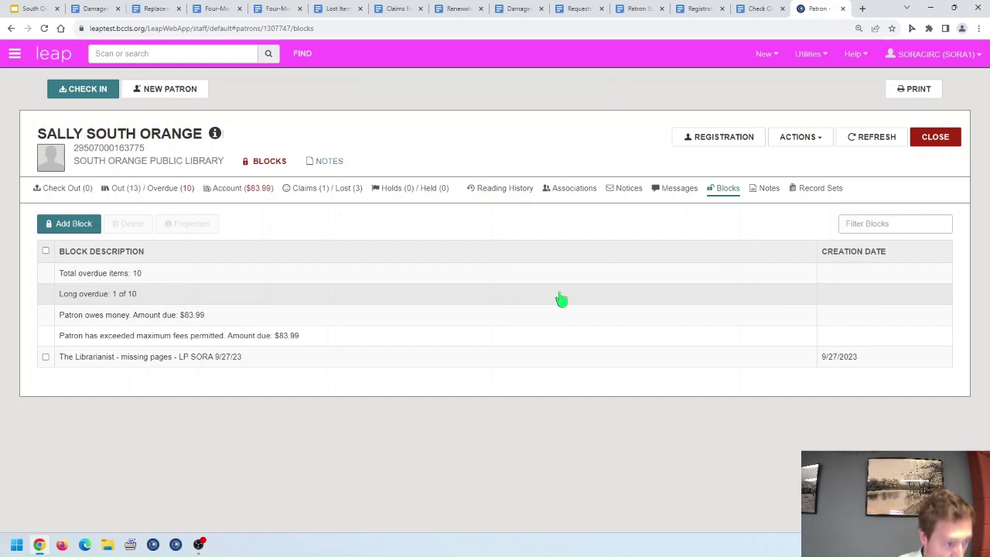
- On the Out / Overdue list, select all 13 items with the header checkbox
click(159, 189)
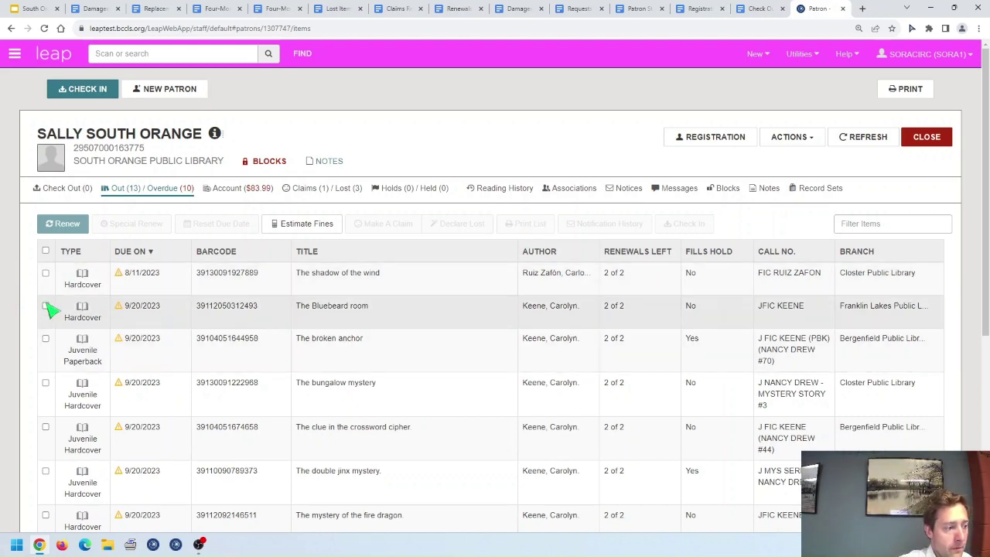
click(46, 306)
click(45, 306)
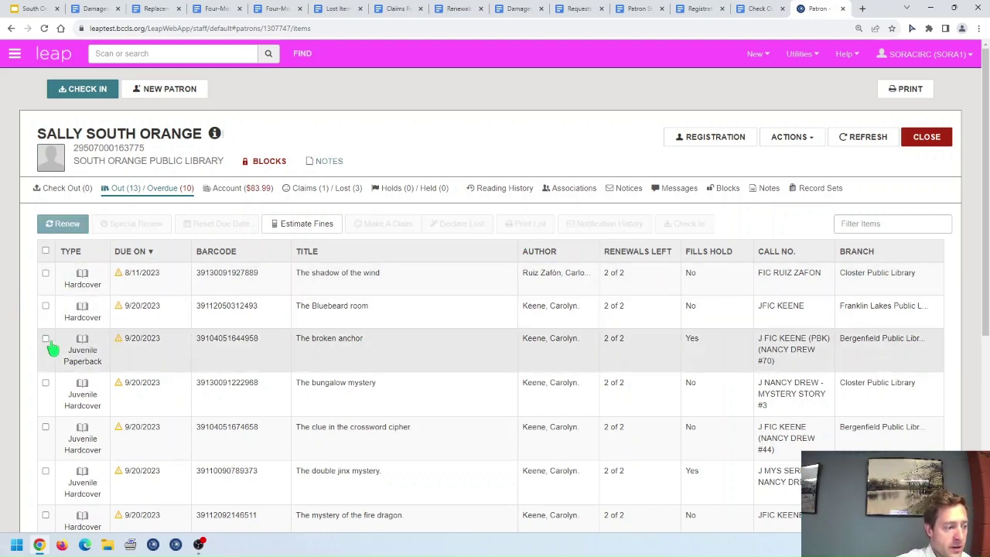
click(46, 338)
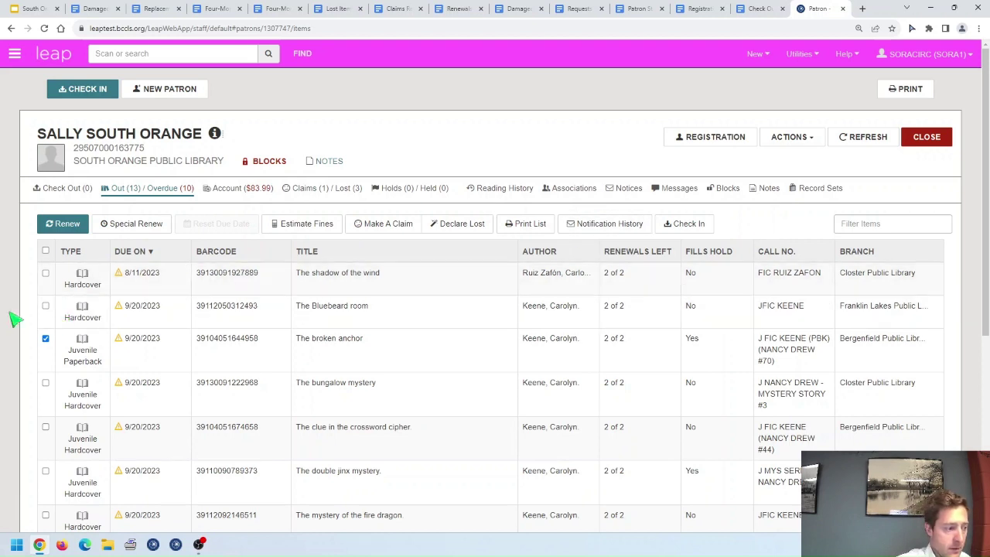
click(46, 338)
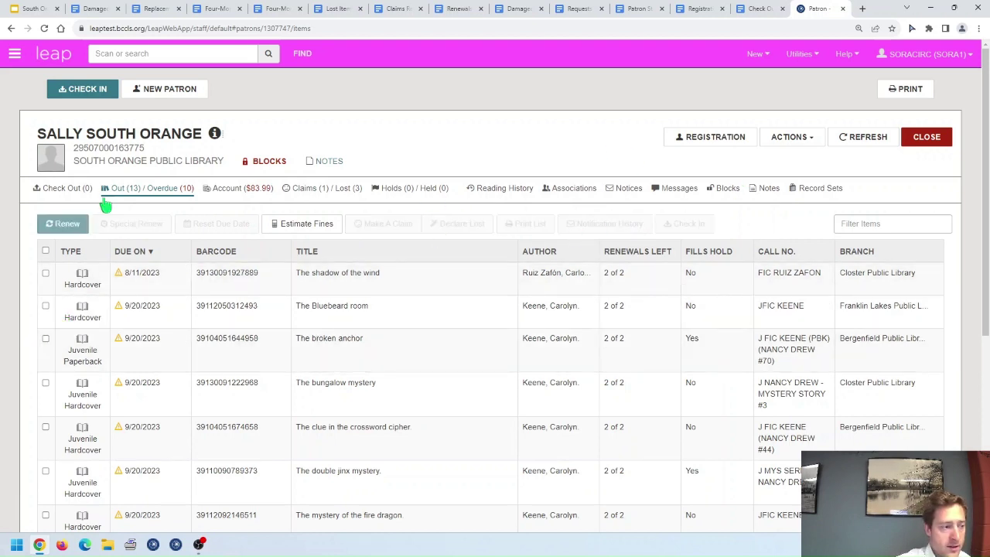
click(45, 251)
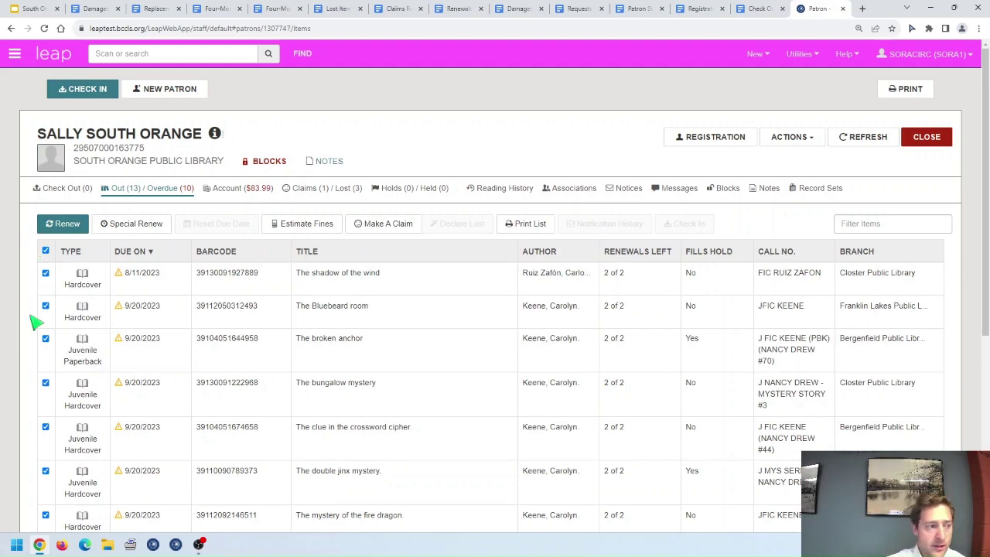
- Print the selected item list with Headers and footers turned off
click(529, 224)
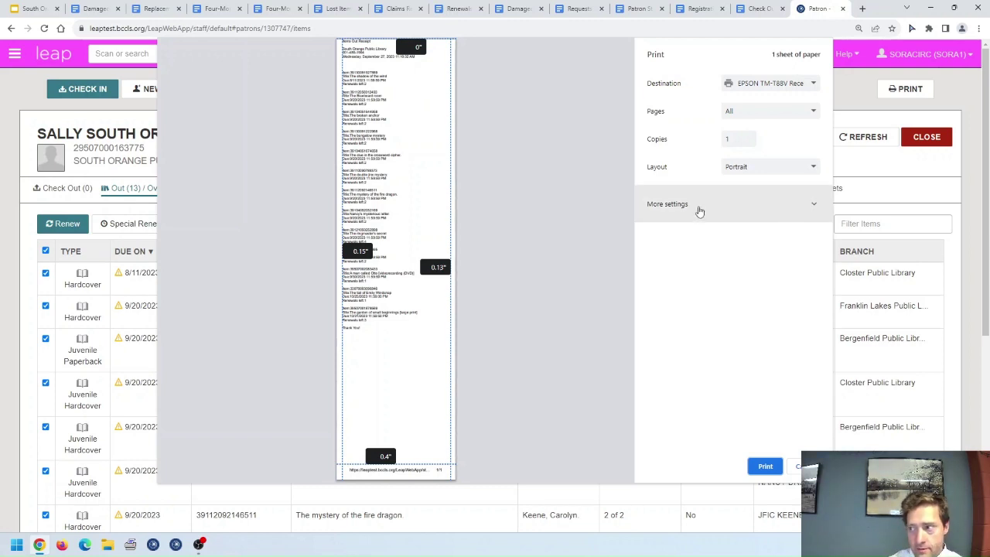
click(815, 205)
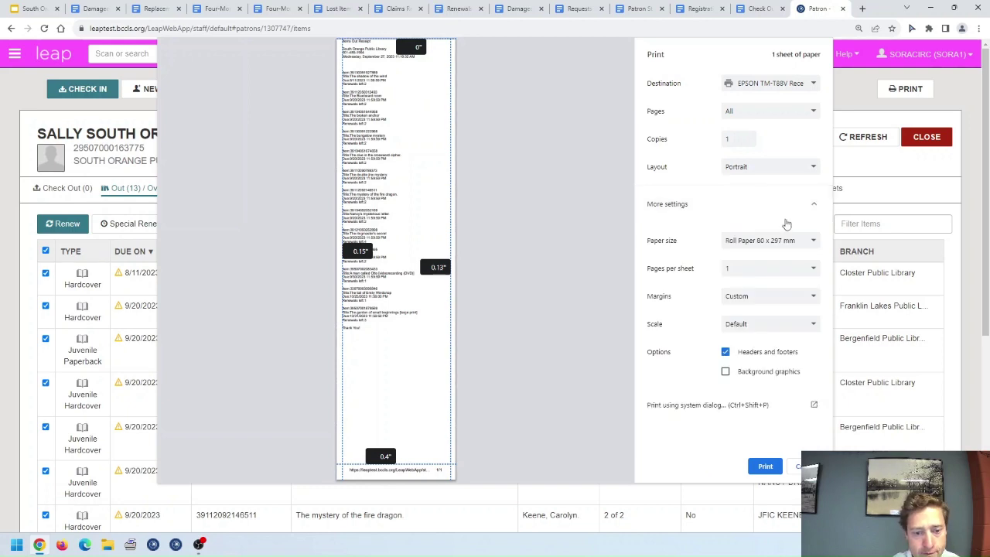
click(726, 352)
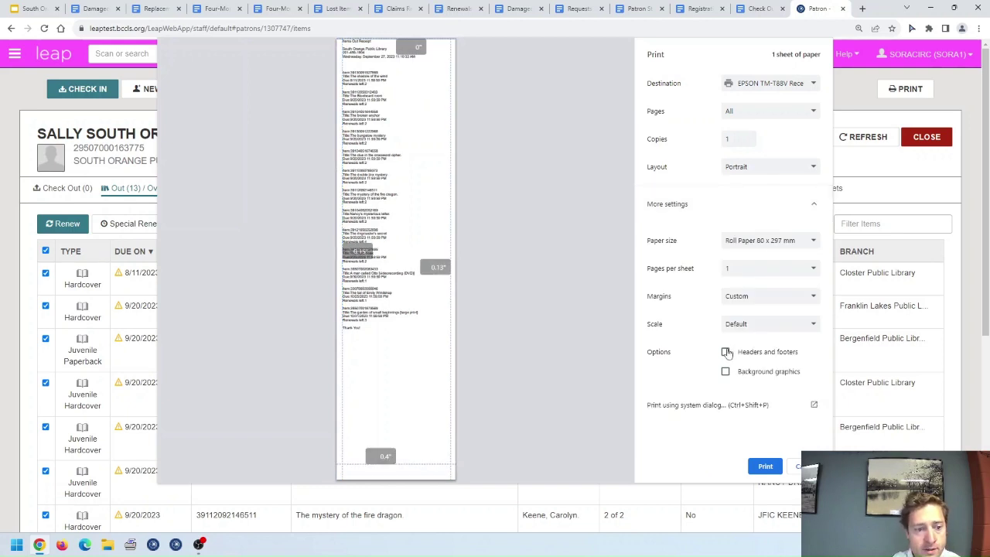
click(765, 466)
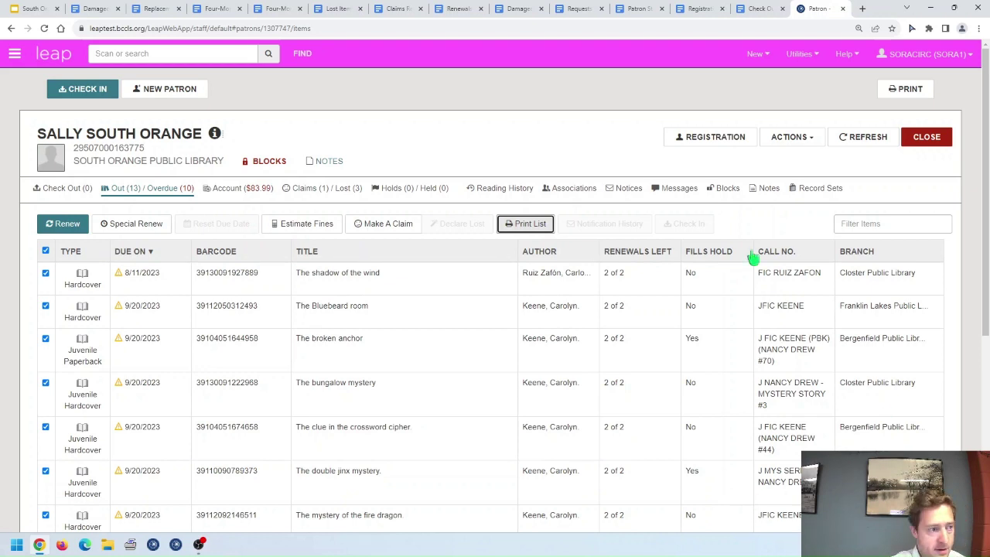
- Close this record and look up the next patron by entering their card barcode in Scan or search
click(926, 137)
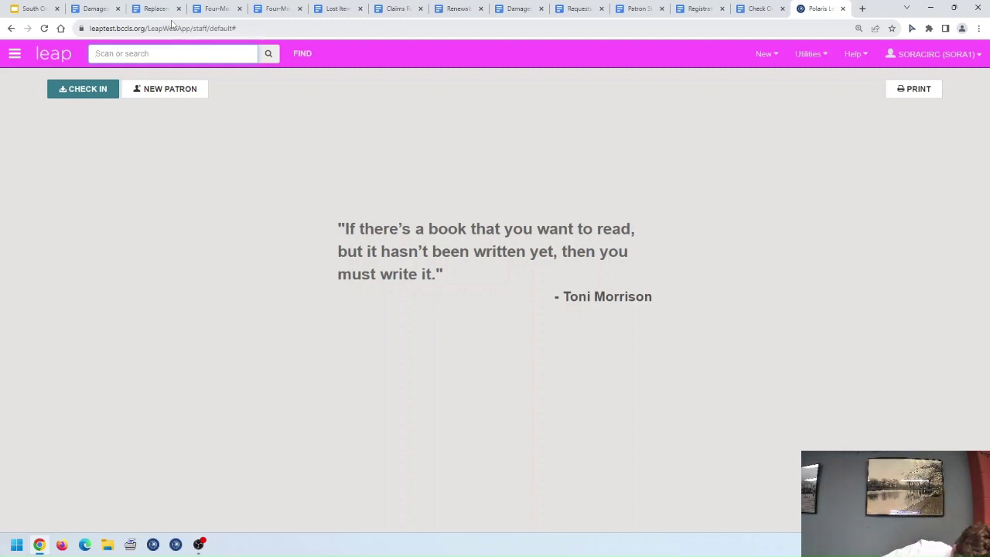
text(23455000507029)
key(Return)
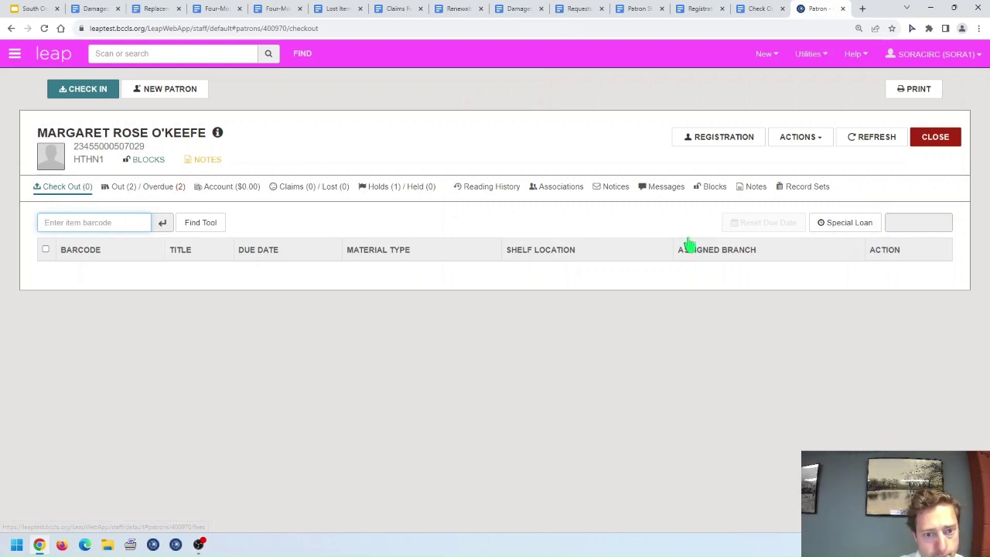
- Check the patron's notices, then show notification history for the overdue Monarchy DVD
click(623, 191)
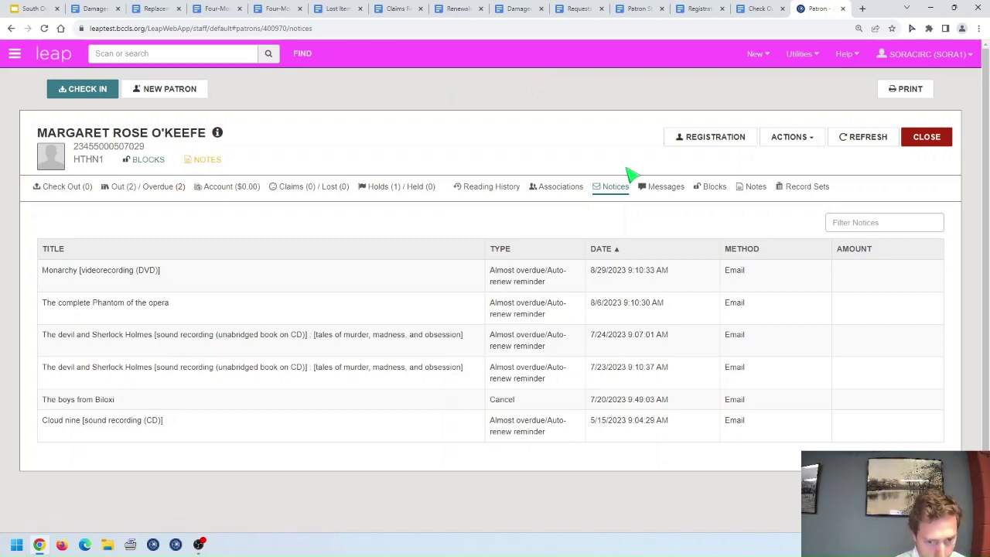
click(152, 190)
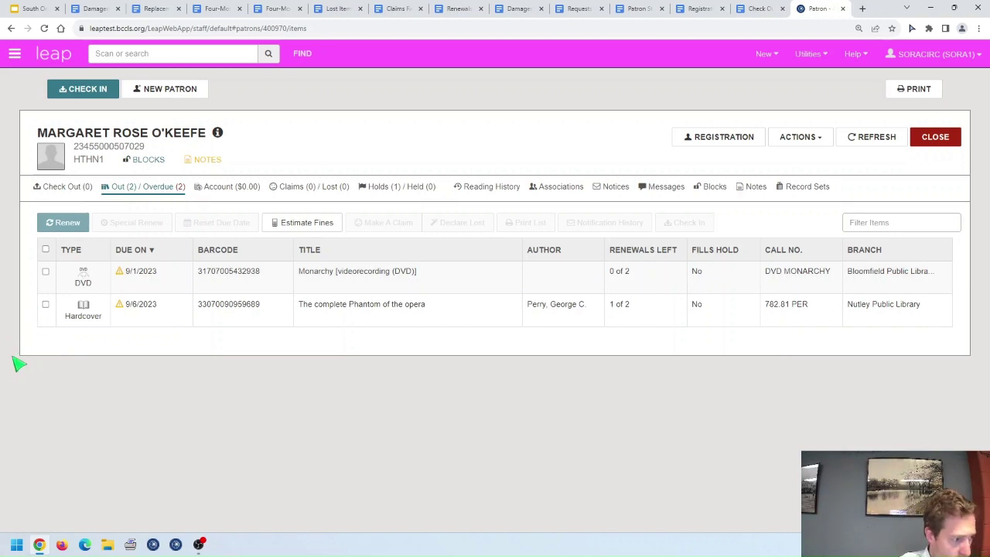
click(47, 272)
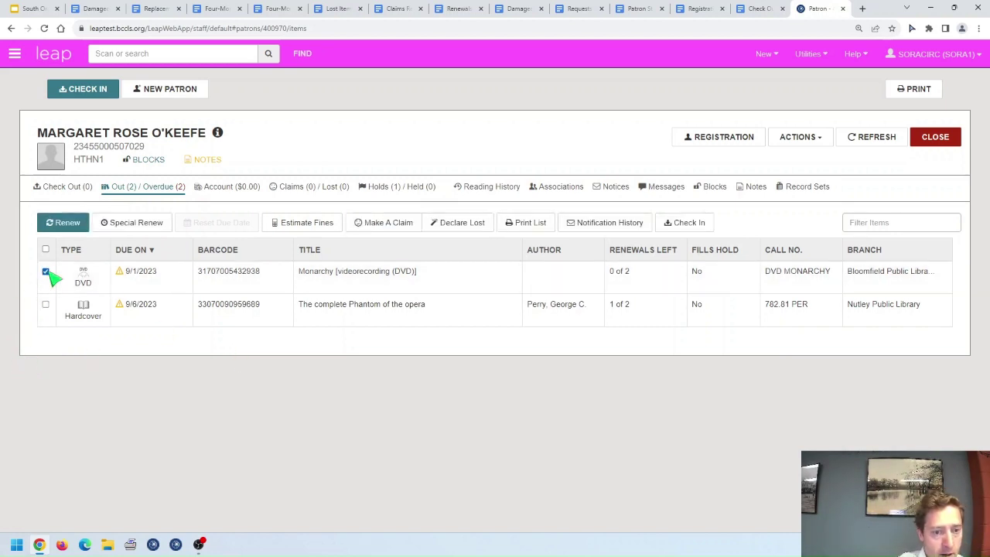
click(601, 223)
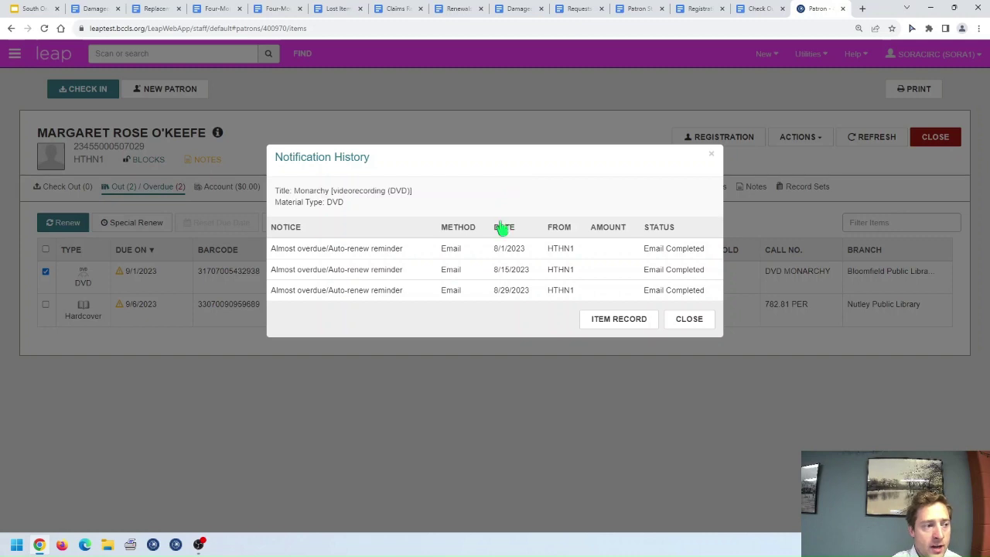
- View the Monarchy DVD's item record, then close it to return to the overdue list
click(596, 318)
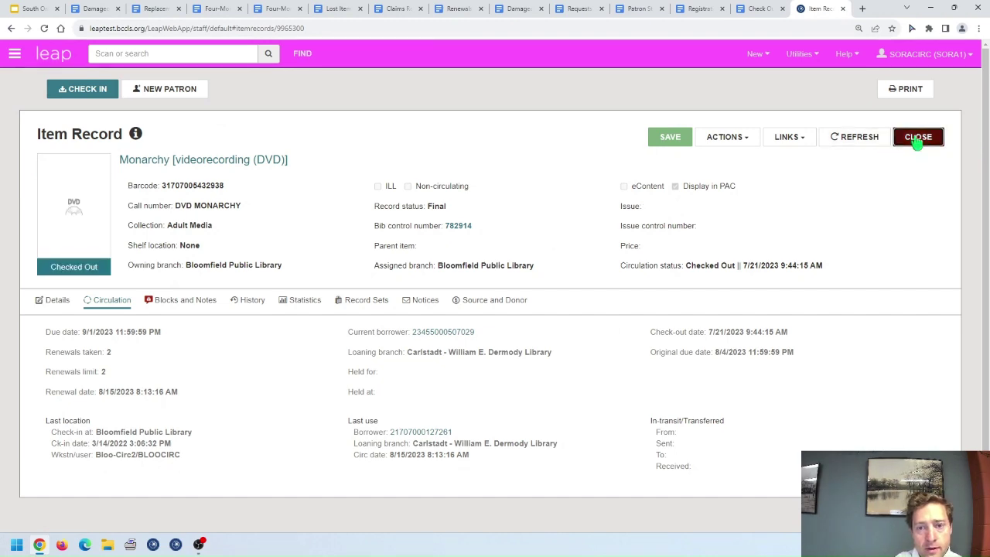
click(917, 136)
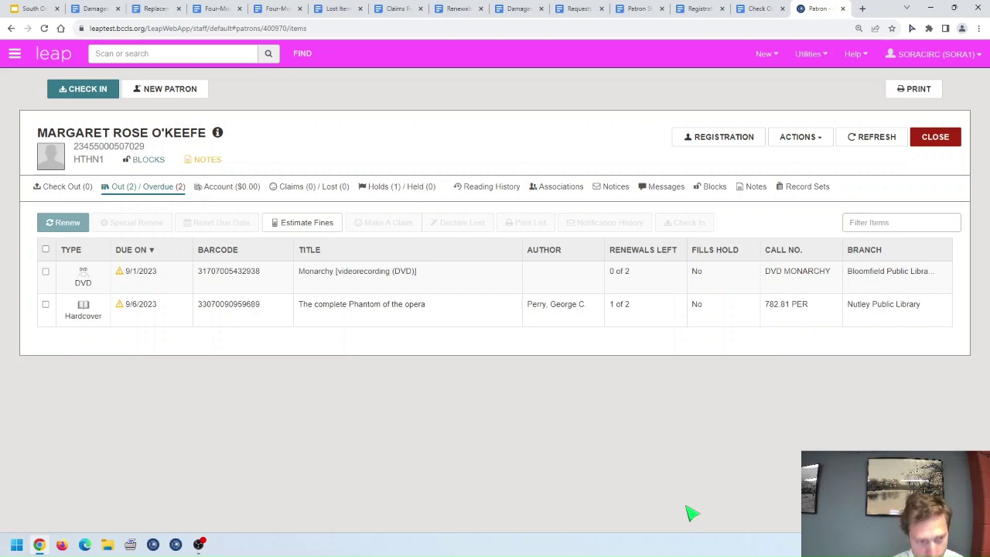
- Confirm the Account tab shows $0.00 charges, then close the patron record
click(221, 193)
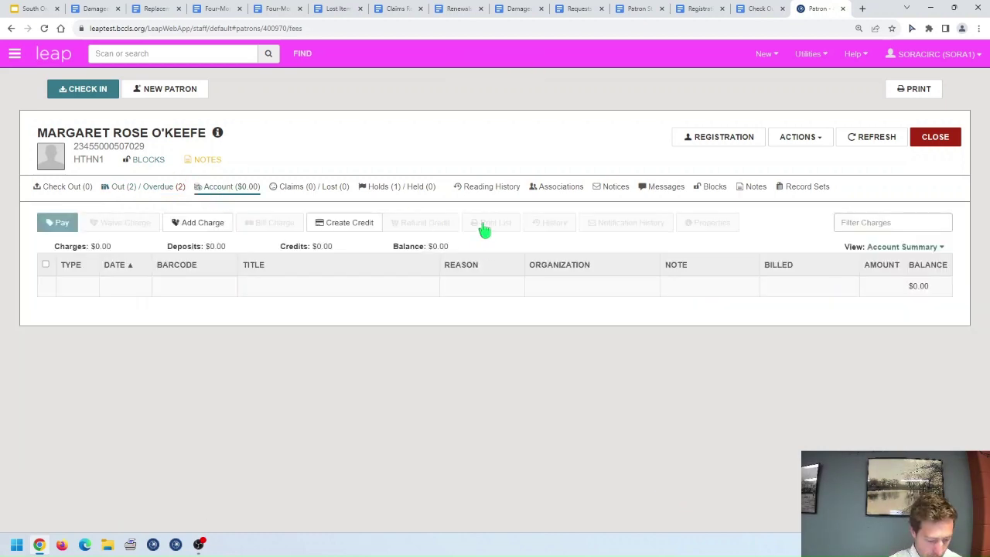
click(937, 136)
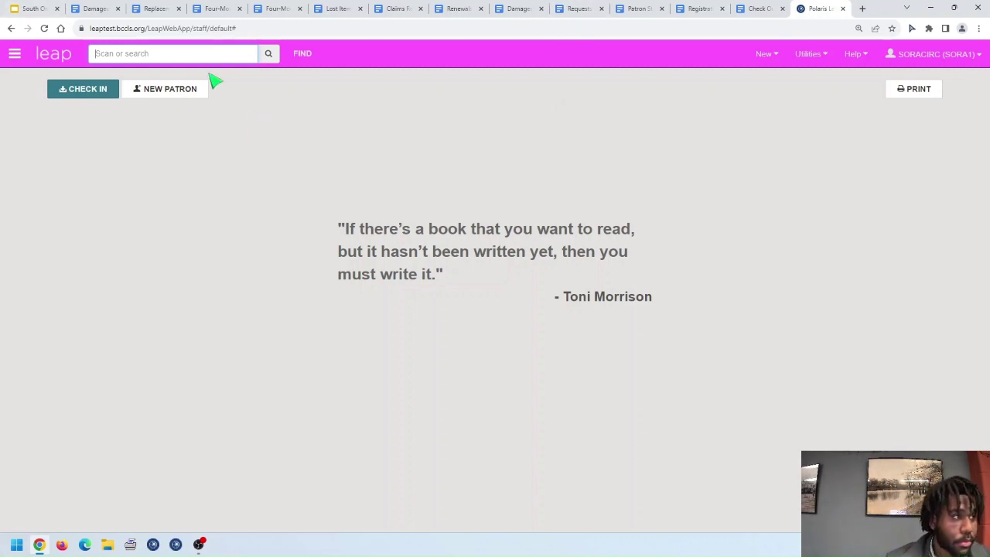
- Reopen the earlier patron from Recent records and view their $83.99 account charges
click(15, 54)
click(87, 82)
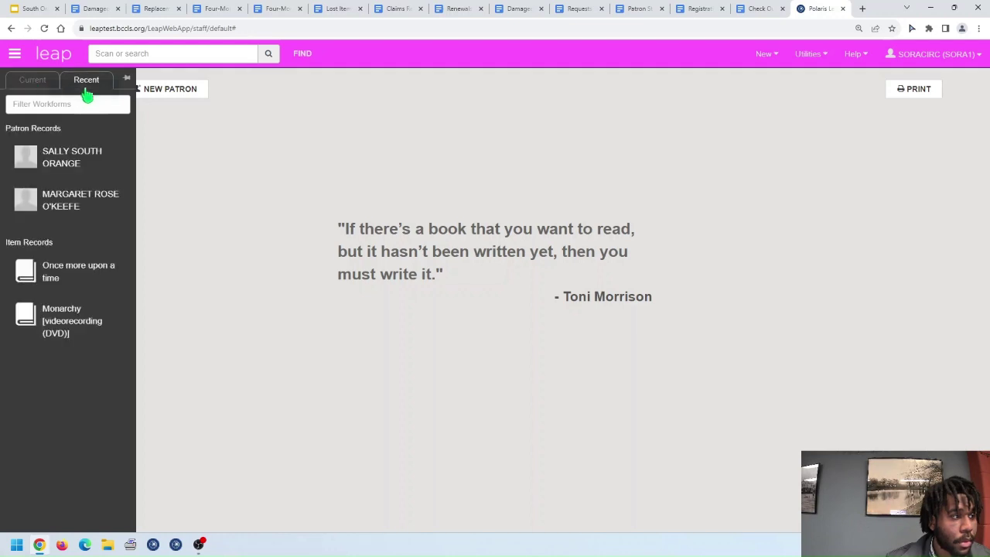
click(82, 150)
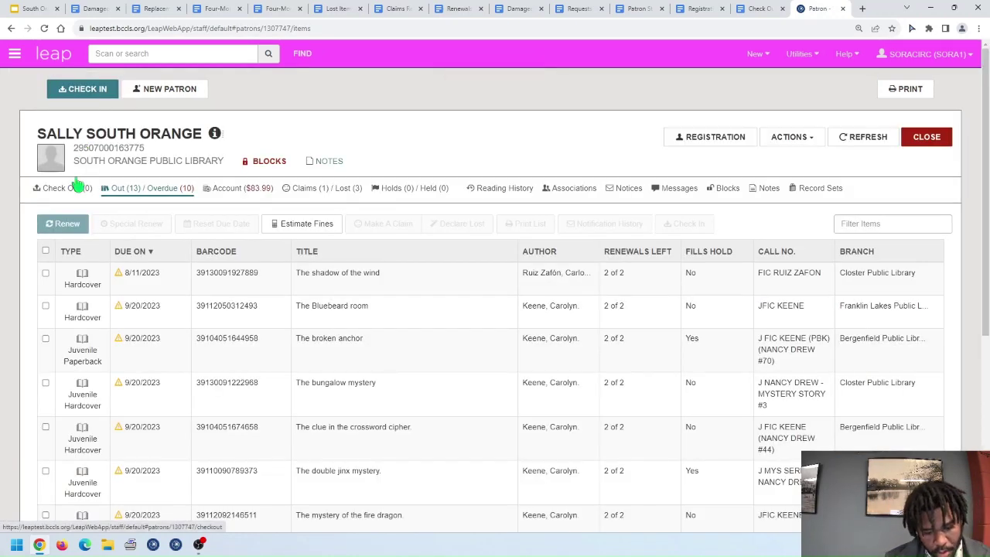
click(236, 192)
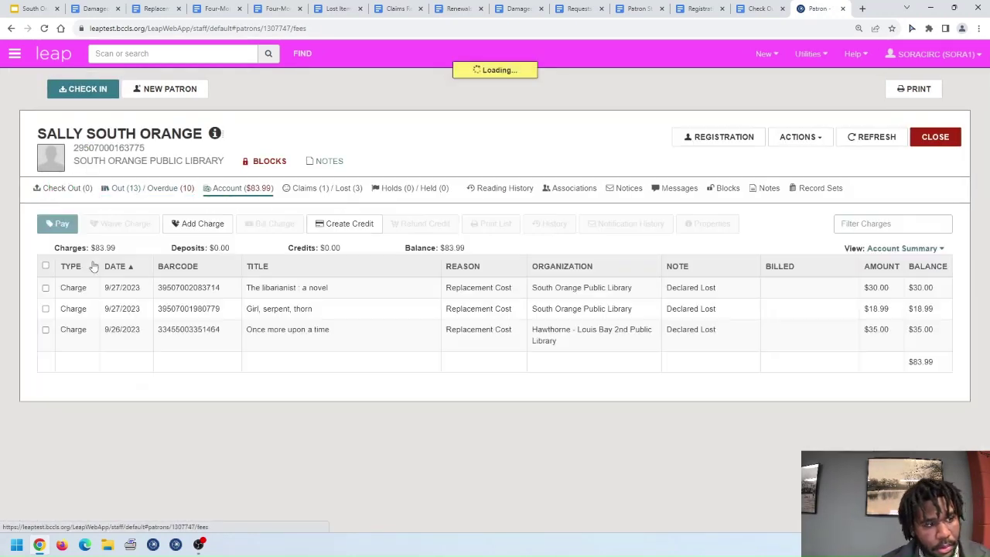
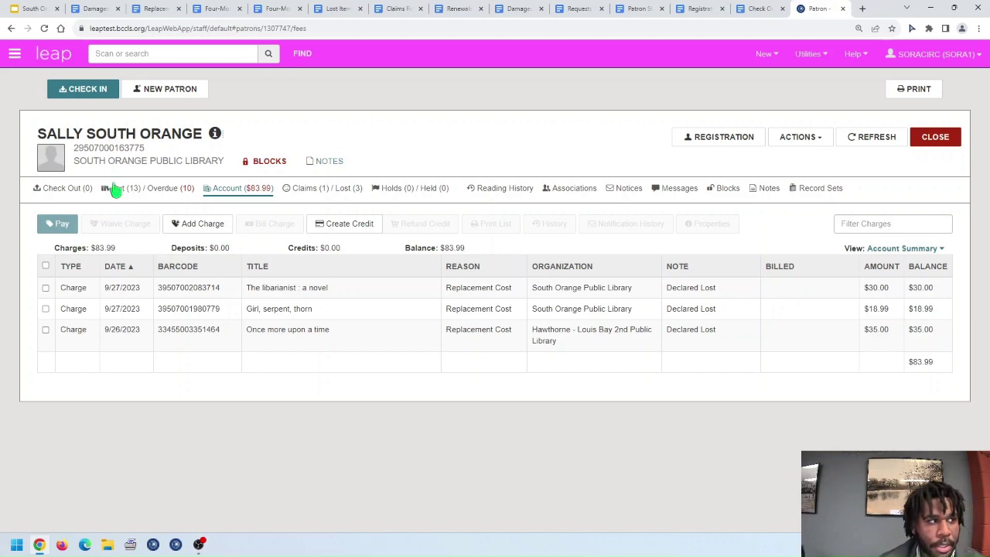
- Open the Overdue Fines policy document from the training deck and close three leftover policy tabs
click(31, 8)
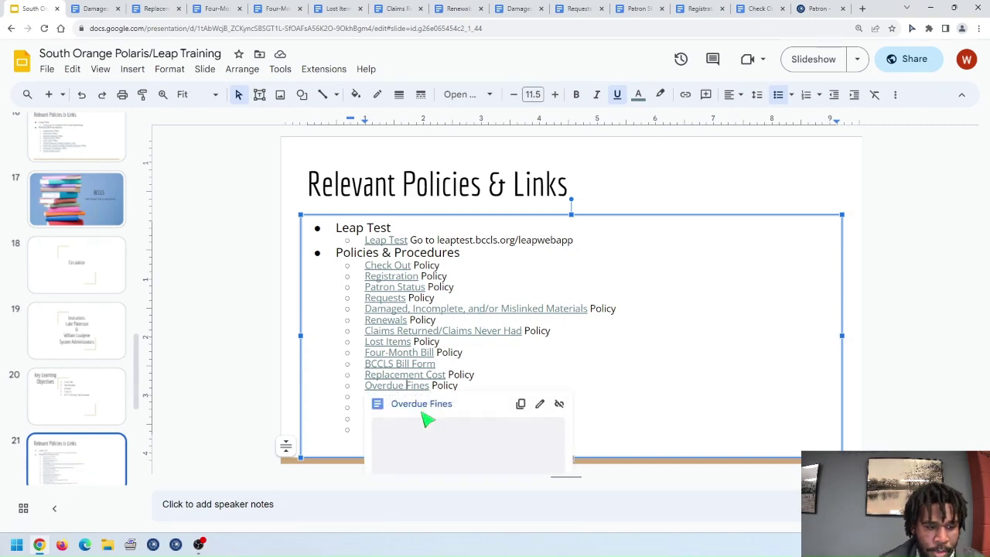
click(402, 385)
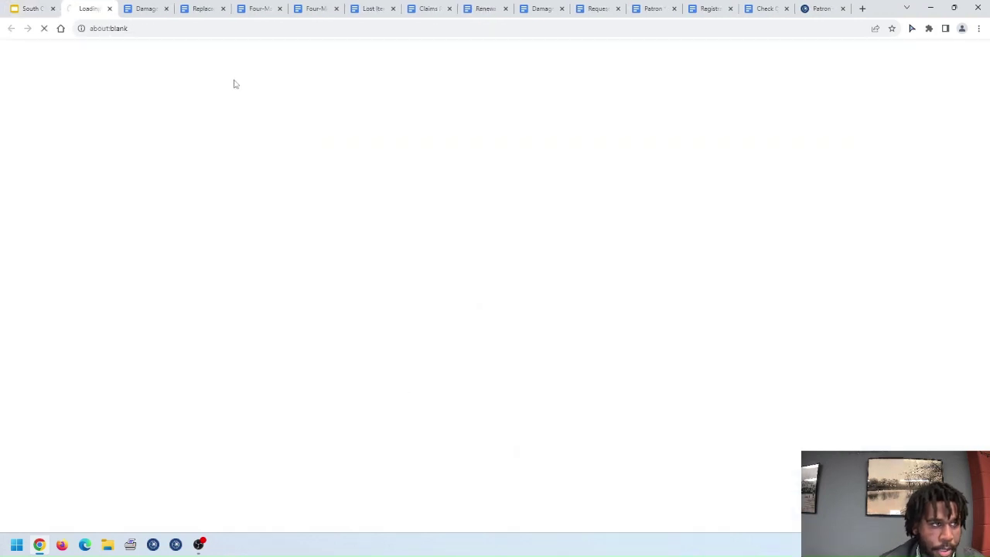
click(169, 10)
click(170, 10)
click(169, 10)
- Close the remaining policy tabs: Claims Returned, Renewals, Damaged materials, Requests, Patron Status, Registration, Check Out
click(170, 10)
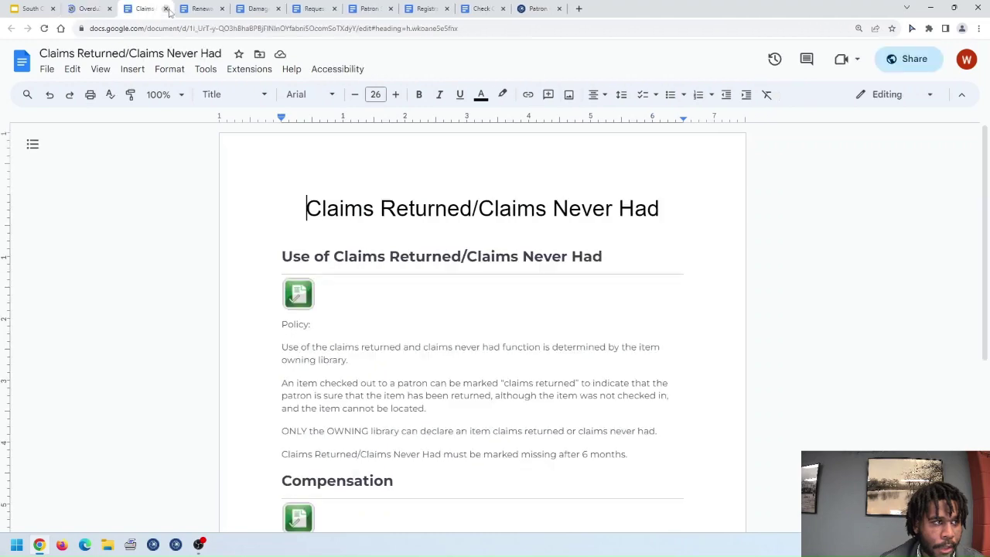
click(170, 9)
click(169, 10)
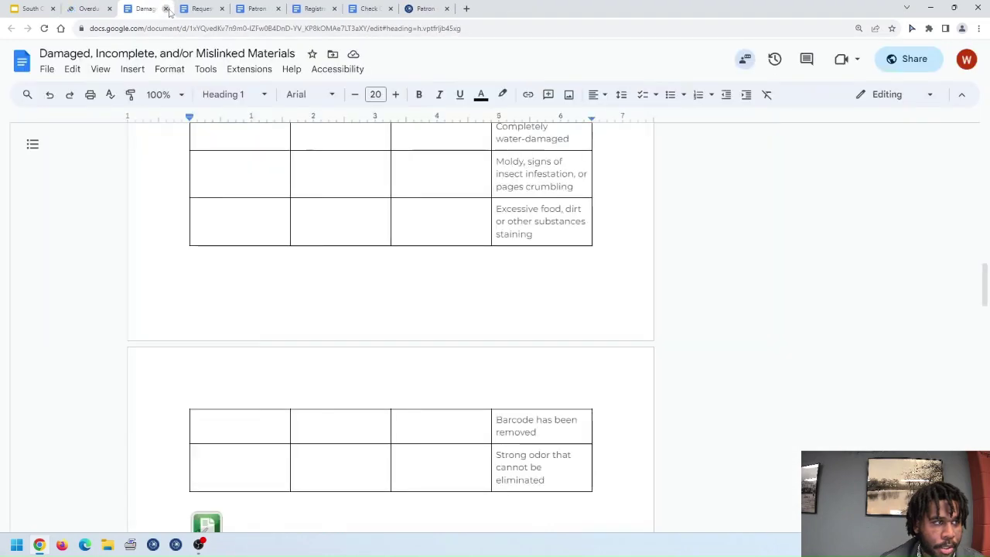
click(169, 10)
click(169, 9)
click(170, 10)
click(169, 9)
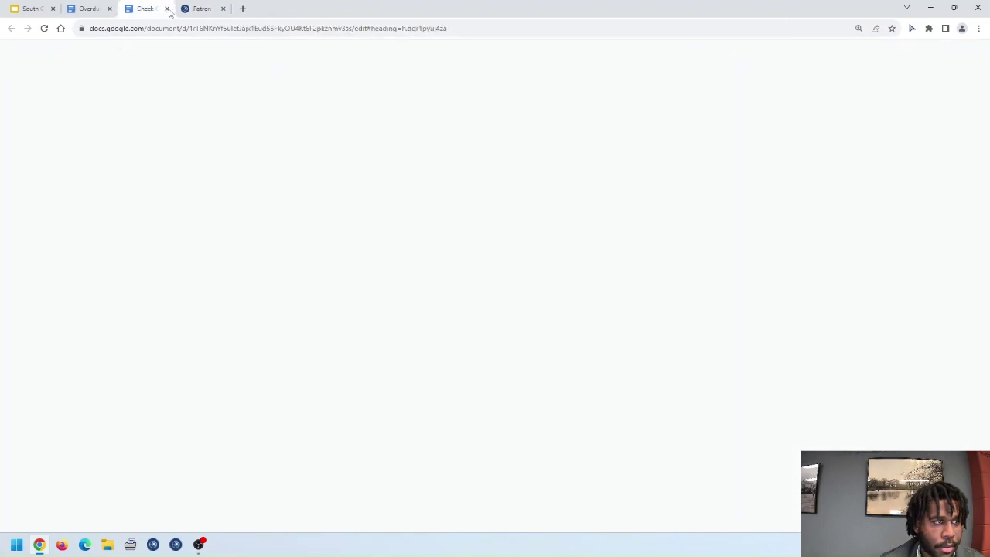
click(170, 9)
click(89, 8)
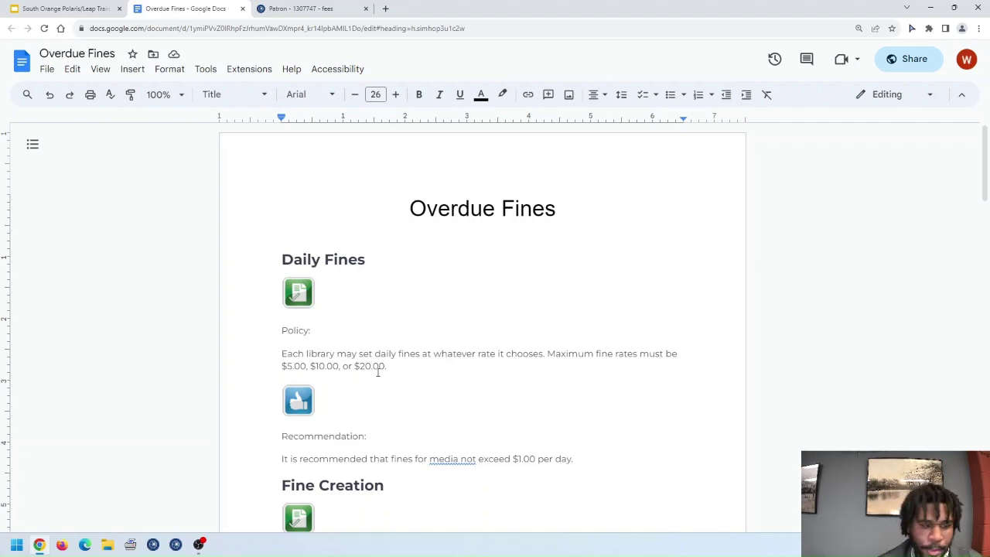
- Read the Overdue Fines policy down to Fine Forgiveness, then go back to the patron's Leap fees page
scroll(376, 374, down, 2)
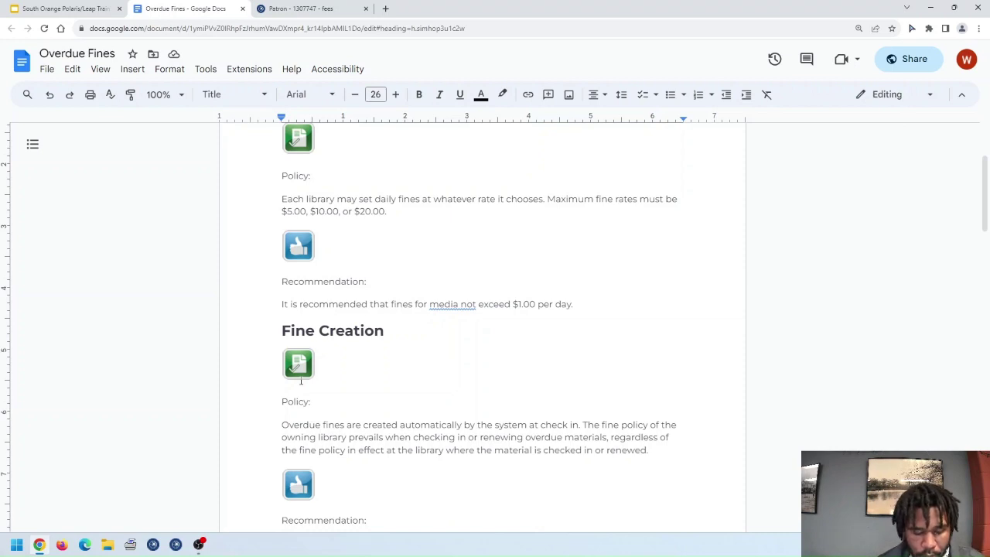
scroll(247, 336, down, 5)
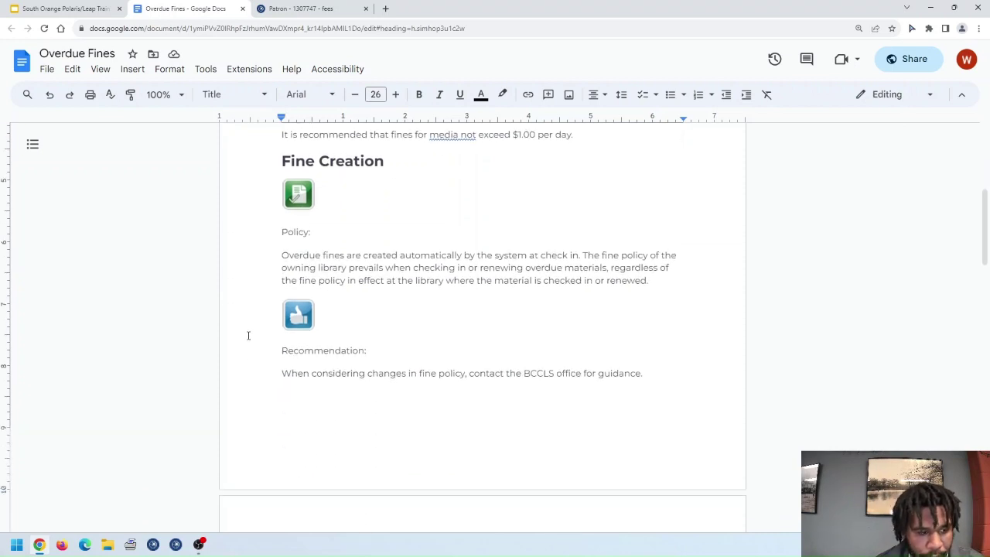
scroll(248, 335, down, 1)
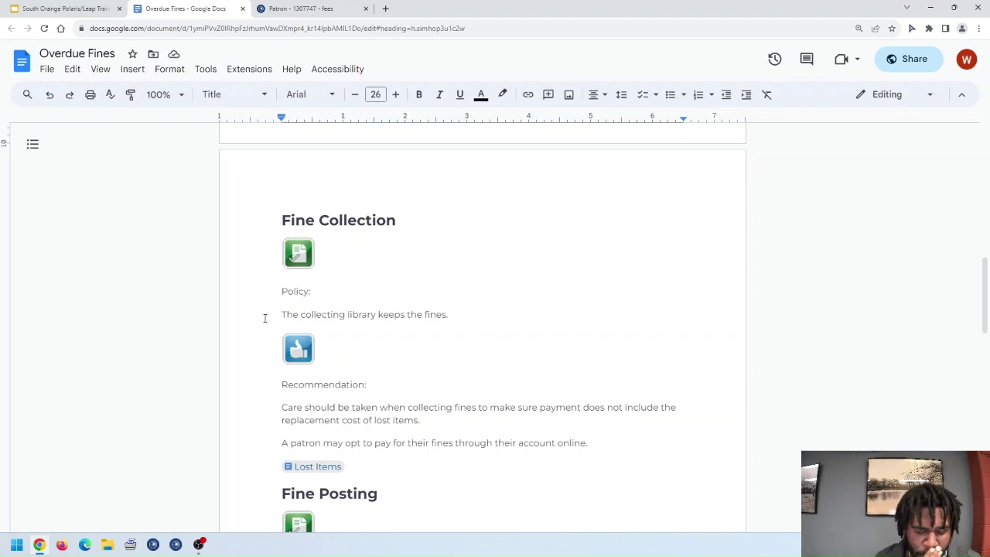
scroll(369, 441, down, 3)
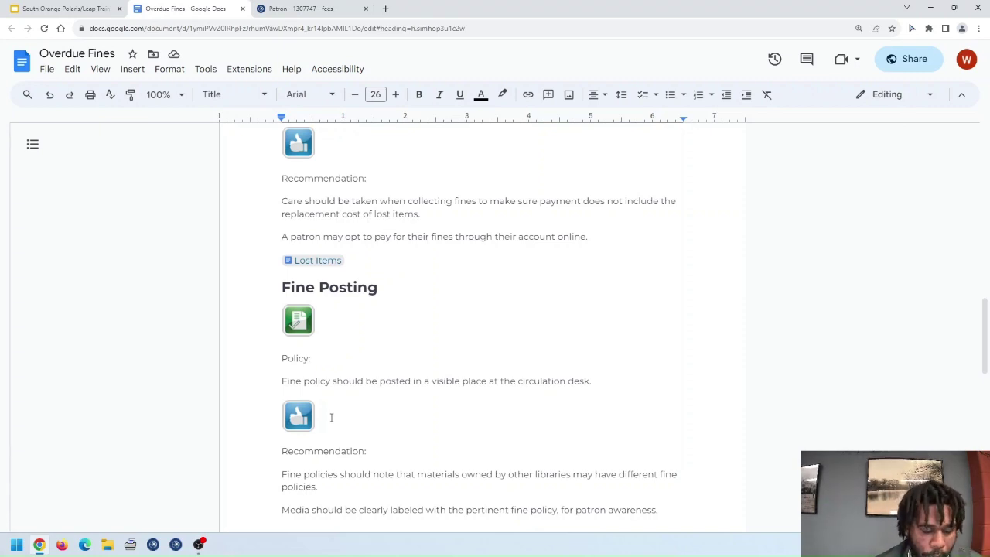
scroll(320, 435, down, 5)
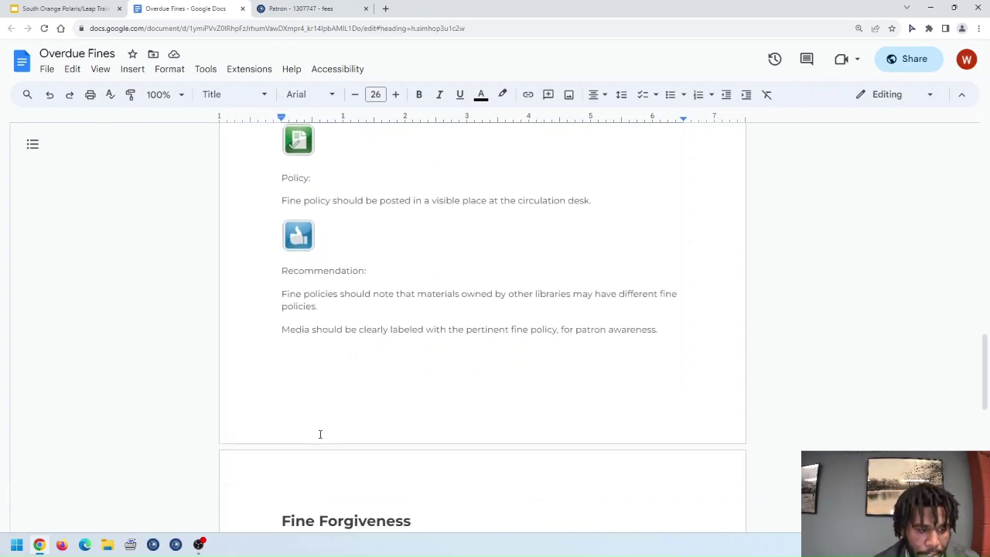
scroll(329, 435, down, 1)
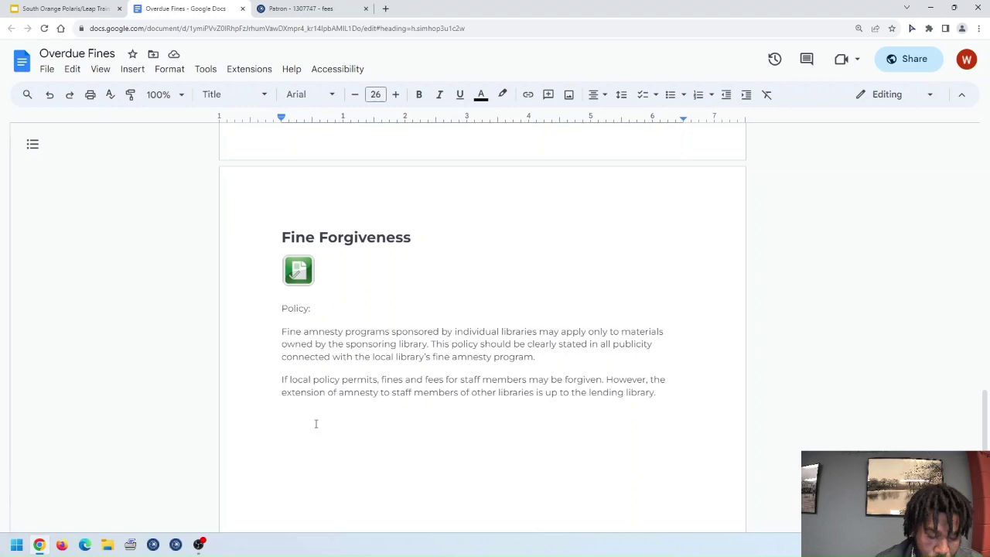
click(276, 9)
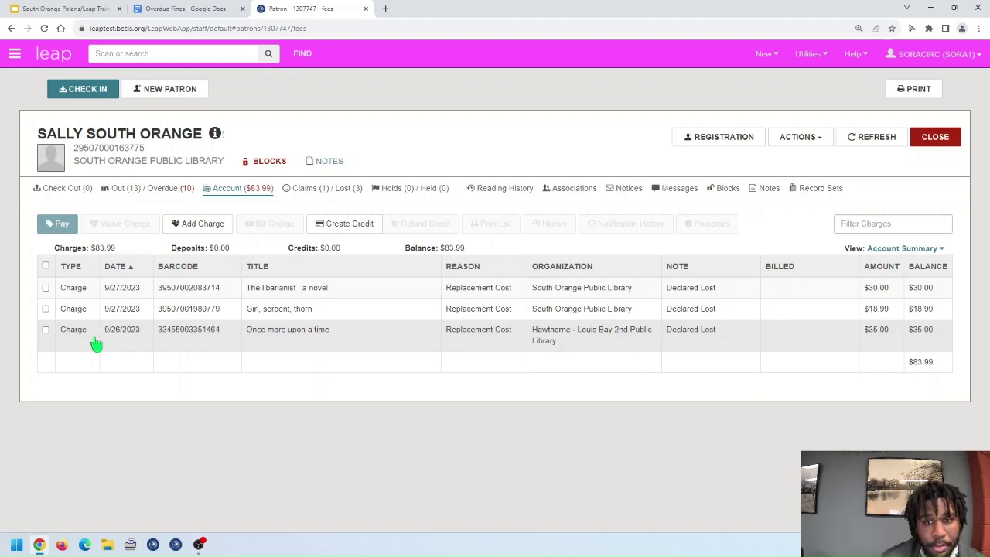
- Refresh the account charges, select the new $0.60 Overdue Item charge and start paying it
click(856, 147)
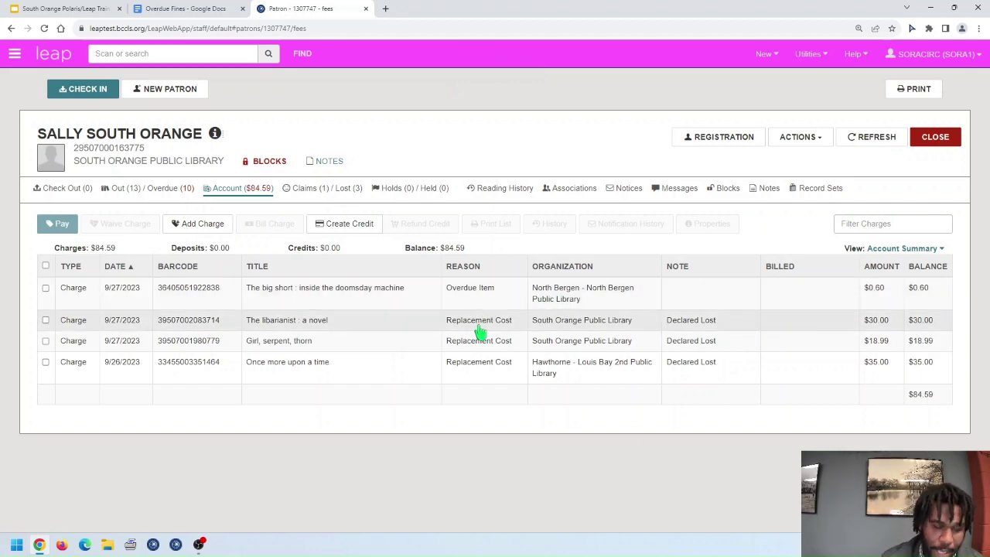
click(45, 289)
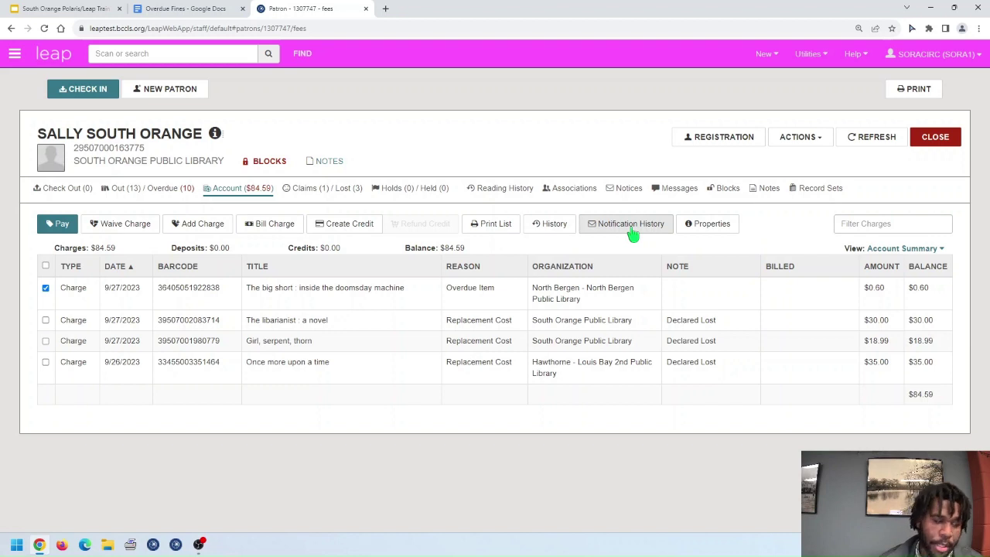
click(63, 225)
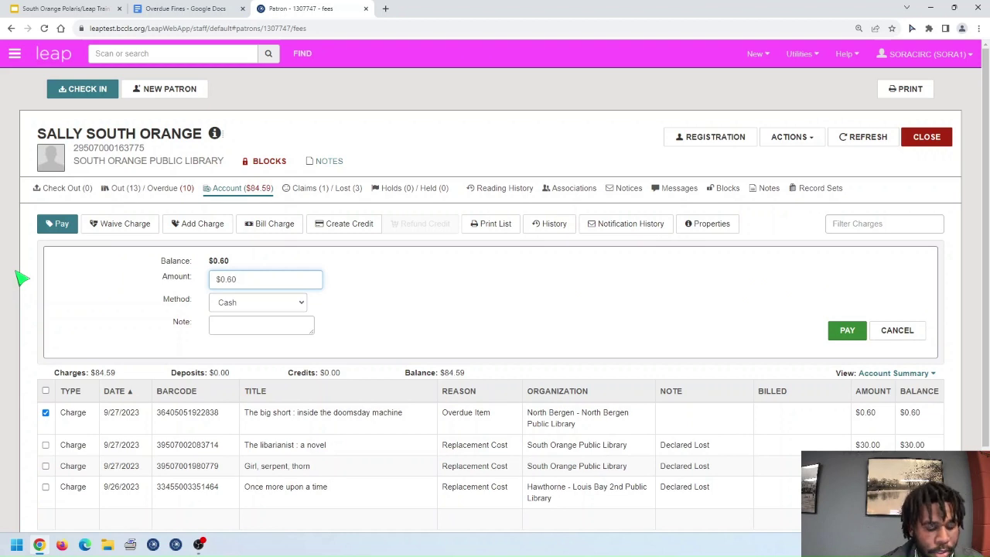
- Pay the $0.60 overdue charge by Cash, leaving a $83.99 balance, then return to the training slides
click(256, 308)
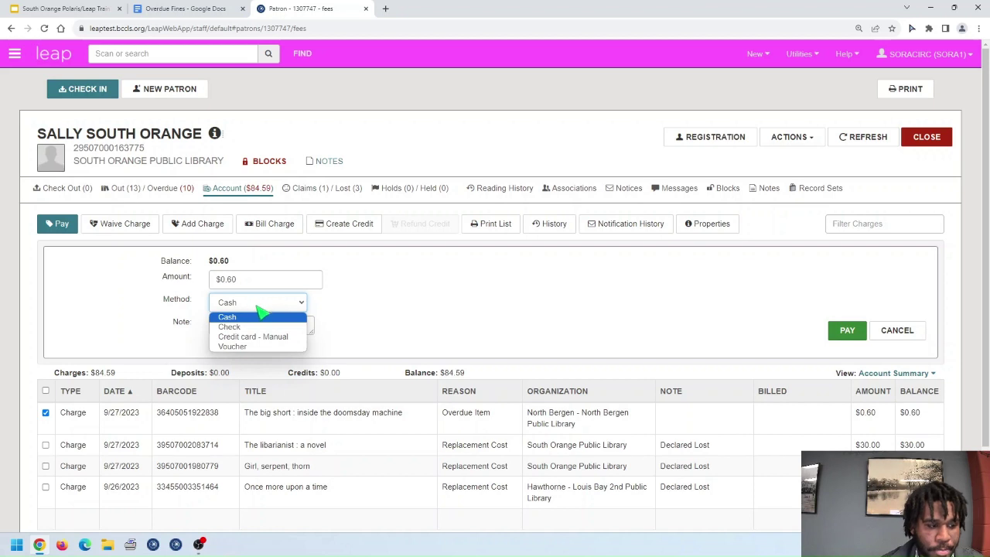
click(238, 327)
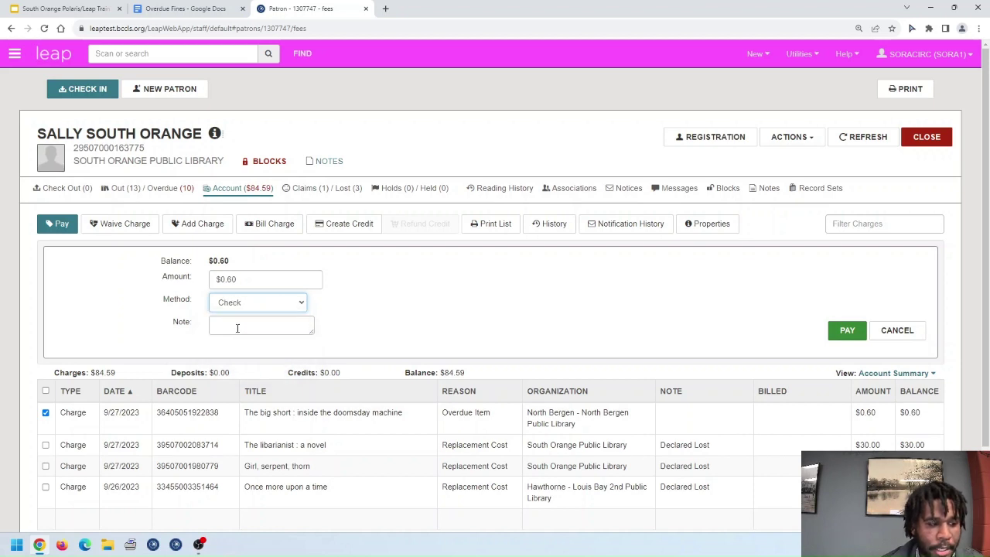
click(237, 327)
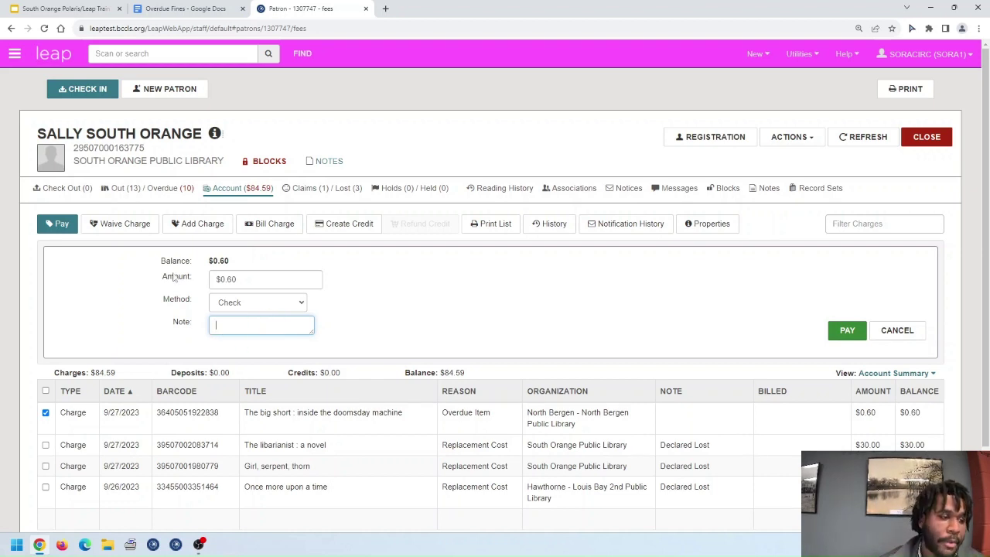
click(243, 303)
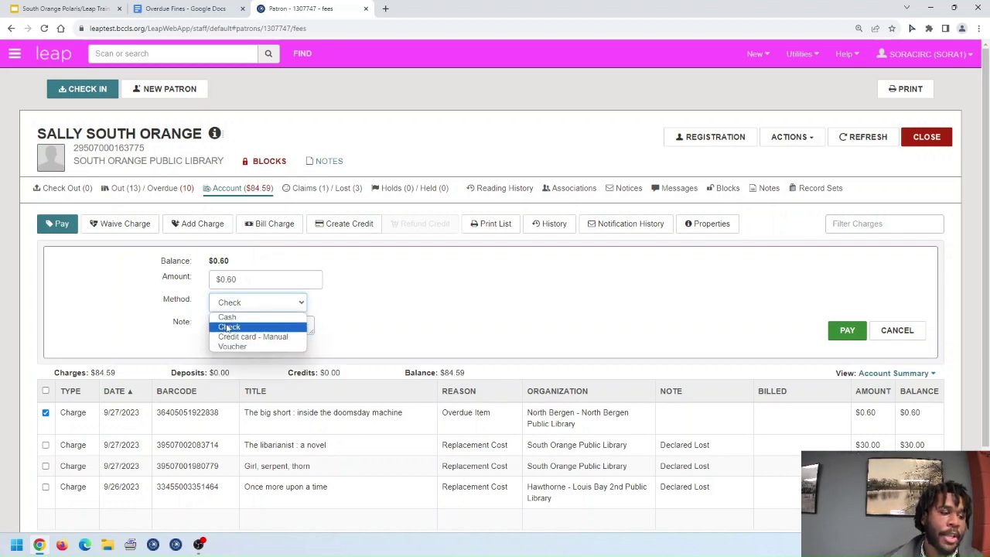
click(228, 318)
click(221, 327)
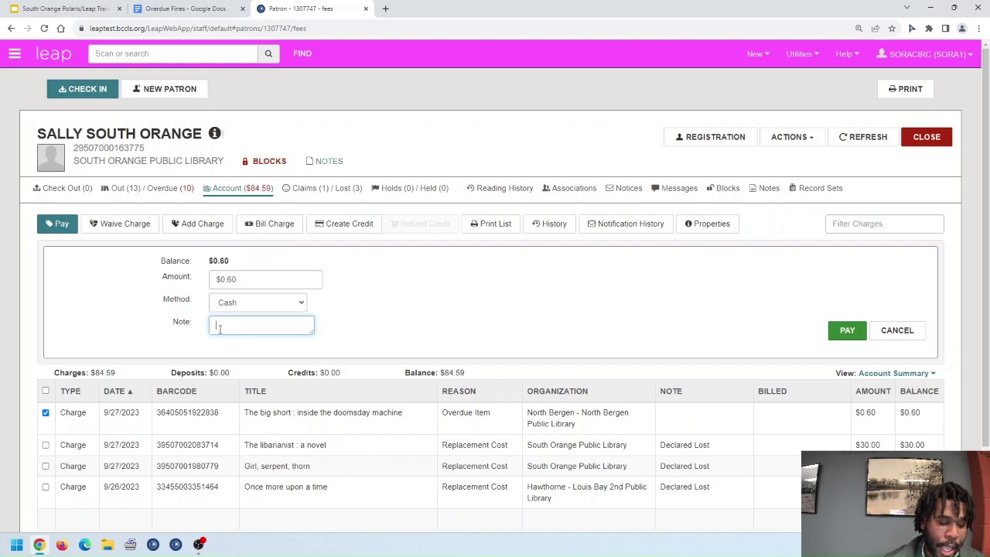
click(835, 339)
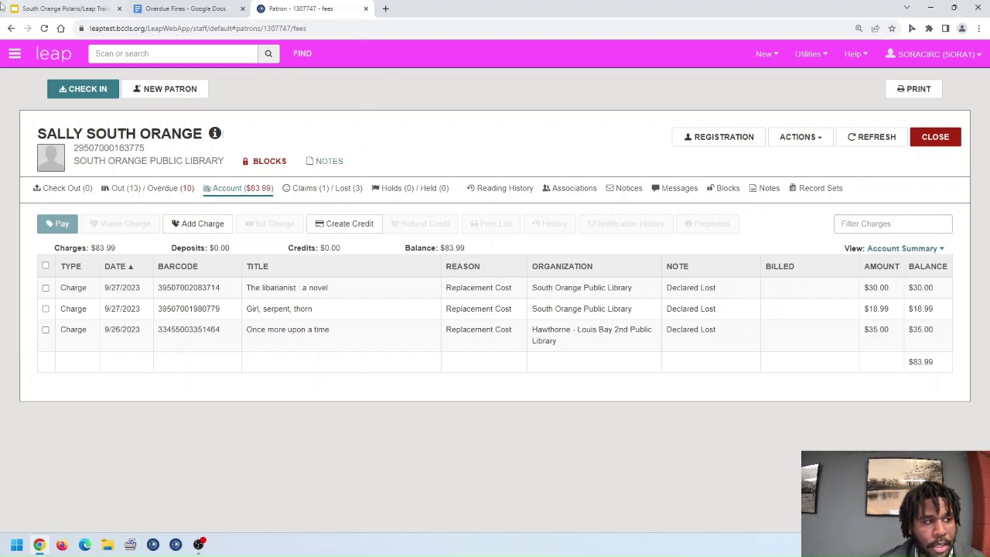
click(98, 16)
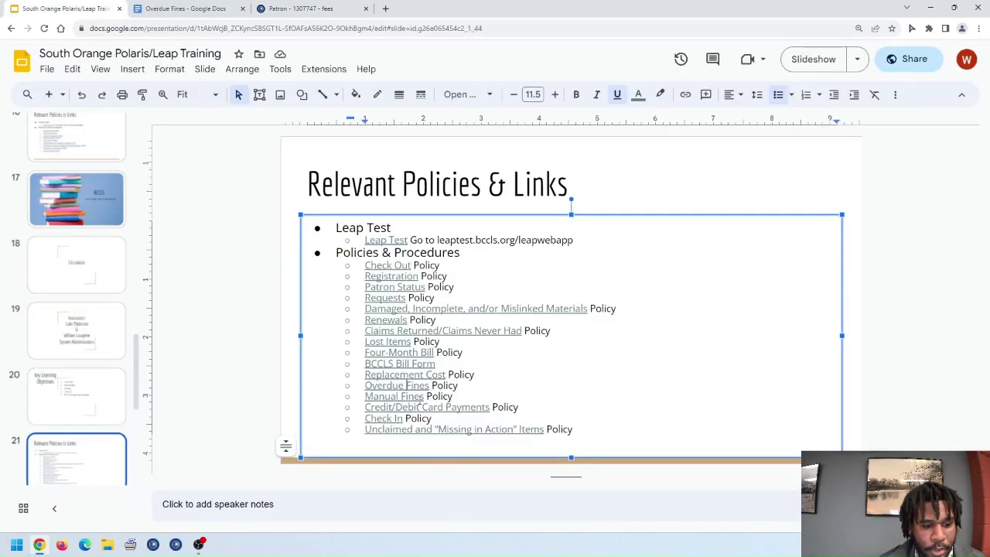
- Open the Manual Fines policy from the slide link, read through Collecting, and return to the Leap fees page
click(420, 398)
click(437, 416)
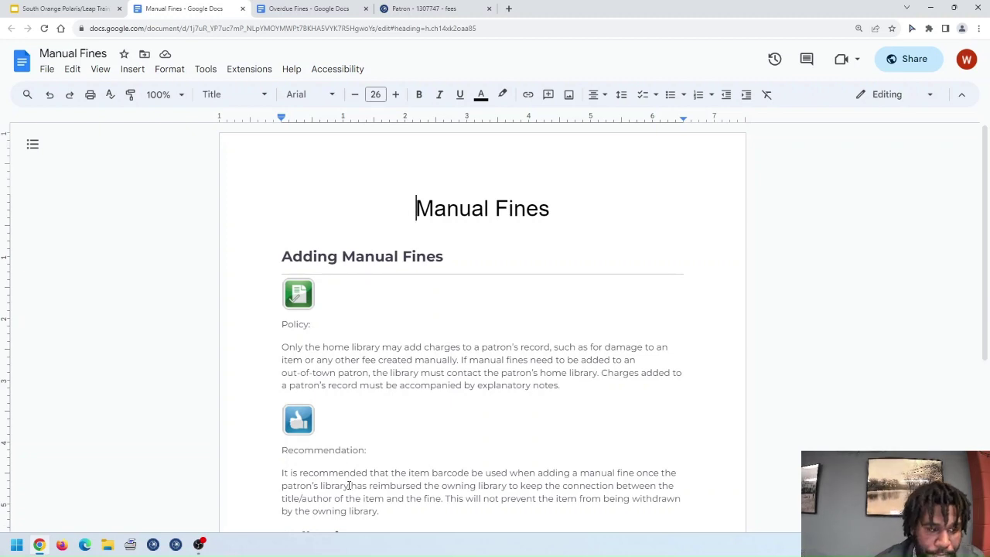
scroll(430, 472, down, 4)
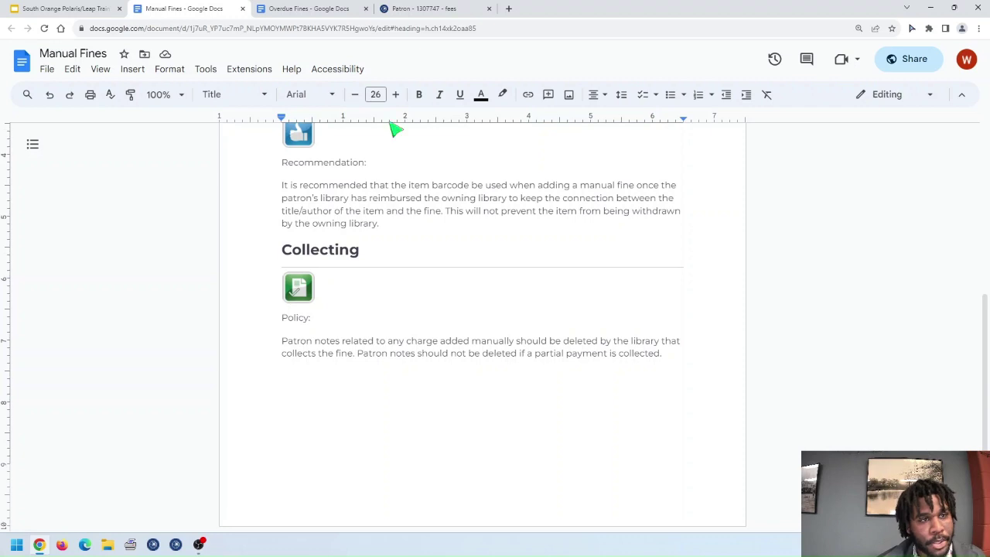
click(424, 9)
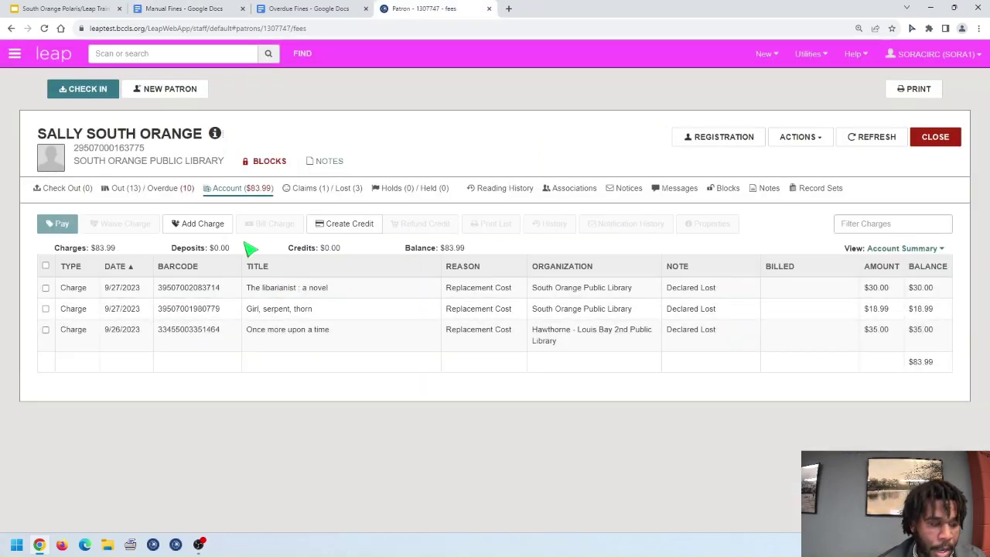
click(204, 230)
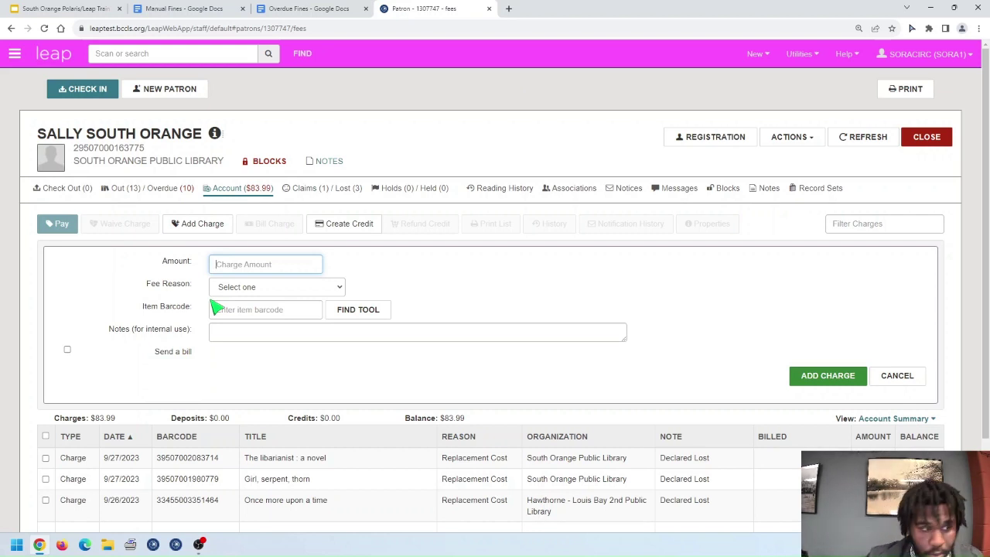
click(239, 307)
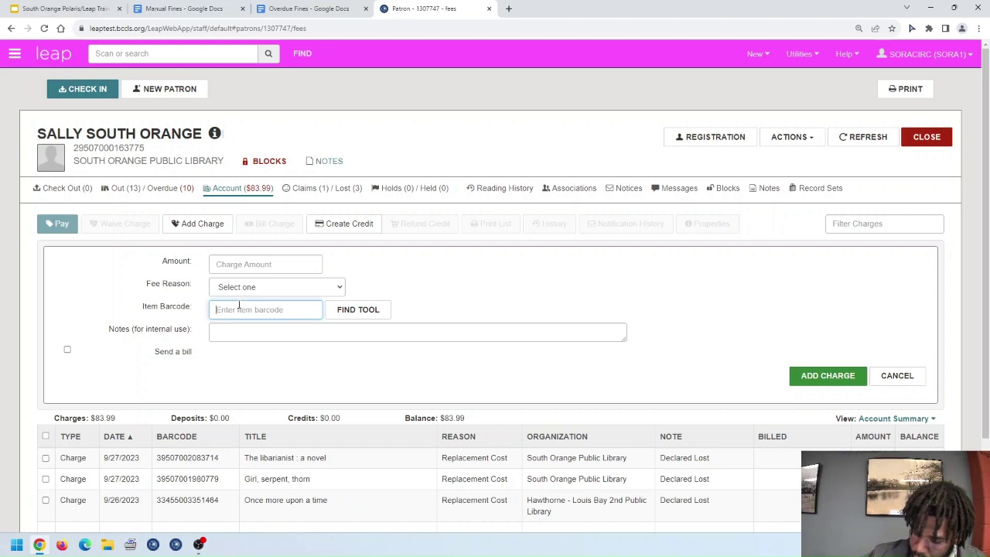
text(39507002083433)
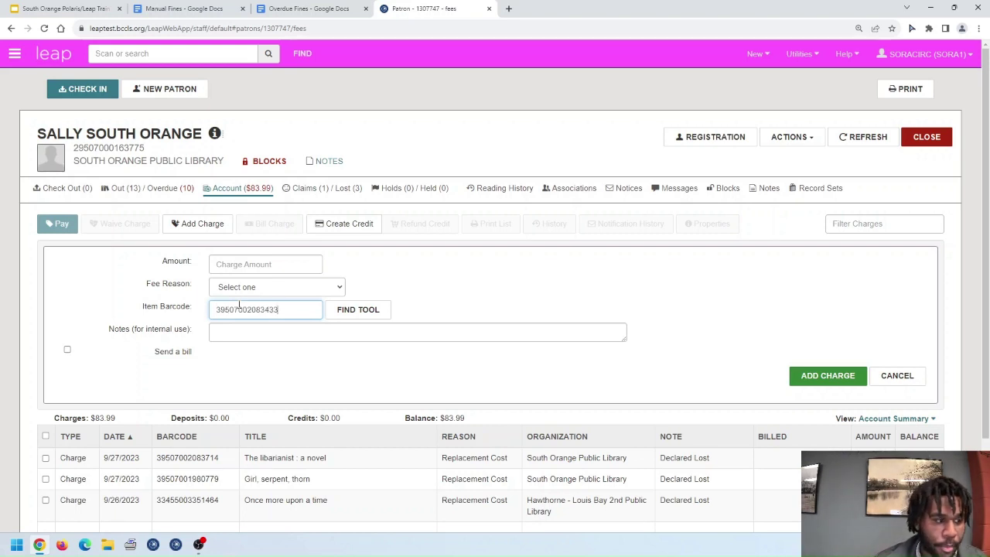
click(256, 266)
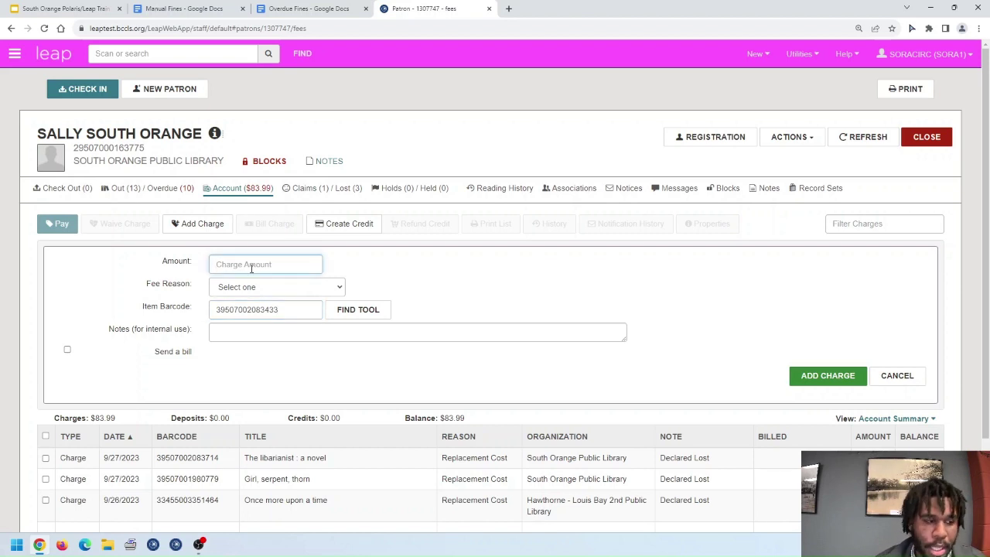
text(3)
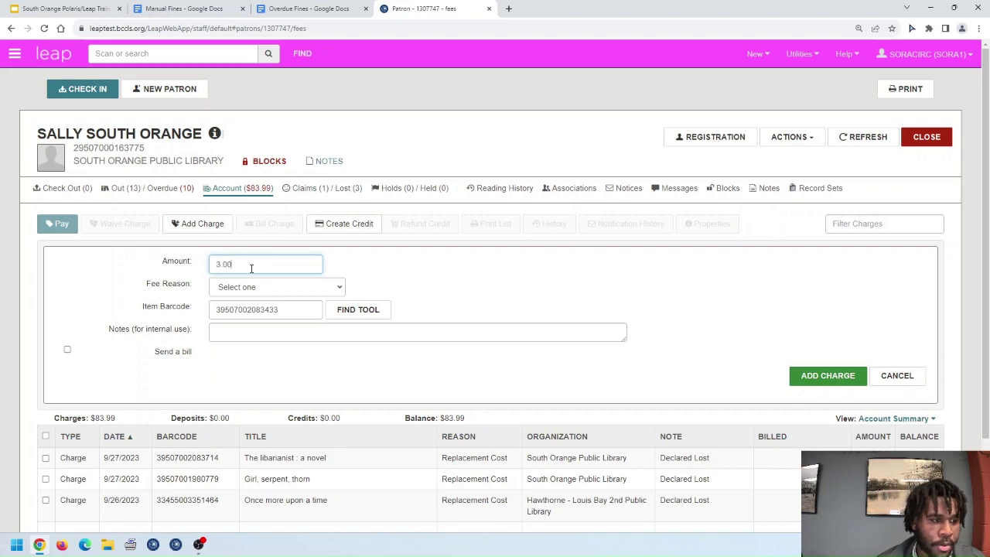
click(288, 333)
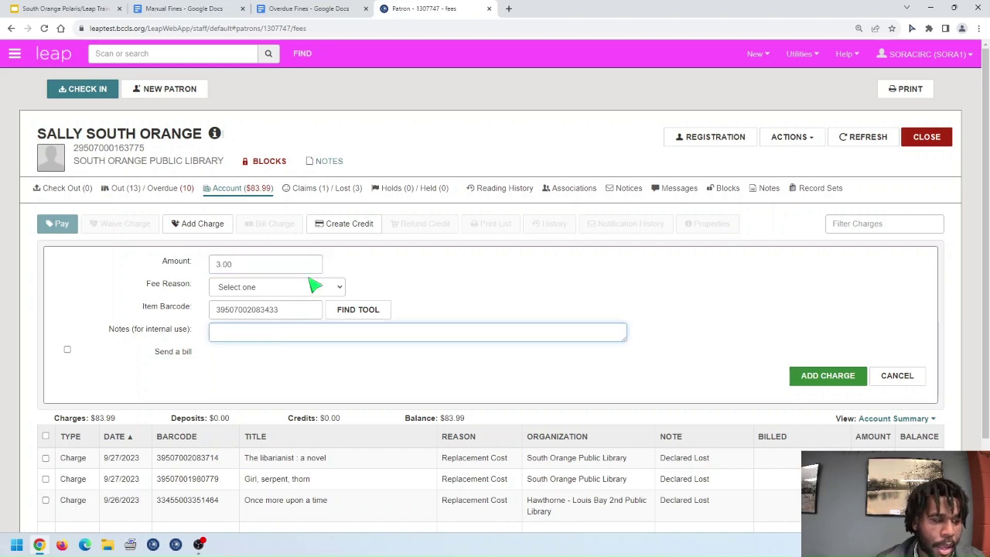
- Set the fee reason to Manual Fine, add the note 'broken DVD case', and save the charge
click(340, 287)
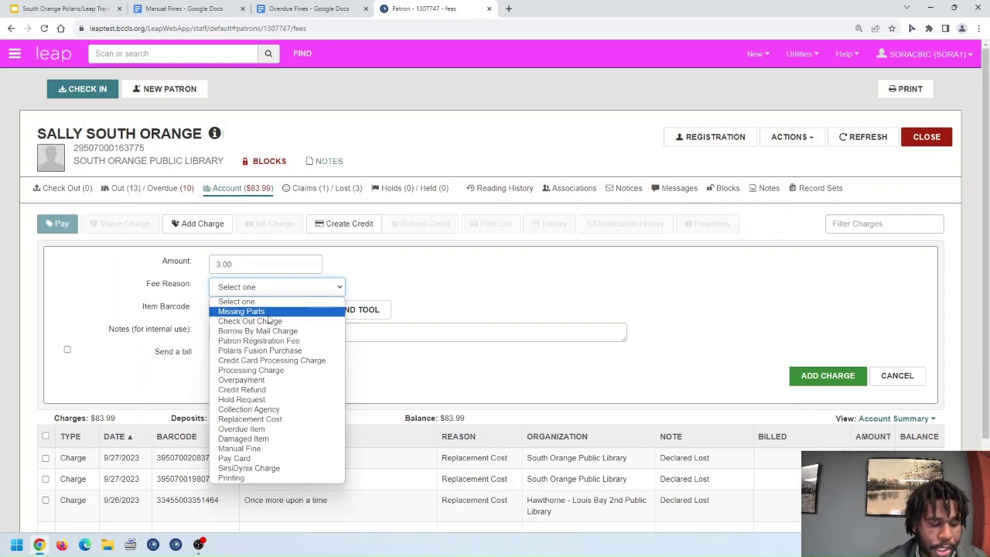
click(262, 438)
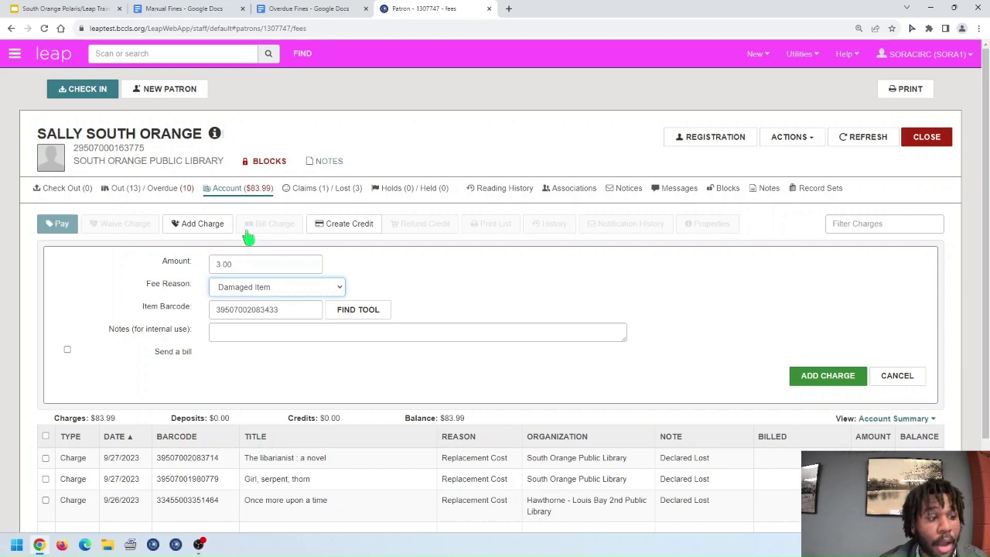
click(259, 287)
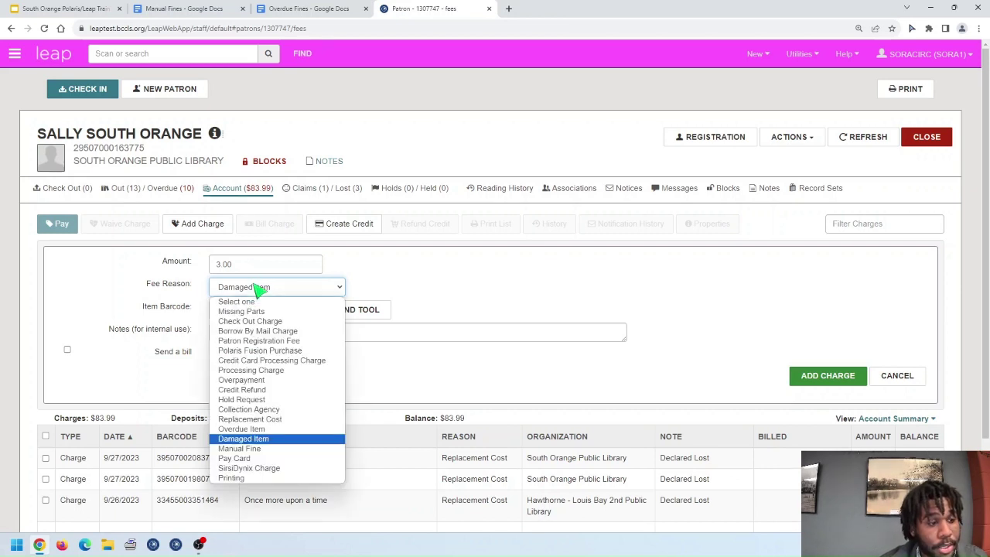
click(241, 449)
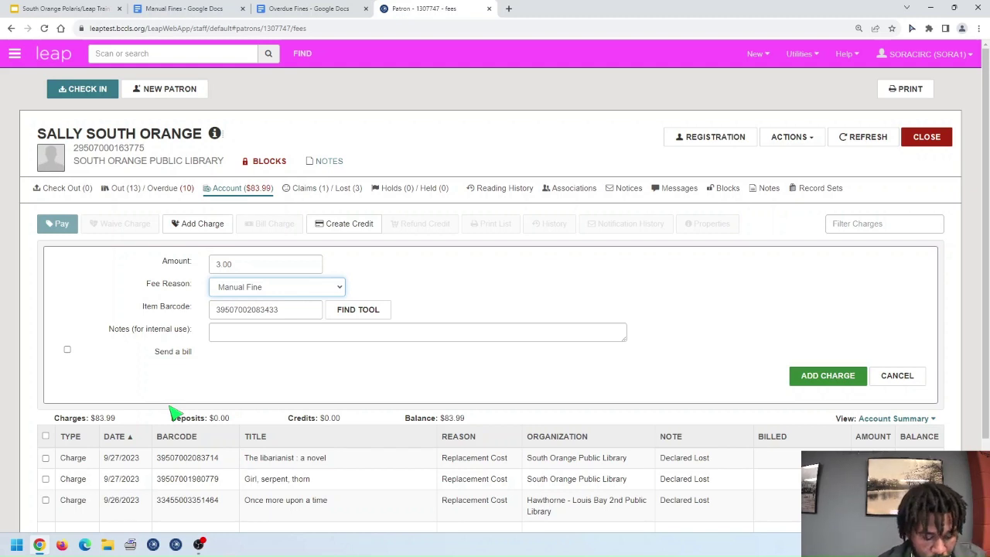
click(224, 332)
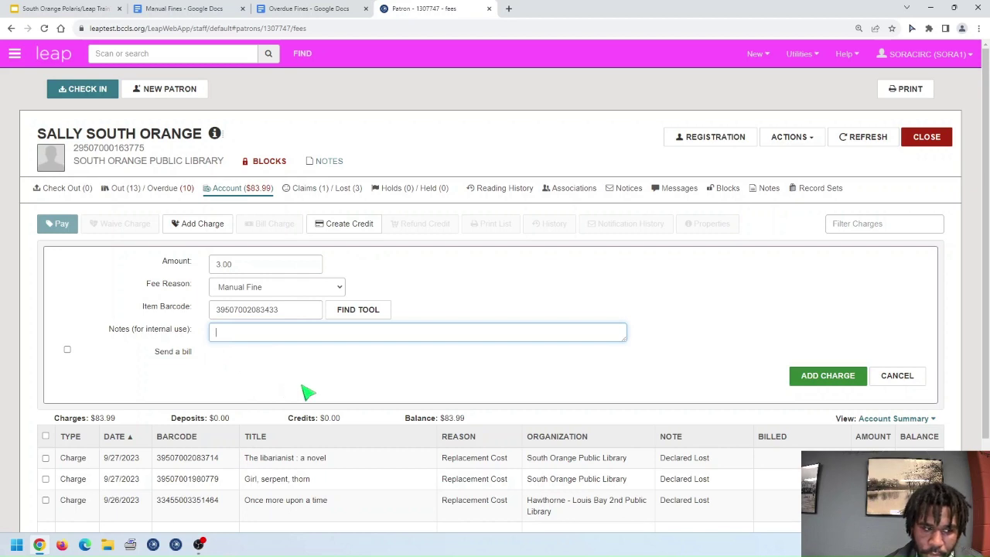
click(337, 331)
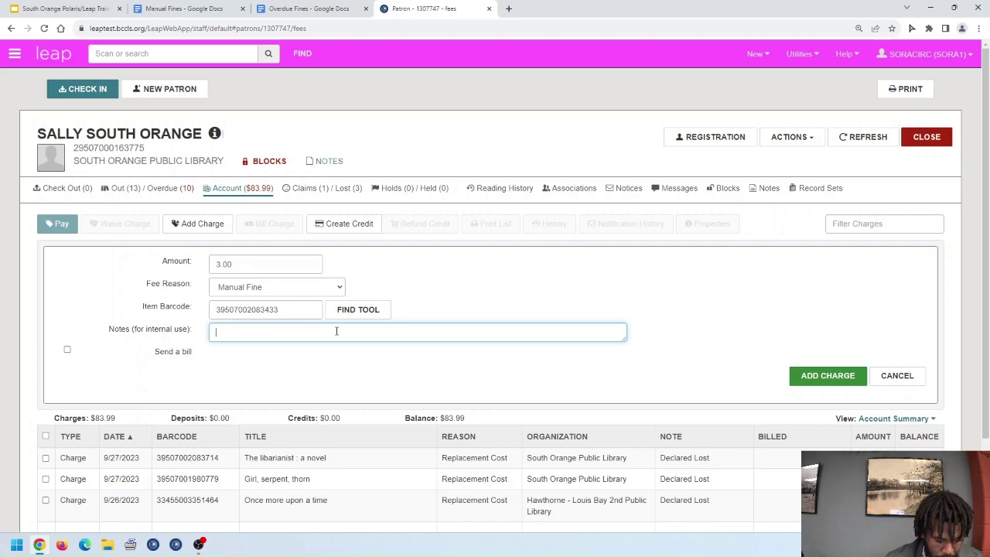
text(broken)
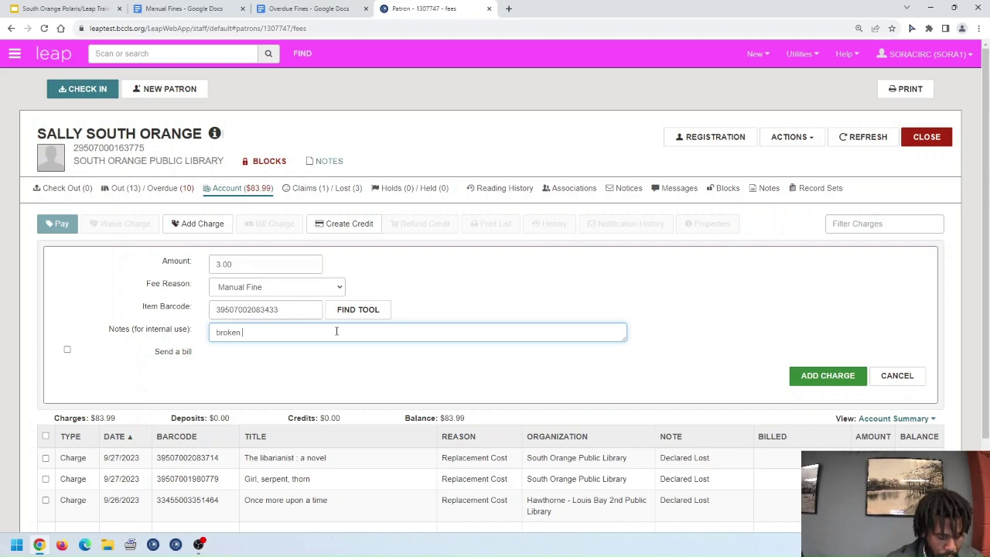
text( DVD )
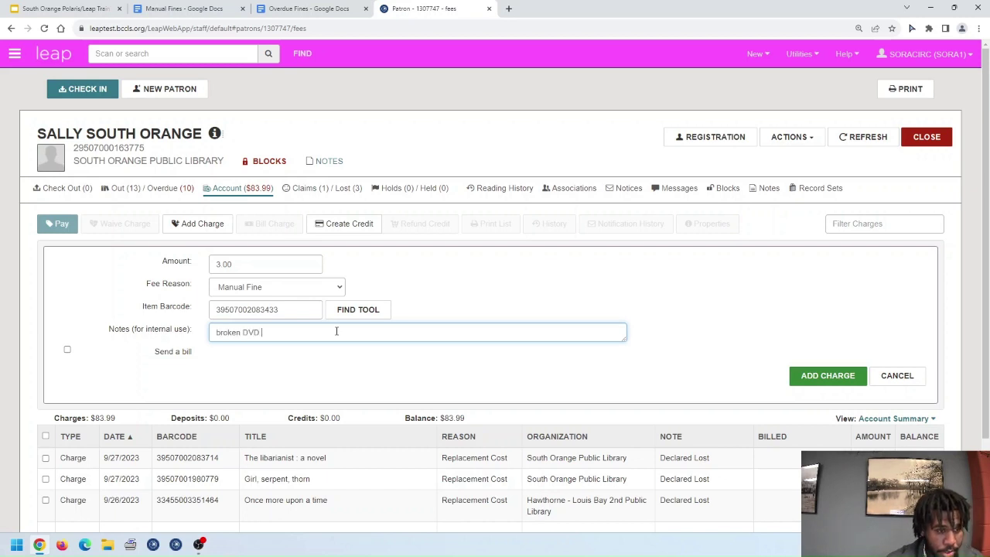
text(case)
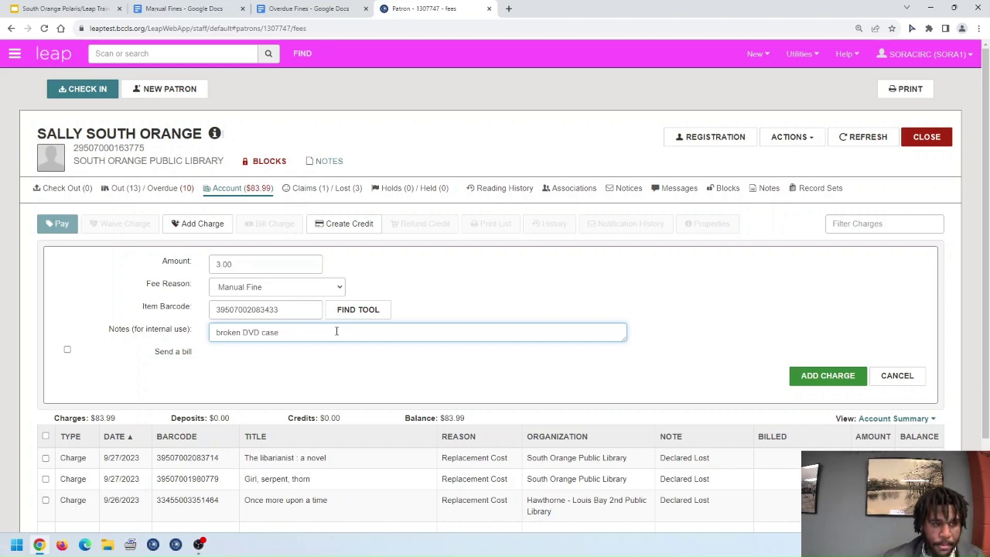
click(808, 375)
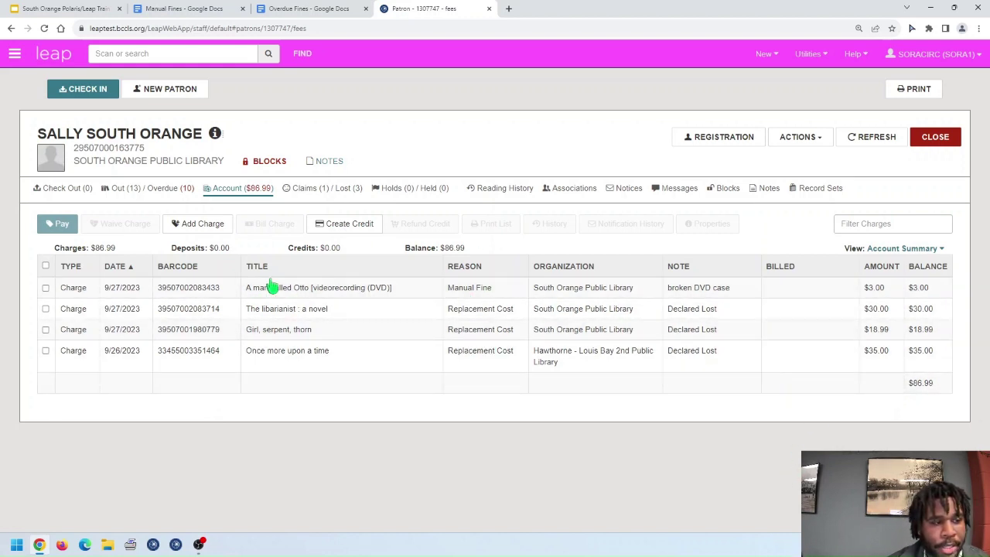
- Open the account view dropdown showing the Collection Agency and Transaction Summary options
click(928, 256)
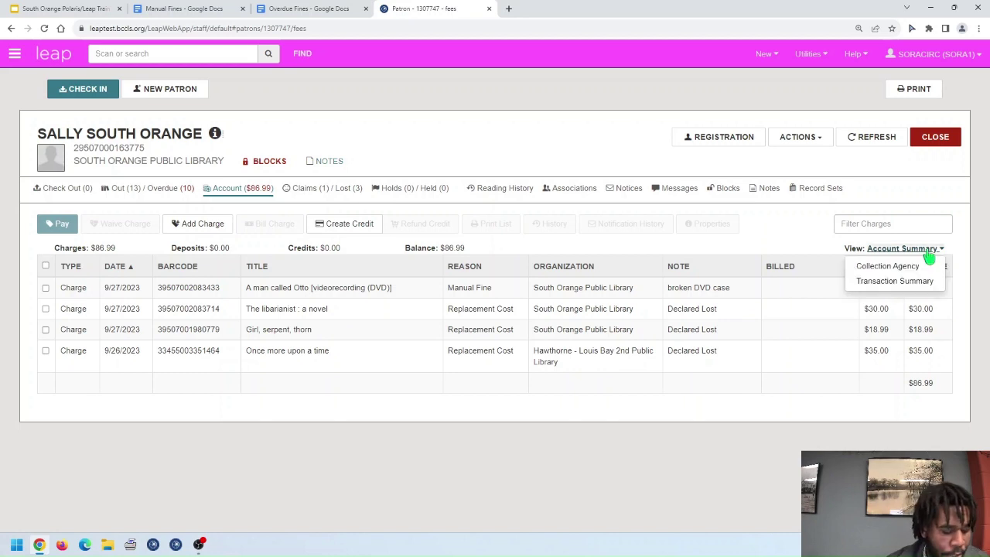
- Switch to Transaction Summary and open the Properties of the $0.60 overdue item payment
click(901, 285)
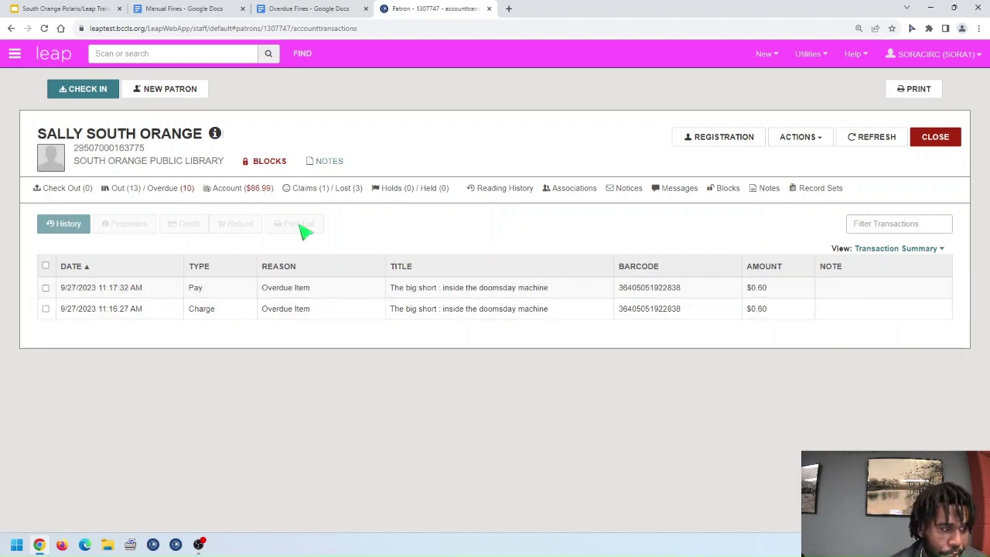
click(46, 288)
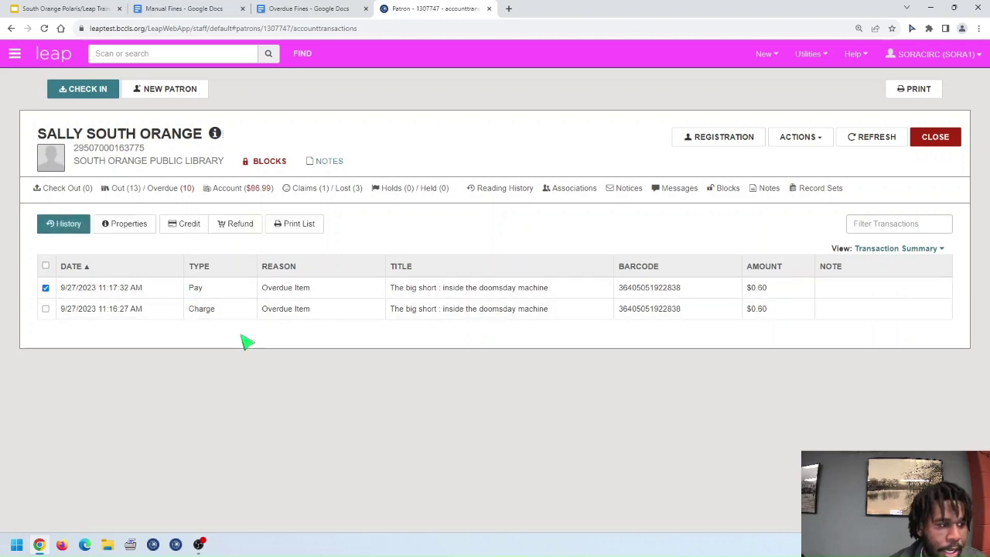
click(130, 231)
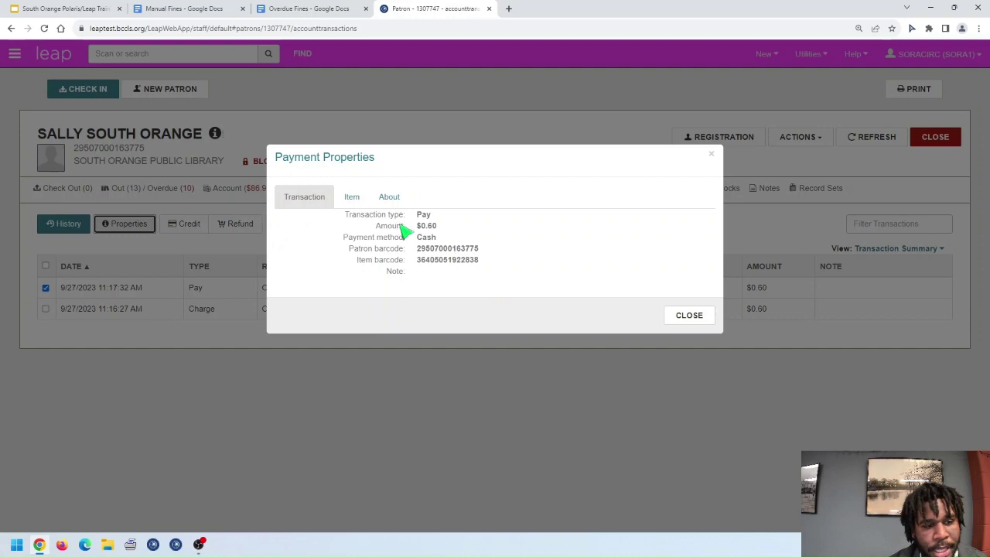
- Review the payment's Item and About details, close Payment Properties, and deselect the Pay row
click(355, 203)
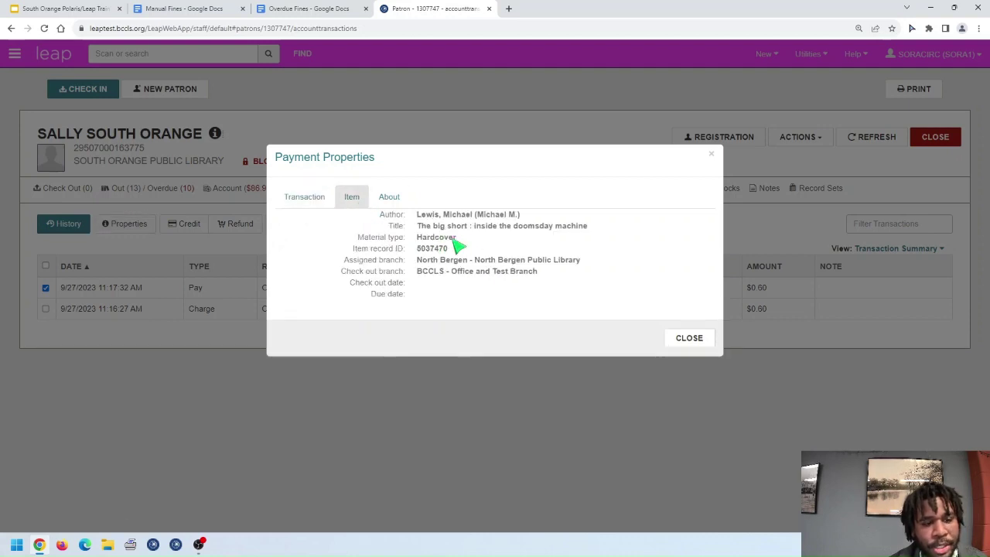
click(386, 199)
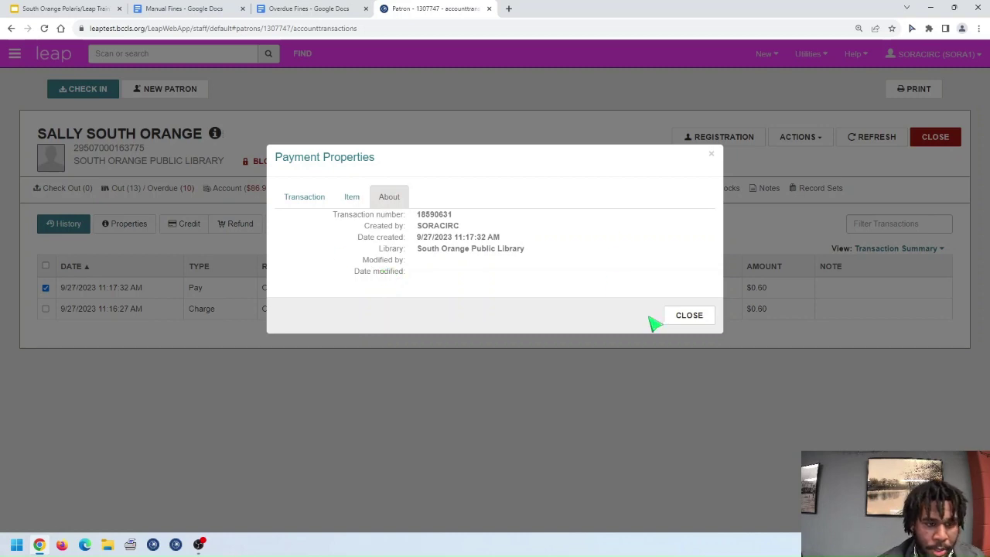
click(681, 318)
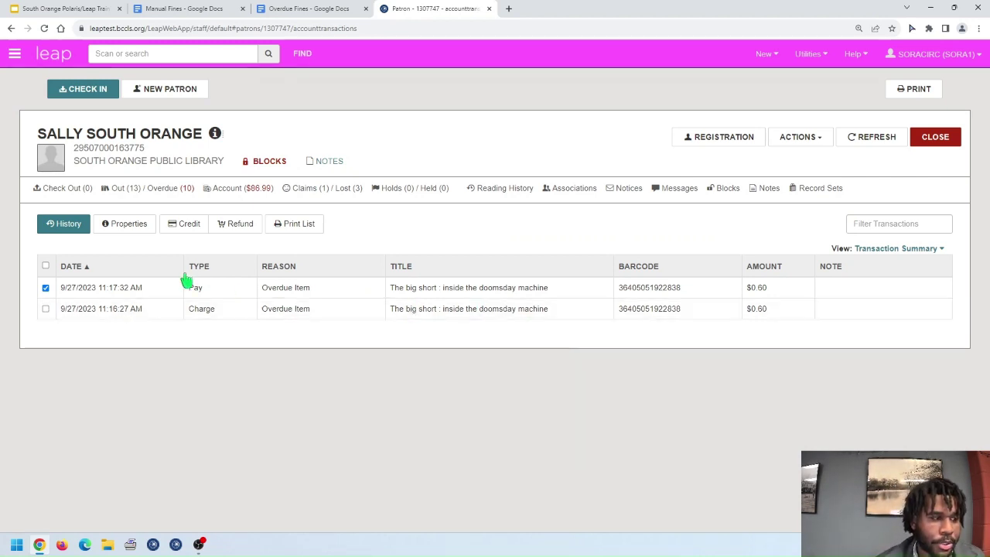
click(46, 290)
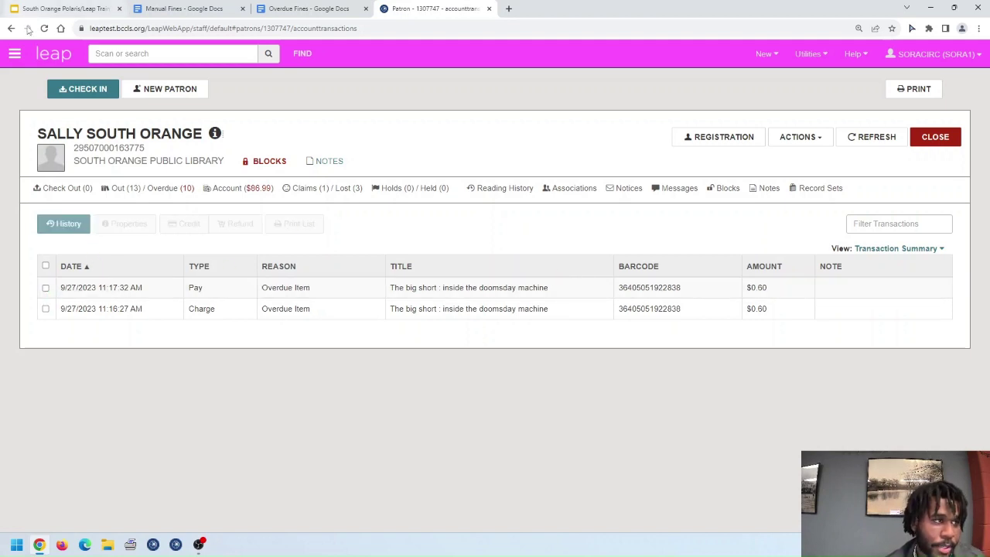
- Open the Credit/Debit Card Payments policy document from its link on slide 21
click(62, 8)
click(470, 410)
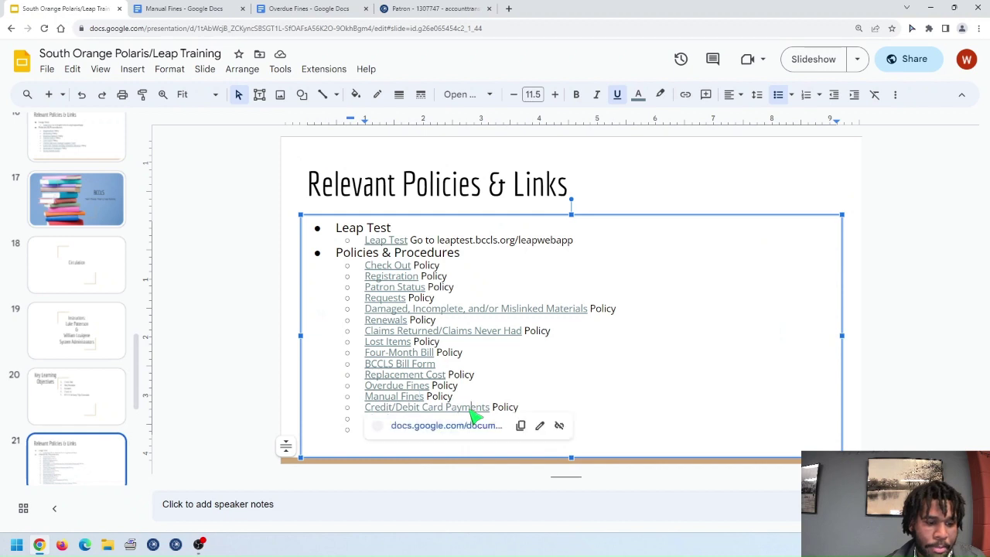
click(470, 427)
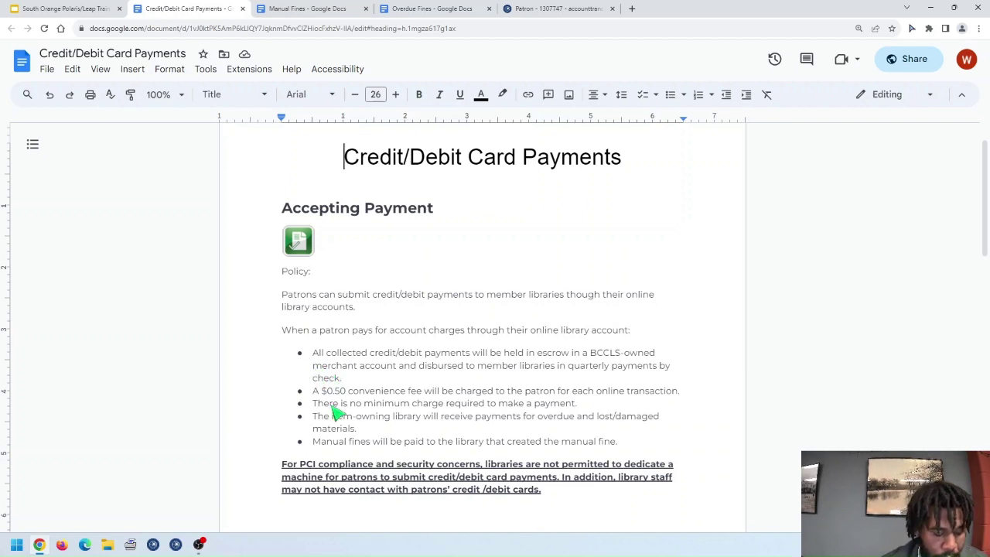
- Scroll the card payment policy to Refunds (no card refunds), then return to the patron's Leap tab
scroll(379, 412, down, 2)
scroll(379, 412, down, 4)
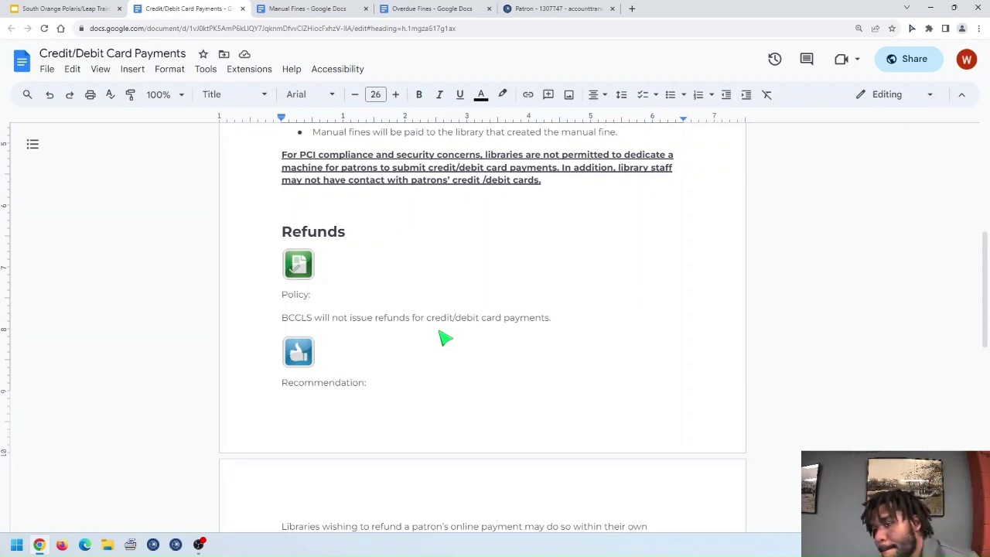
click(533, 9)
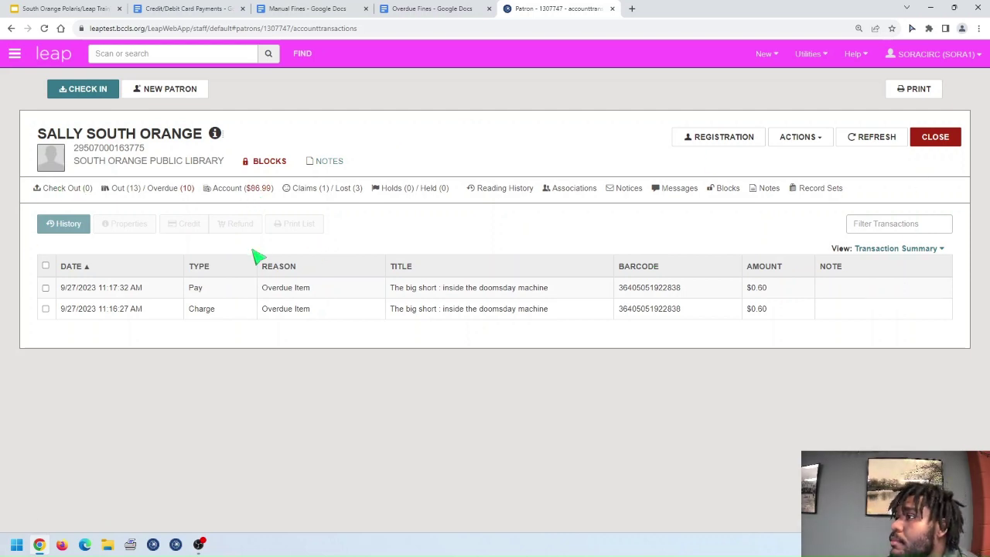
- Start paying the $3.00 broken DVD case Manual Fine, deselect it, and open Leap's empty Check In screen
click(233, 195)
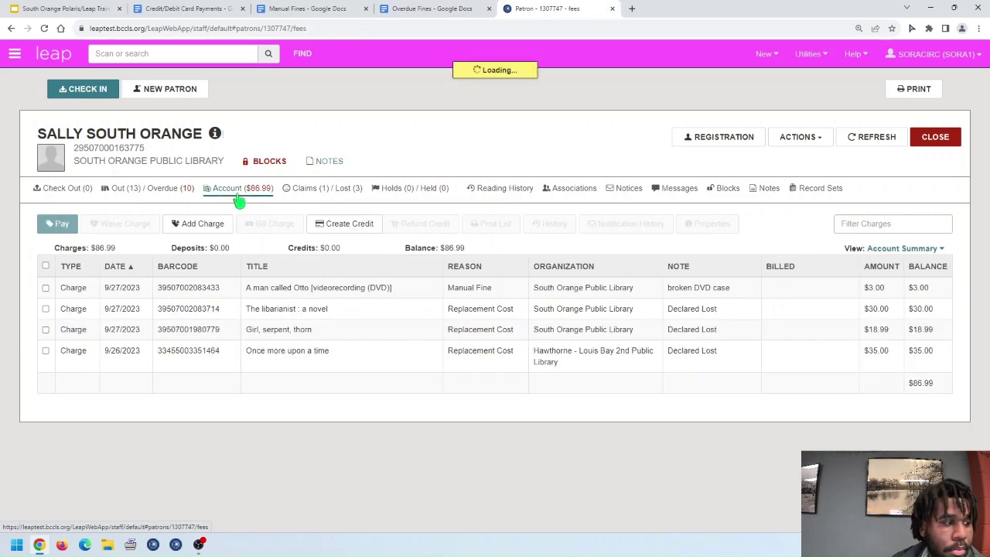
click(46, 288)
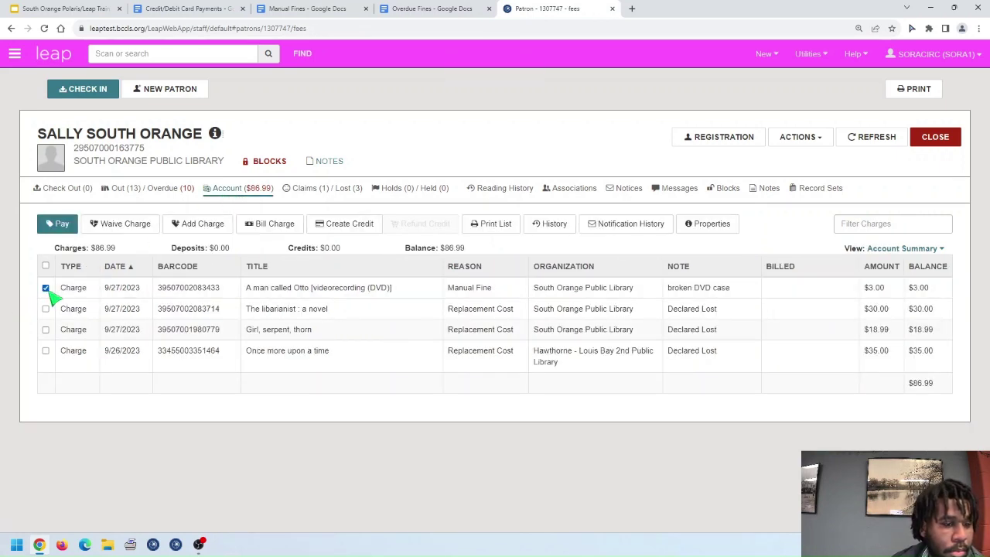
click(67, 231)
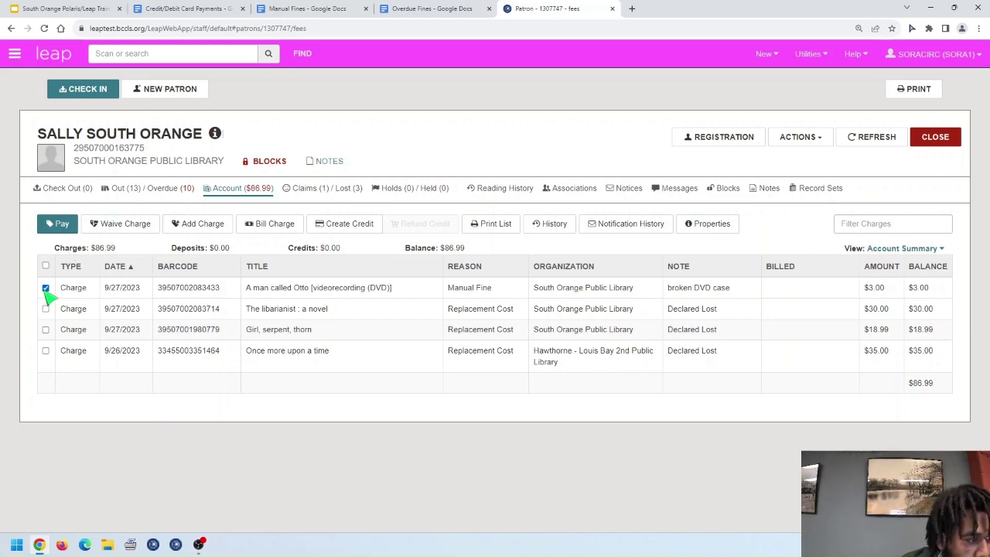
click(46, 289)
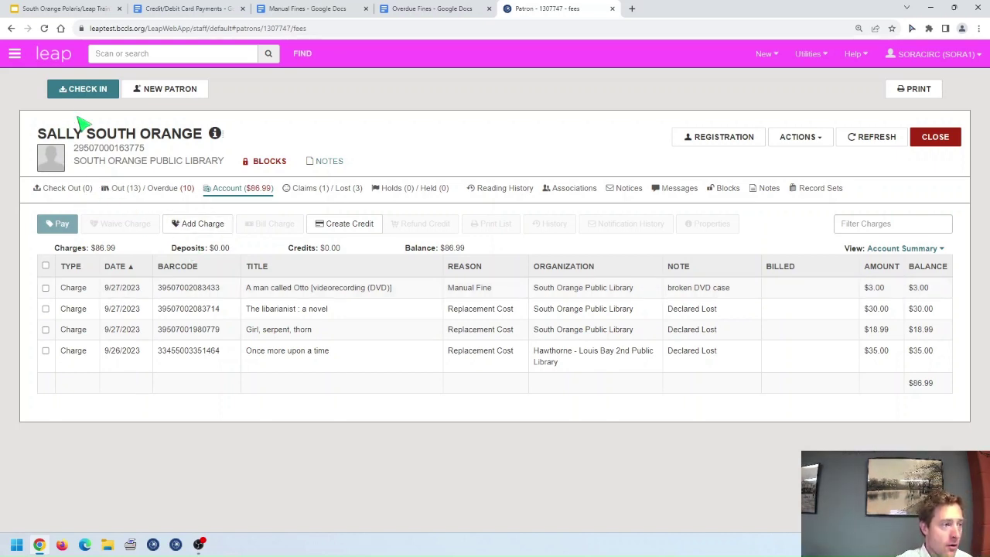
click(83, 89)
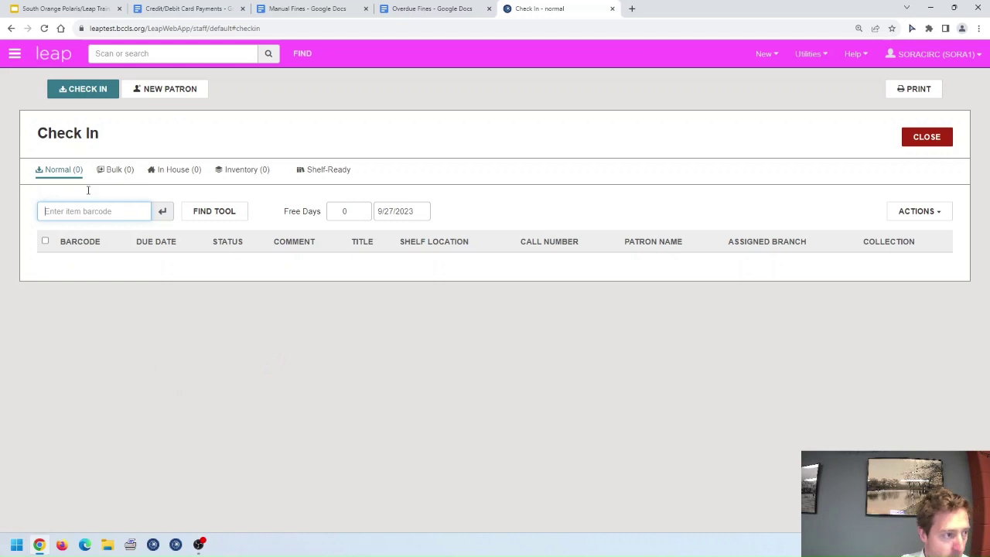
click(61, 9)
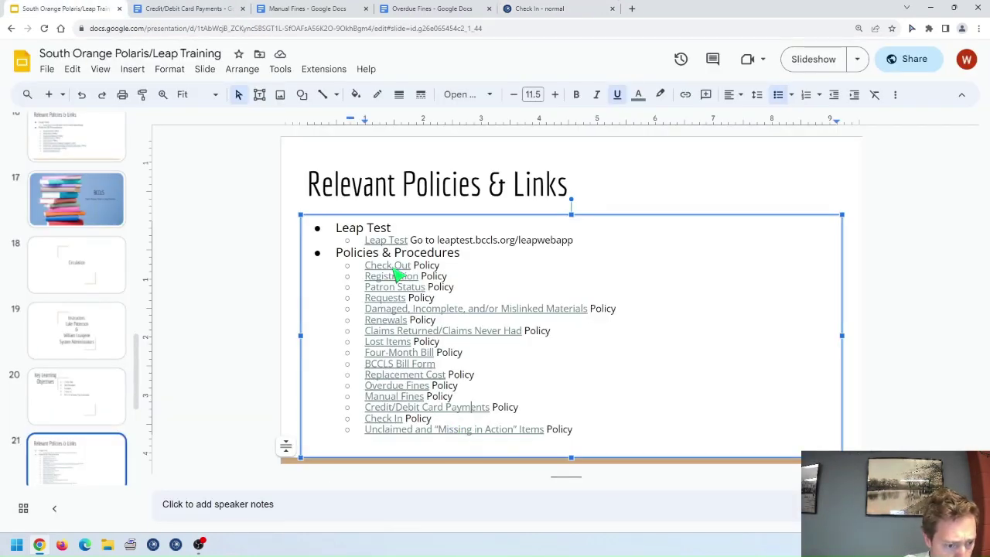
- Open the Check In policy Google Doc through slide 21's Check In link
click(393, 430)
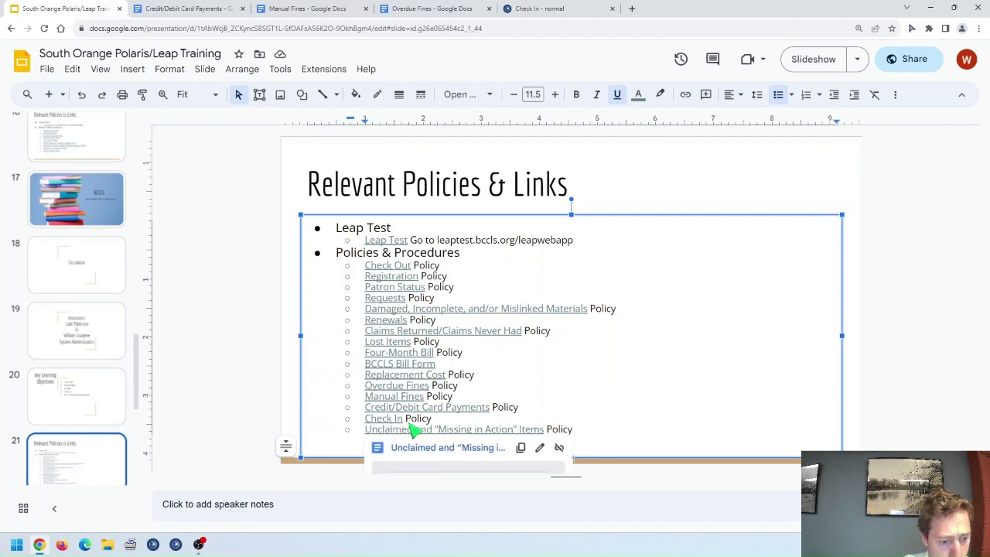
click(389, 420)
click(413, 441)
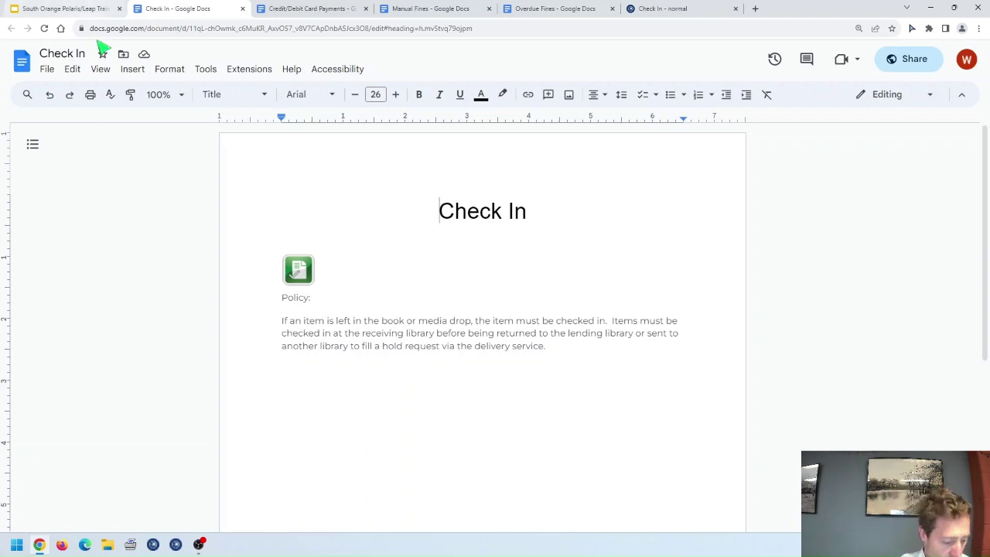
- Switch back to Leap's empty Normal Check In screen
click(669, 9)
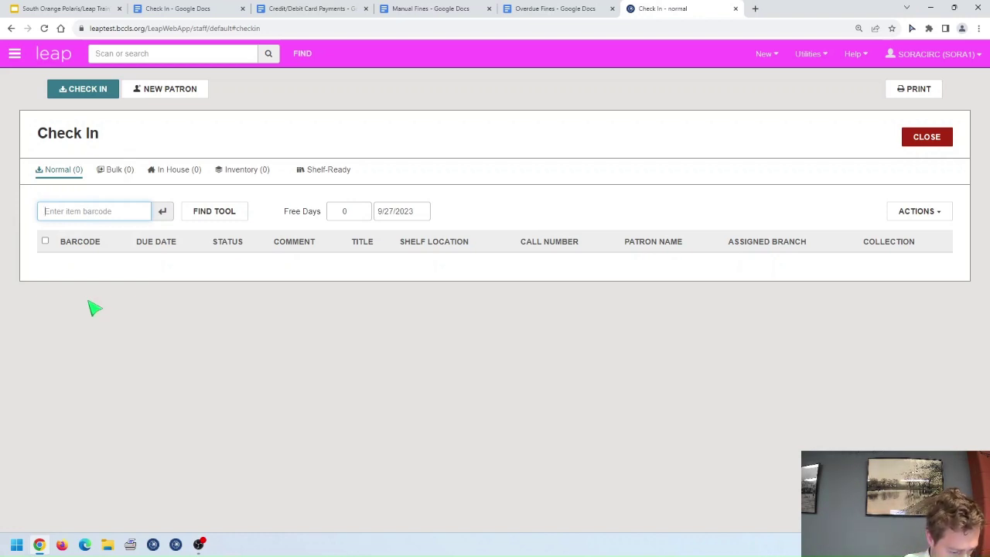
text(39130091222968)
key(Return)
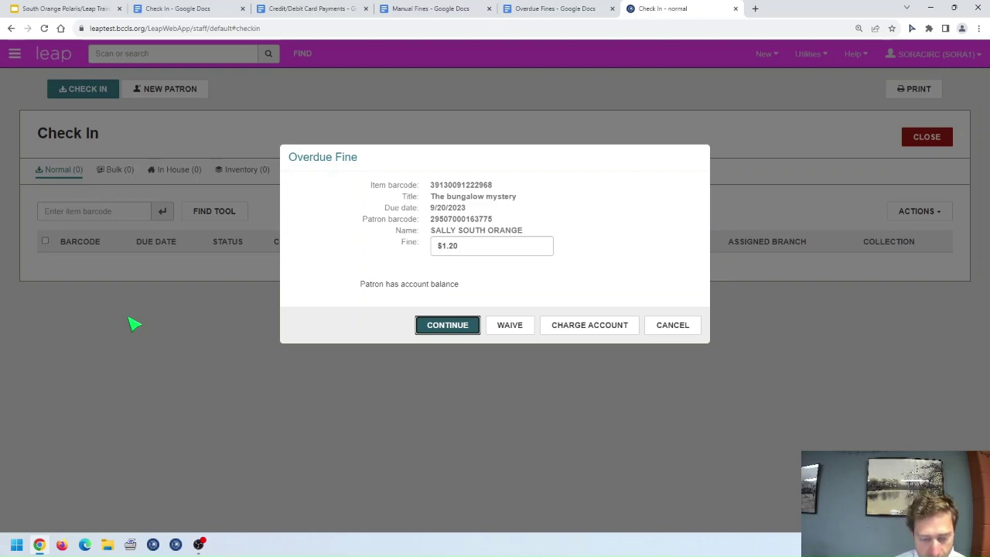
click(590, 330)
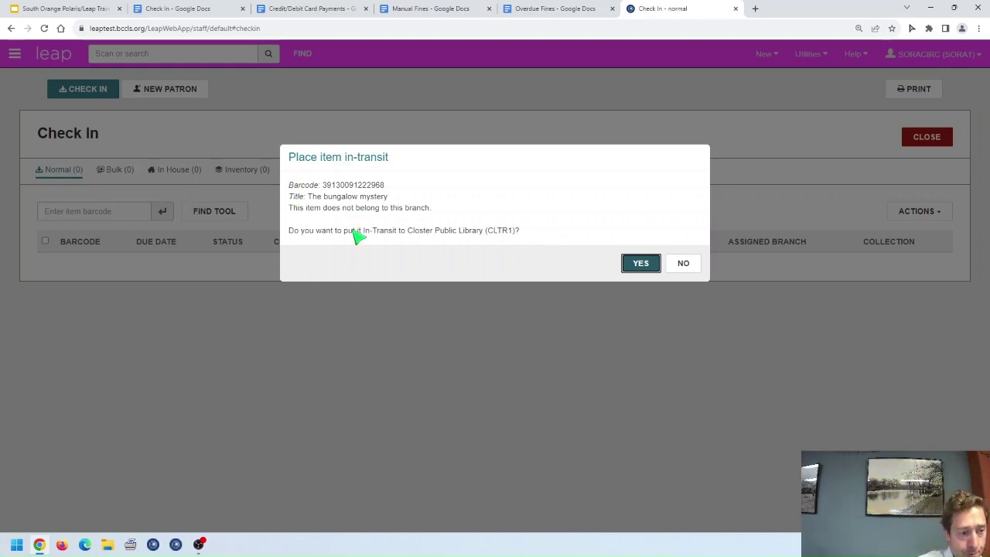
drag(299, 209, 433, 220)
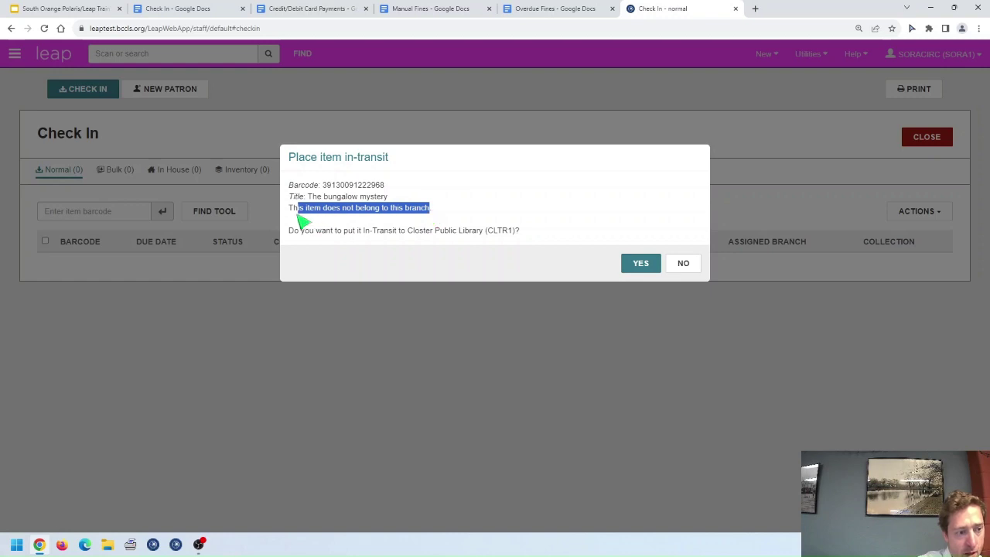
drag(298, 216, 563, 243)
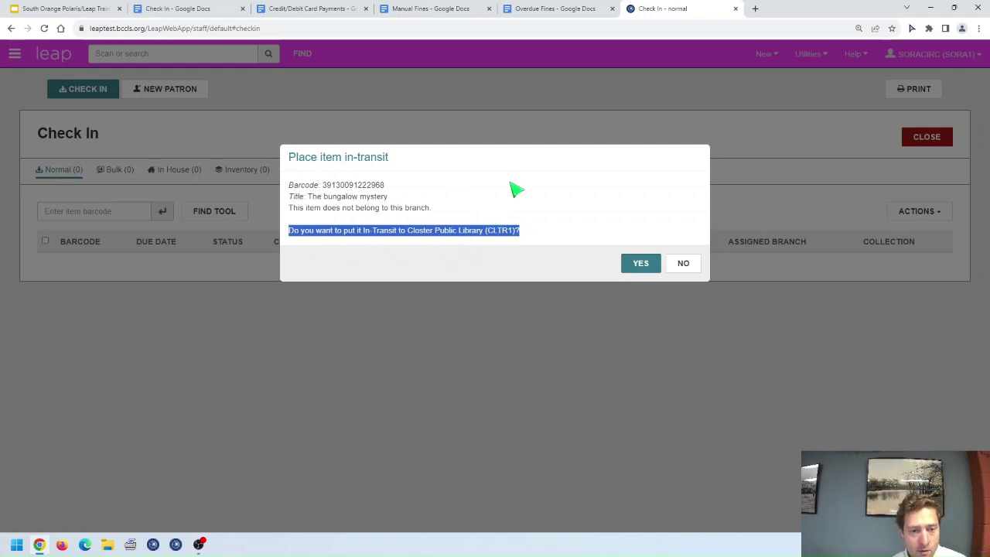
click(640, 265)
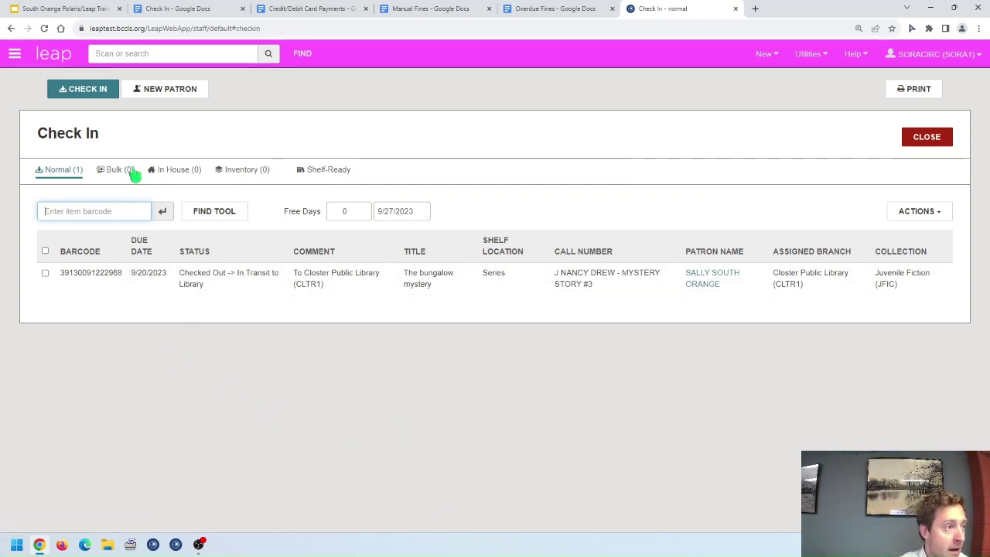
- Open the Unclaimed and 'Missing in Action' Items policy doc from the training slides' link
click(85, 9)
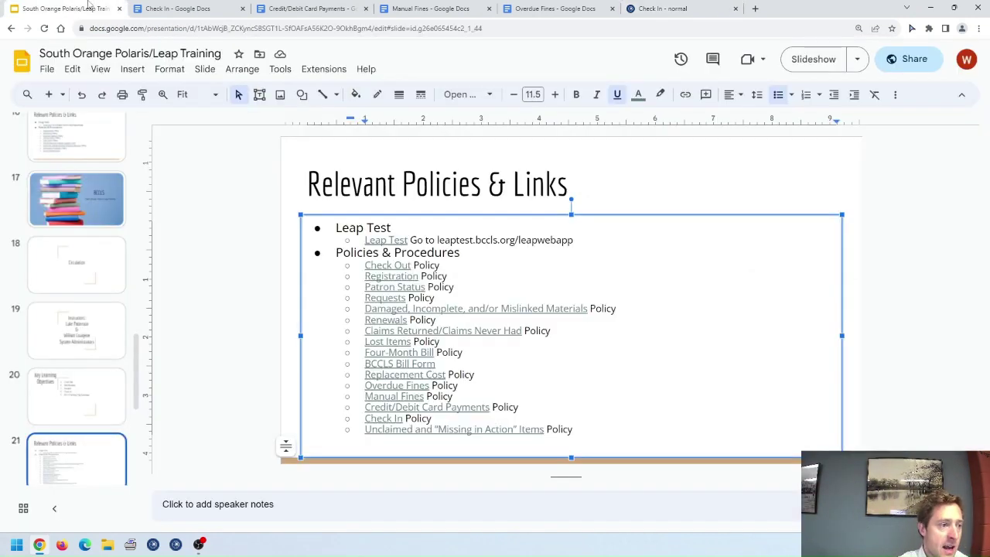
click(510, 430)
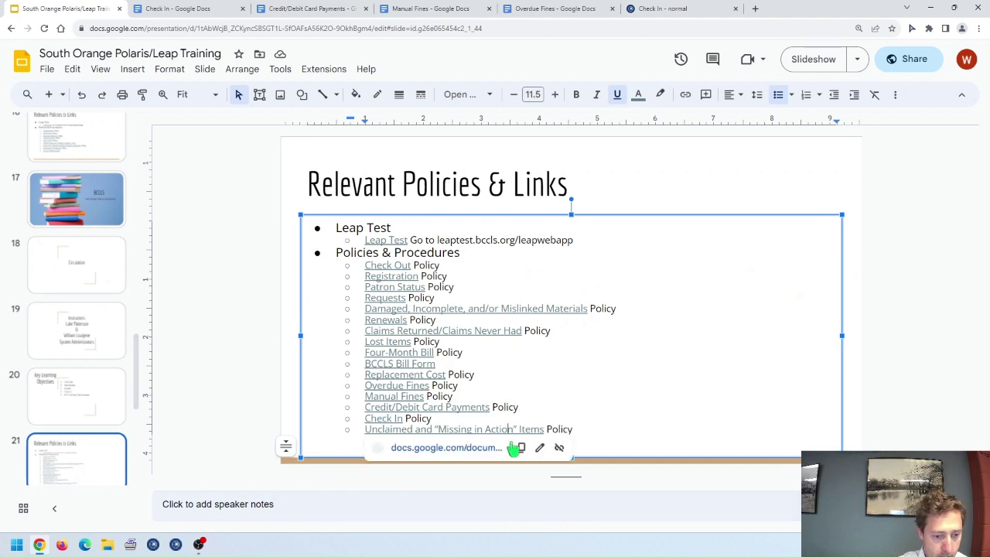
click(425, 448)
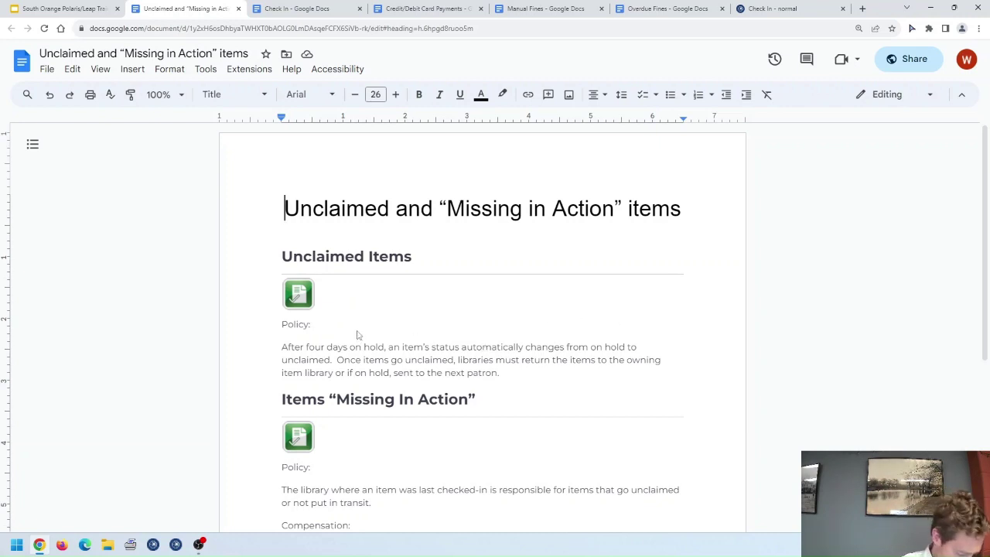
click(822, 7)
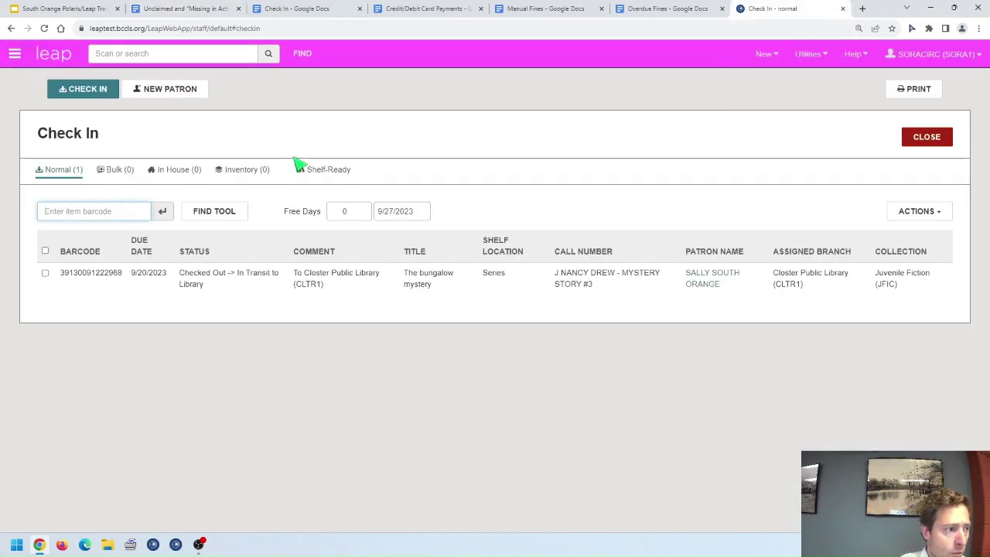
click(87, 213)
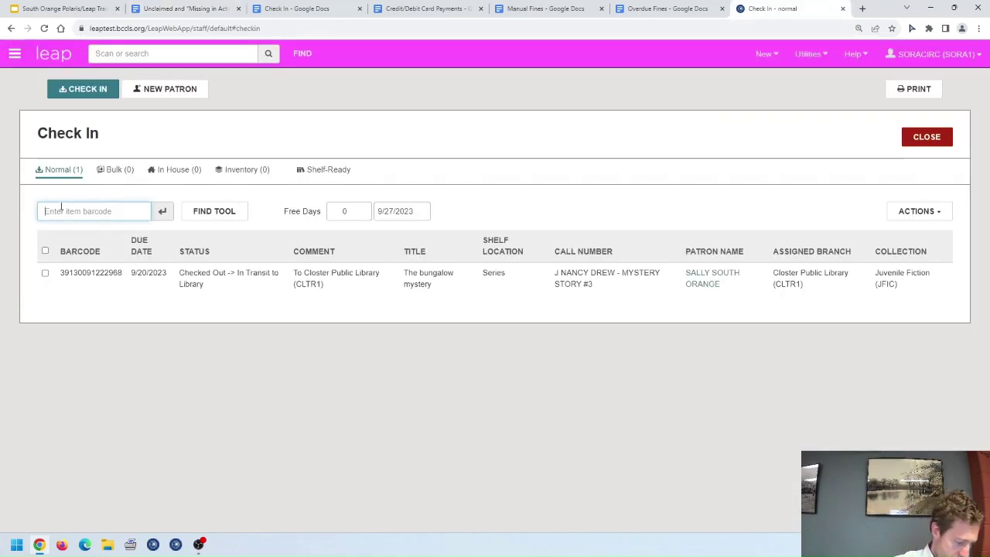
text(39123090927695)
key(Return)
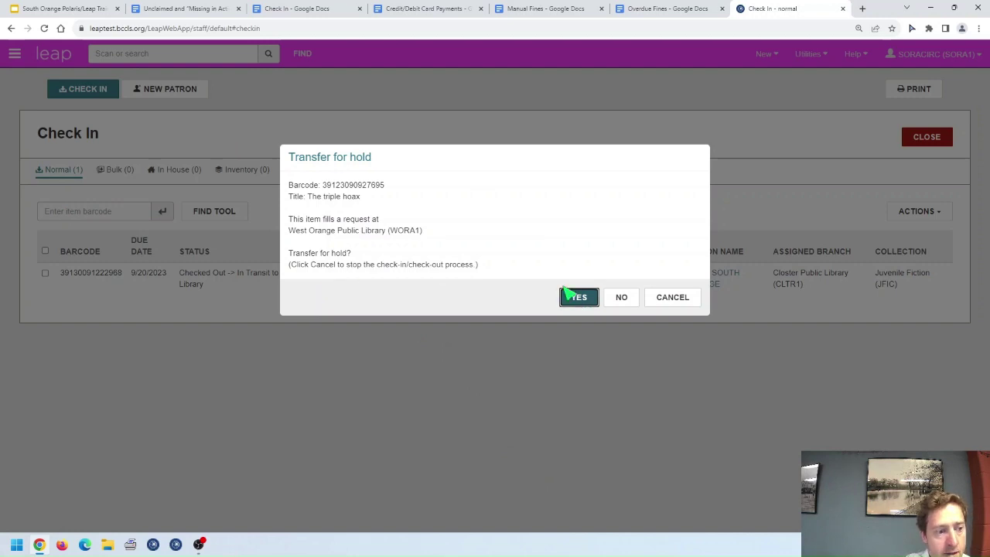
drag(289, 263, 488, 281)
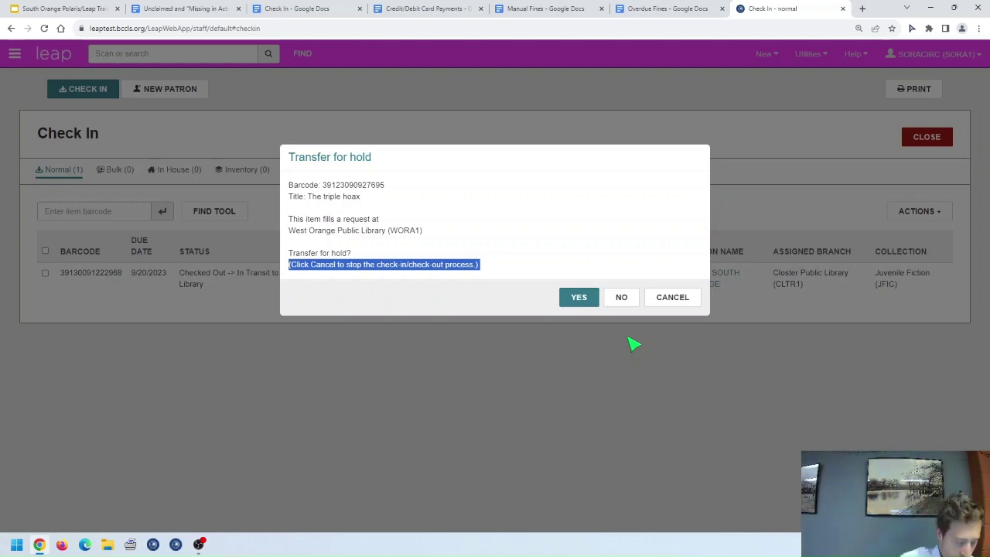
click(76, 8)
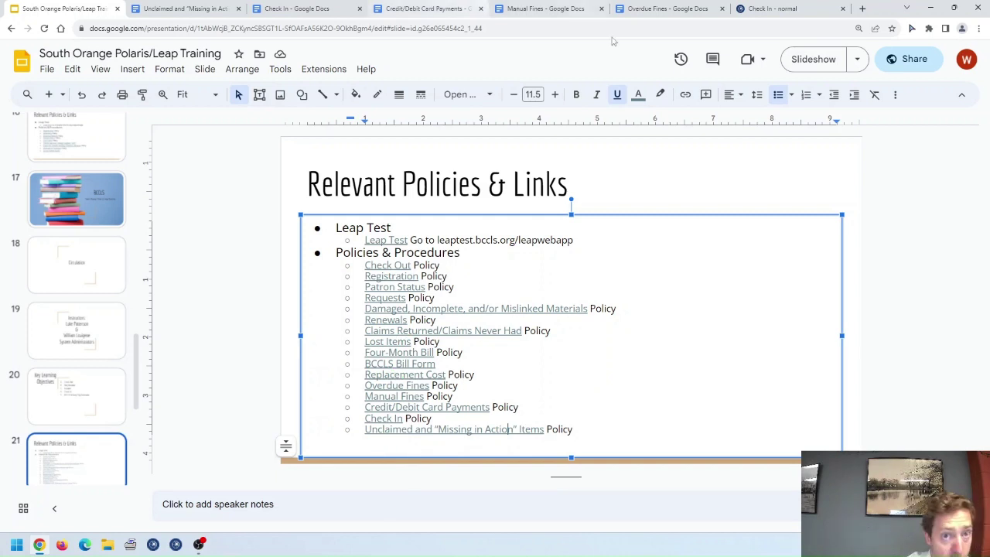
- Back in Leap, approve transferring The triple hoax to West Orange Public Library for its hold
click(771, 9)
click(579, 296)
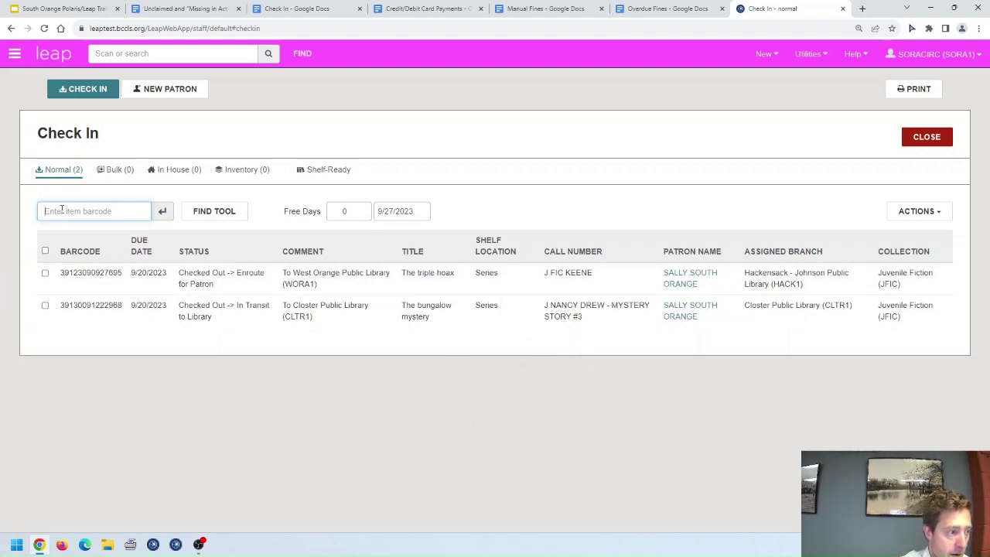
text(39110090789373)
key(Return)
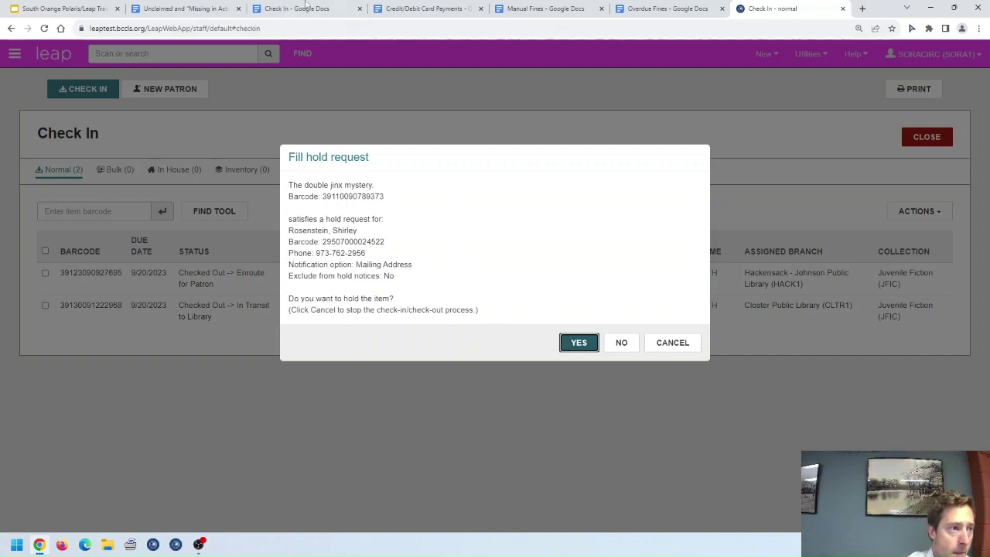
click(47, 9)
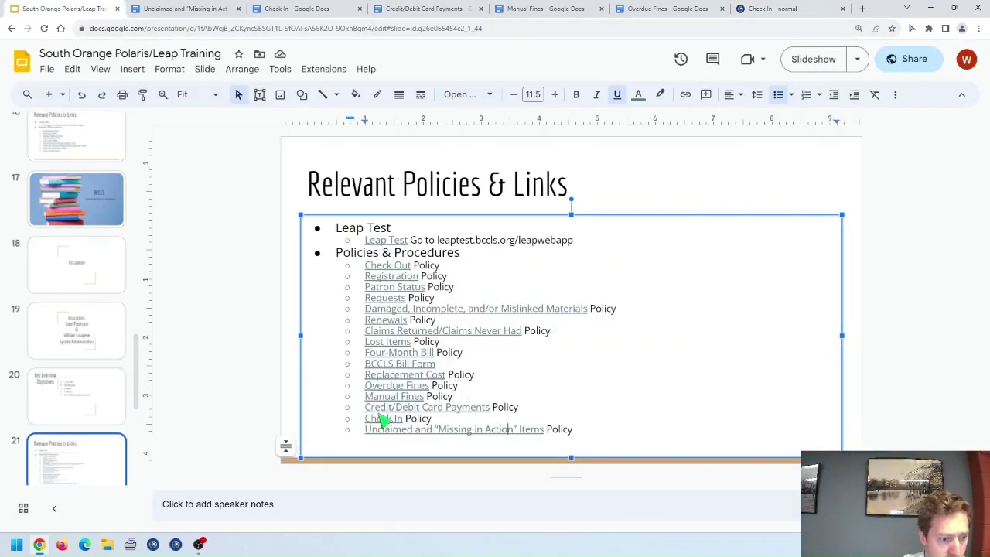
- Open the Requests policy doc from the slides' Requests link, then return to Leap's fill-hold prompt
click(385, 302)
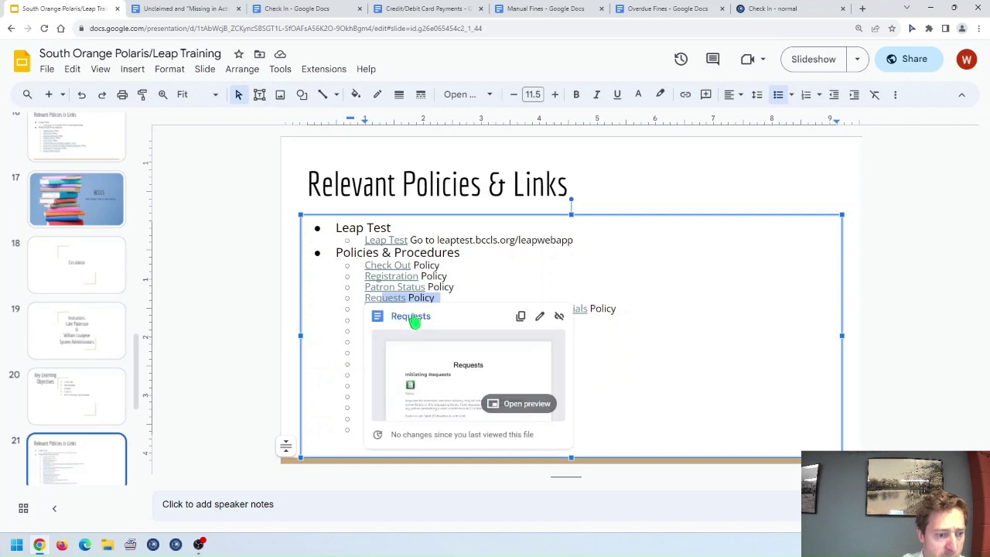
click(413, 318)
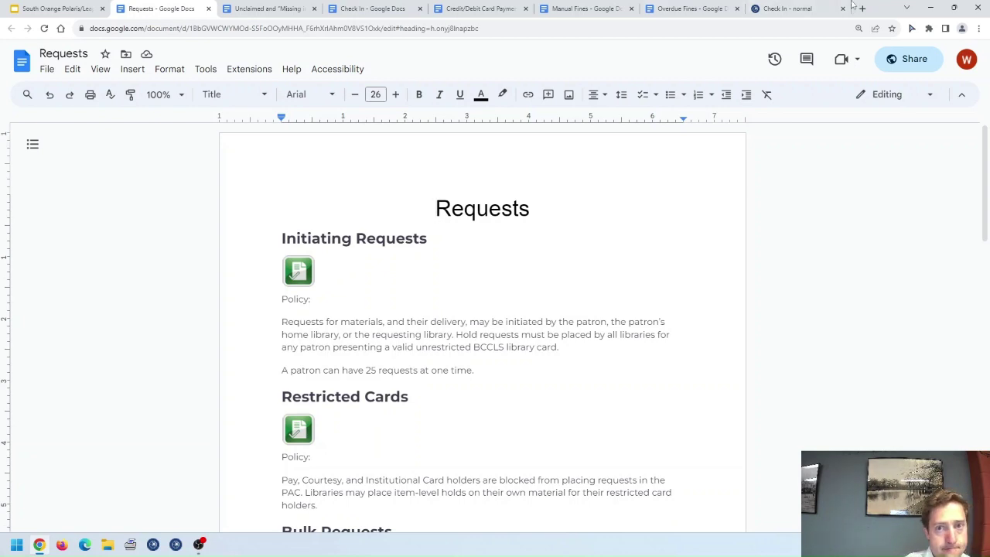
click(787, 9)
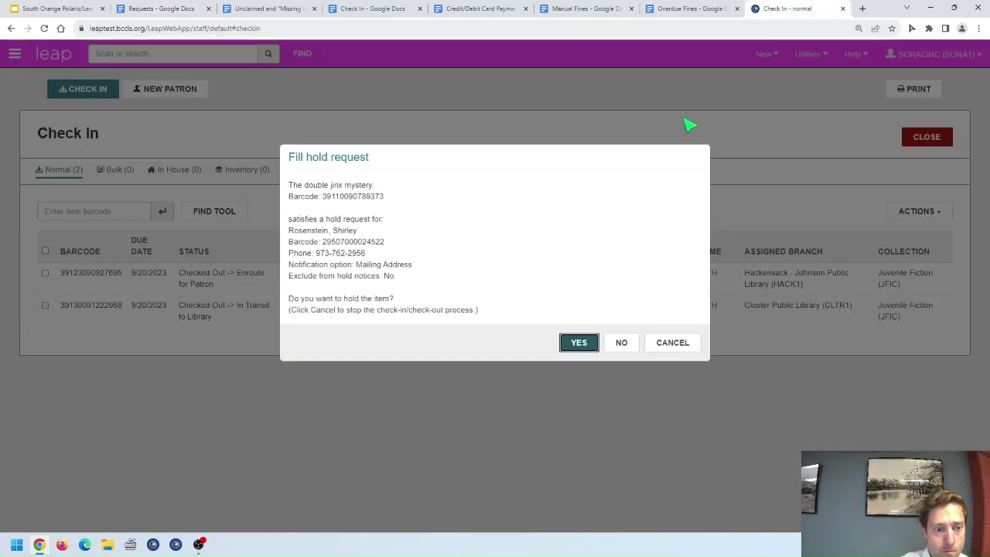
- Decline filling the hold request and reactivate the patron's hold instead
click(634, 348)
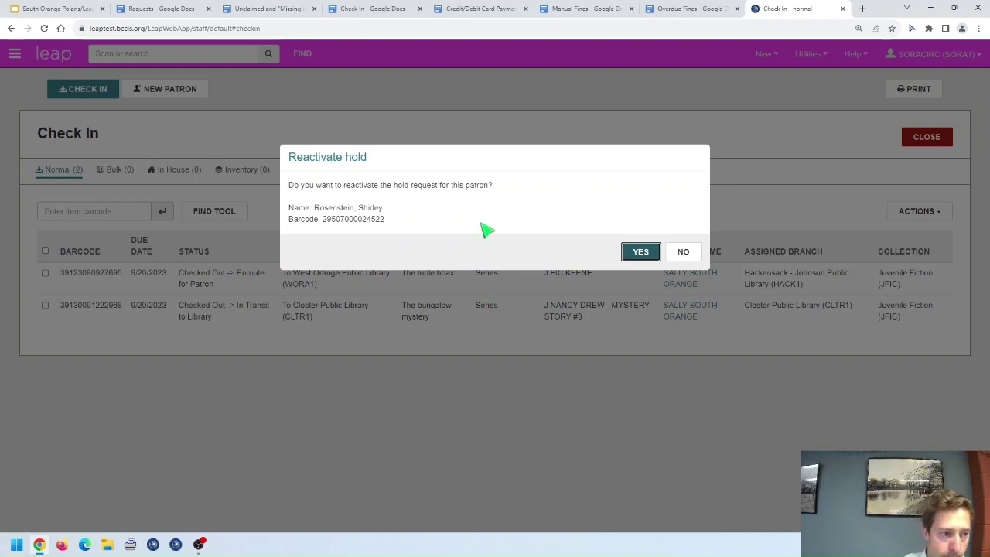
drag(243, 162, 287, 154)
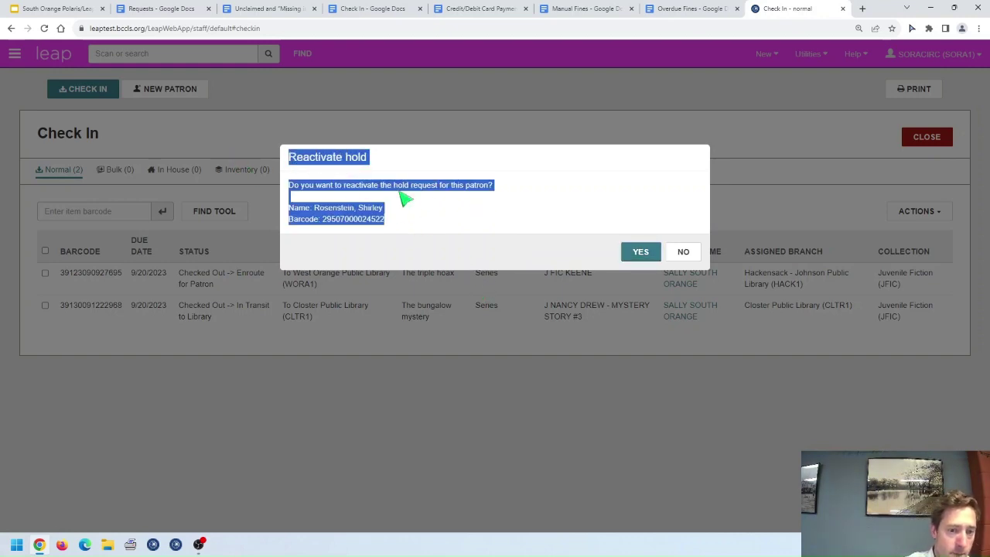
click(447, 222)
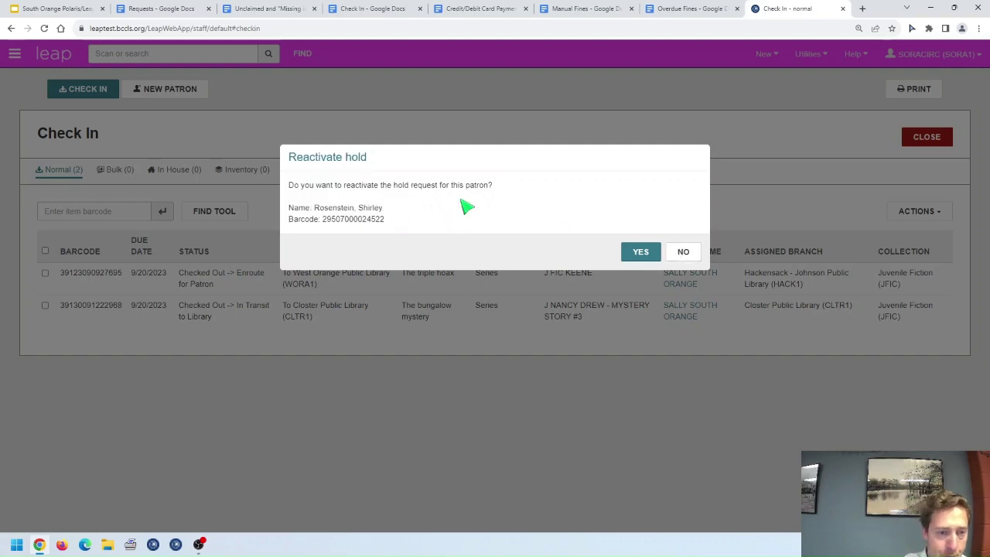
click(639, 259)
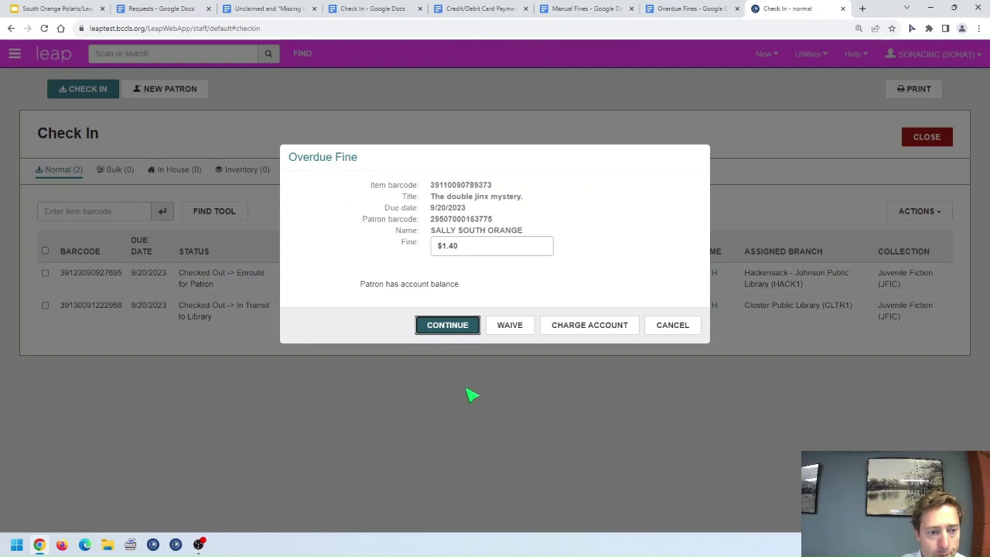
- Keep the $1.40 overdue fine, send The double jinx mystery in transit to Glen Rock, and open its record
click(436, 325)
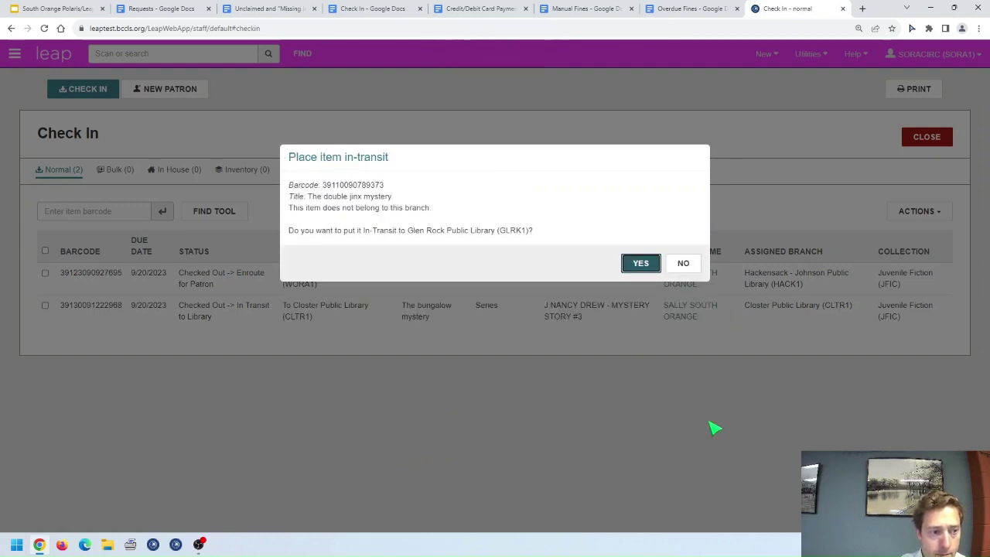
click(640, 264)
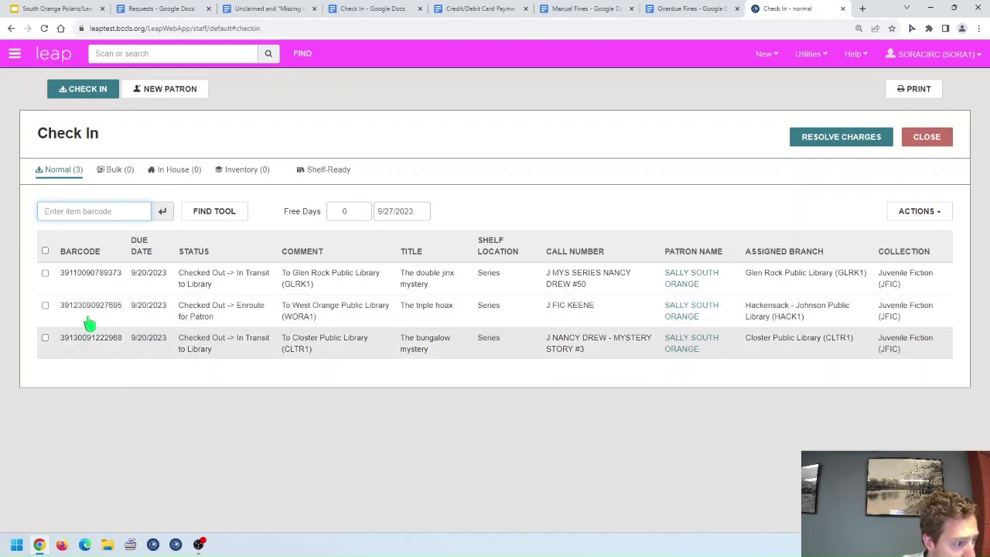
click(44, 274)
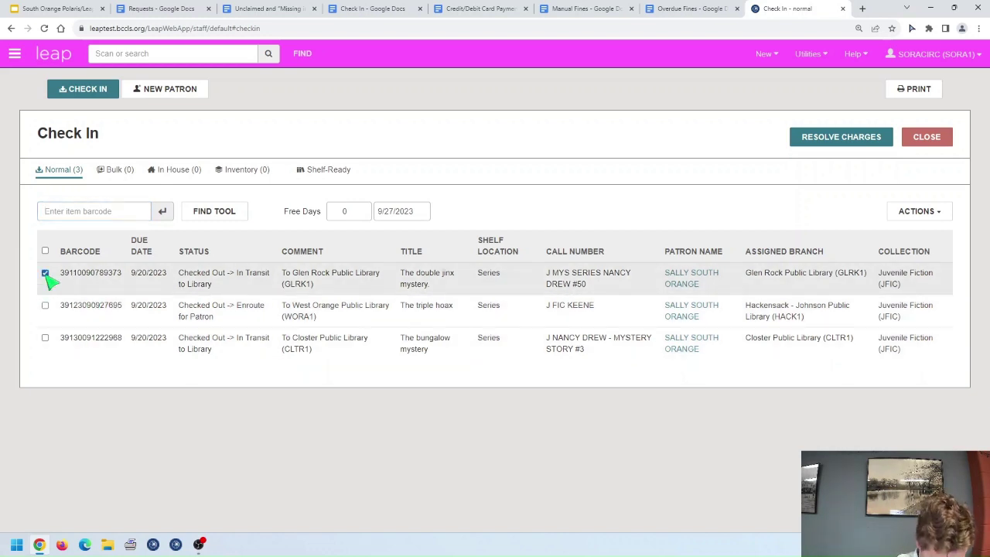
click(65, 276)
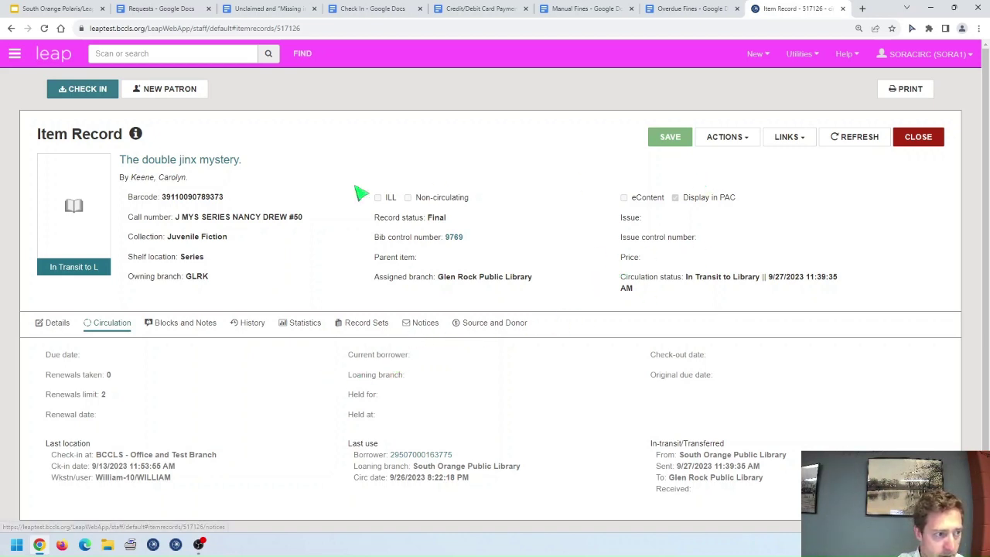
- Save a free-text block reading 'noticed damage at check in', dated 9/27/23 with staff initials
click(747, 137)
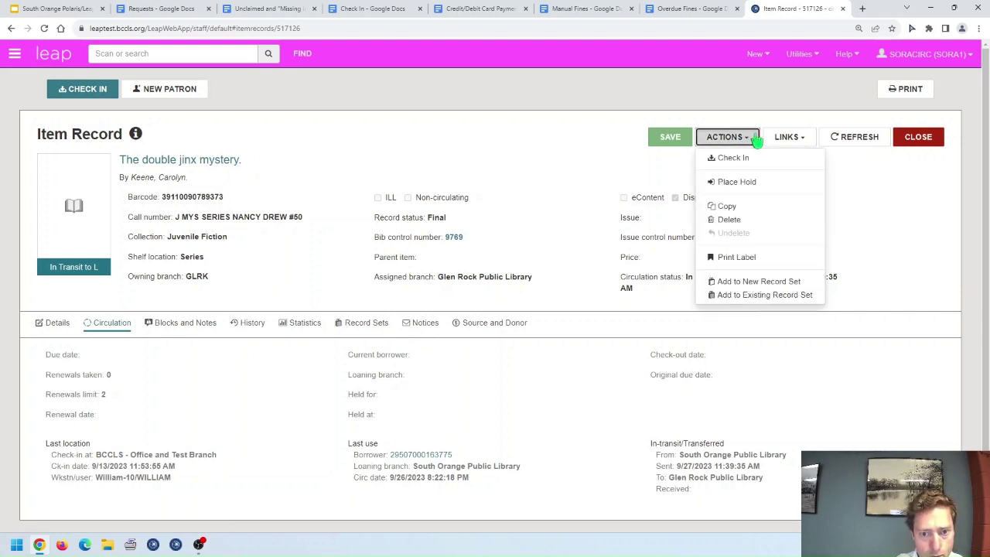
click(755, 138)
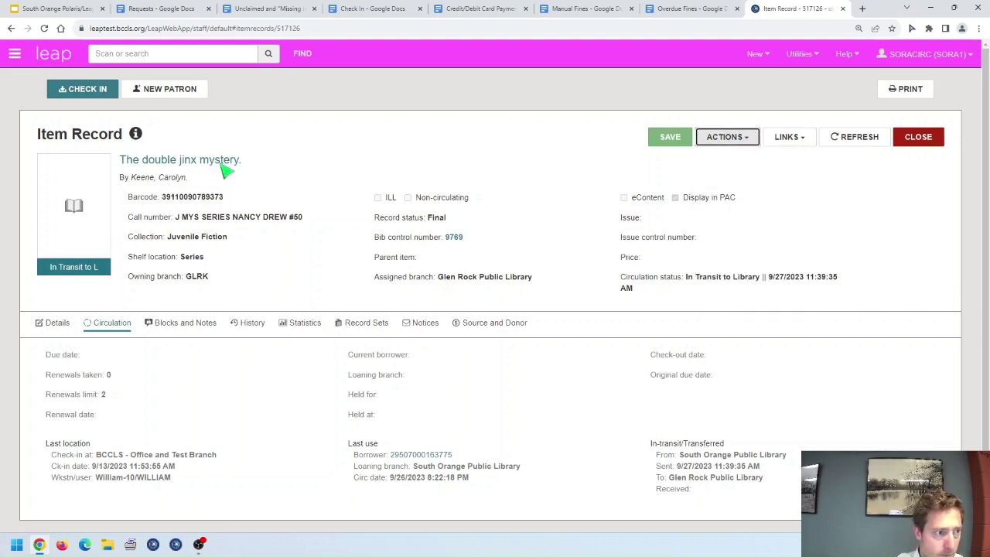
drag(236, 204, 129, 199)
right_click(171, 198)
click(190, 323)
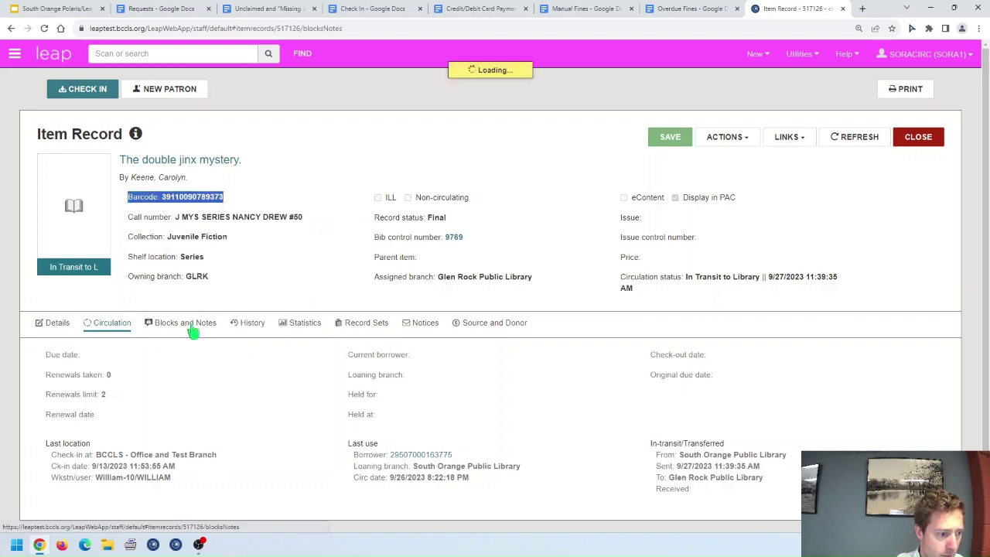
scroll(143, 398, down, 1)
click(137, 382)
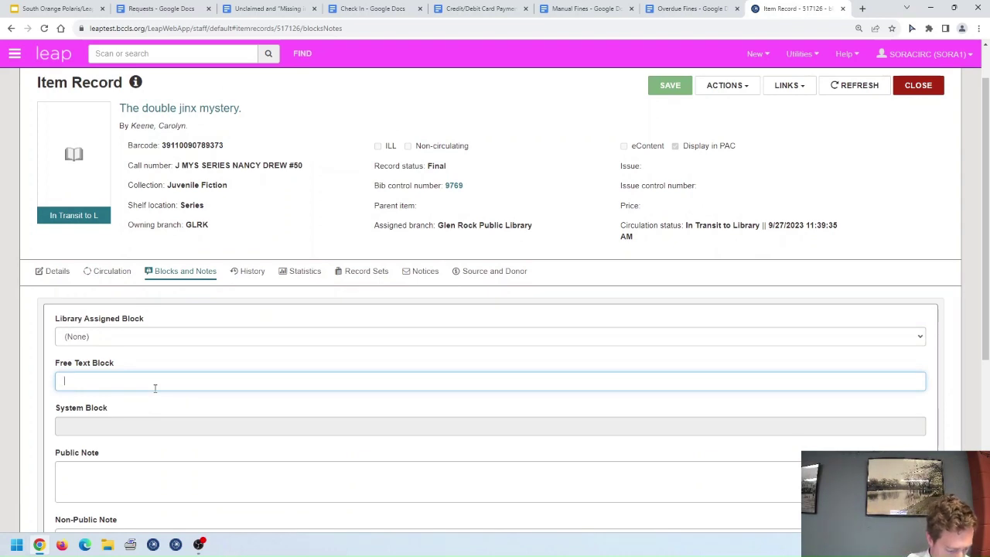
text(notice)
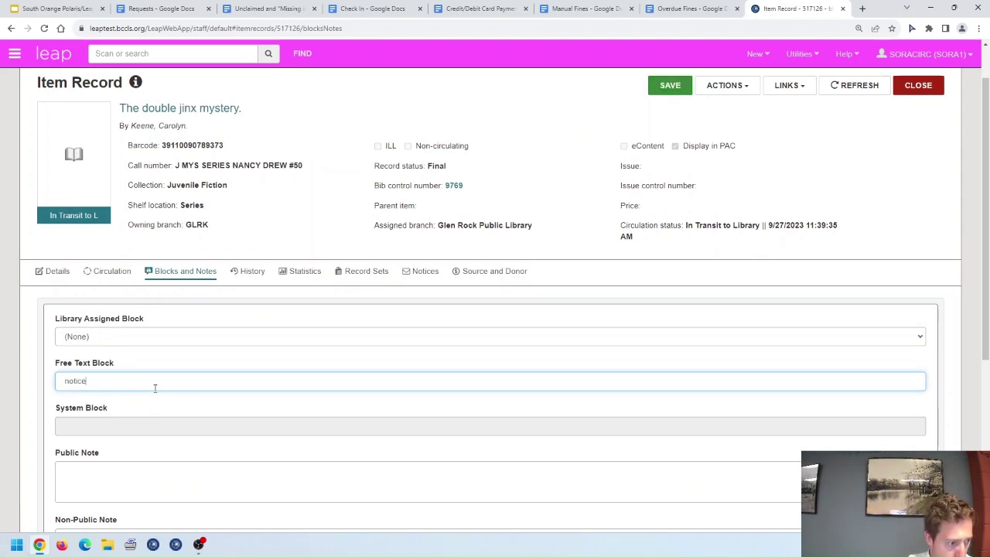
text(d damage )
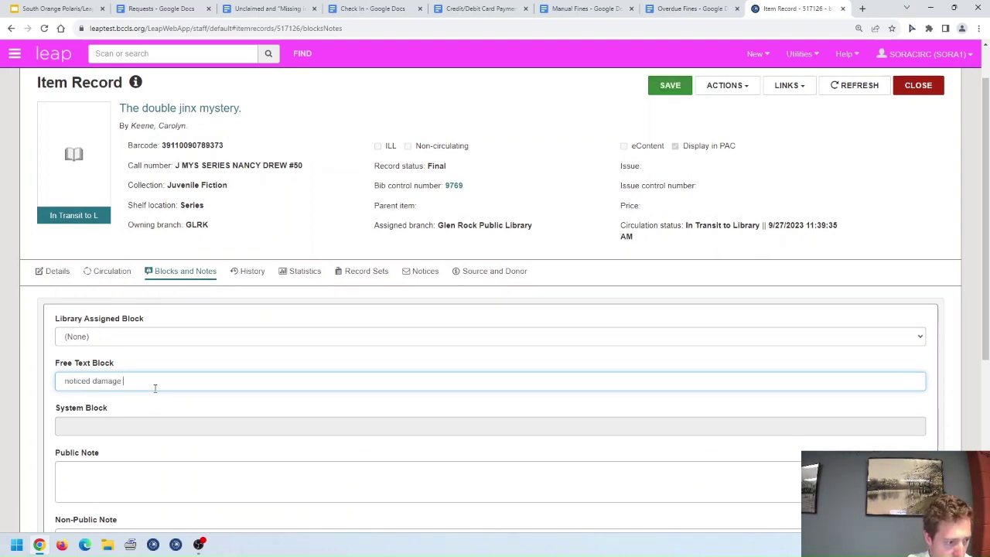
text(at check)
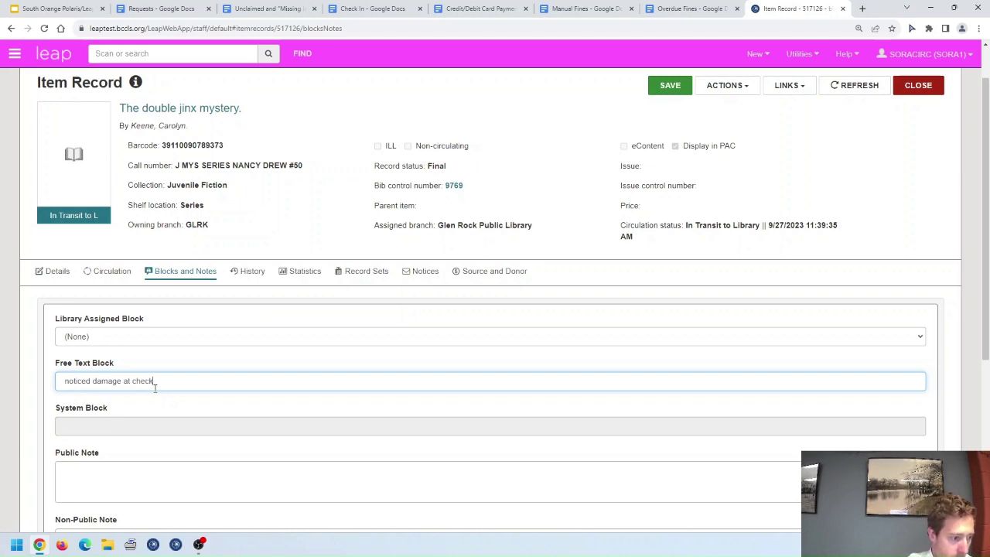
text(,in)
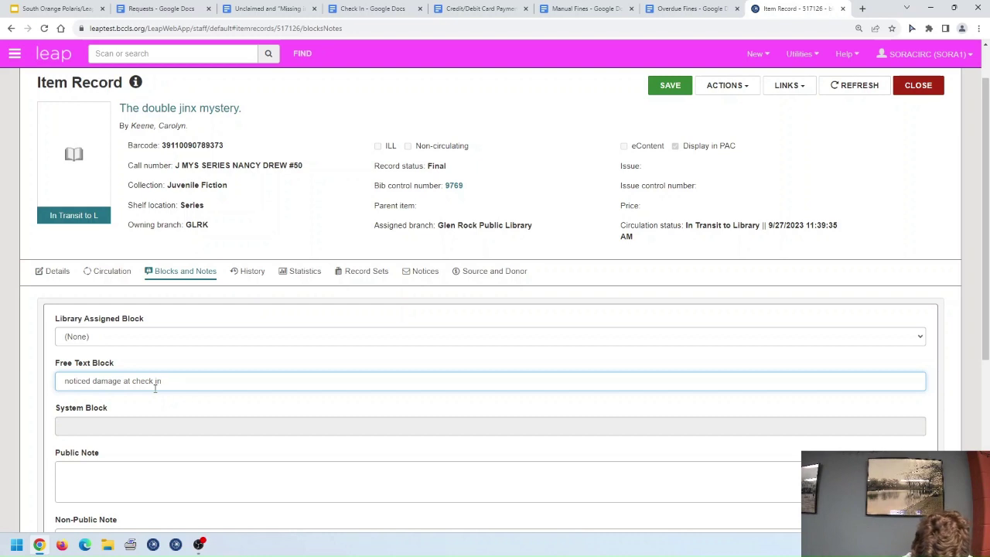
text( - LP)
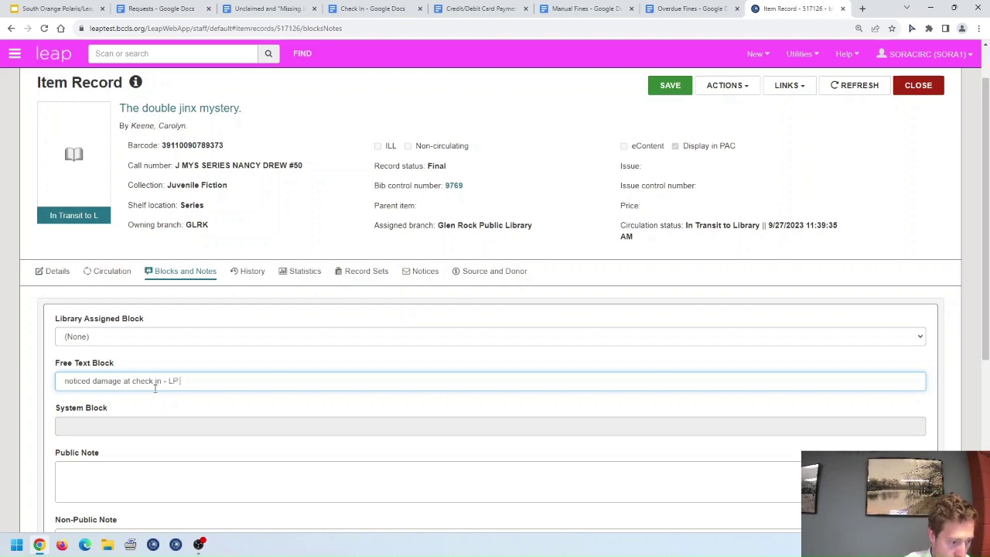
text( SORA)
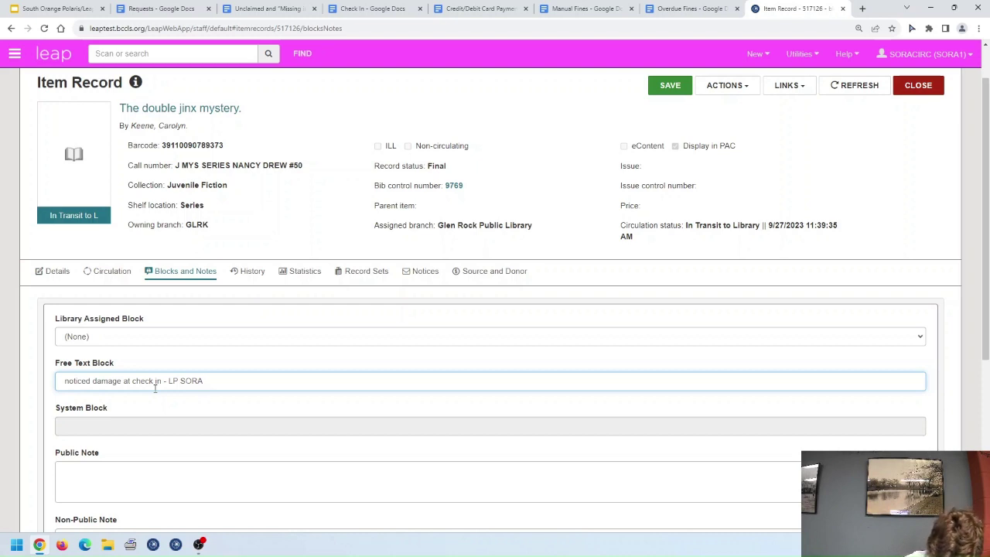
text( 9)
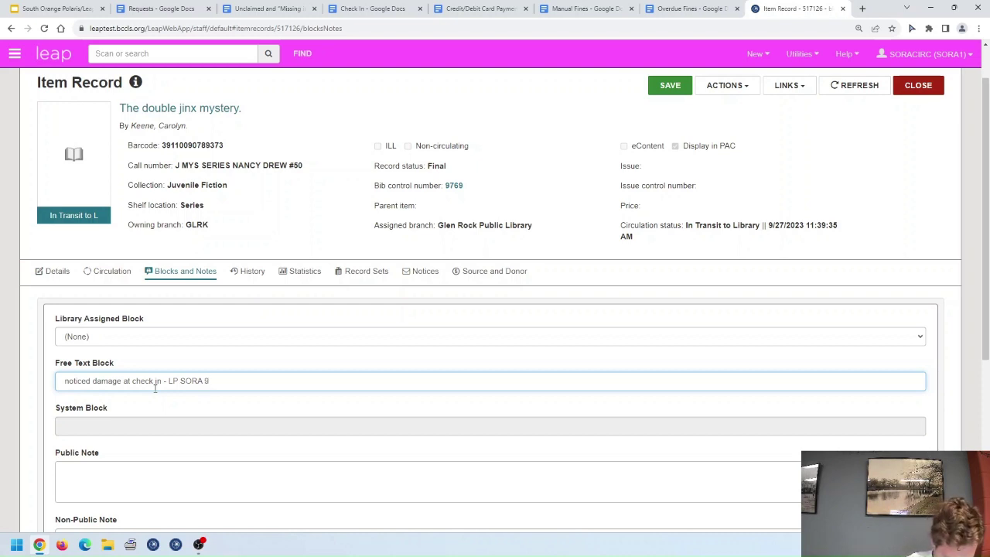
text(/27/23)
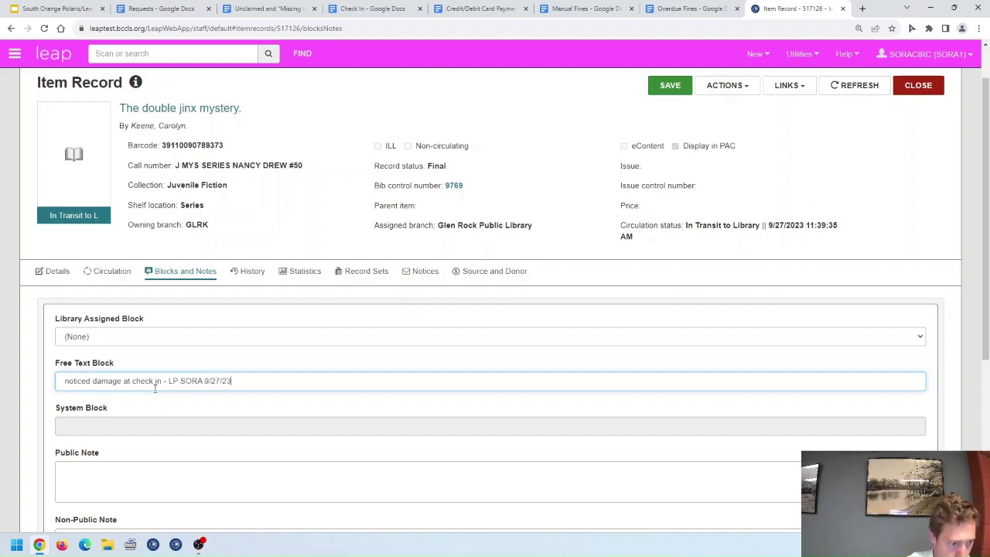
scroll(370, 267, down, 4)
scroll(453, 376, up, 5)
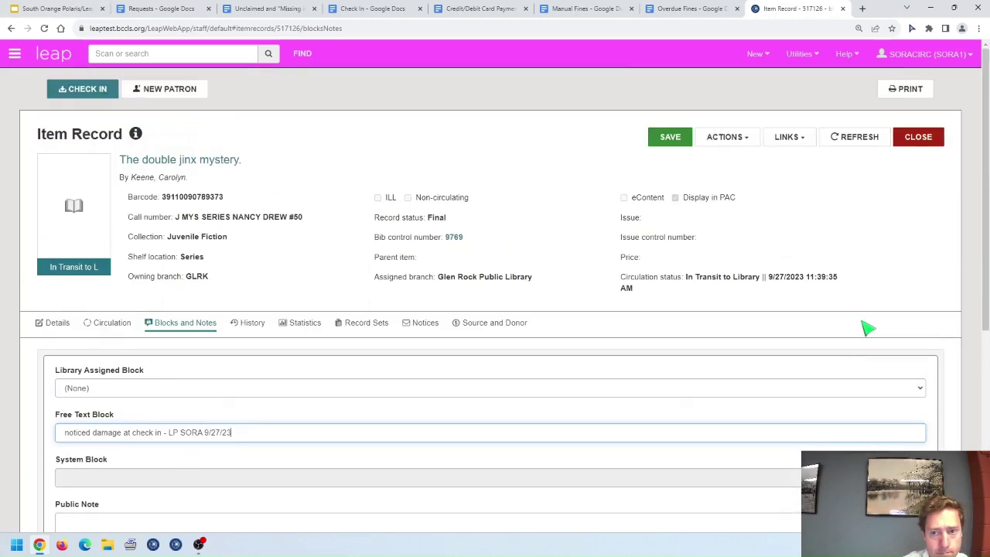
click(667, 137)
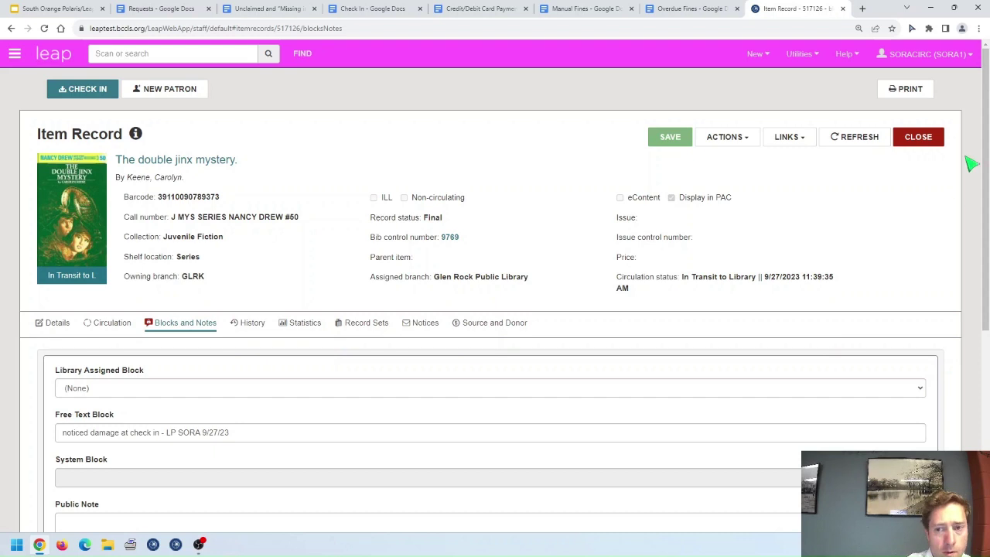
click(928, 139)
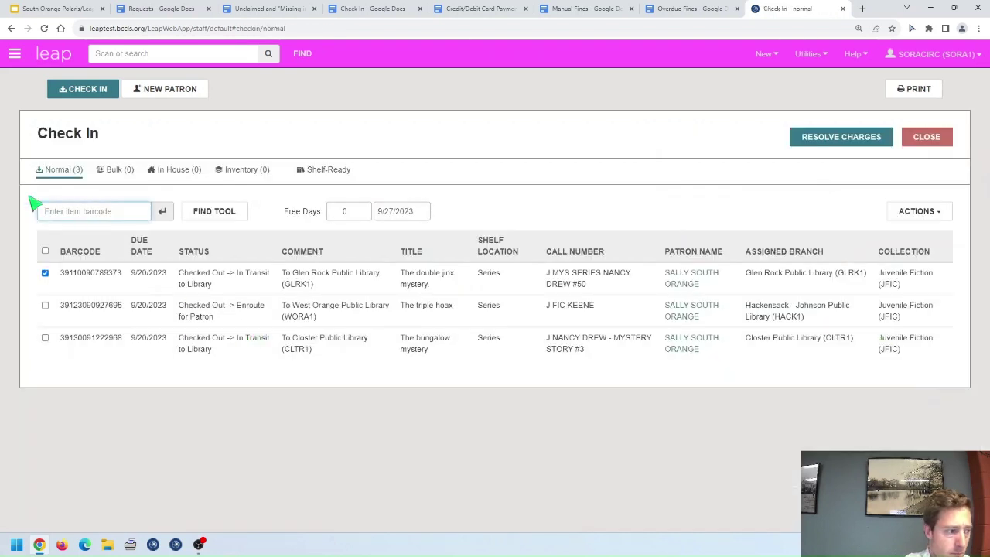
click(45, 272)
click(91, 214)
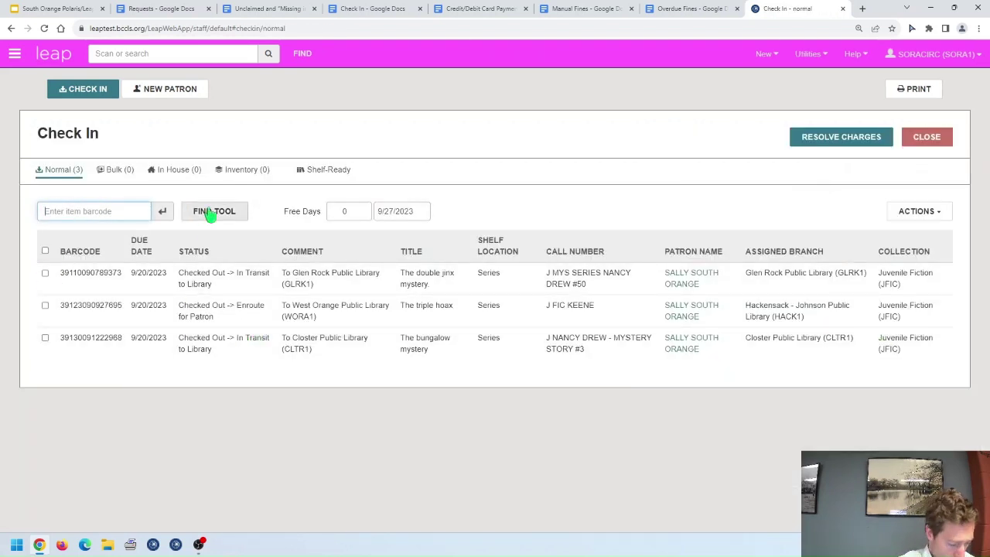
text(3907181125967)
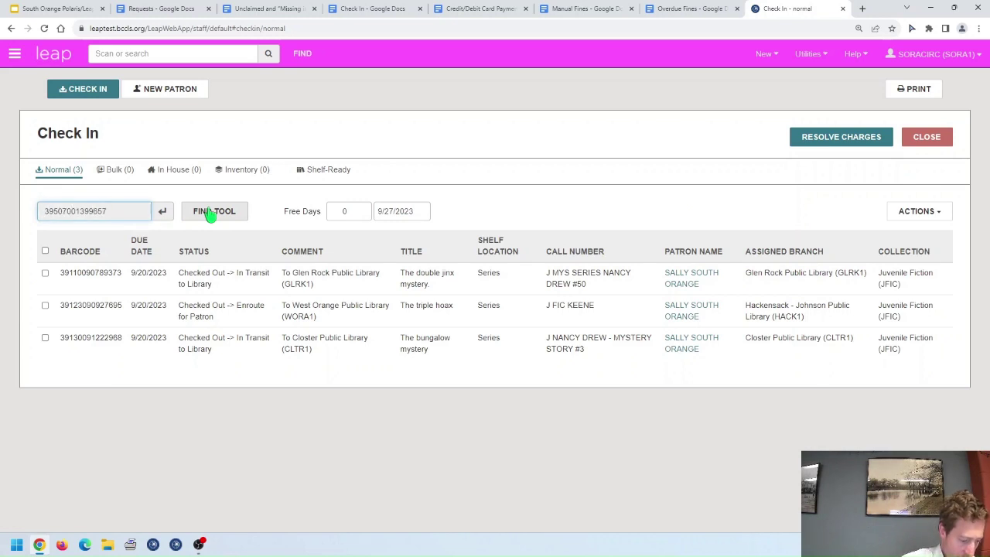
key(Return)
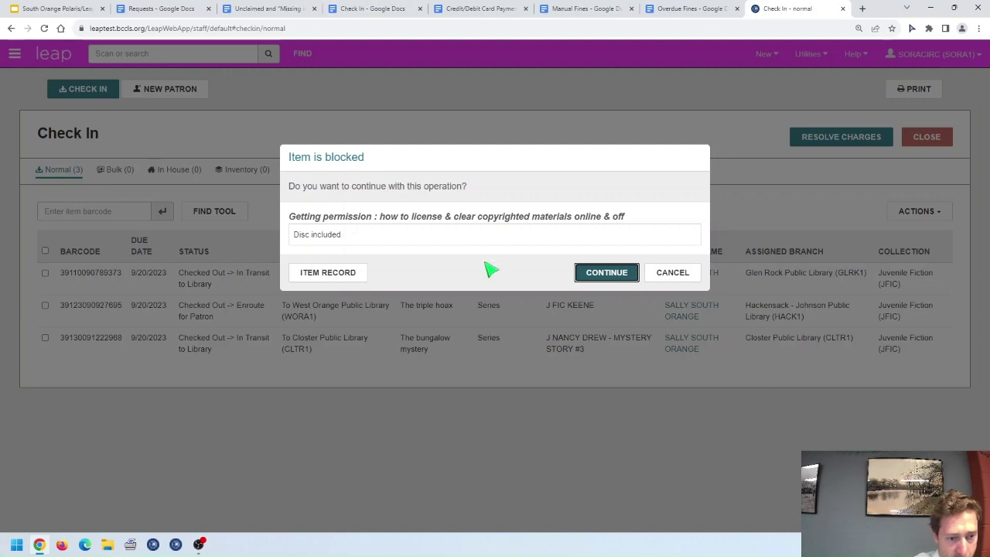
click(596, 279)
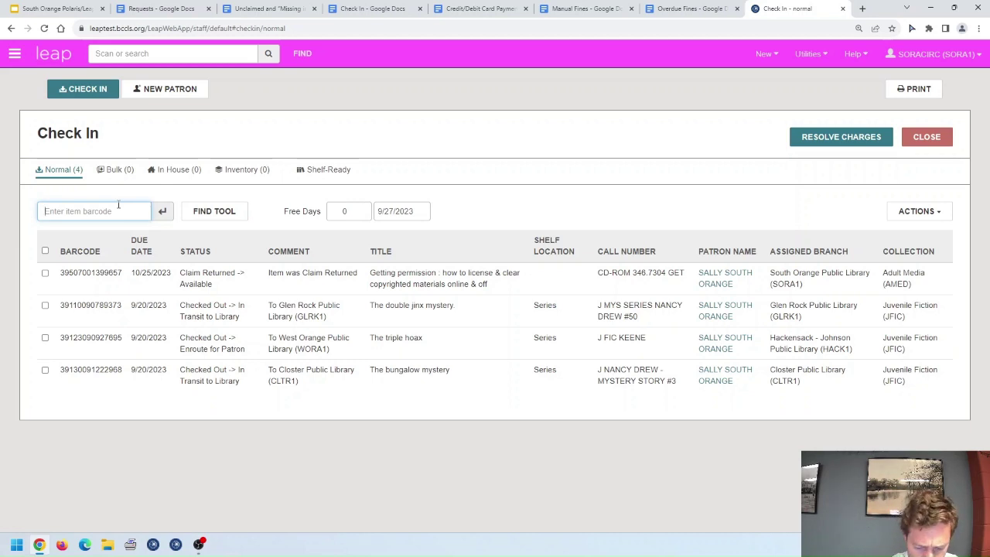
text(39114090296595)
key(Return)
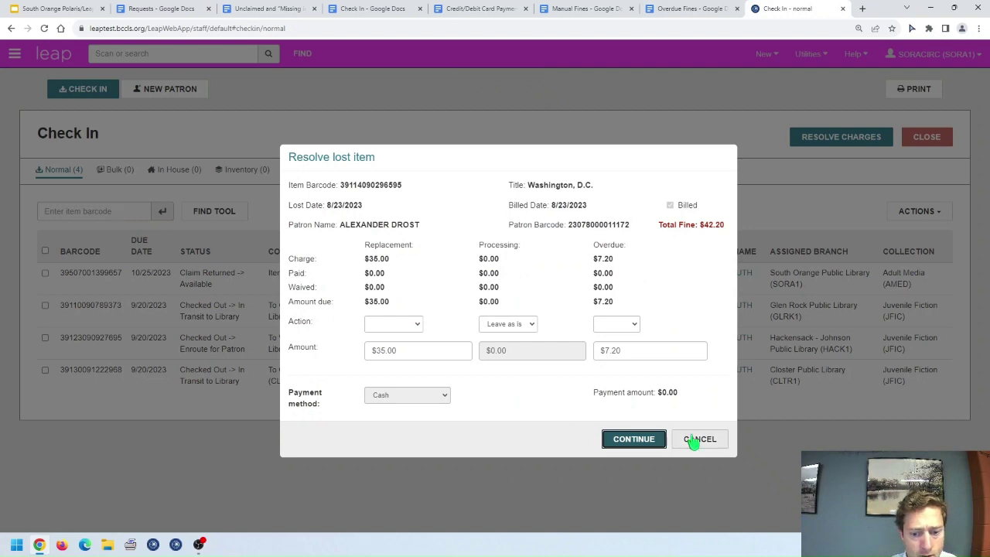
click(691, 439)
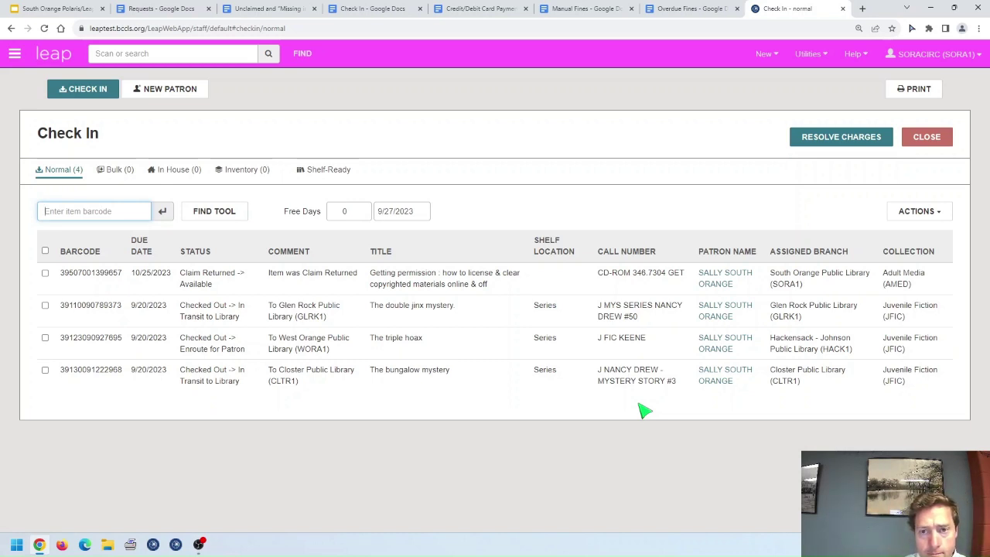
click(929, 28)
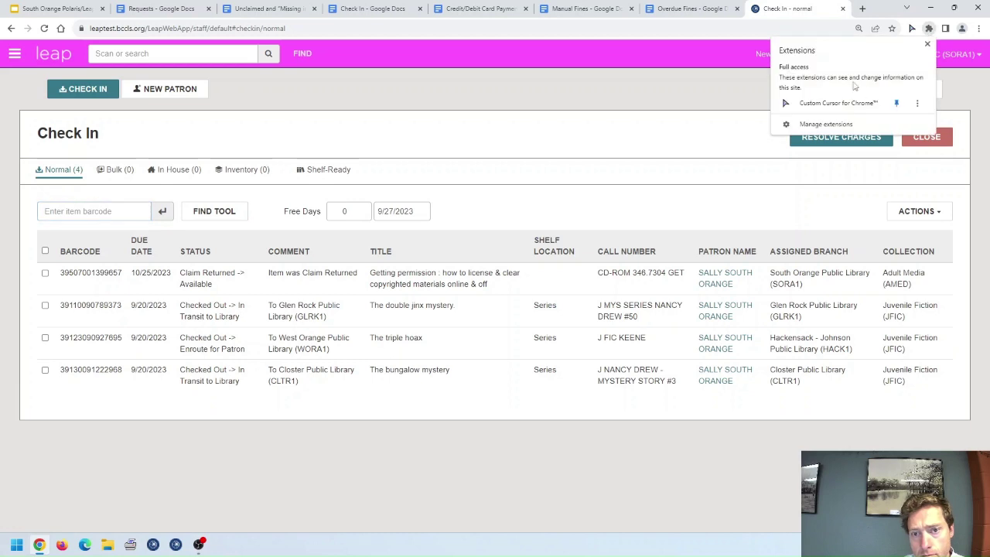
click(615, 118)
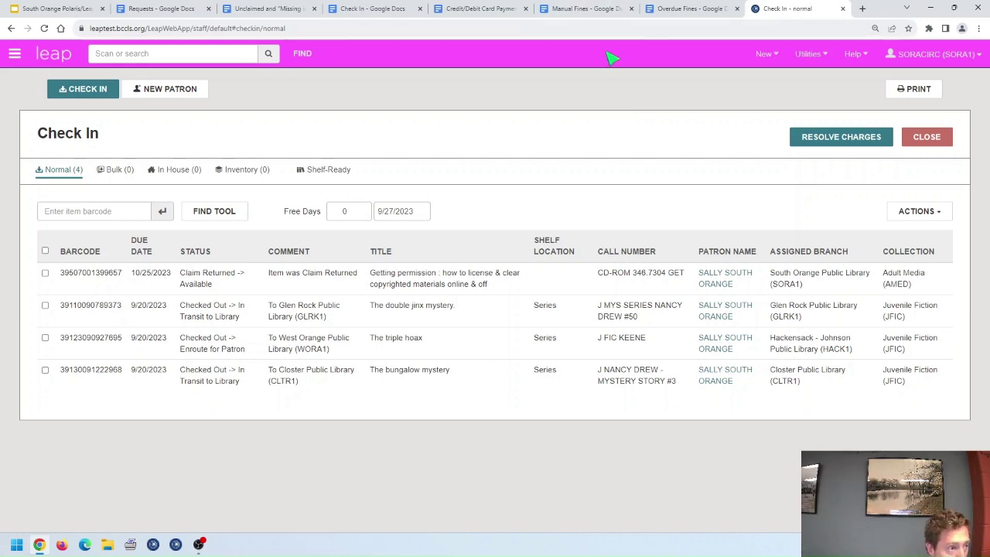
click(44, 213)
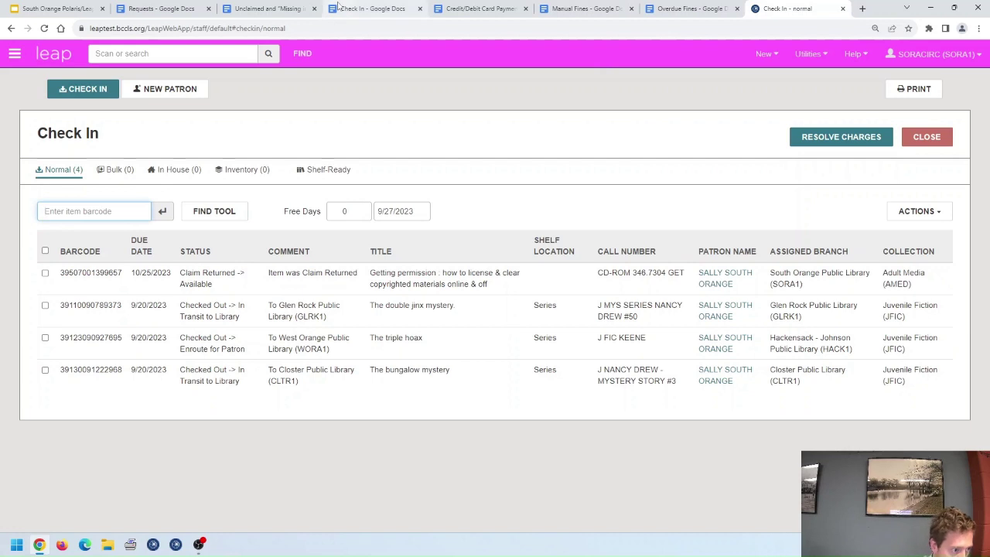
text(39114090296595)
key(Return)
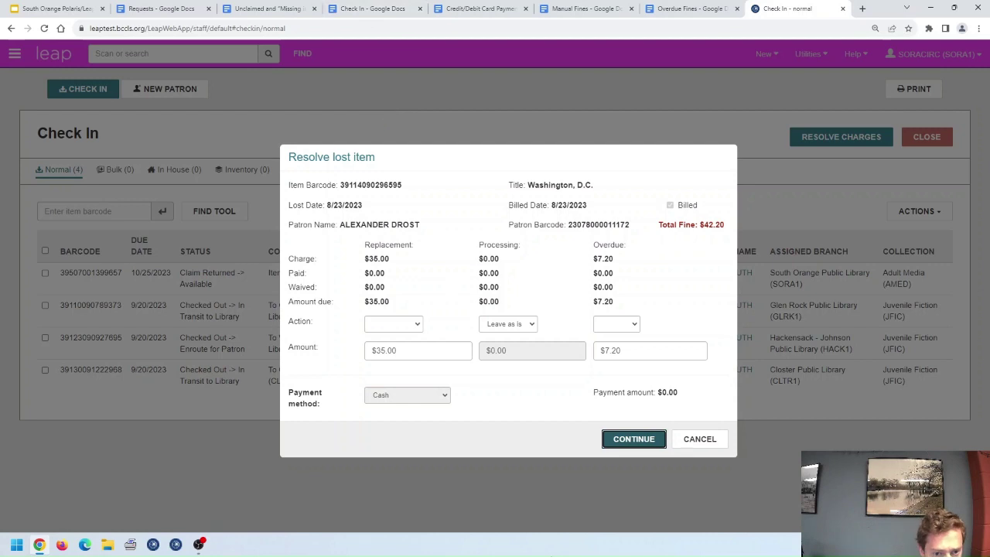
click(611, 452)
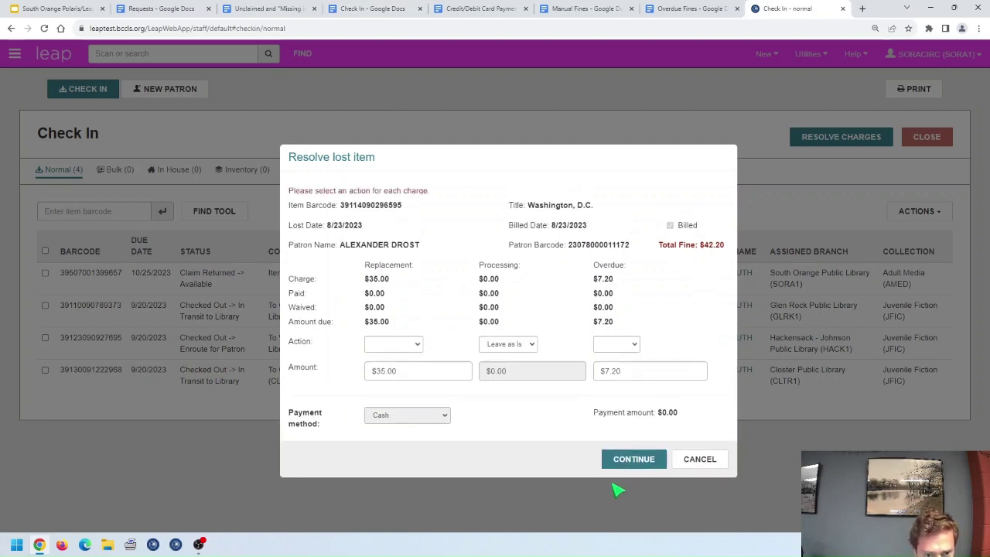
- Waive the $35.00 replacement, charge the $7.20 overdue, and send it in transit to North Arlington
click(408, 347)
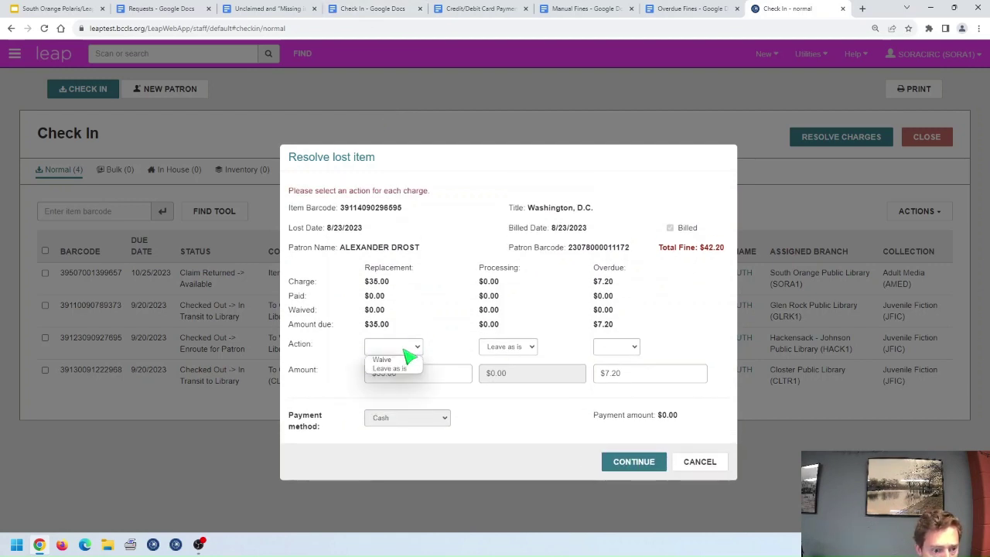
click(388, 360)
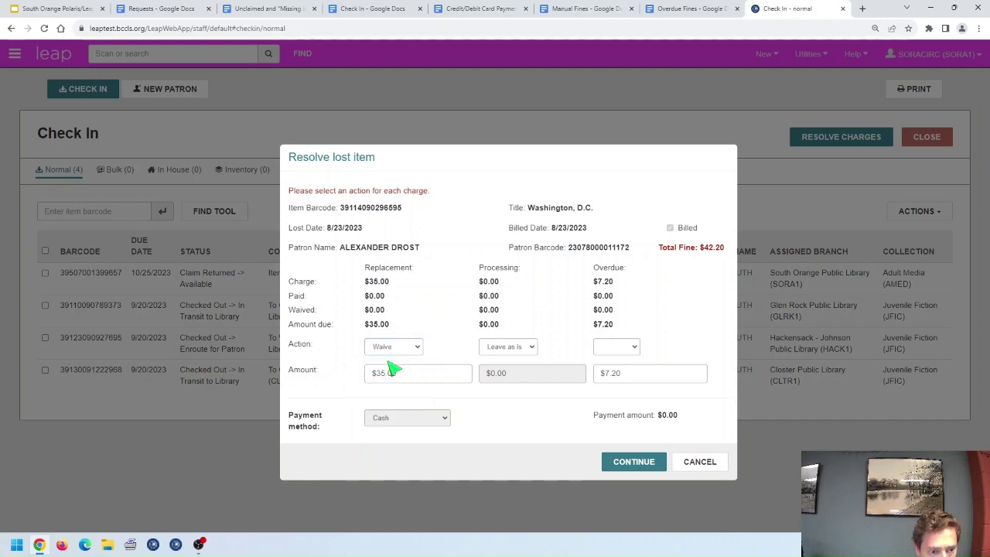
click(633, 347)
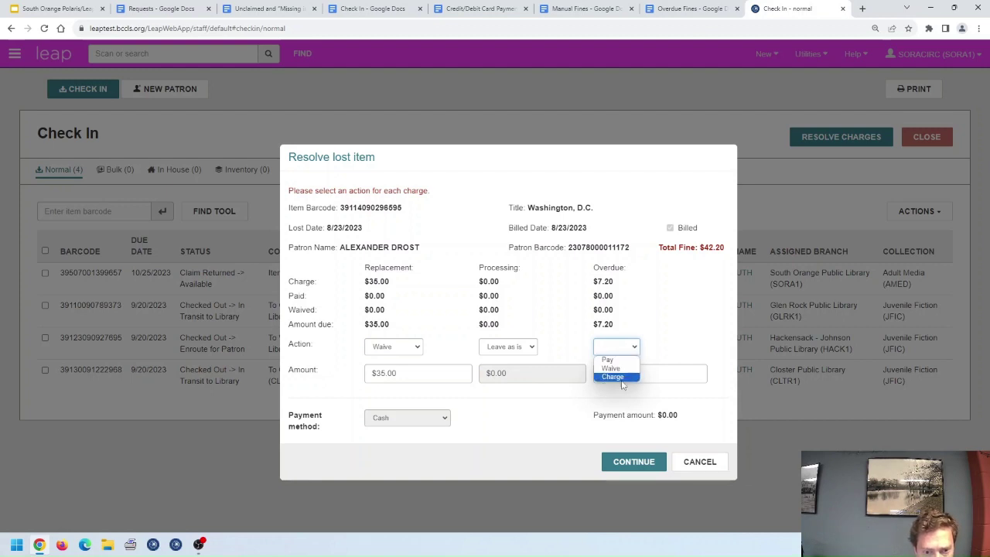
click(619, 377)
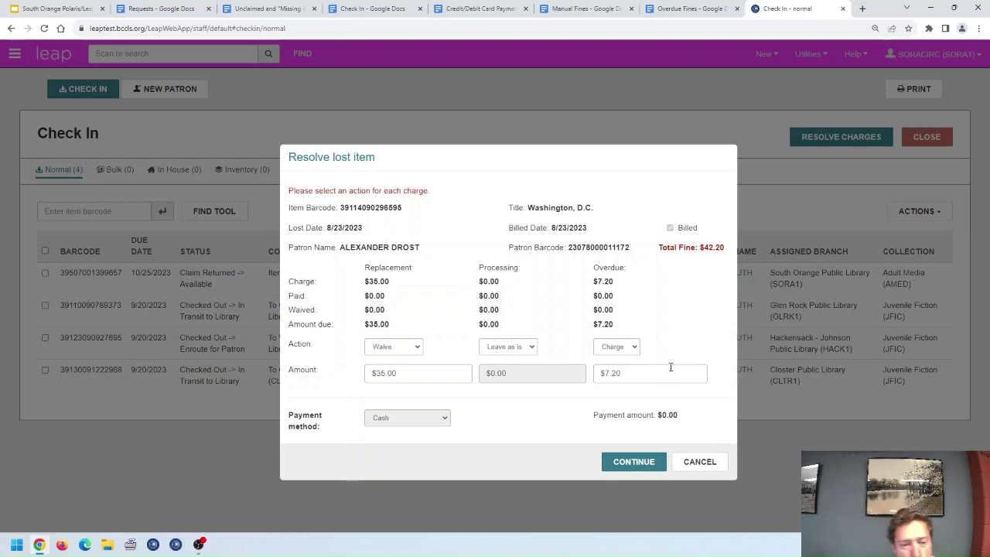
drag(669, 369, 530, 349)
click(674, 349)
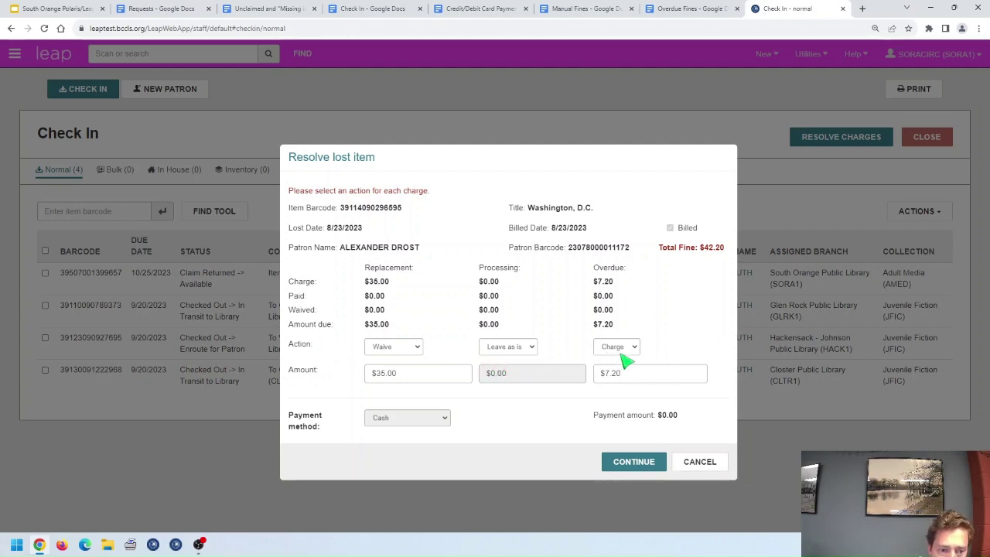
click(638, 462)
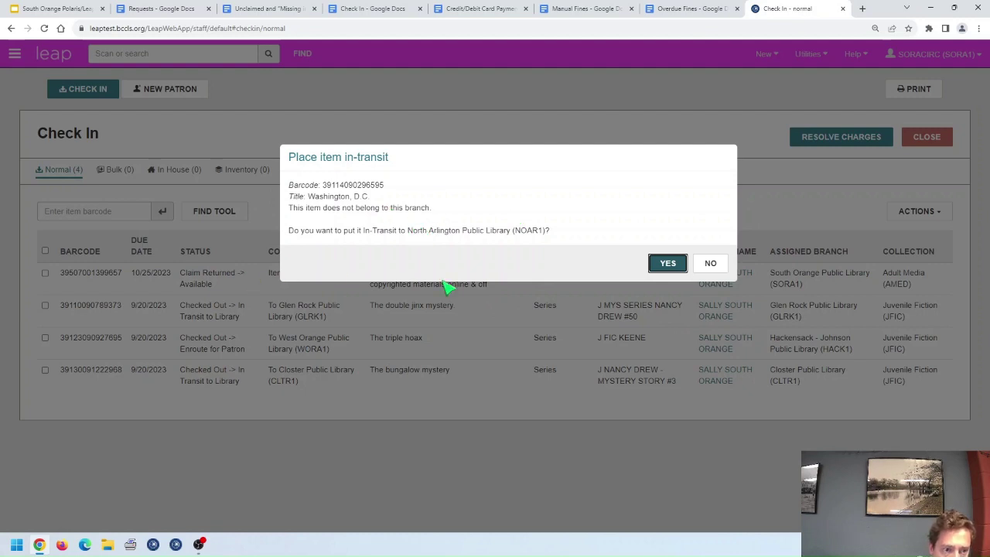
click(661, 263)
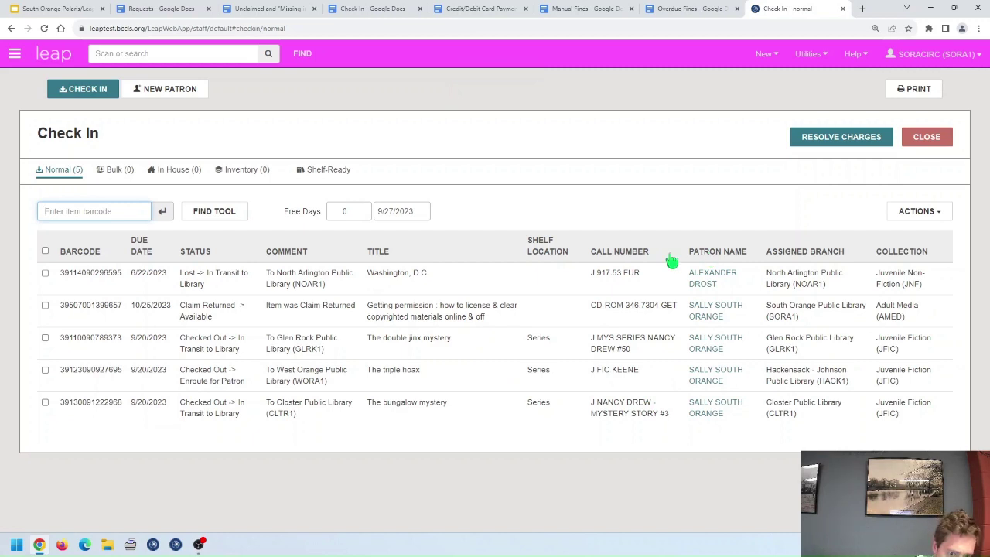
- Enable Fine receipt, In-transit slip and Hold slip printing at check in, then save and close settings
click(972, 55)
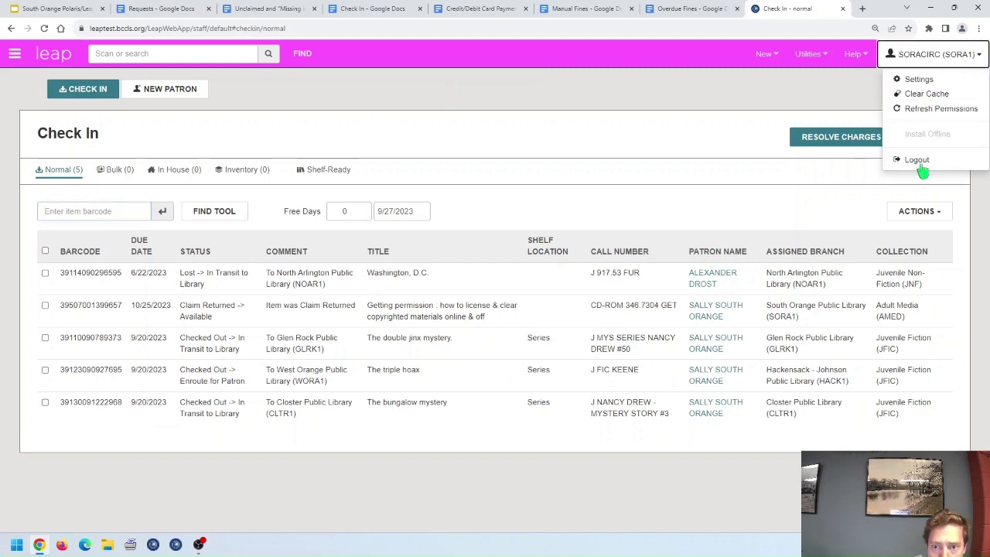
click(920, 79)
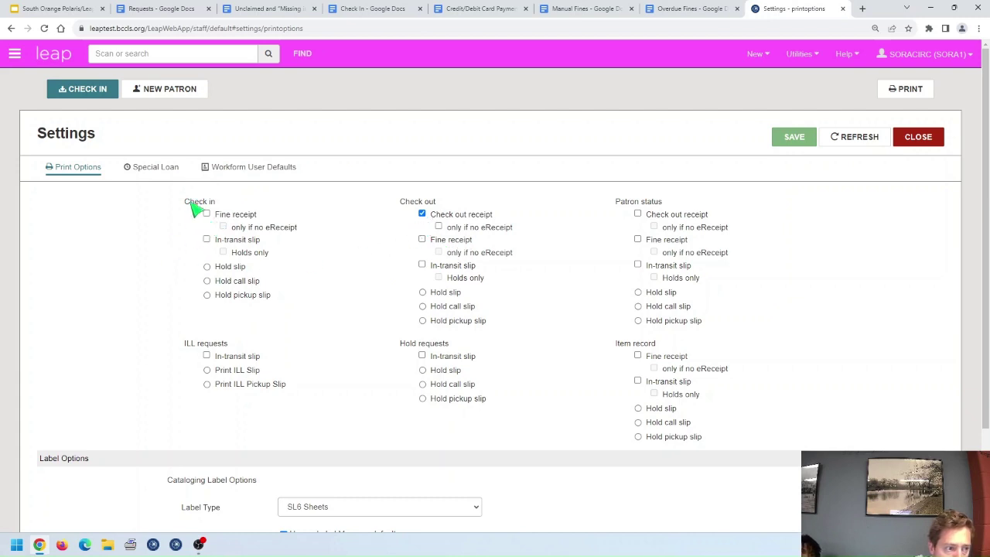
drag(190, 200, 269, 295)
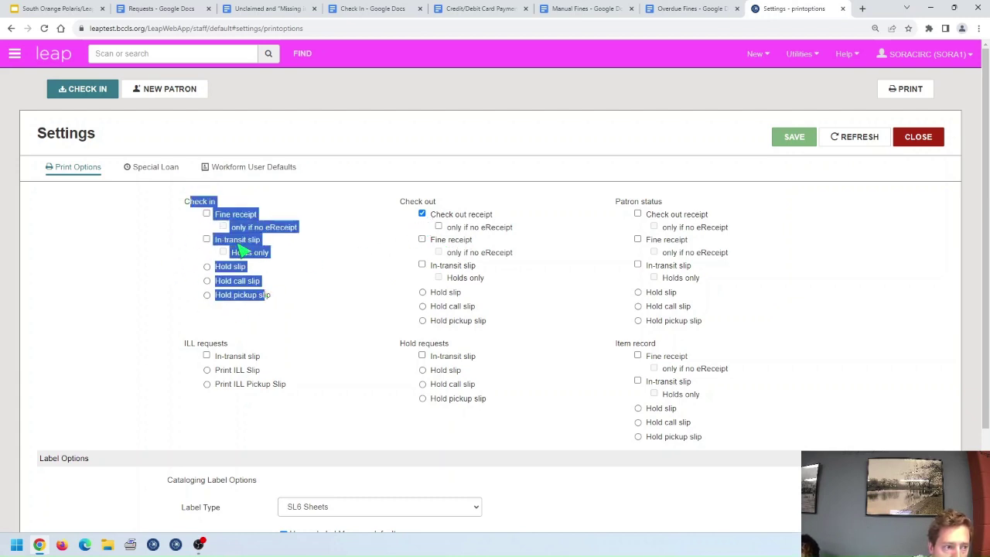
click(207, 213)
click(207, 239)
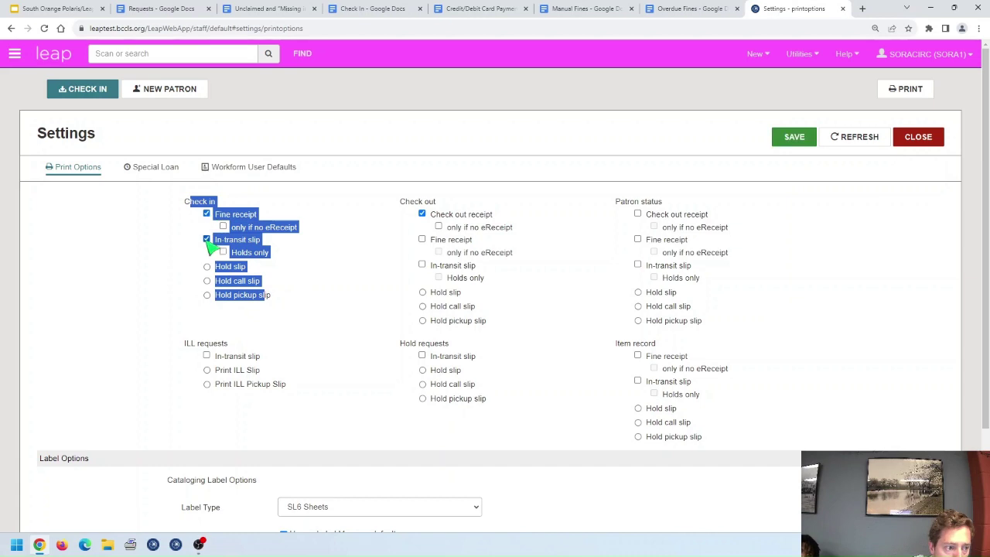
click(207, 266)
click(357, 324)
click(794, 139)
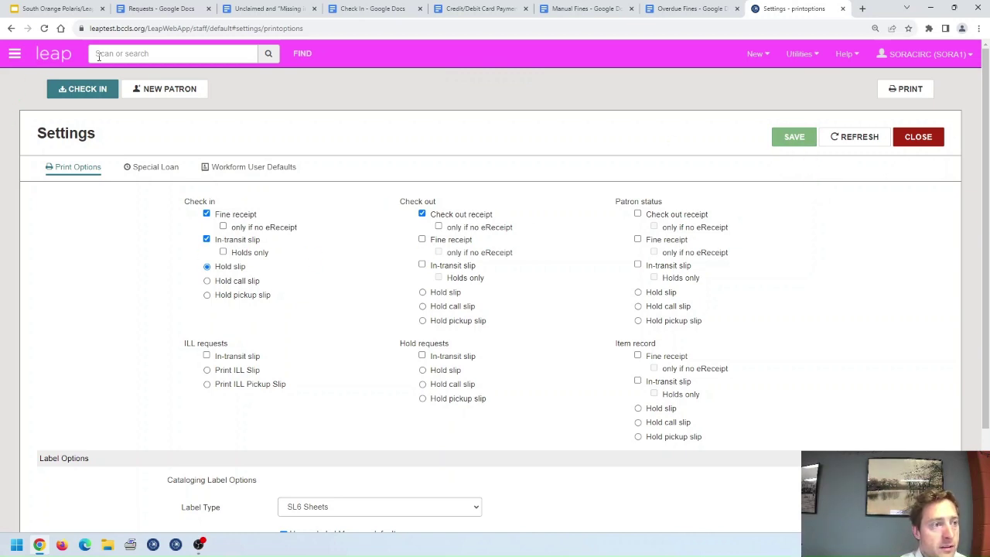
click(915, 140)
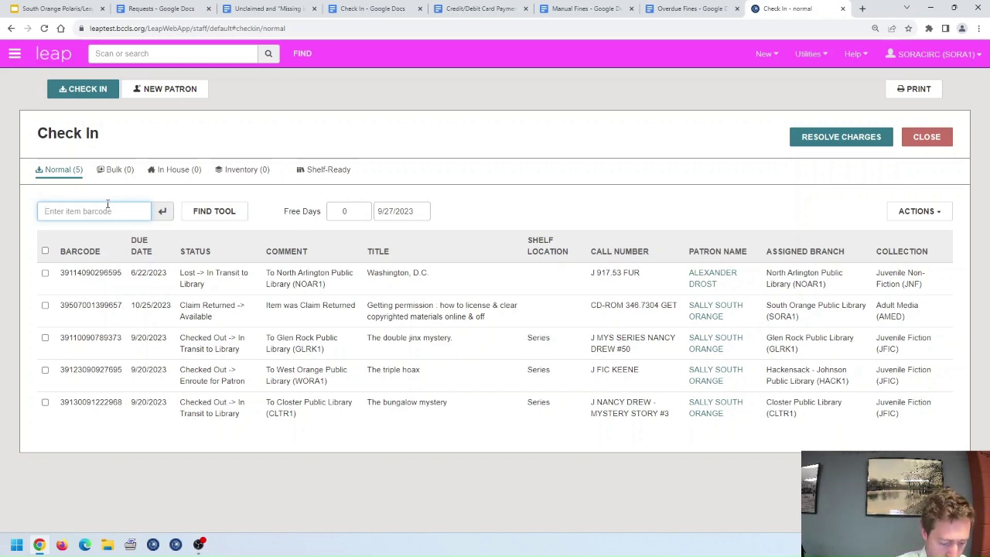
- Submit the Weapons of war barcode, then show the Relevant Policies & Links slide
key(Return)
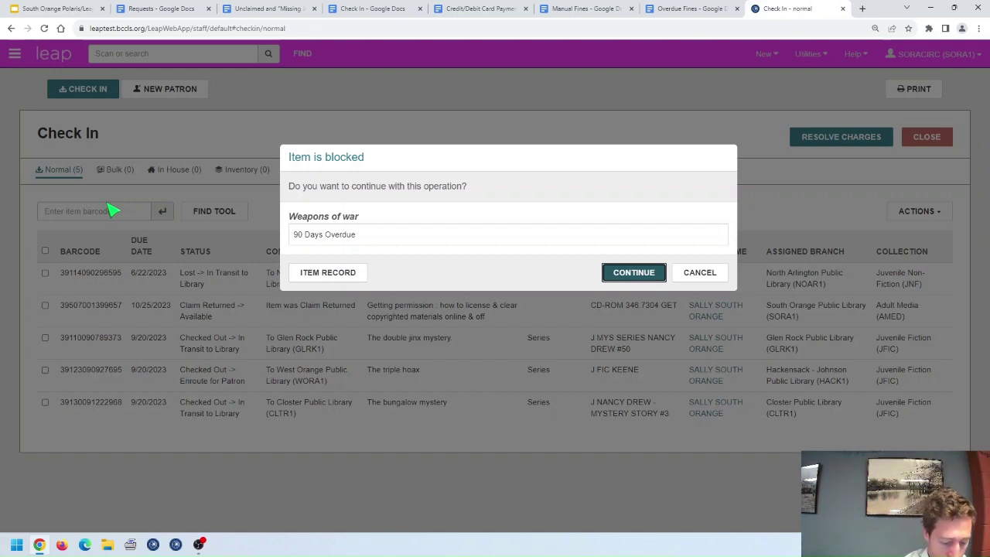
click(59, 9)
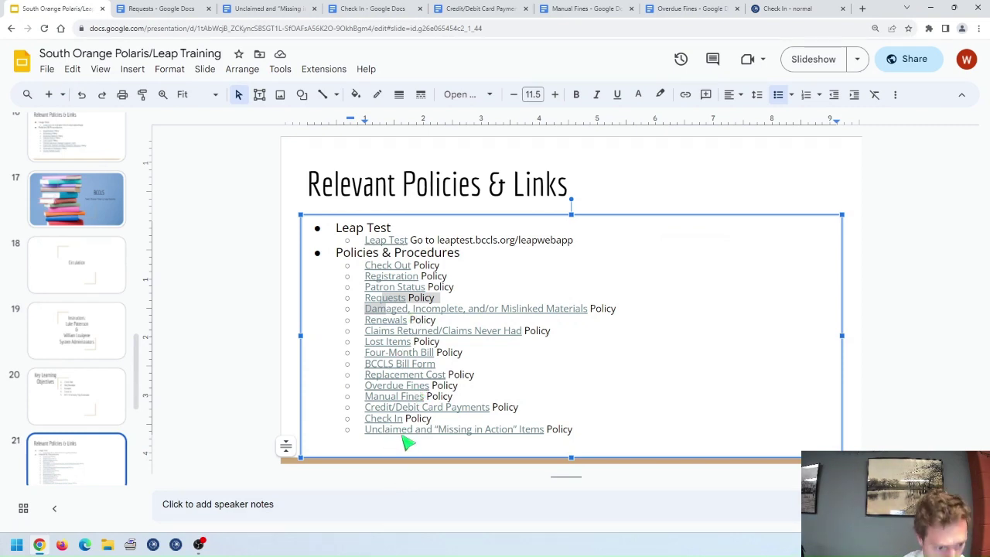
- Open the Four-Month Bill policy from slide 21, then return to Leap's blocked-item prompt
click(386, 352)
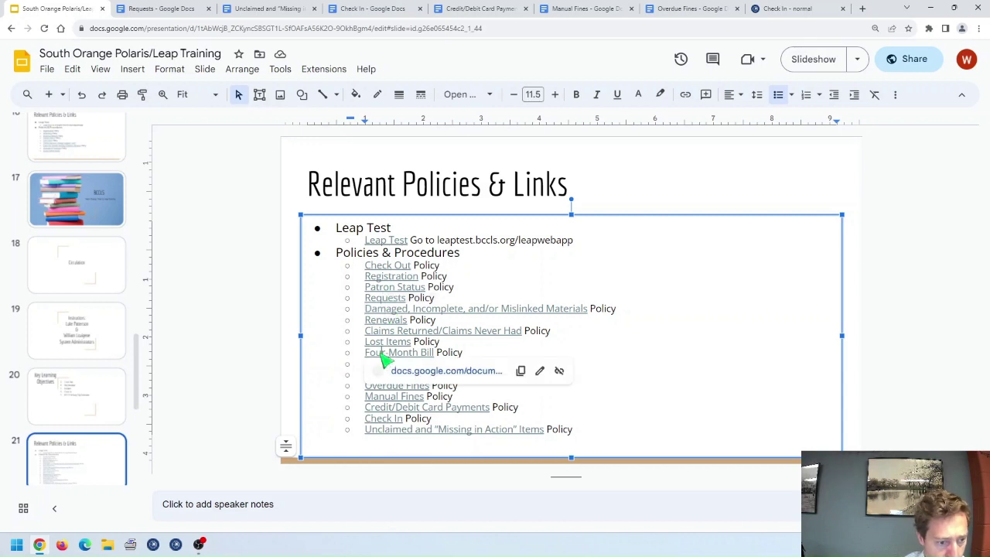
click(431, 371)
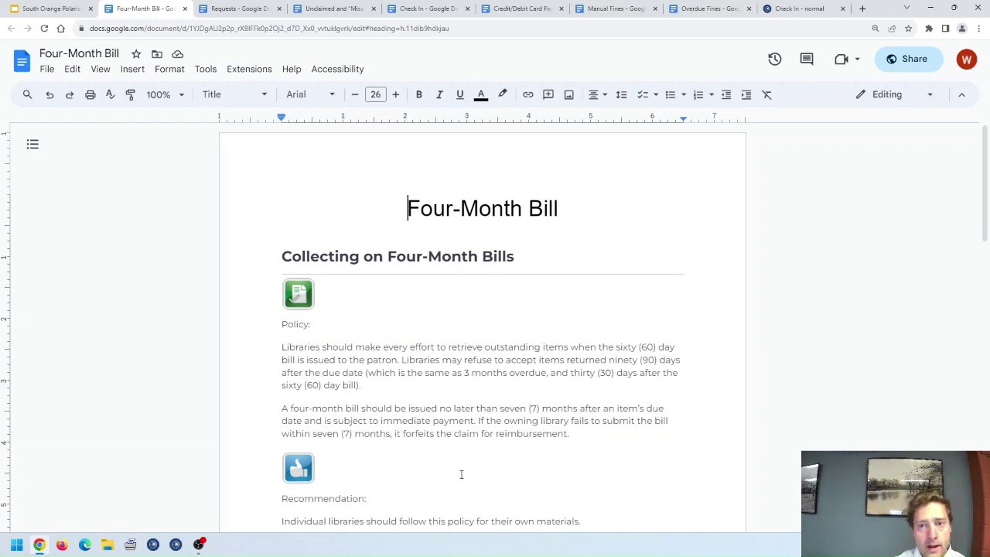
click(801, 8)
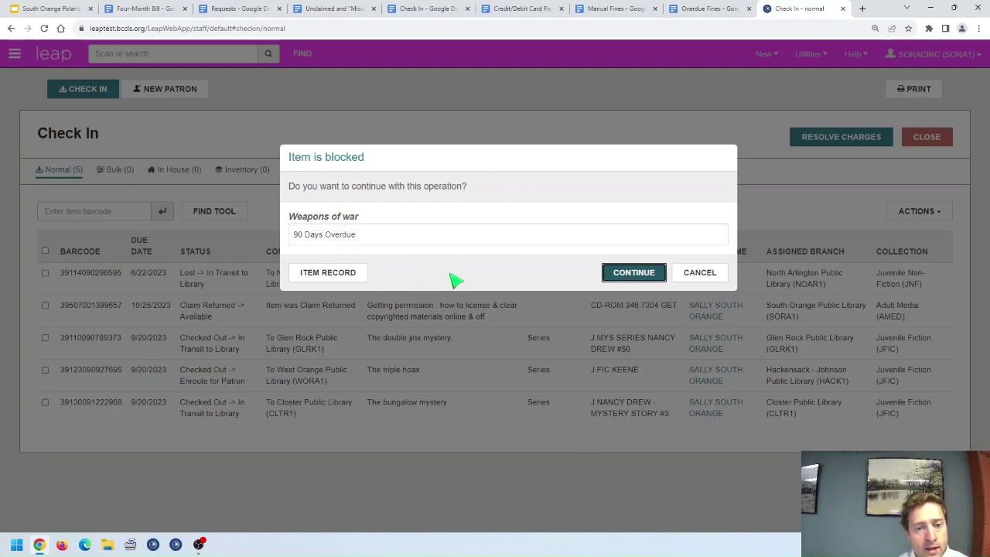
- Cancel Weapons of war, submit the Marvin K. Mooney barcode, then show the policy links slide
click(717, 280)
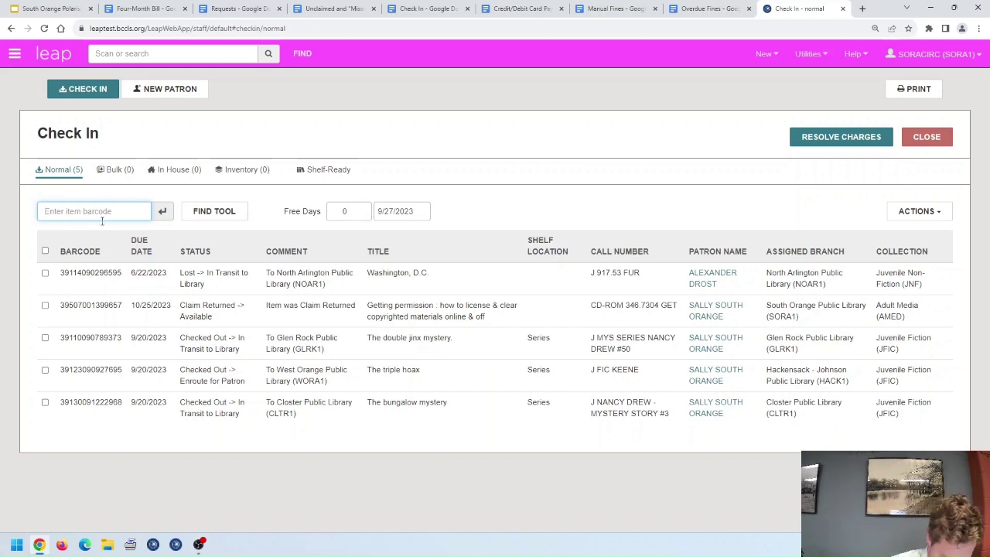
key(Return)
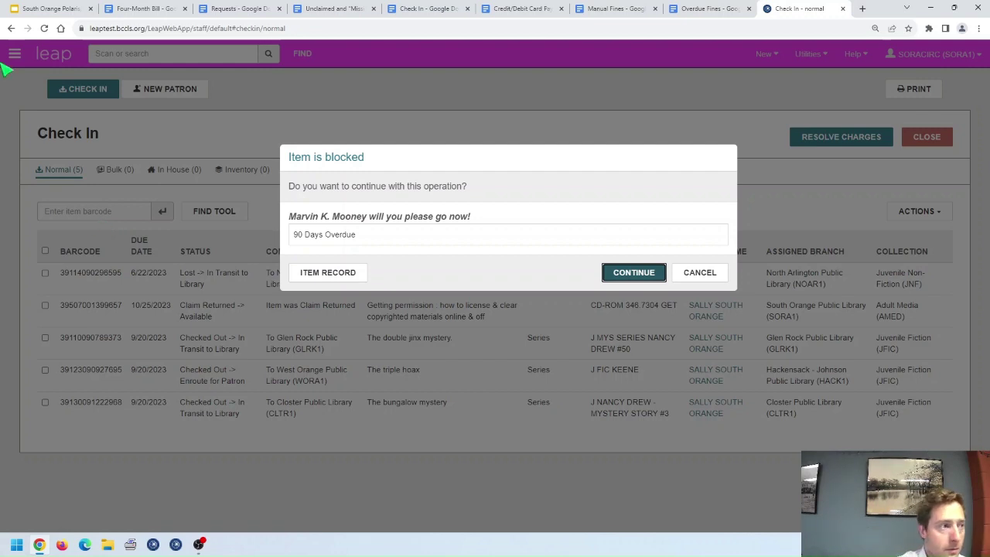
click(48, 8)
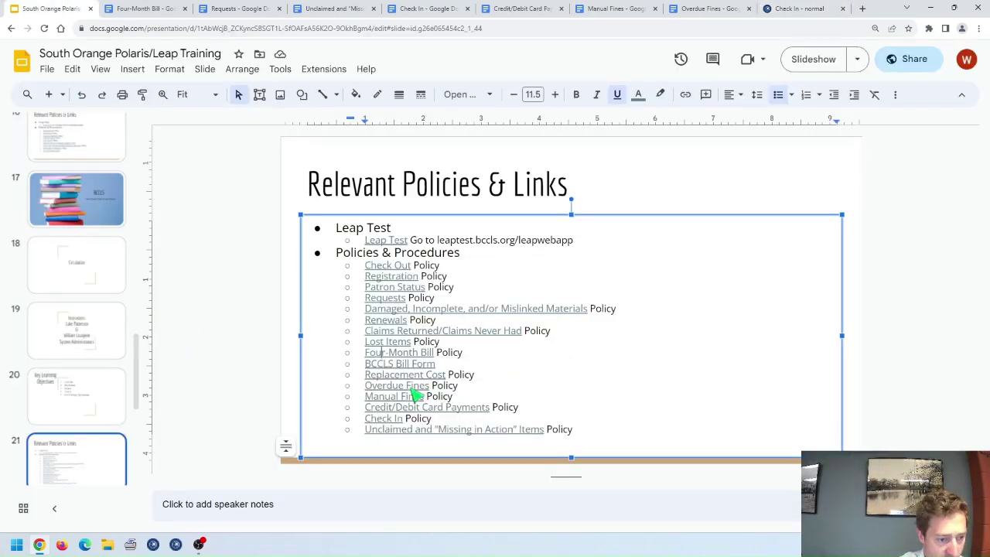
- Open the Lost Items policy from slide 21, then return to Leap's blocked-item prompt
click(401, 342)
click(433, 376)
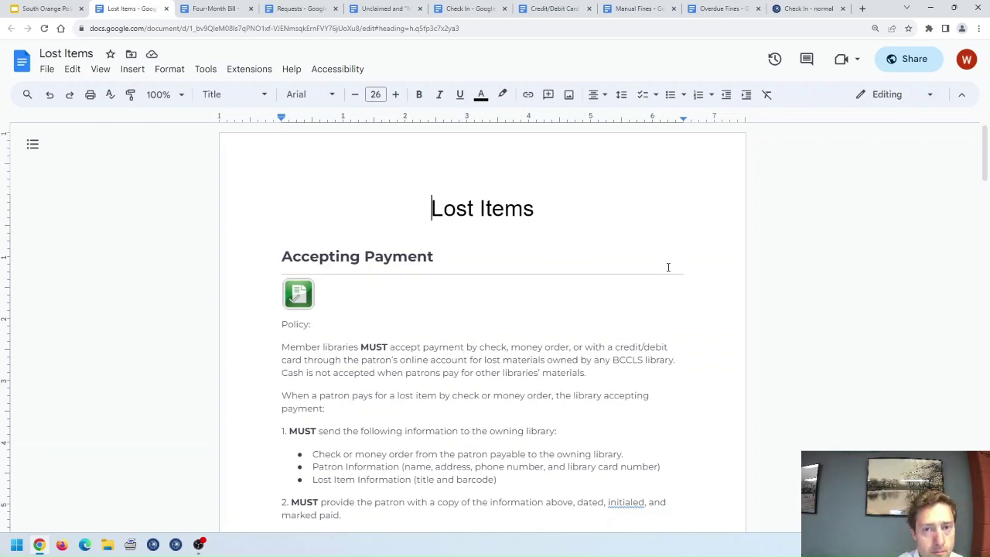
click(815, 6)
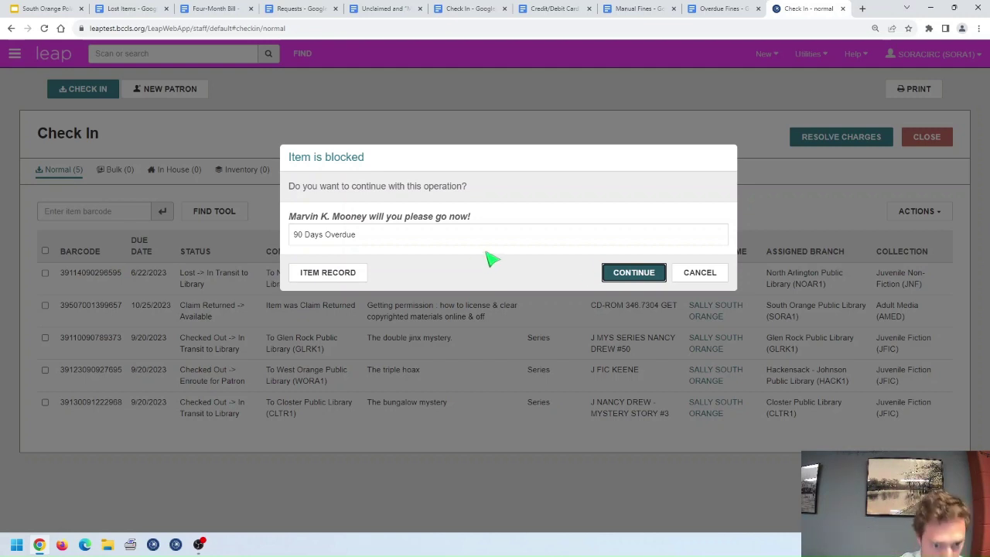
- Check in Marvin K. Mooney despite the block, send it in transit to PALP1, and dismiss the error
click(621, 275)
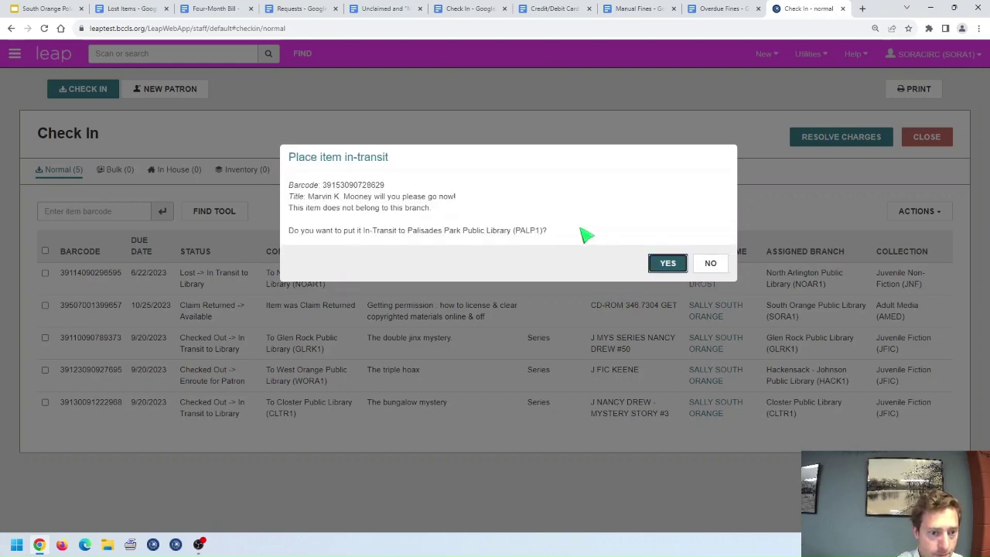
click(667, 264)
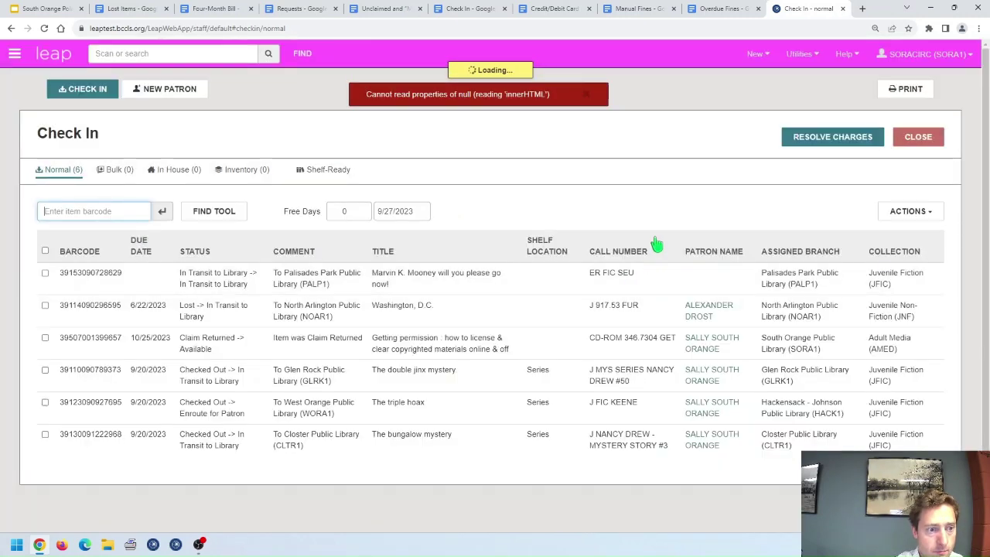
click(587, 98)
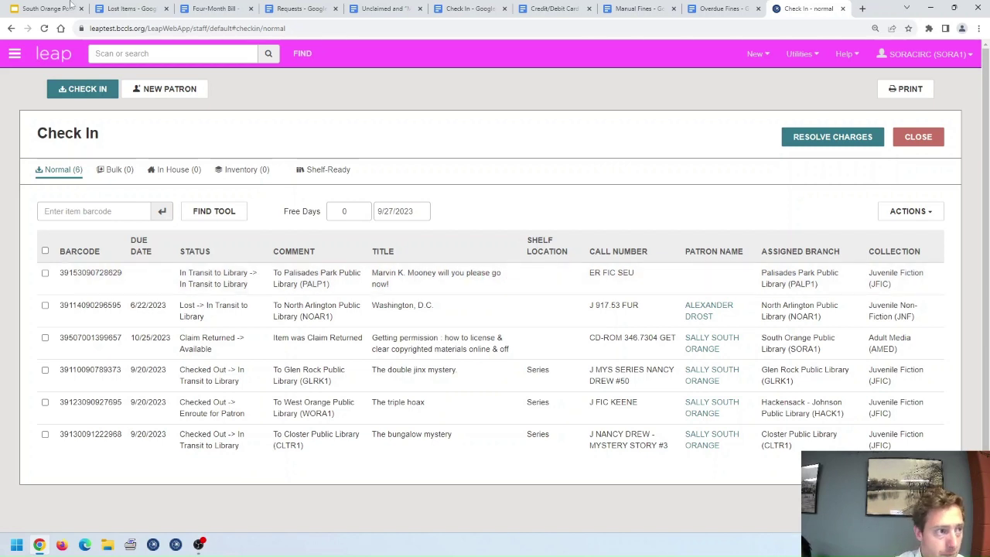
- Reopen the Lost Items policy document via its link on slide 21 of the training slides
click(42, 8)
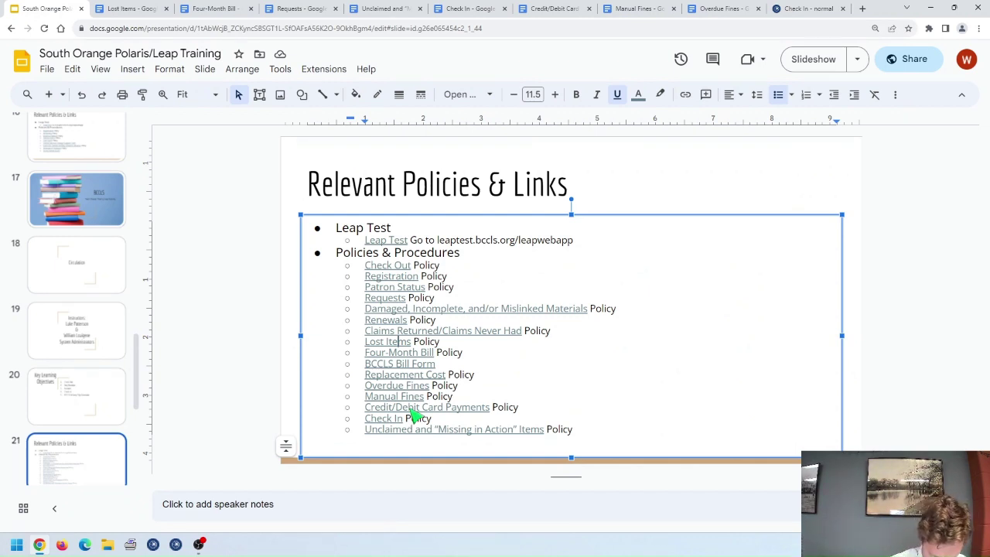
click(380, 341)
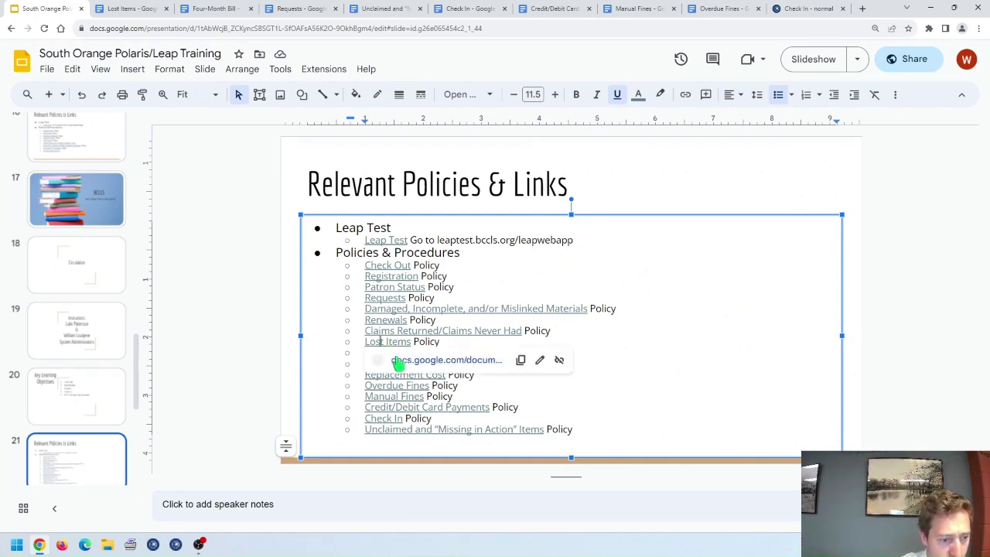
click(421, 360)
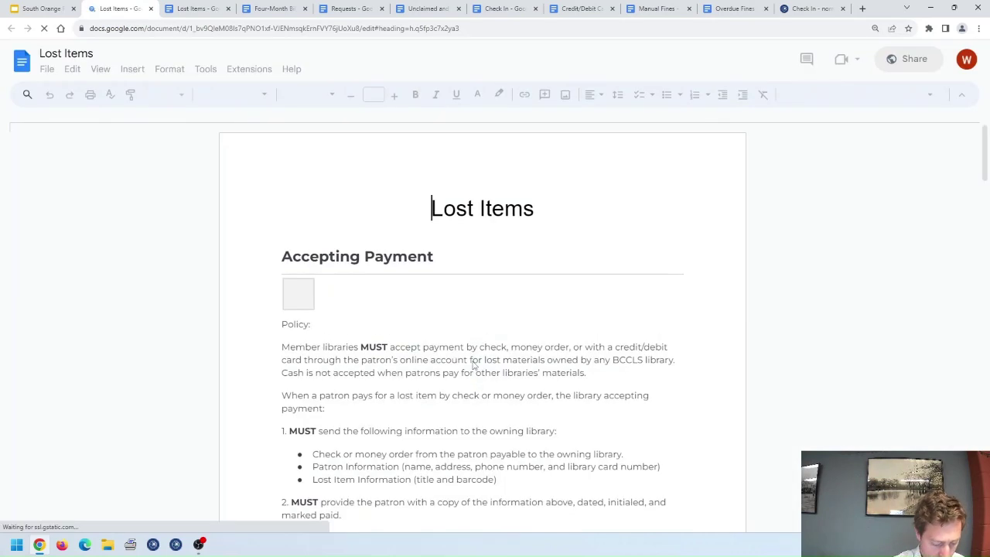
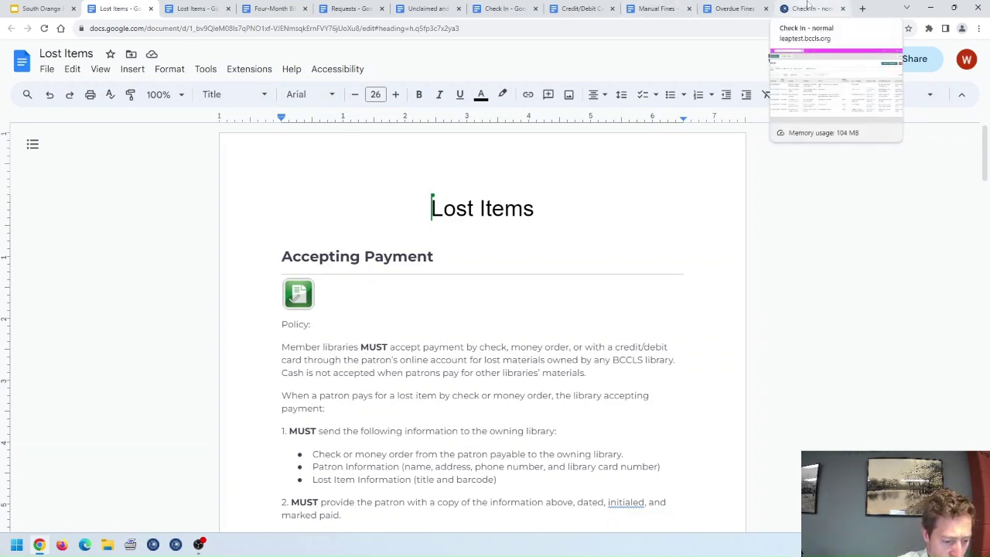
- Return to the Leap check-in list showing the six items already processed
click(807, 7)
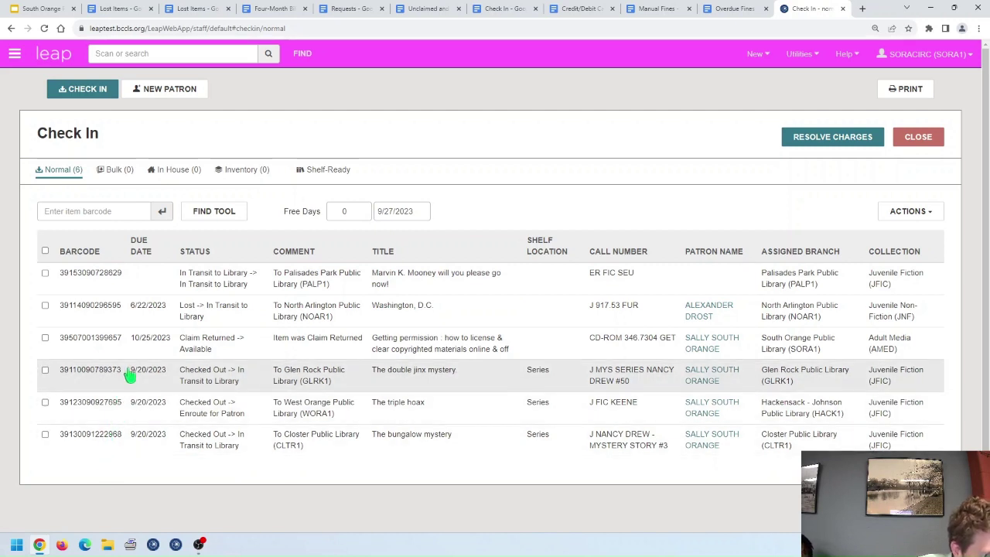
- Glance at The double jinx mystery record, then check in Weapons of war, raising its 90-days-overdue block
click(131, 375)
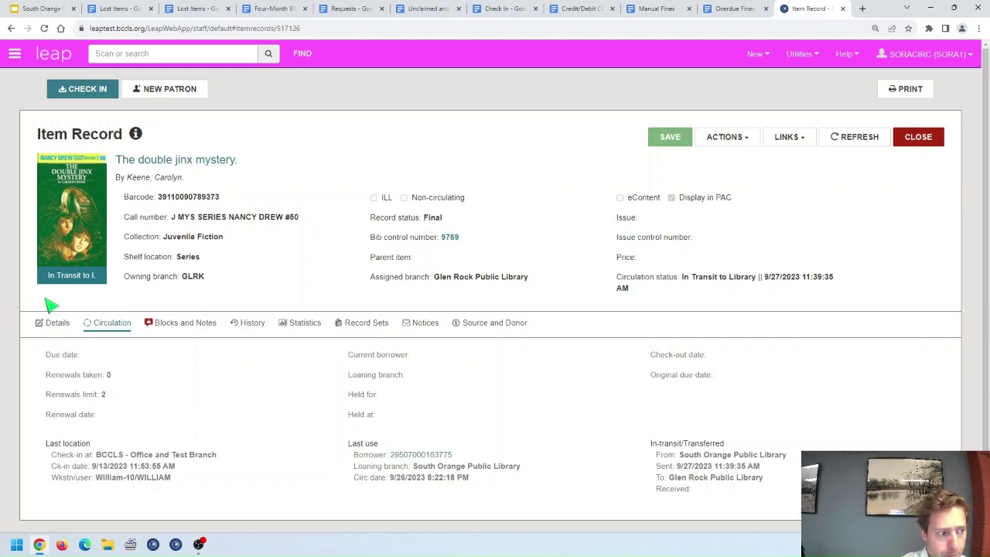
click(83, 95)
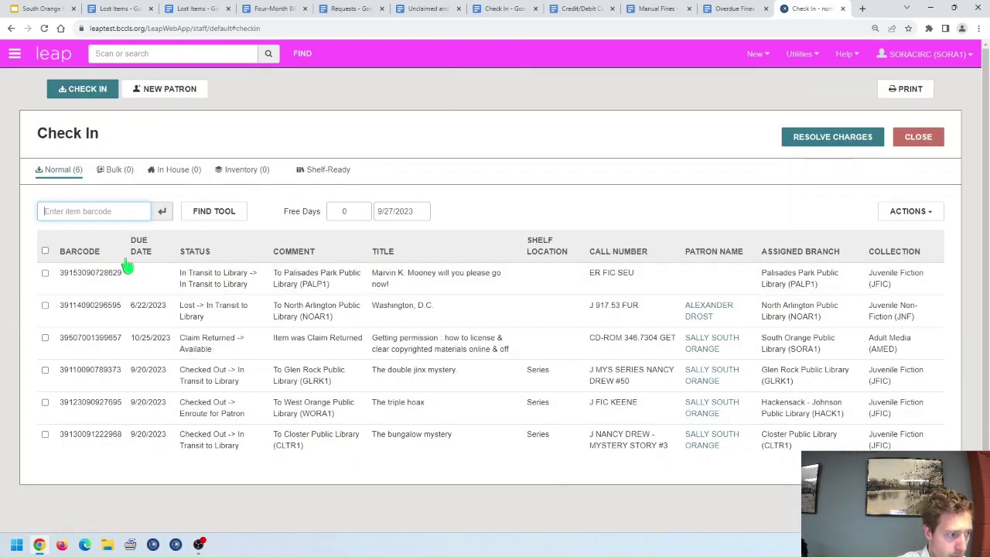
click(92, 211)
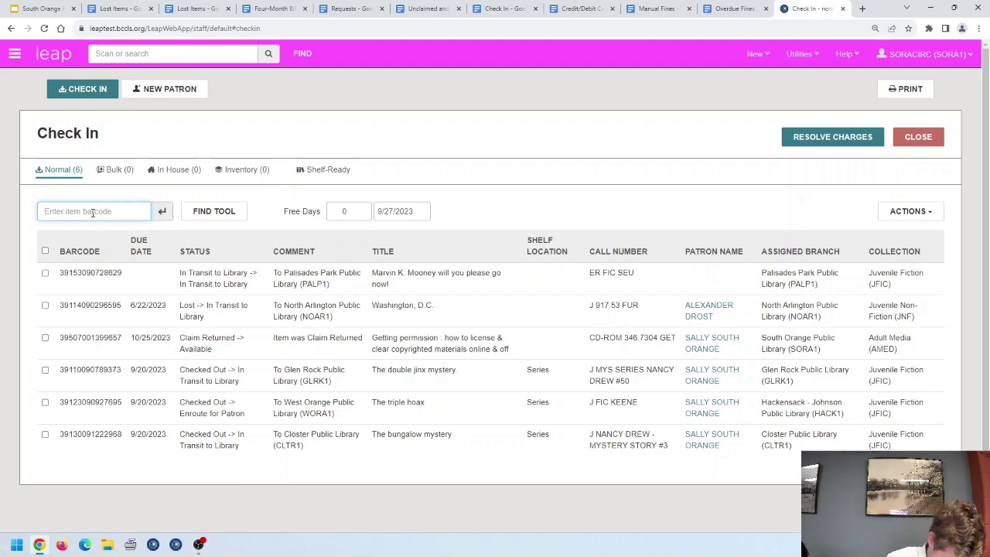
key(Return)
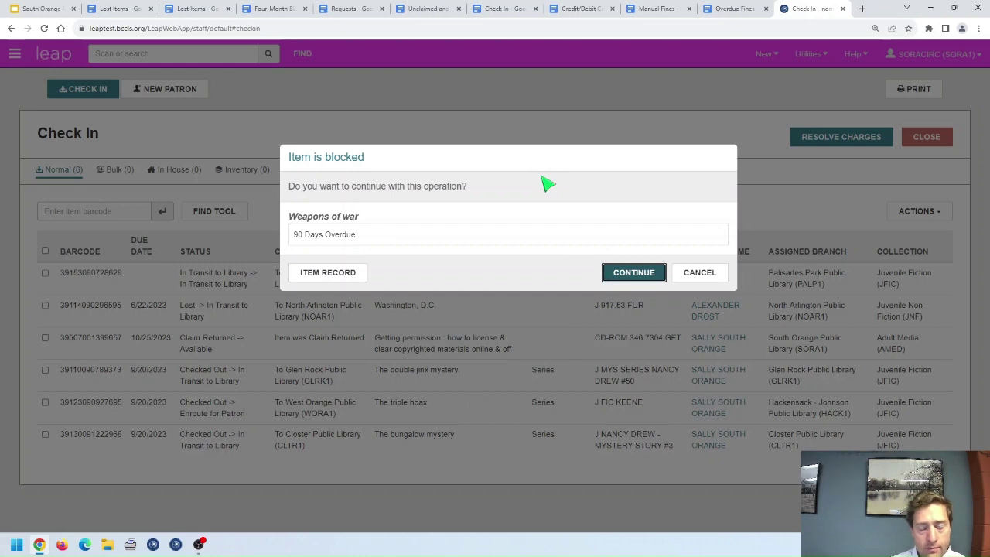
- Continue past the block and resolve Weapons of war with replacement, processing and overdue charges left as is
click(640, 276)
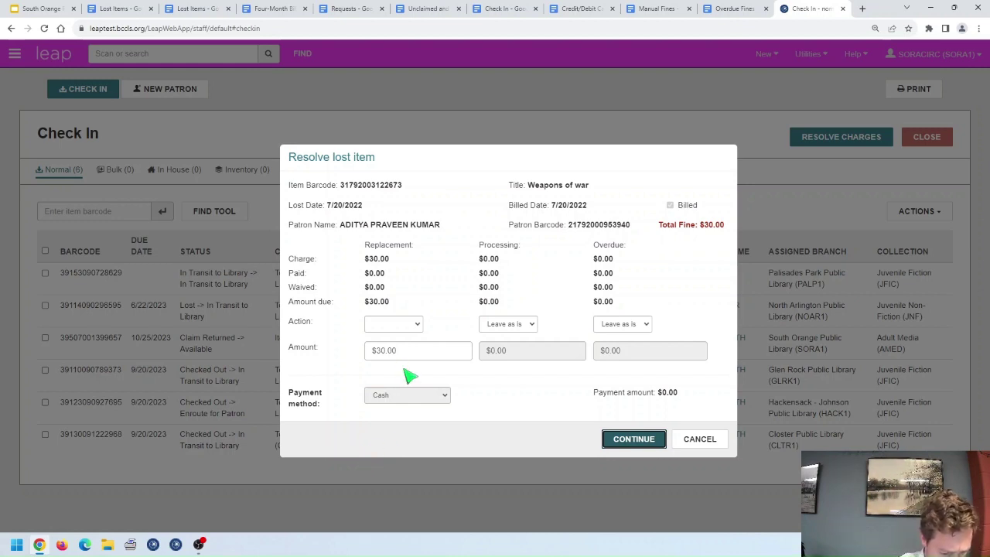
click(417, 325)
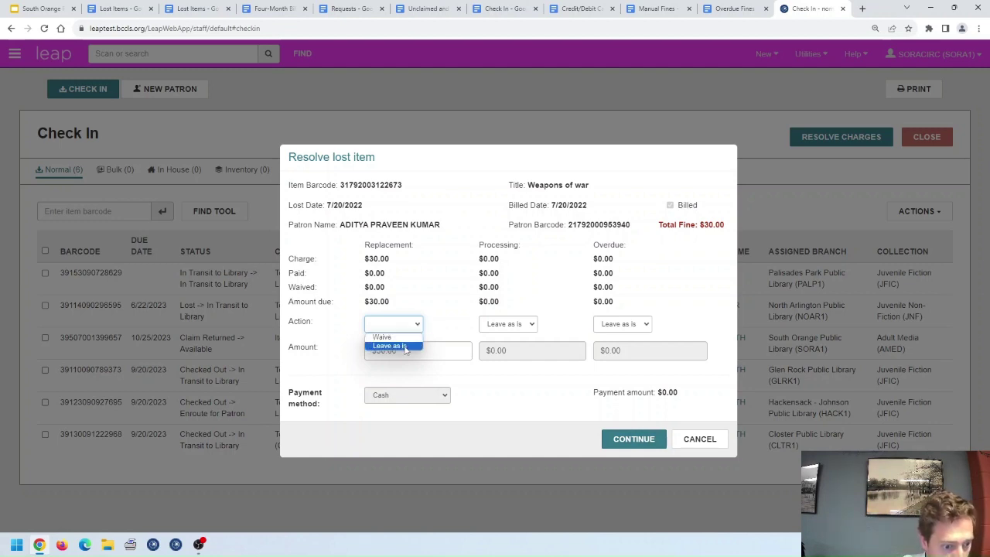
click(398, 346)
click(637, 325)
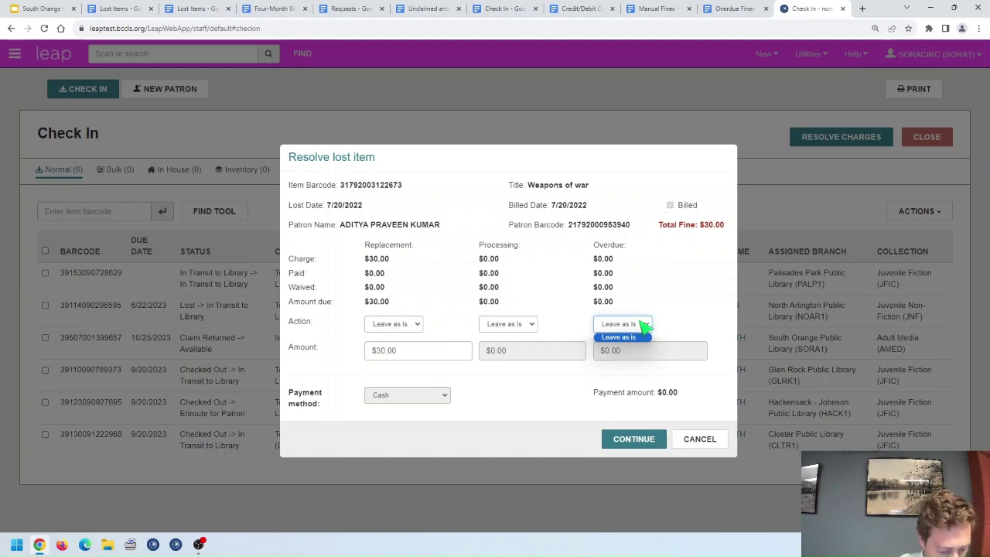
click(633, 337)
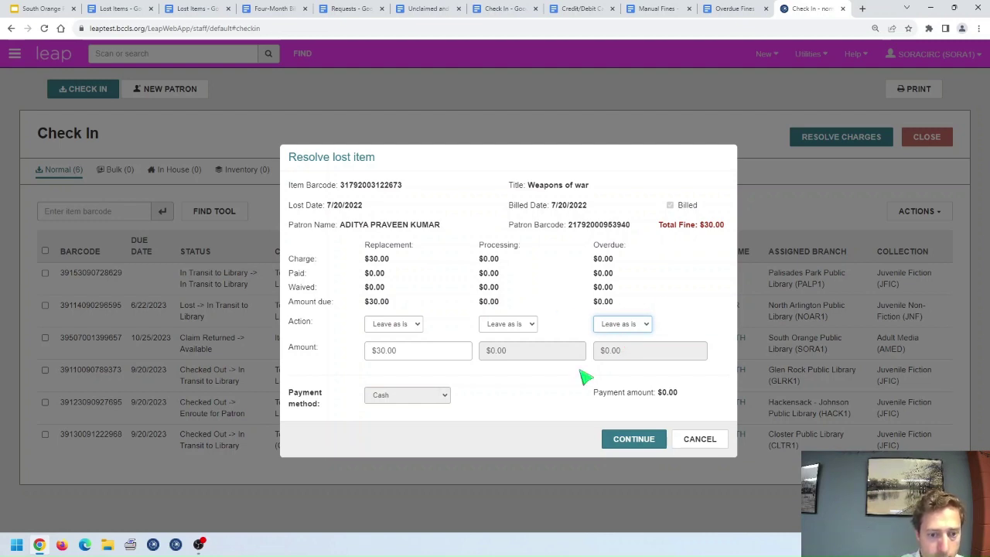
drag(619, 316, 604, 287)
click(628, 324)
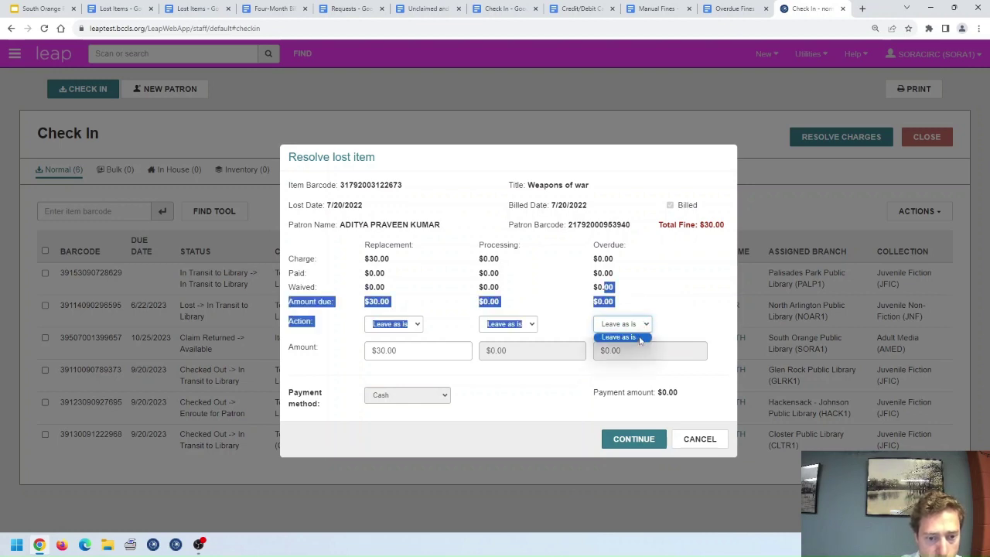
click(645, 322)
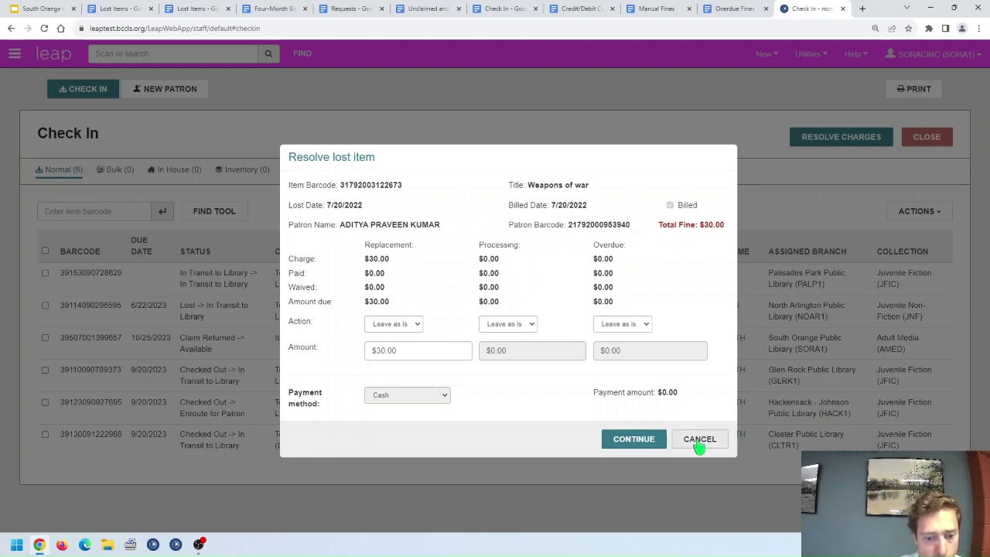
click(636, 438)
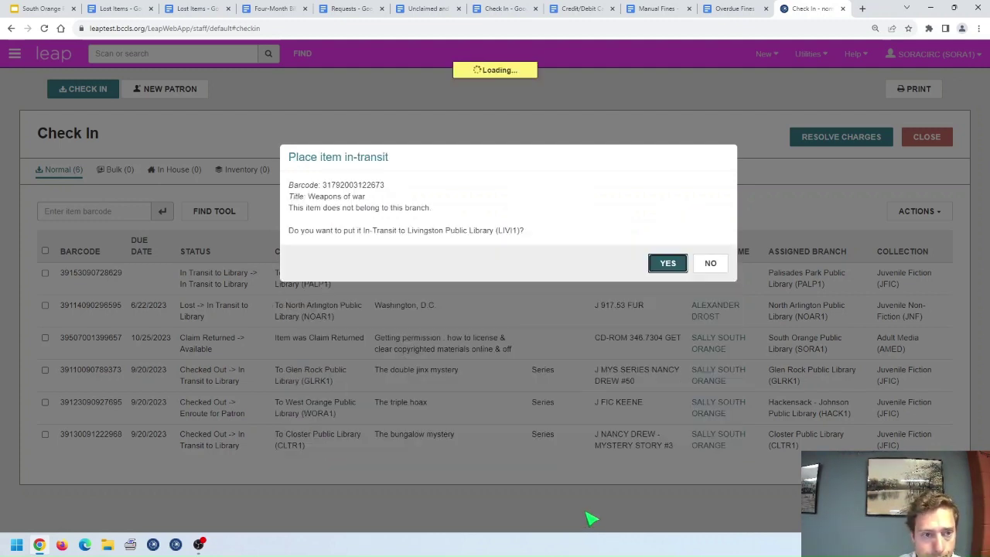
- Send Weapons of war in transit to Livingston and open its last borrower's patron account
click(665, 263)
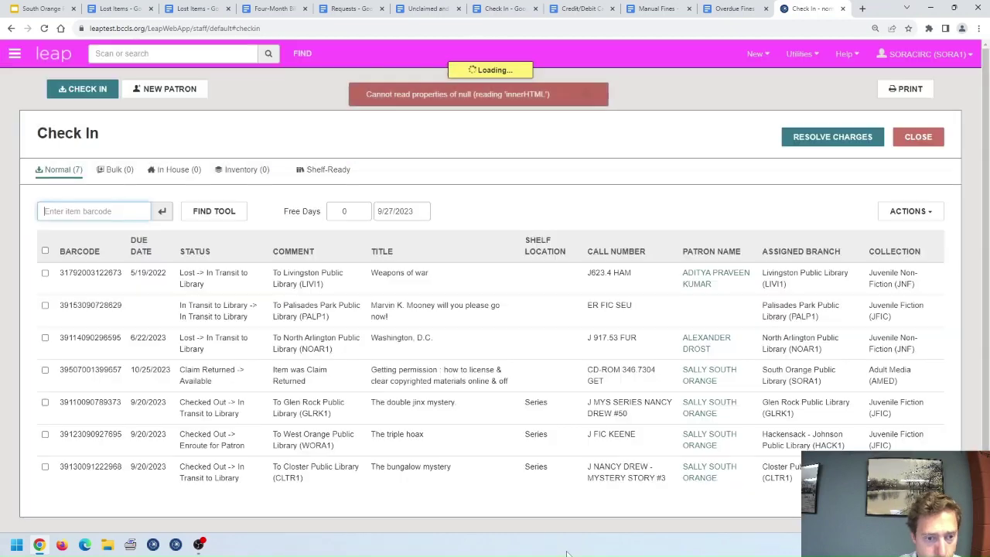
click(587, 96)
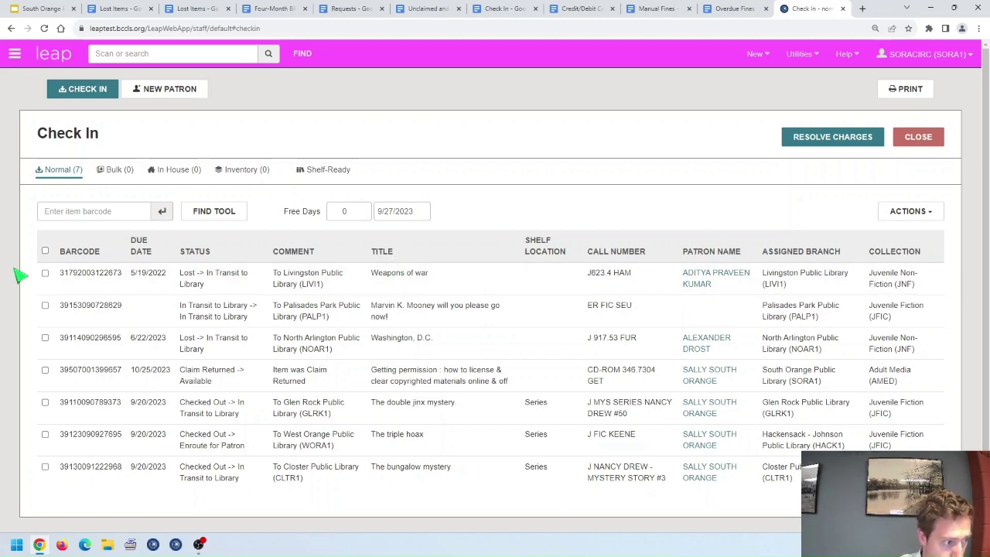
click(104, 284)
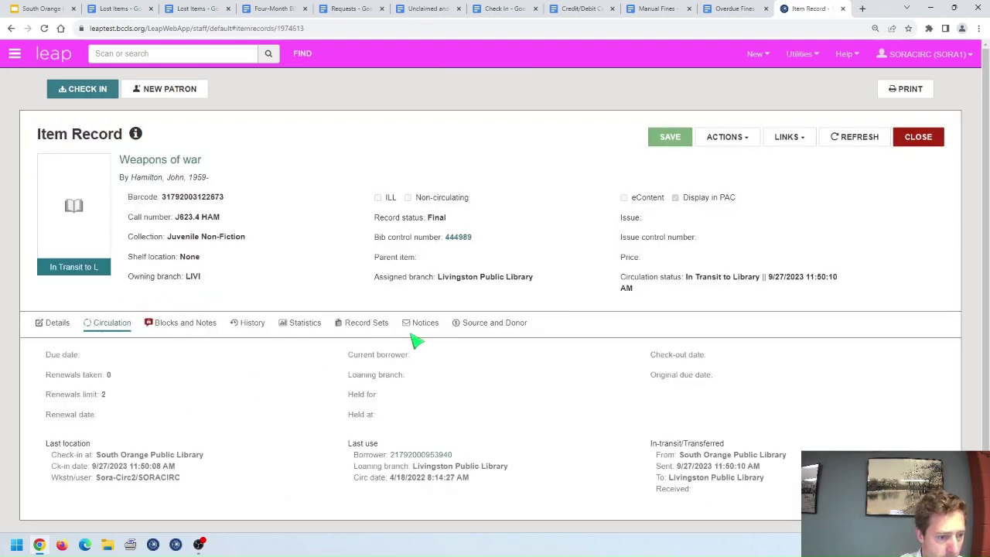
scroll(230, 376, down, 1)
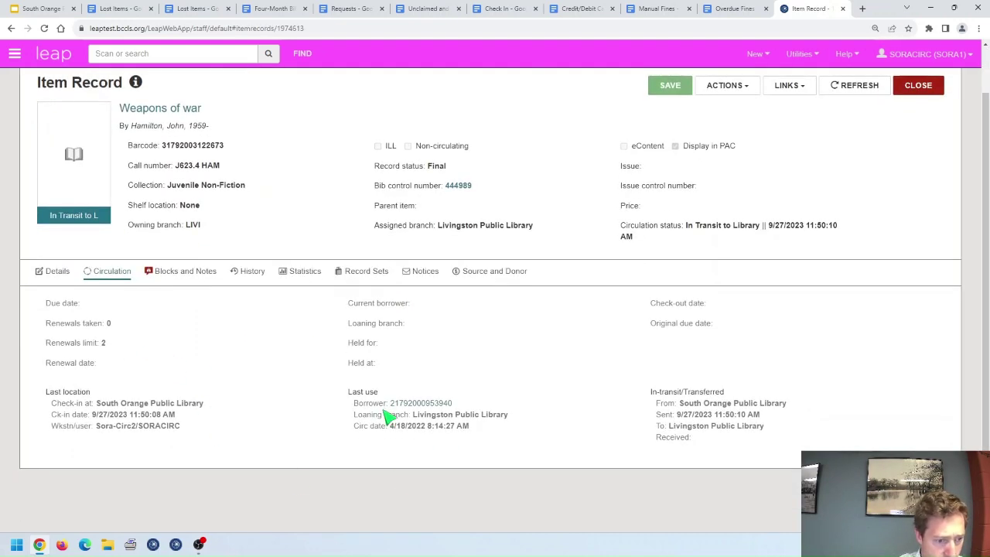
click(417, 405)
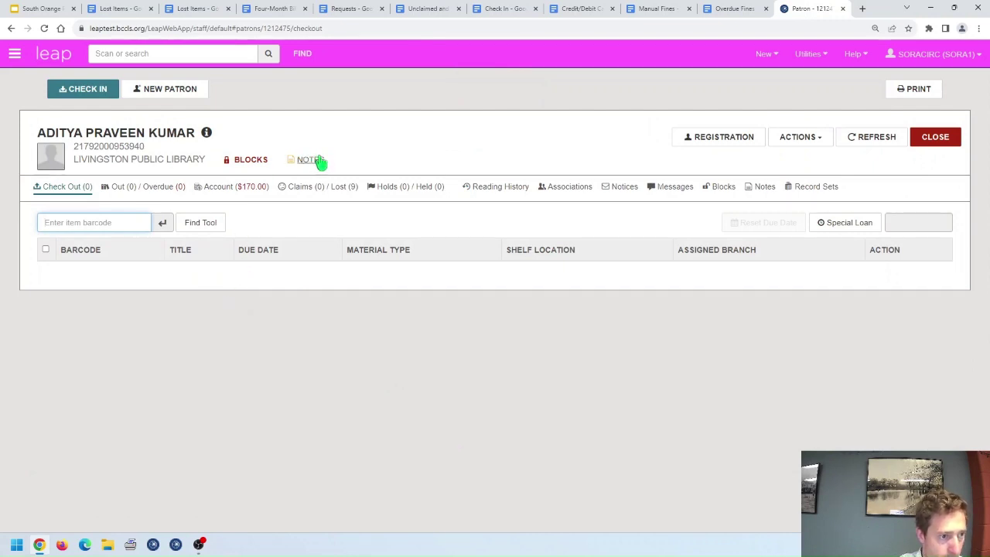
- Confirm the patron's Out/Overdue list is empty, then show the Relevant Policies & Links slide
click(167, 194)
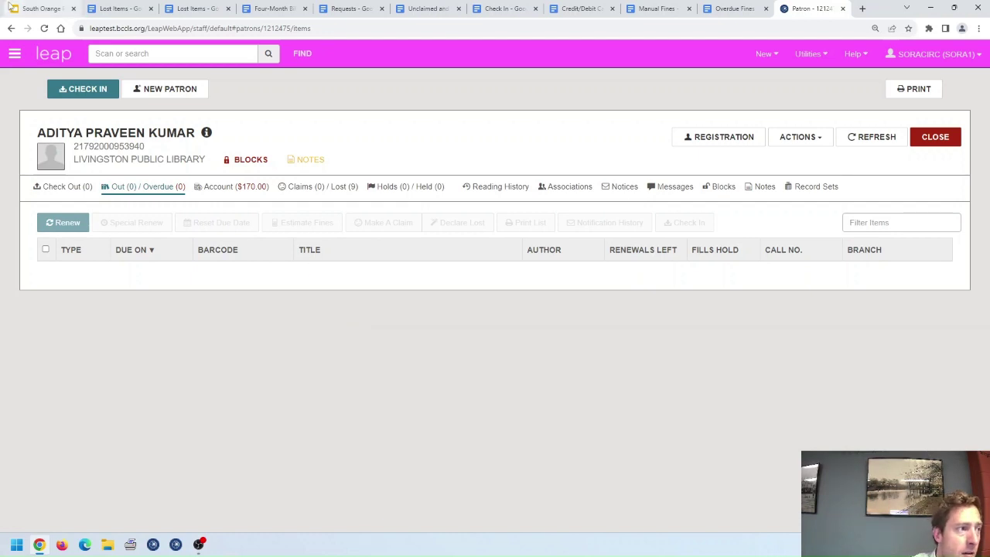
click(43, 9)
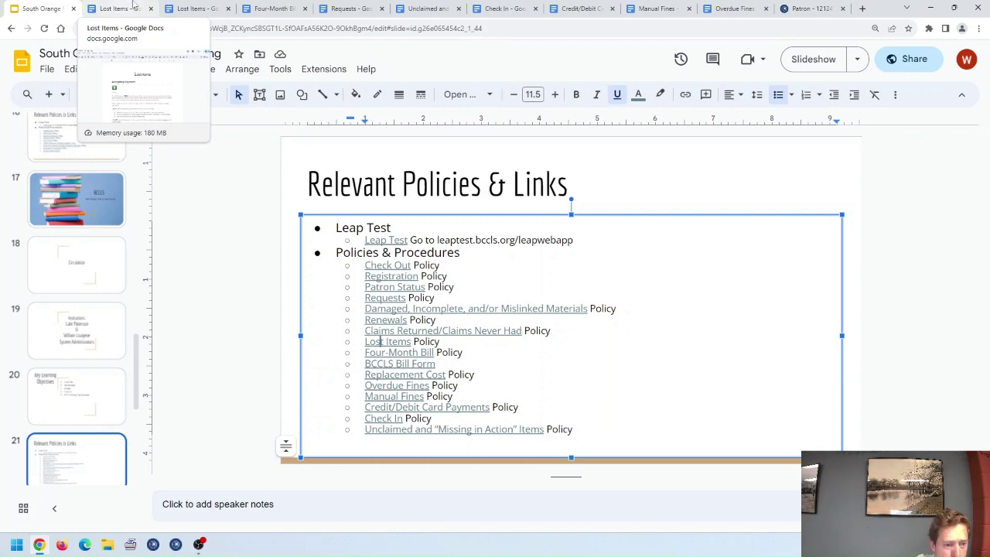
- Read through the Unpaid Lost Items procedure in the Lost Items policy document
click(114, 7)
scroll(642, 360, down, 15)
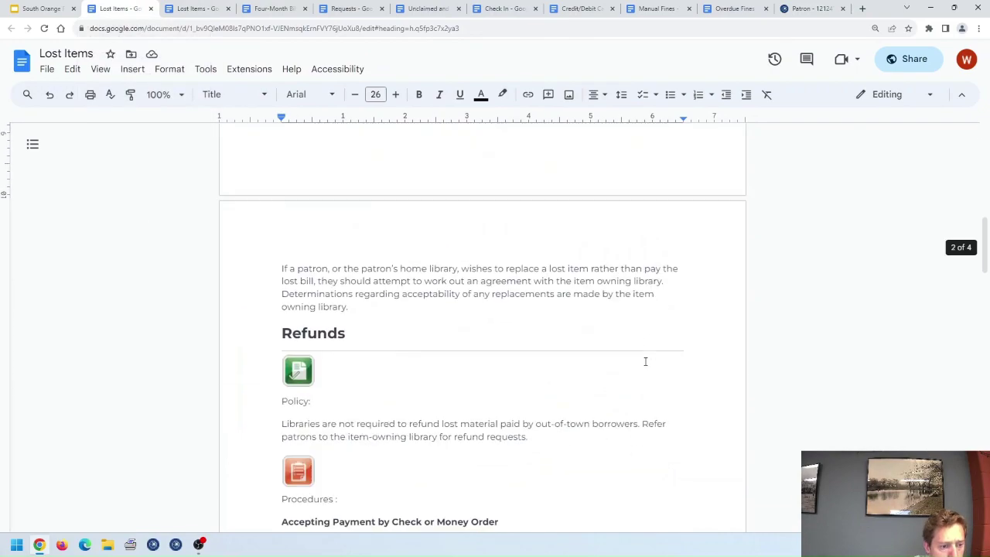
scroll(642, 360, down, 15)
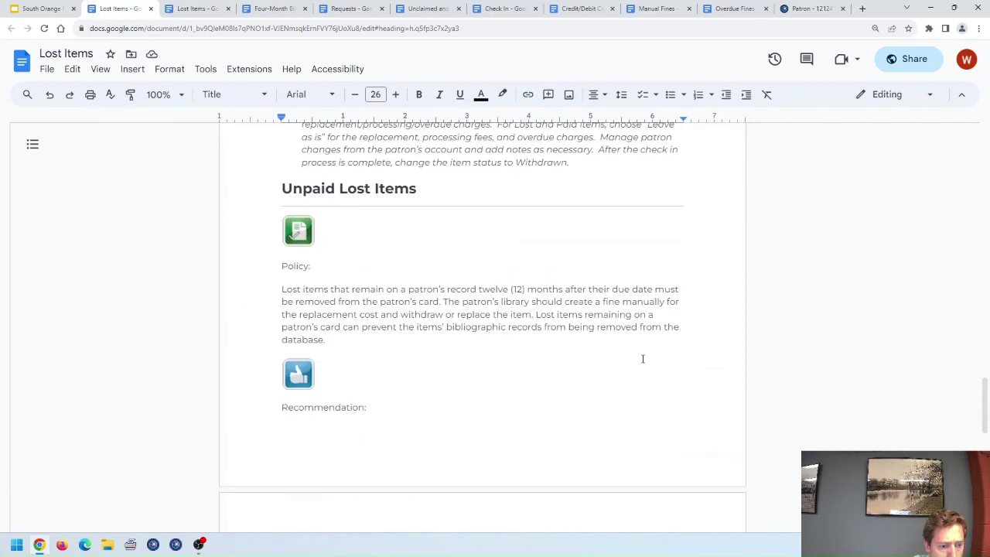
scroll(615, 357, down, 5)
scroll(491, 354, up, 2)
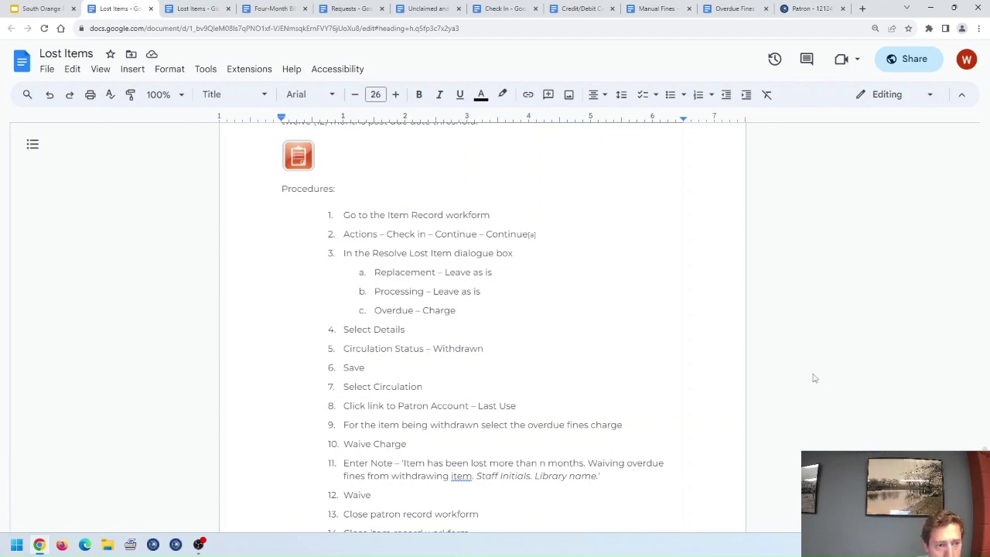
scroll(820, 236, down, 1)
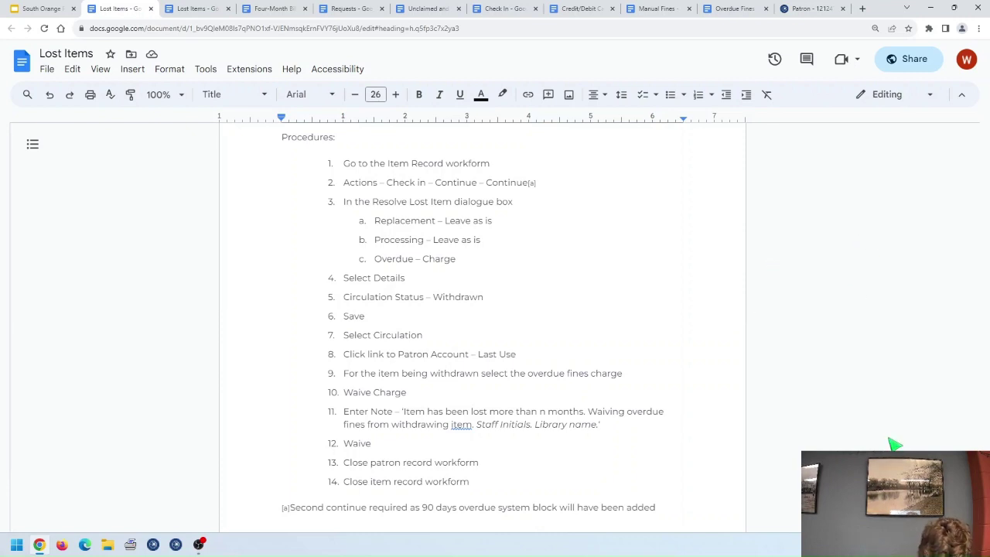
- Open the Damaged, Incomplete, and/or Mislinked Materials policy from the slides, then go back to Leap
click(31, 9)
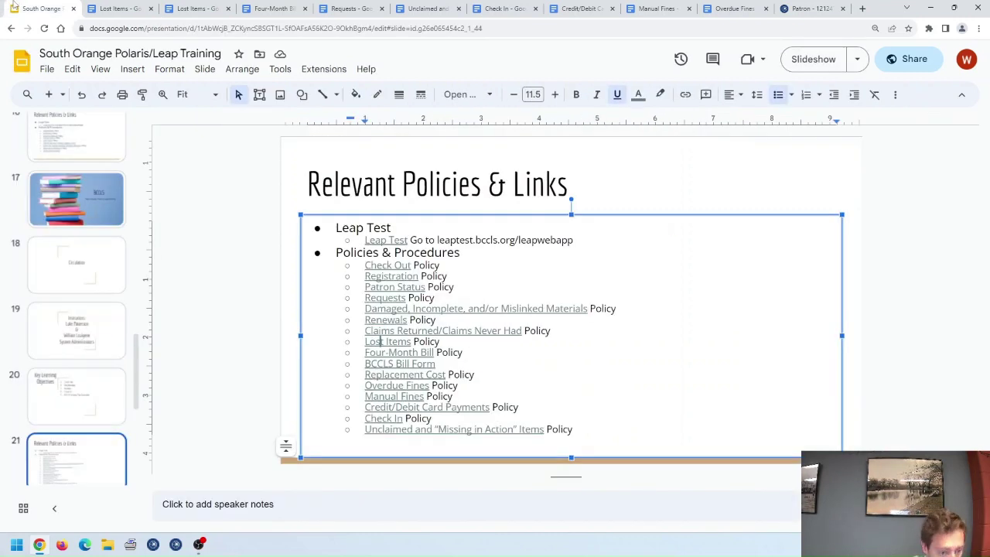
click(416, 320)
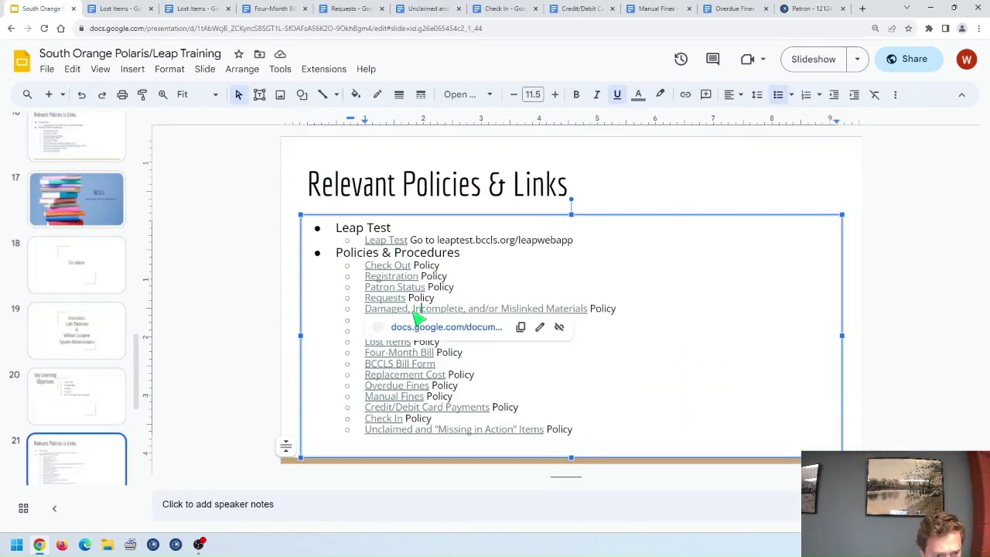
click(426, 327)
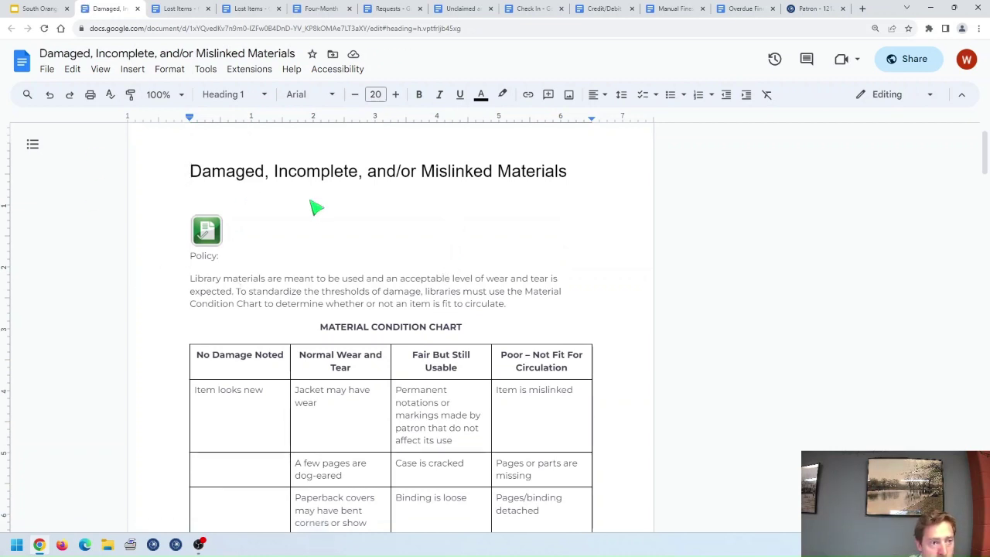
click(812, 9)
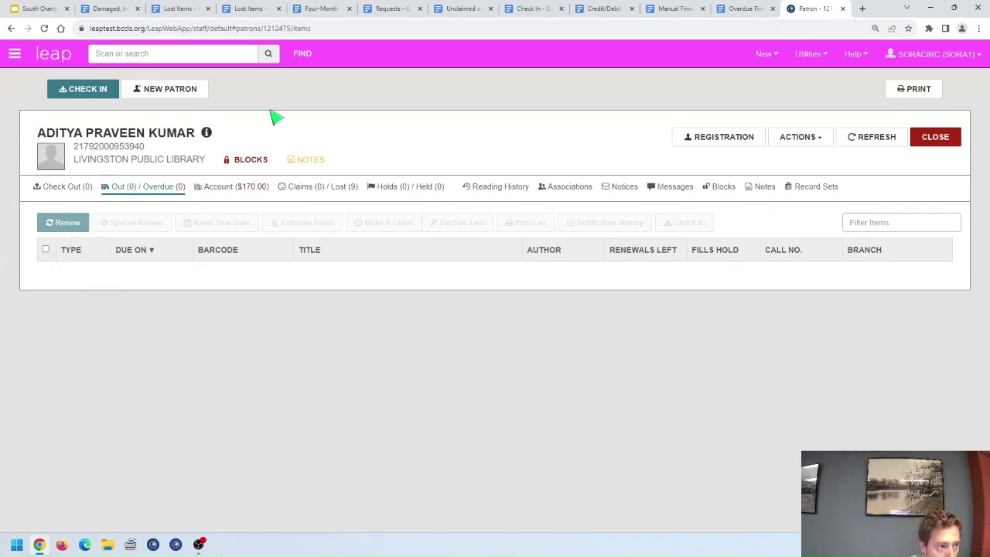
click(944, 145)
click(85, 90)
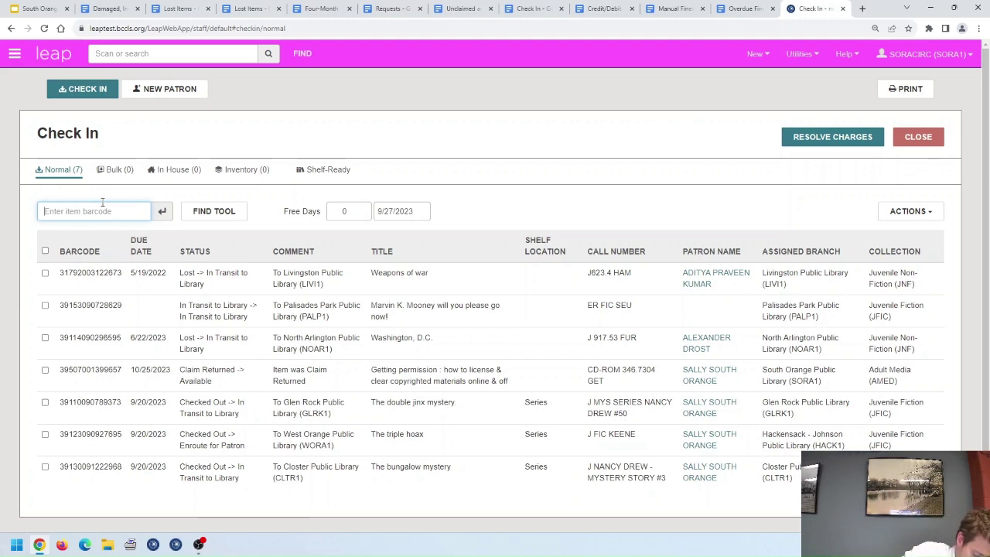
text(39050007374218)
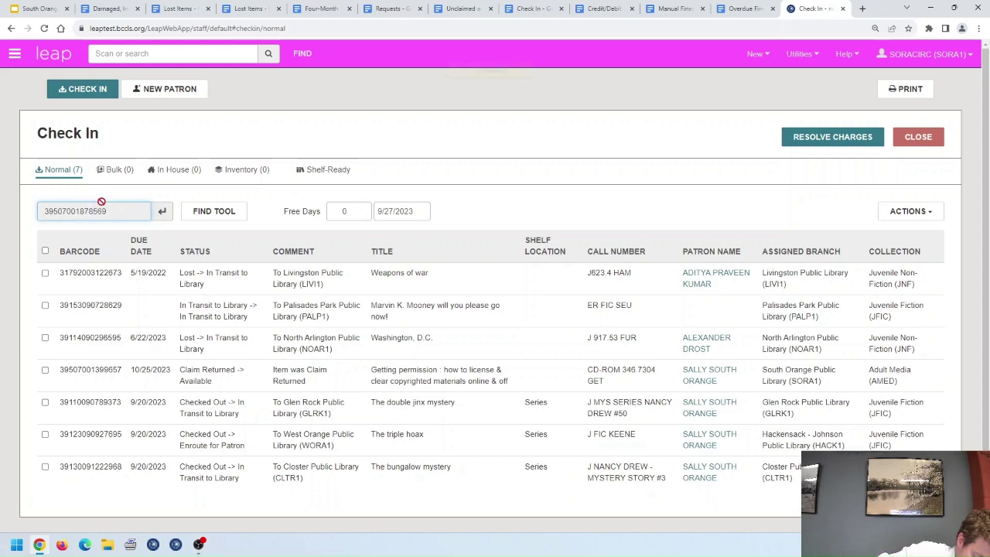
key(Return)
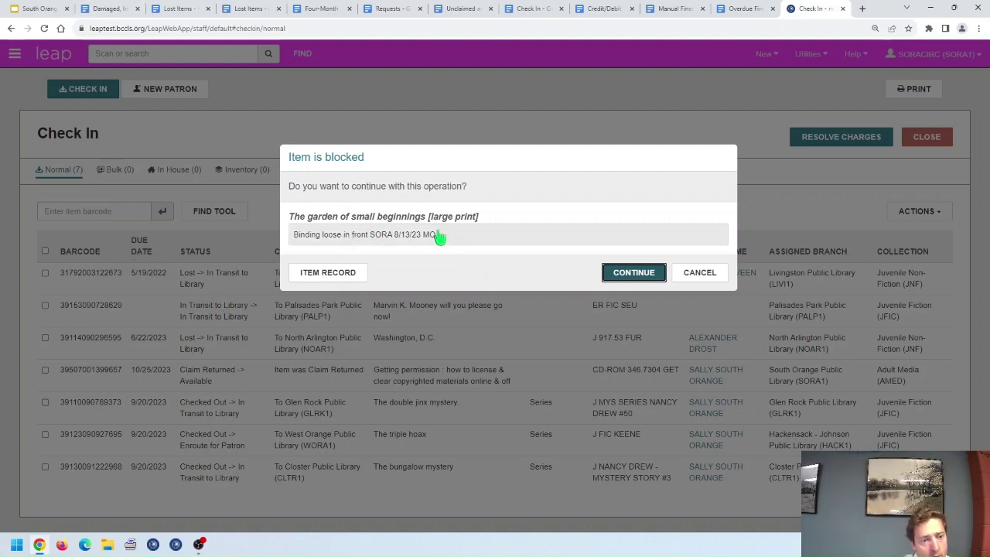
drag(300, 236, 508, 283)
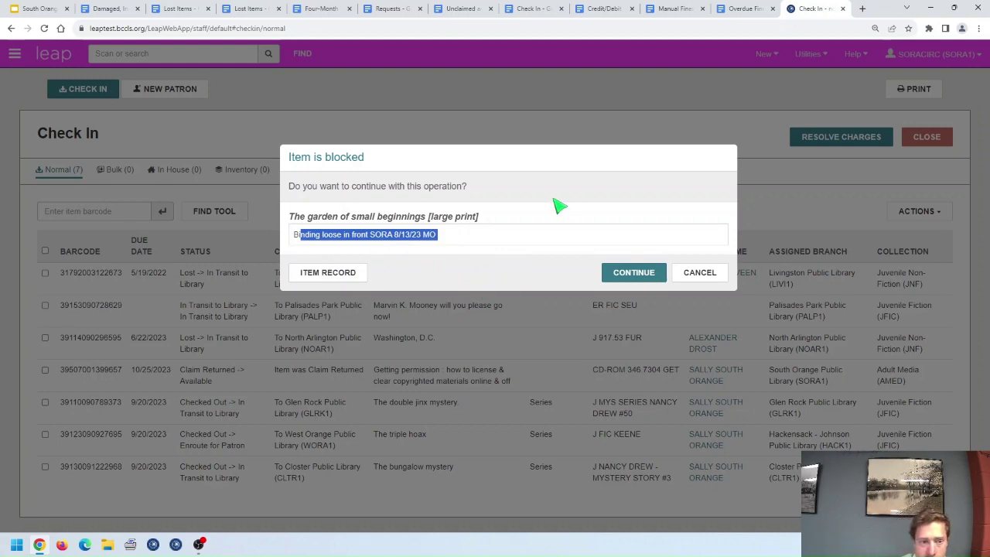
click(630, 271)
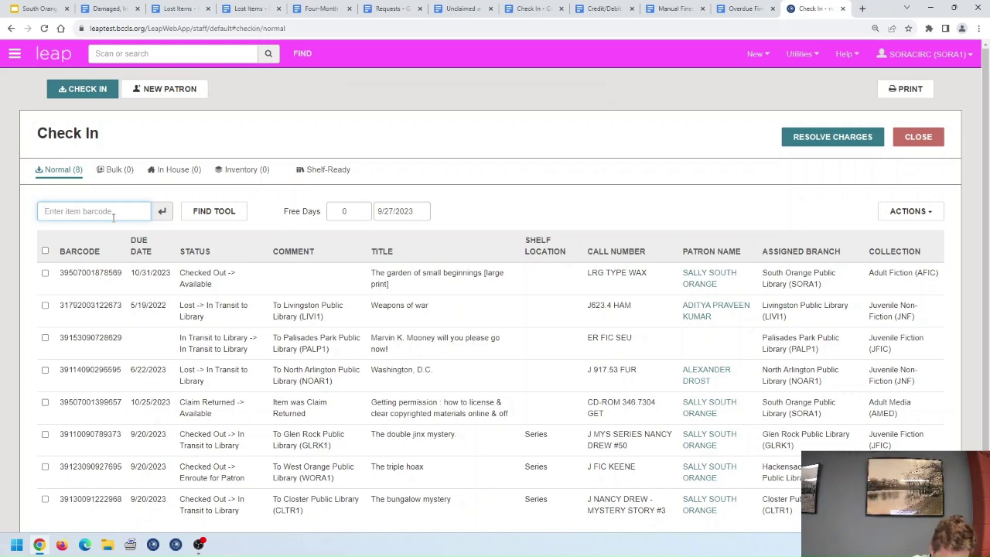
text(31792003248087)
key(Return)
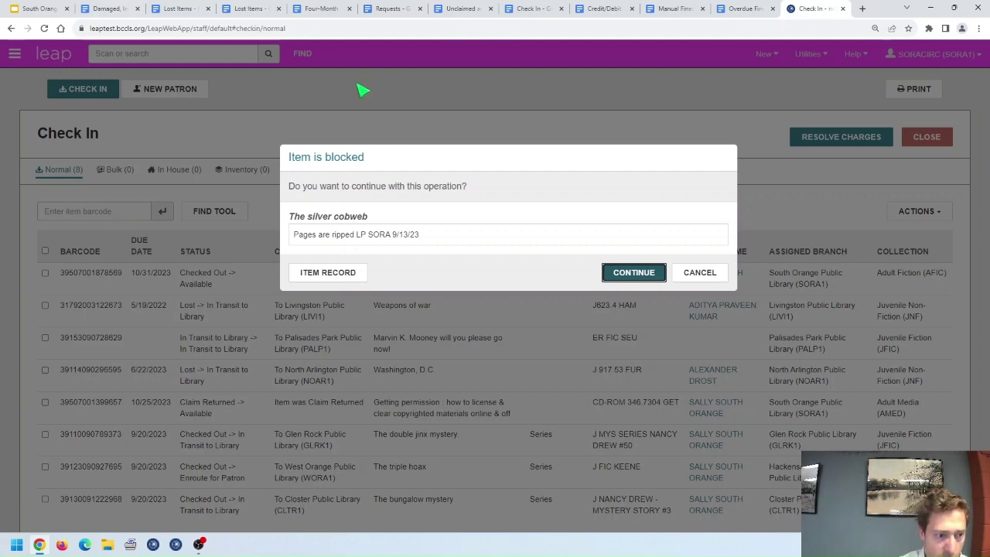
click(340, 277)
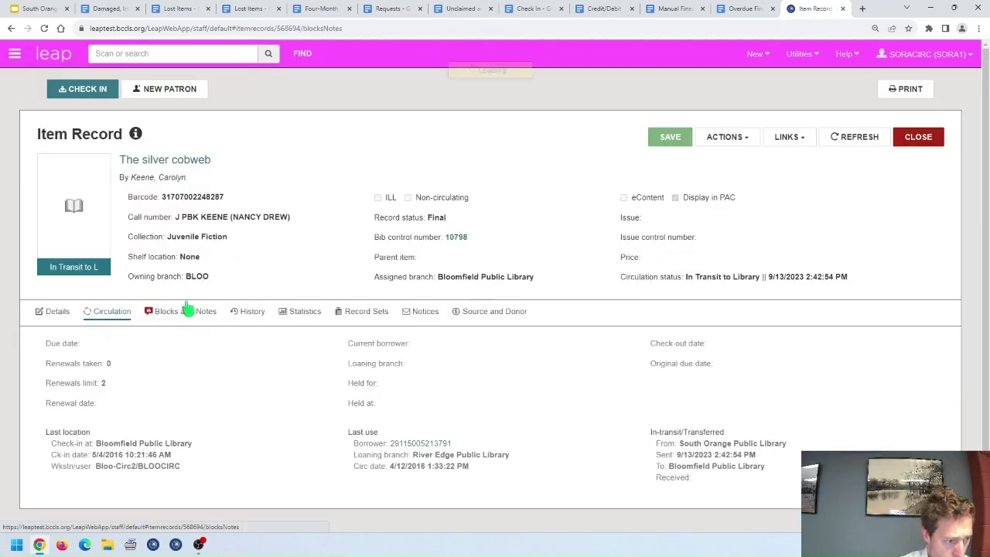
click(184, 311)
scroll(183, 331, down, 2)
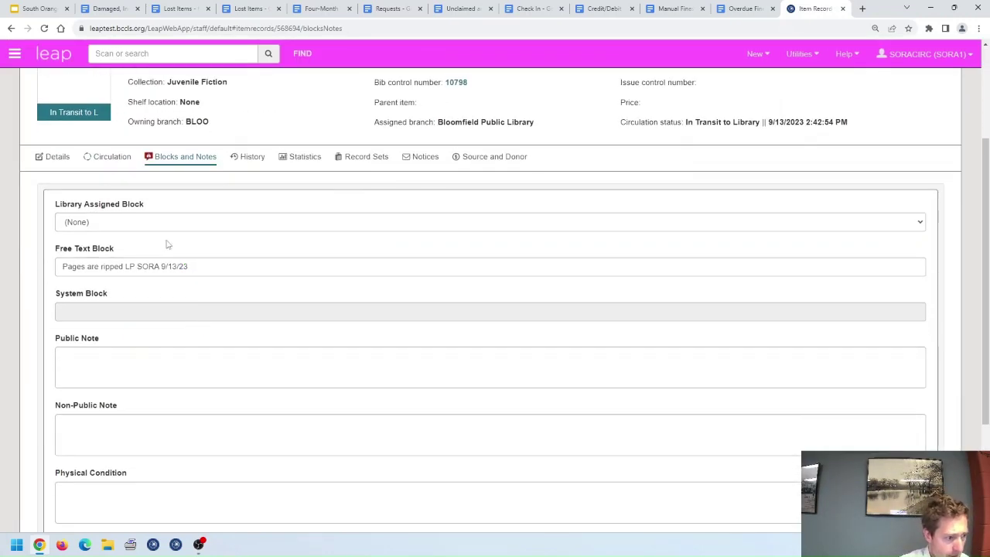
click(129, 223)
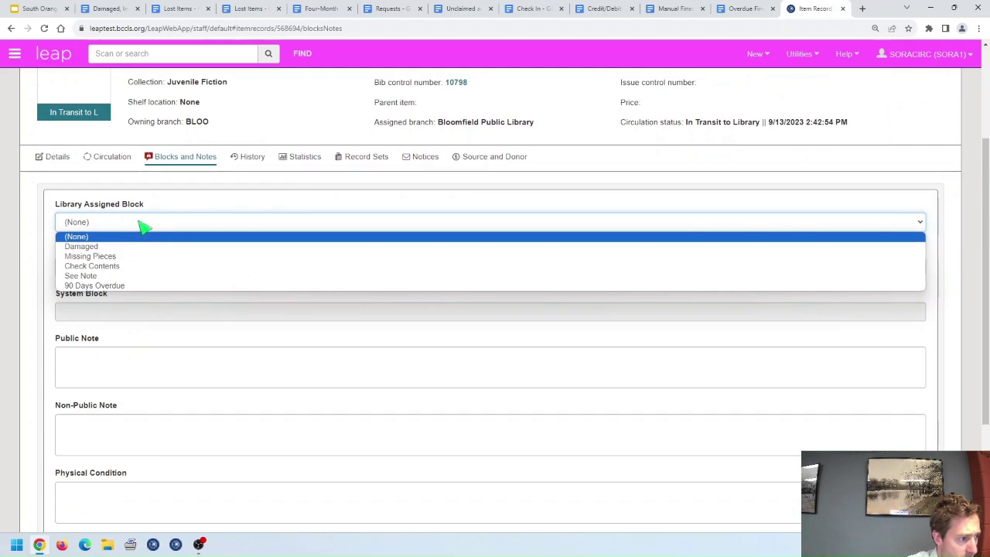
click(142, 224)
click(136, 226)
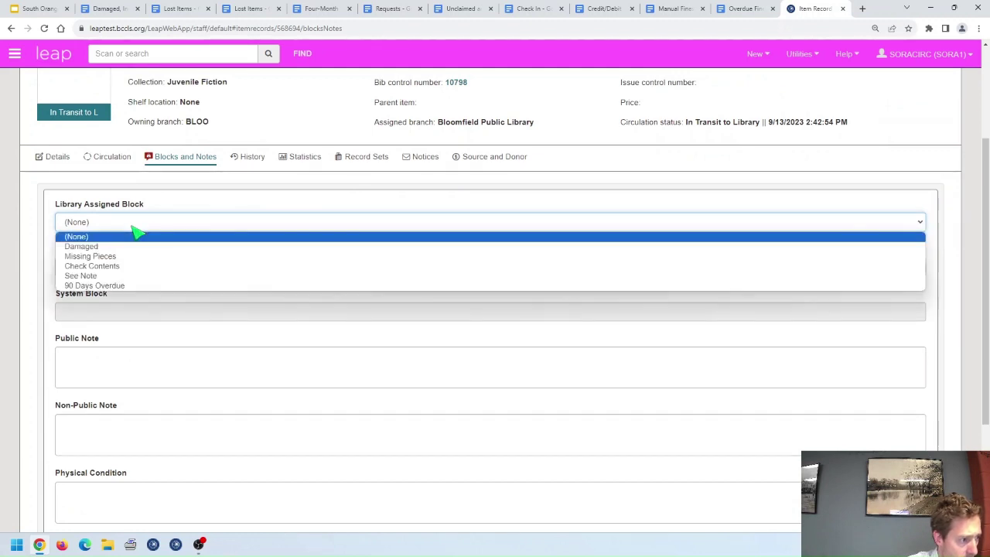
click(132, 227)
scroll(295, 332, down, 2)
scroll(294, 333, up, 4)
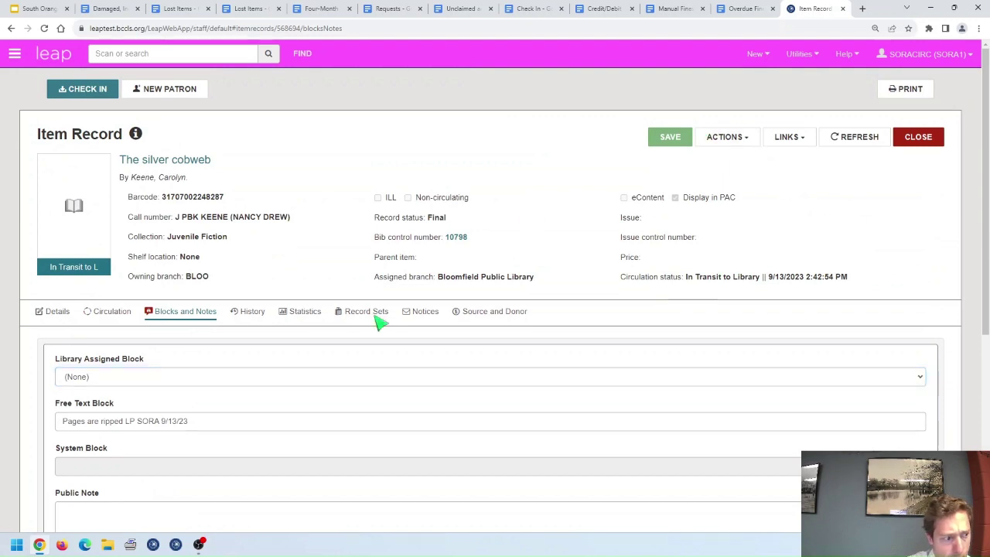
scroll(177, 420, down, 1)
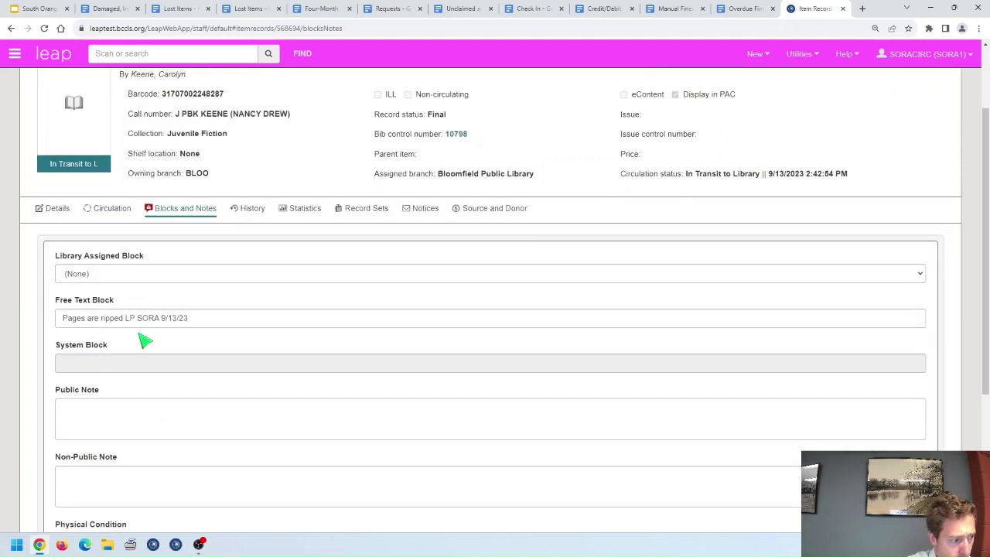
- Replace the free-text block note with 'More damage SORA LP 9/27/23' and save the record
click(150, 318)
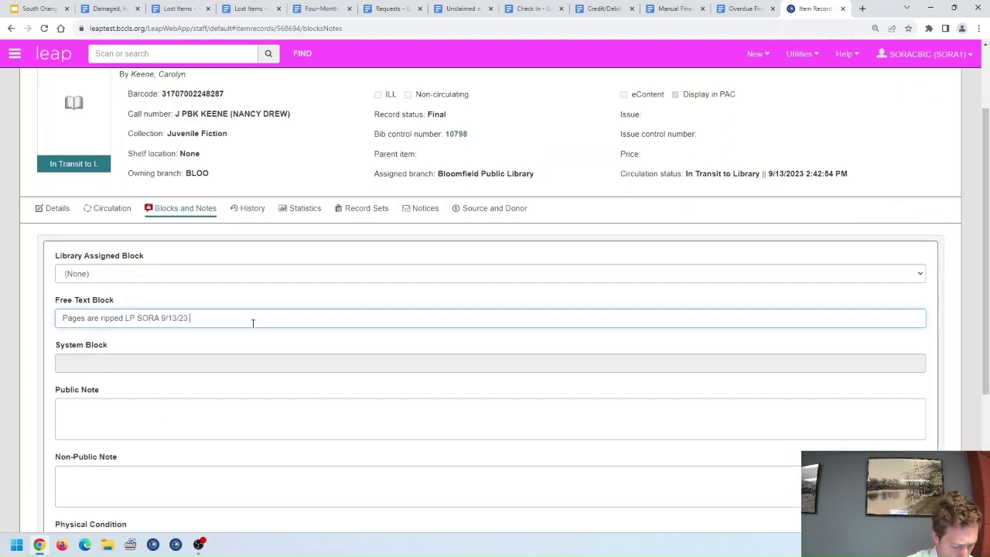
key(BackSpace)
key(BackSpace)
key(BackSpace)
key(BackSpace)
key(BackSpace)
key(BackSpace)
key(BackSpace)
key(BackSpace)
key(BackSpace)
key(BackSpace)
key(BackSpace)
key(BackSpace)
key(BackSpace)
key(BackSpace)
key(BackSpace)
key(BackSpace)
key(BackSpace)
key(BackSpace)
key(BackSpace)
key(BackSpace)
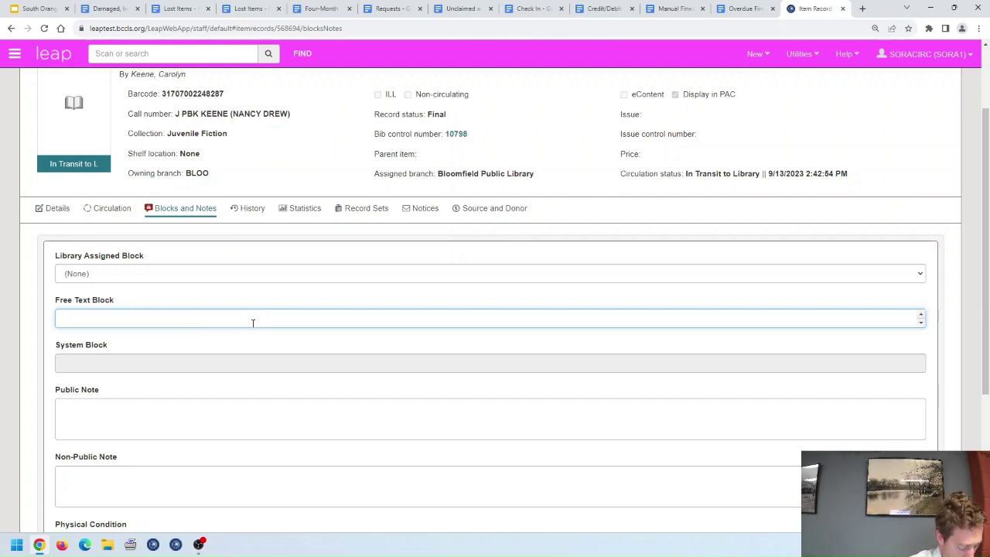
text(More d)
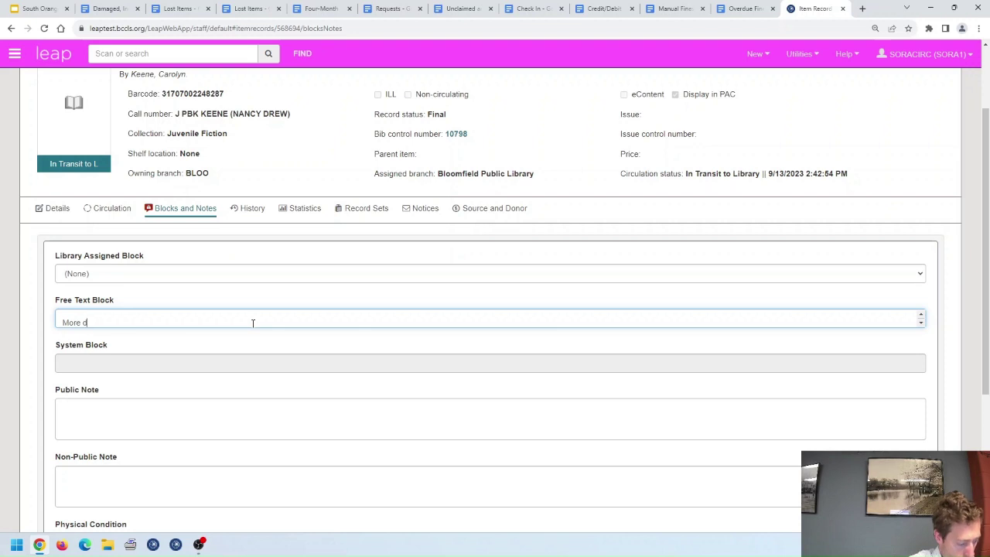
text(amage SOR)
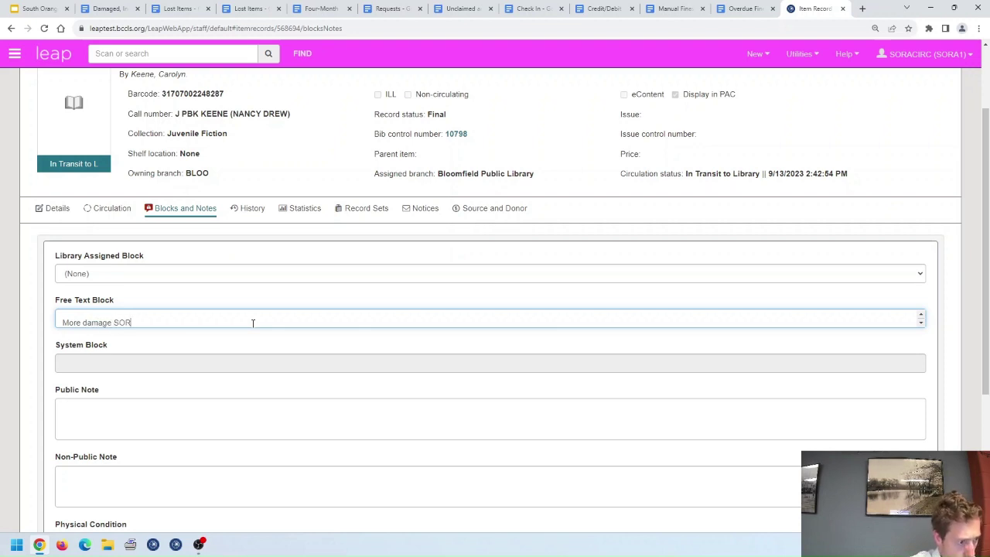
text(A LP )
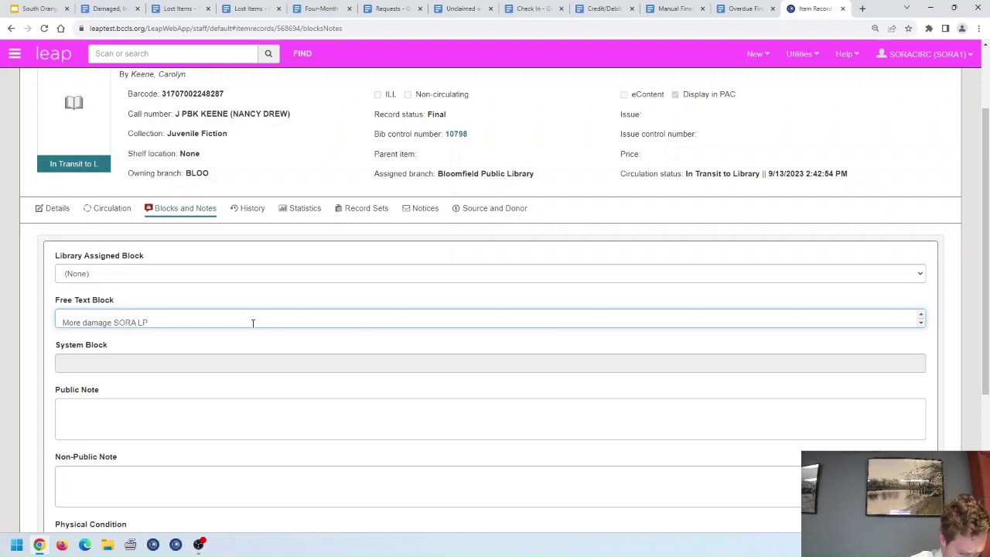
text(9/27/23)
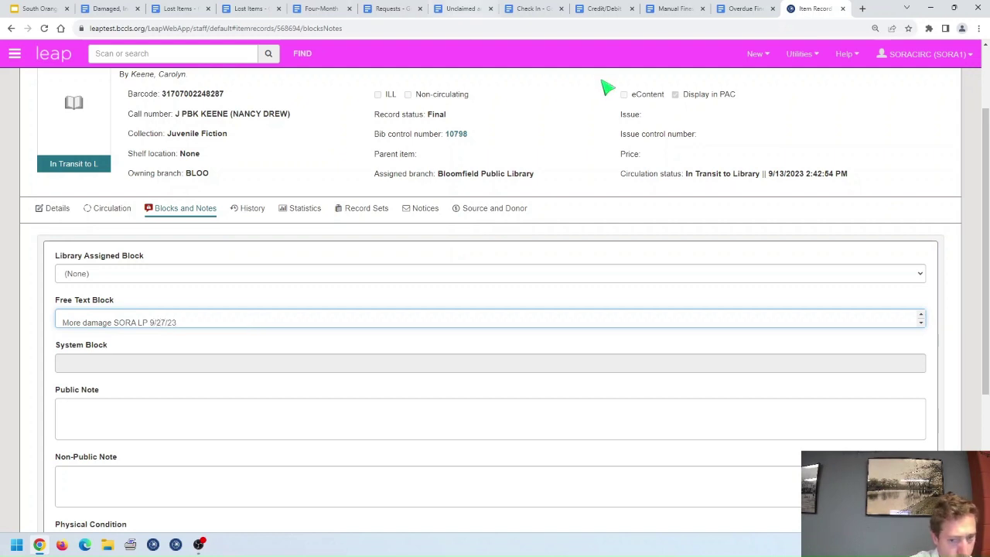
scroll(846, 223, down, 3)
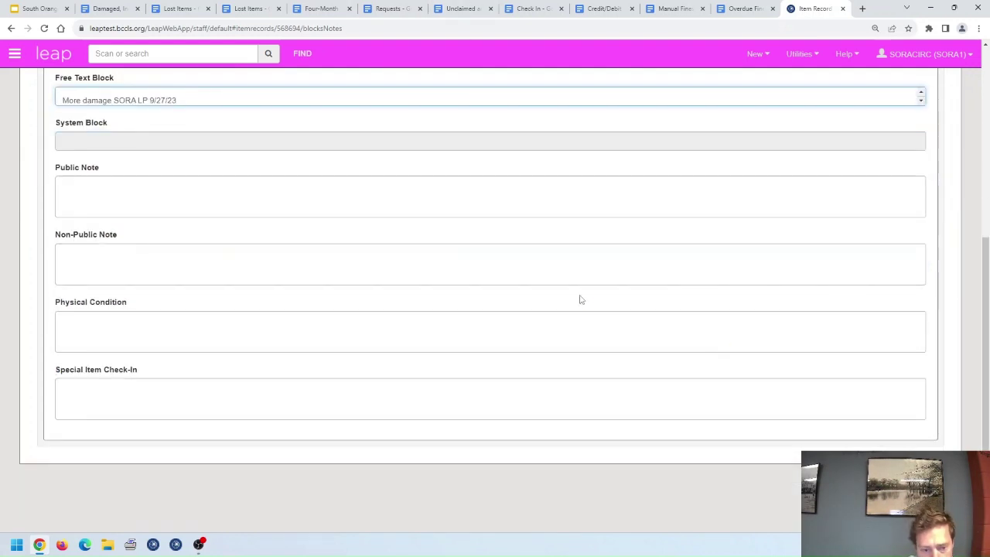
scroll(886, 137, up, 5)
click(670, 137)
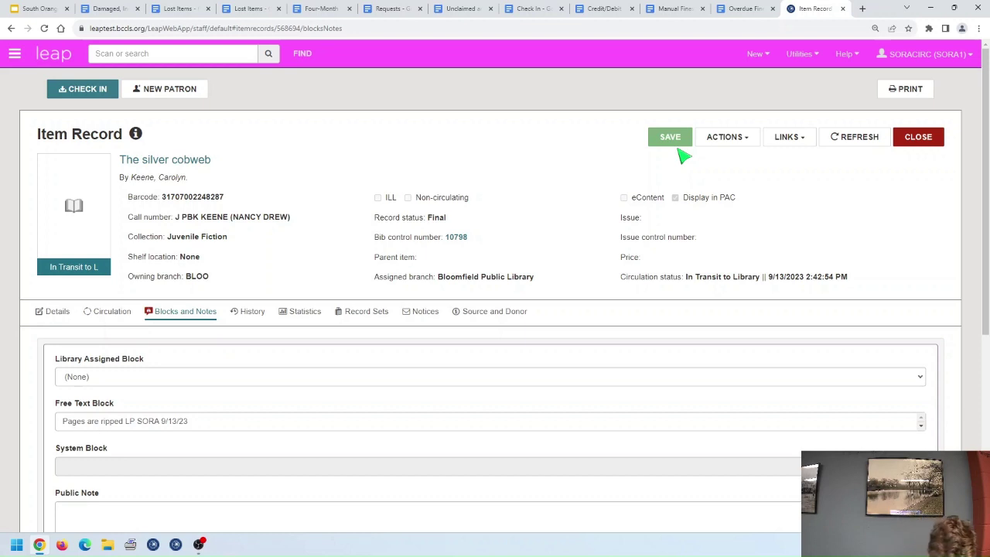
- Finish checking in The silver cobweb and send it in transit to Bloomfield
click(911, 143)
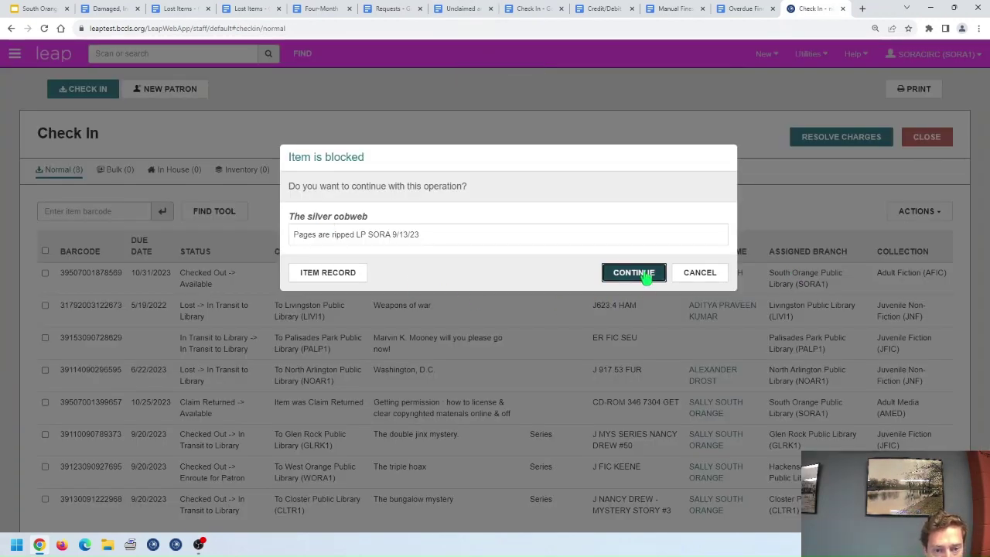
click(644, 274)
click(683, 263)
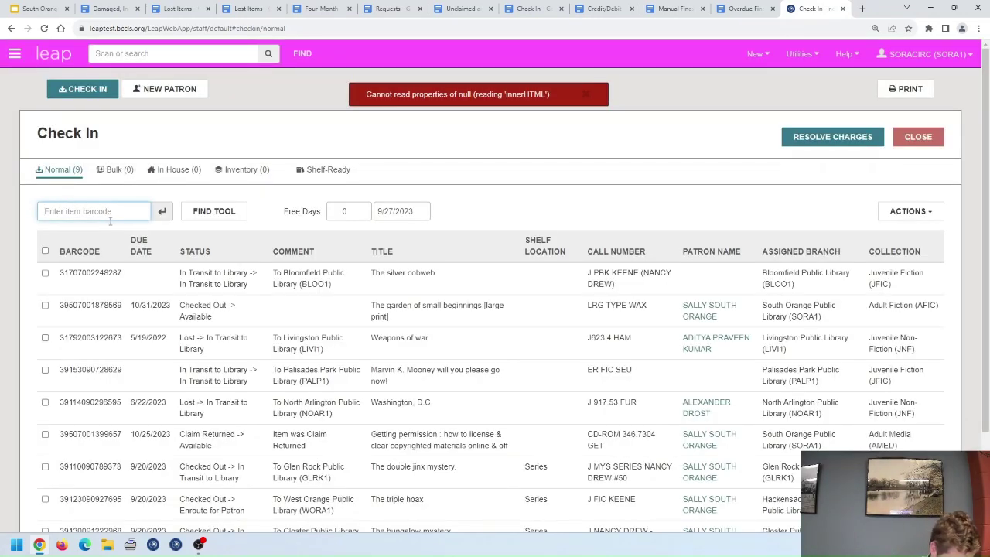
text(39104051644958)
key(Return)
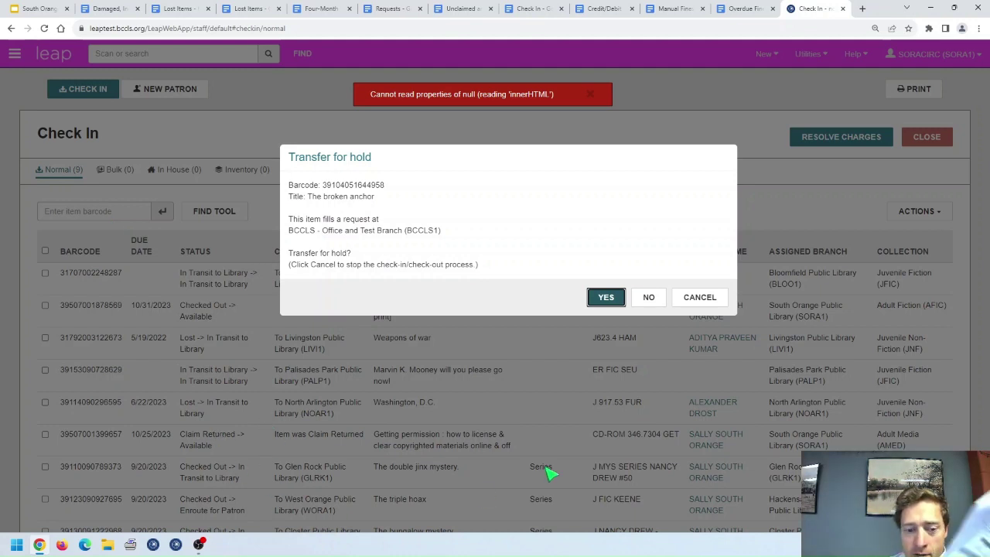
click(653, 302)
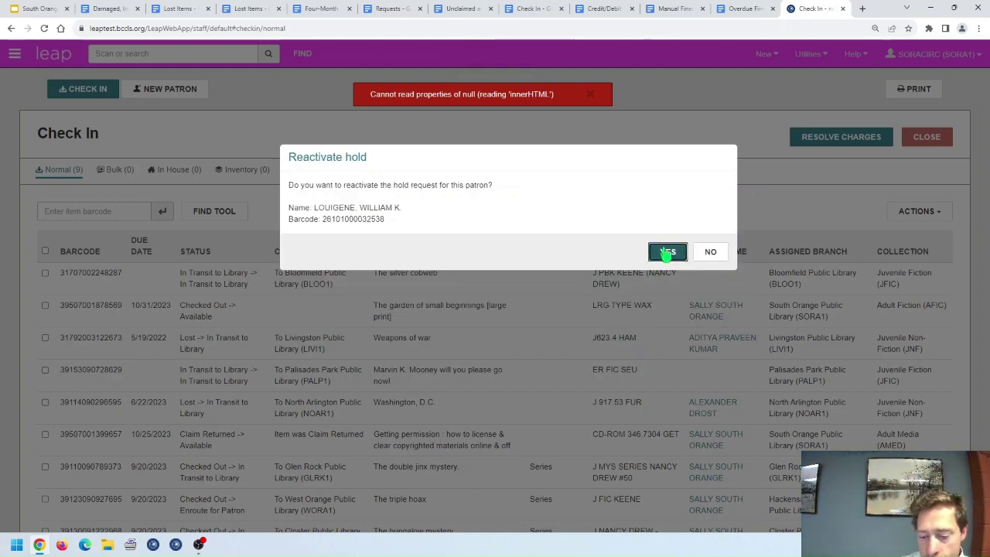
click(667, 253)
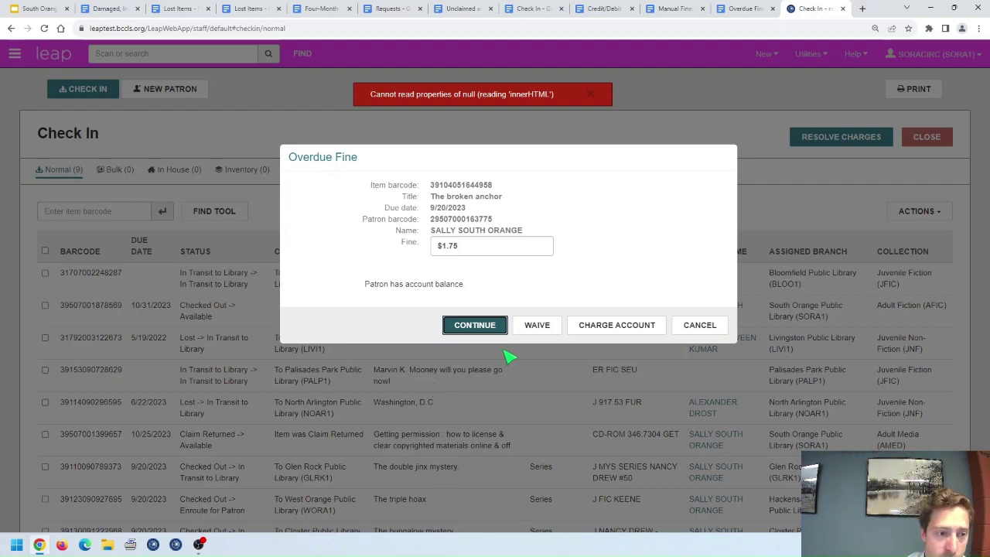
click(477, 331)
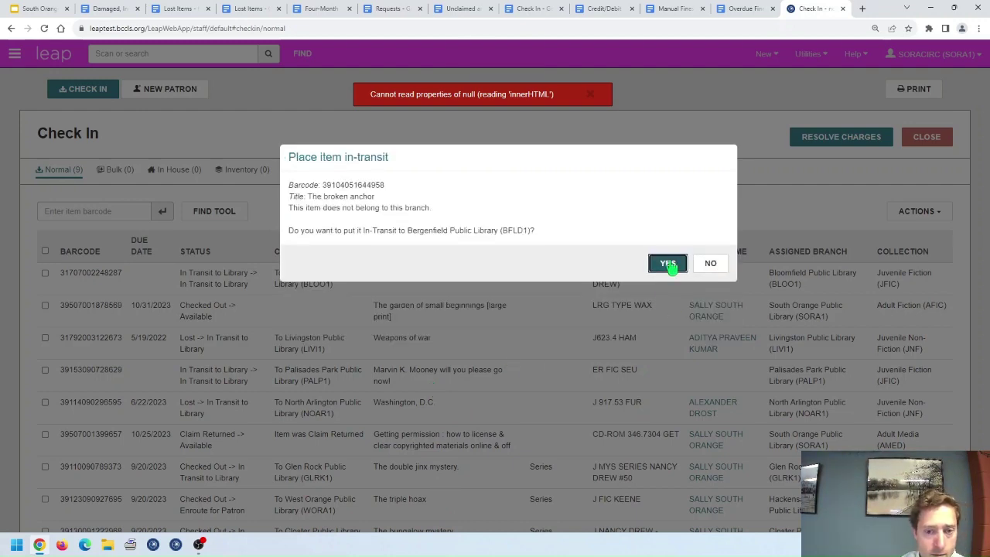
click(668, 264)
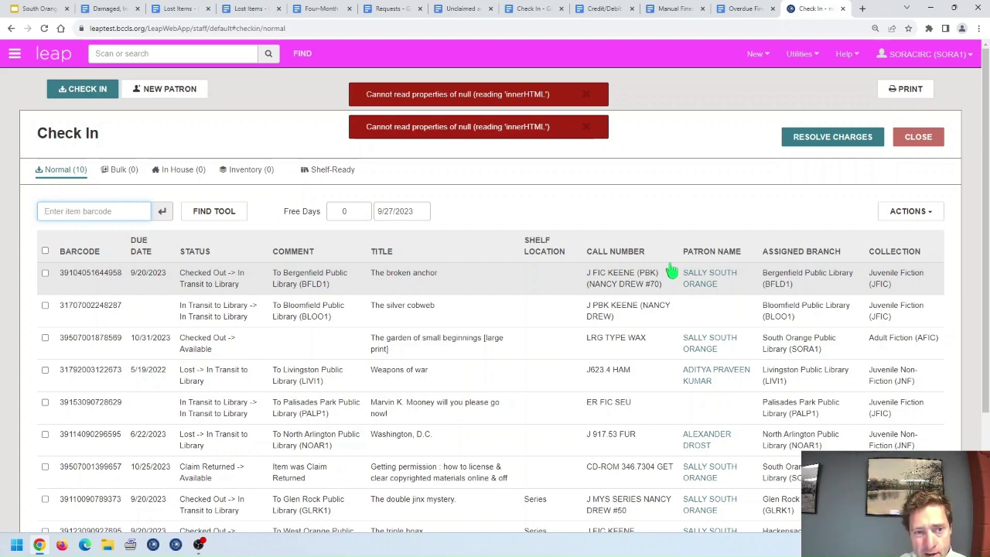
click(586, 127)
click(589, 93)
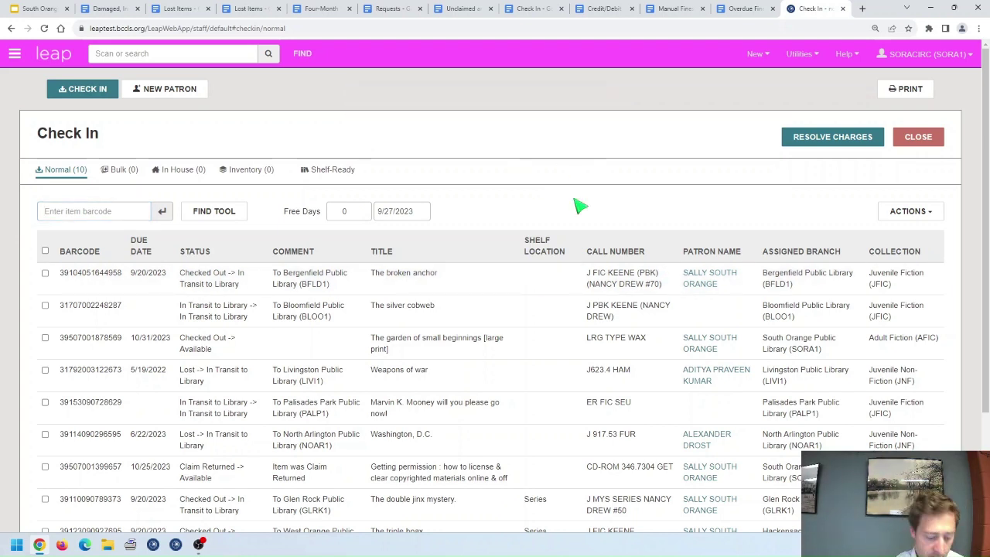
key(ctrl+1)
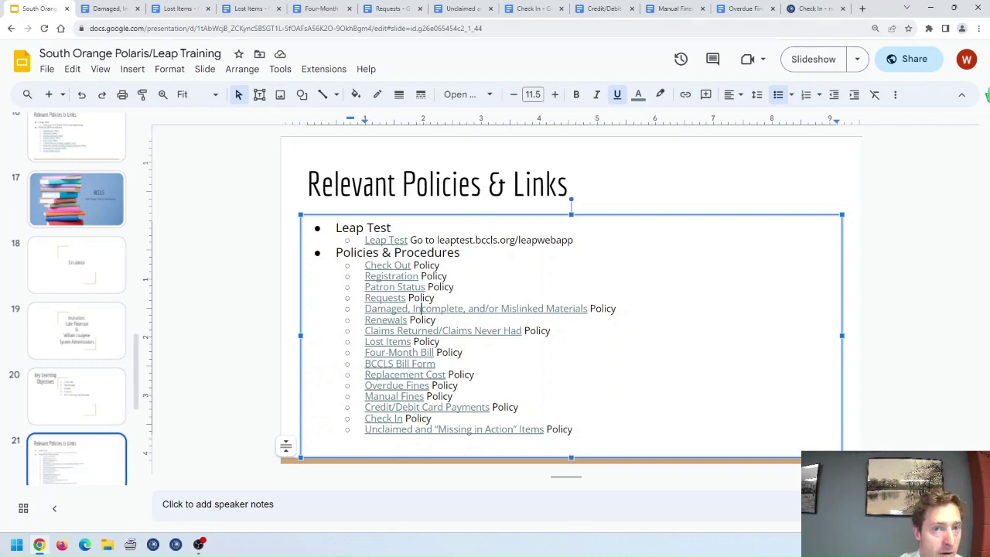
click(797, 9)
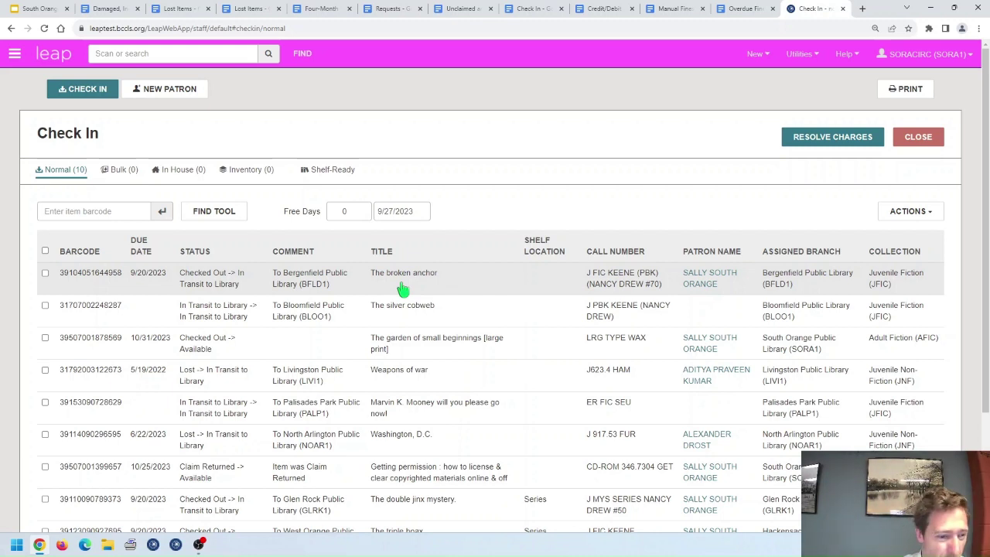
- Save a 'mislinked LP SORA 9/27/23' block note on The broken anchor, then return to the slides
double_click(260, 280)
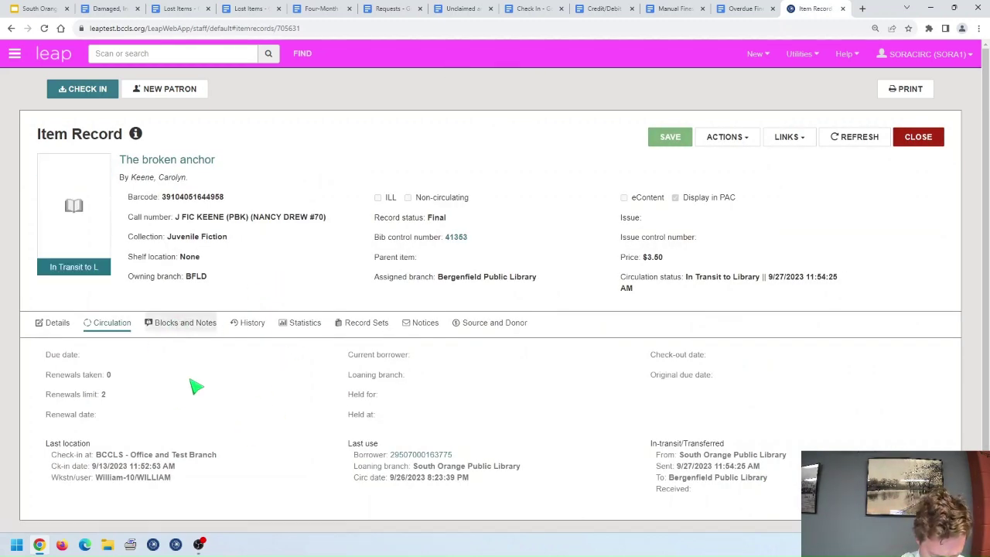
click(177, 331)
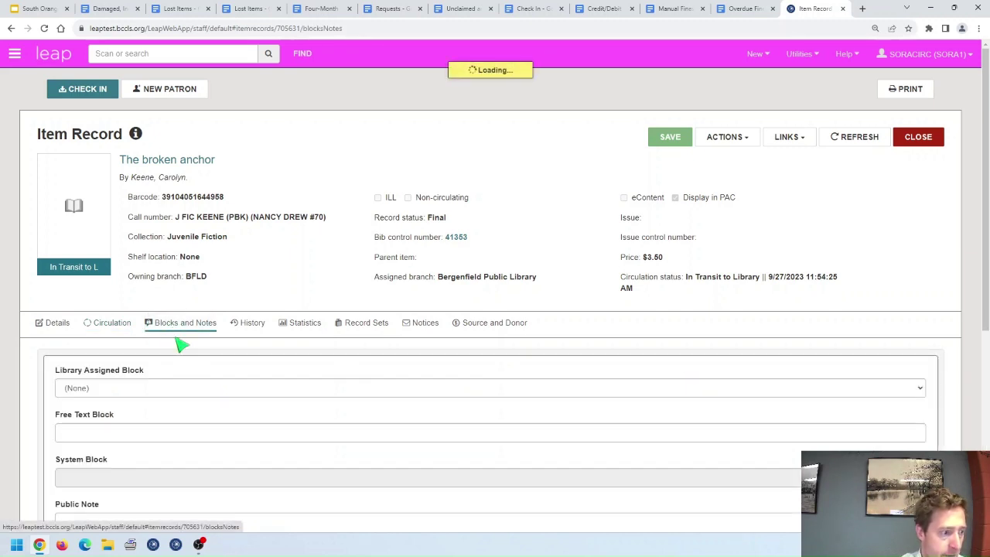
click(102, 435)
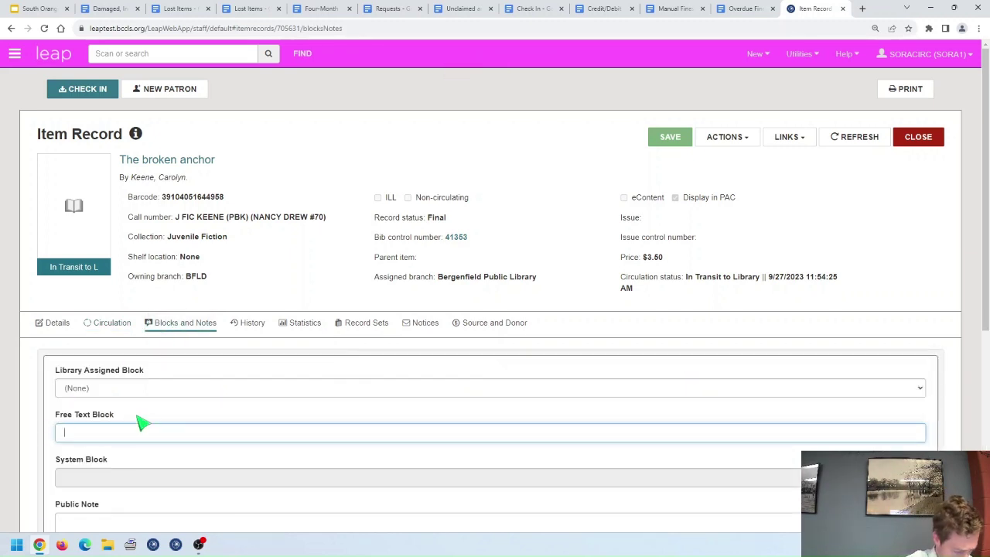
text(mislinked LP SORA 9/27/23)
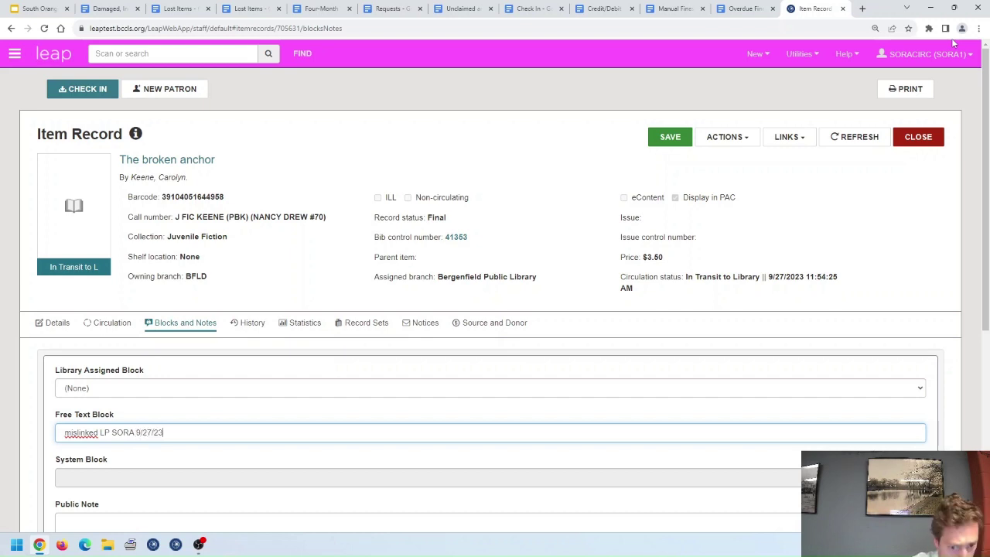
click(669, 137)
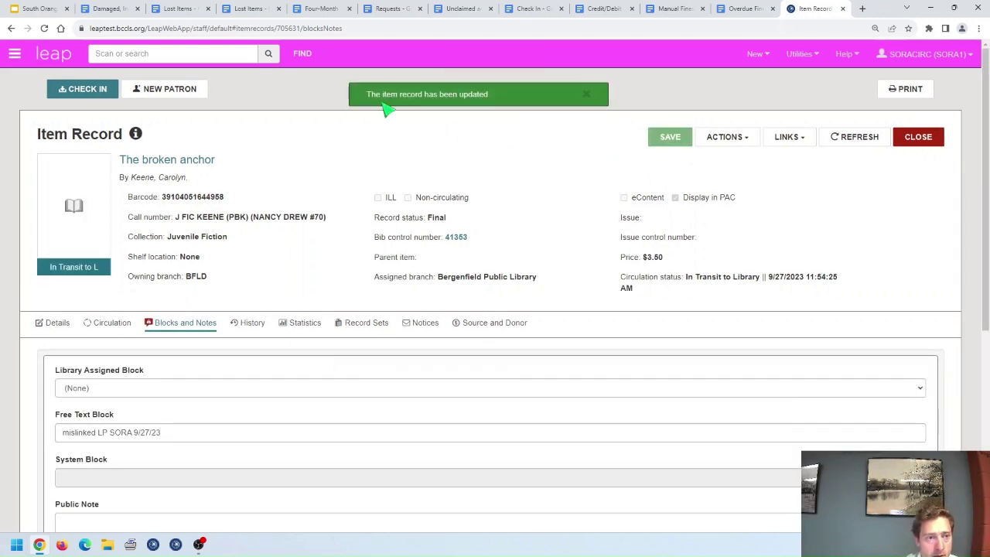
click(31, 8)
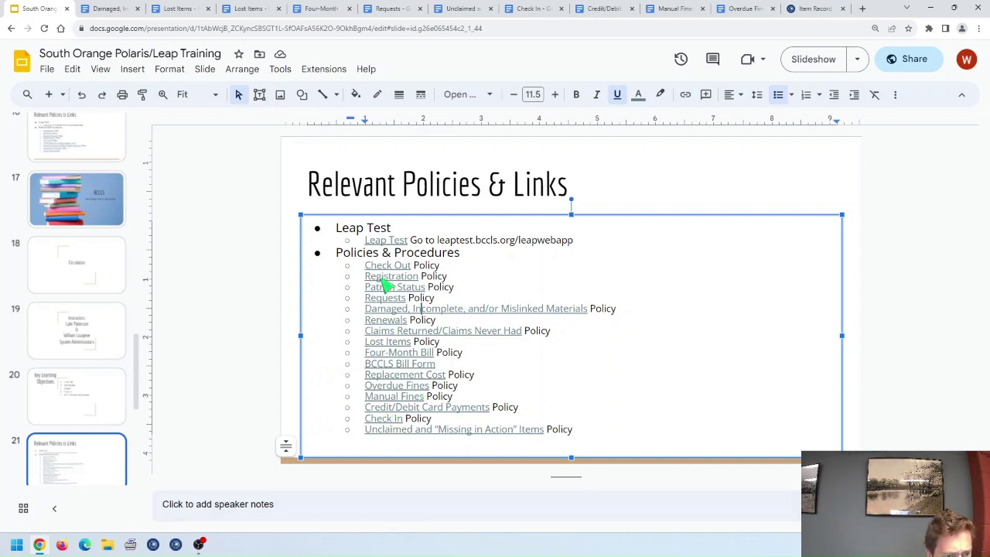
- From slide 21, open the Damaged, Incomplete, and/or Mislinked Materials doc and follow its BCCLS Support Page link
click(421, 314)
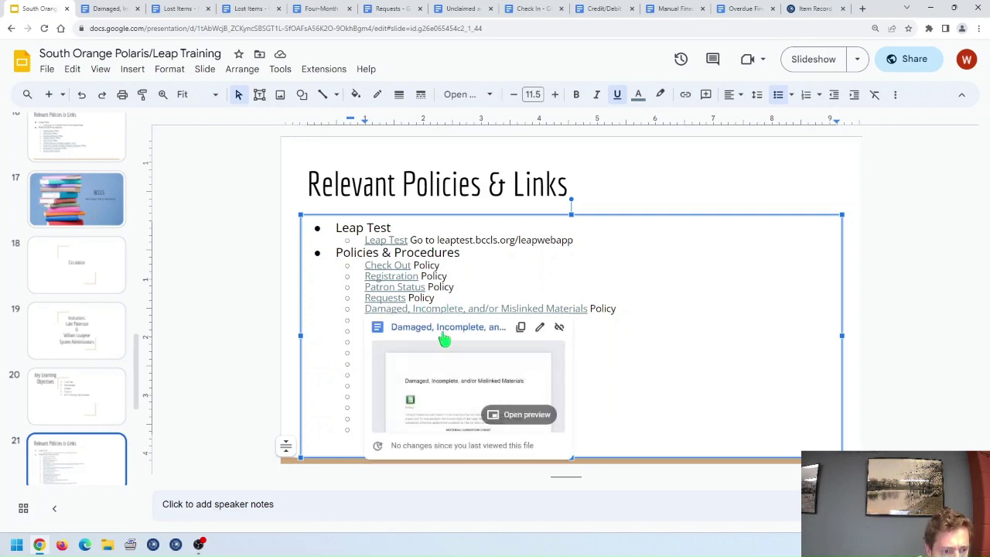
click(444, 329)
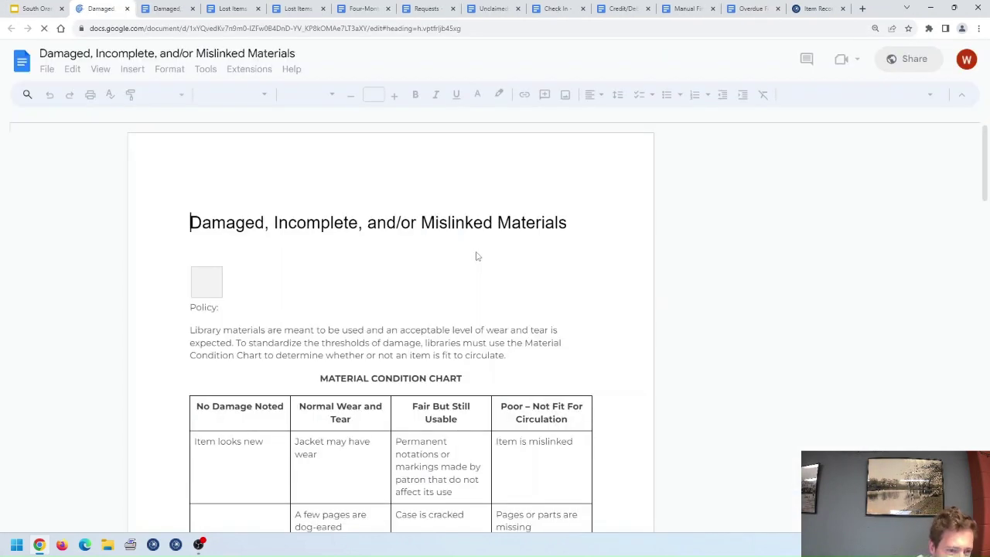
scroll(481, 269, down, 8)
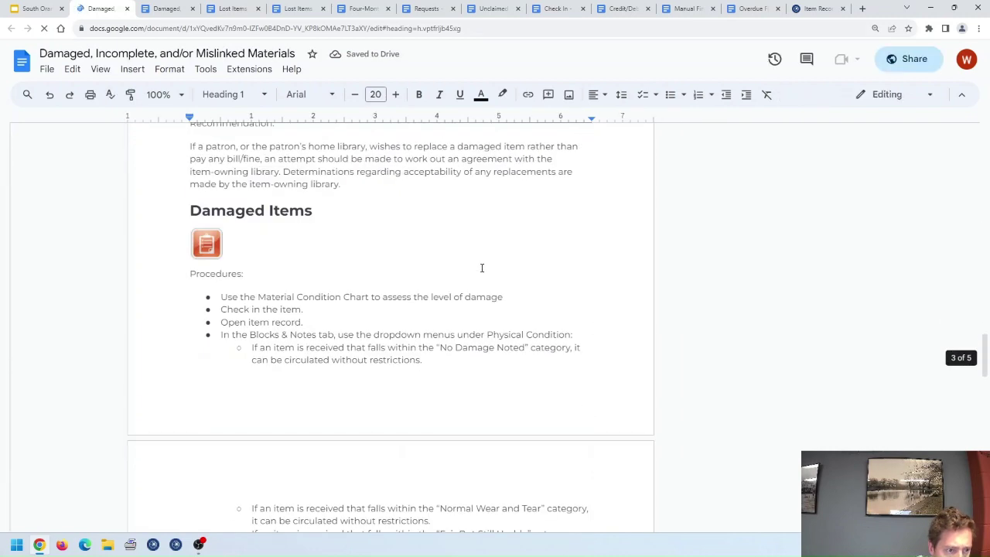
scroll(481, 270, down, 9)
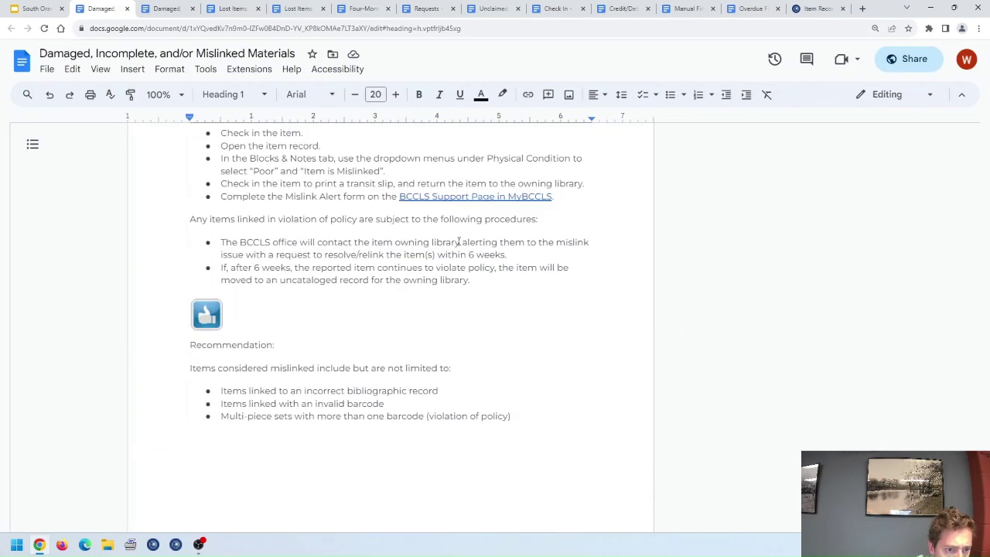
scroll(470, 198, up, 3)
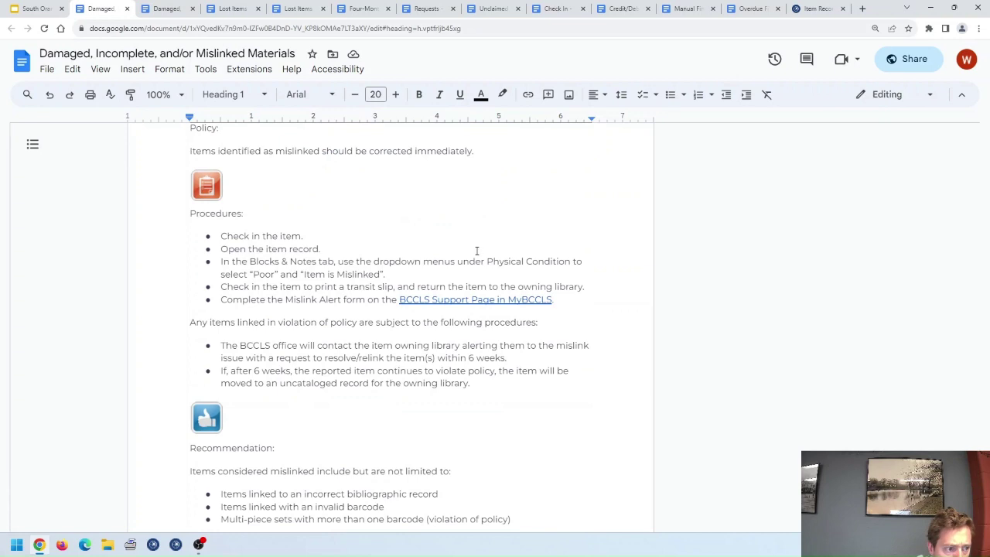
click(431, 300)
click(519, 318)
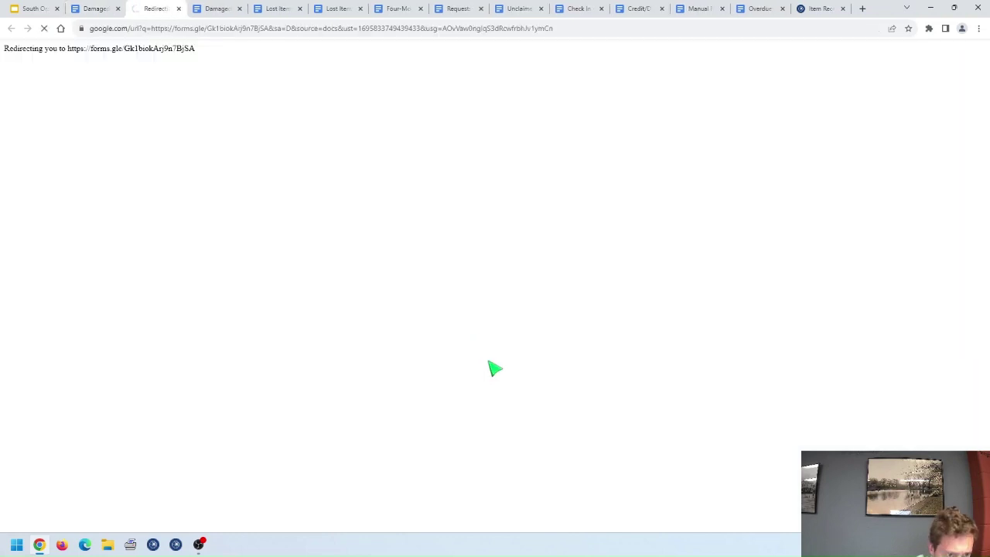
- Choose Catalog as the issue type and Mislinked item as the catalog issue, reaching the Mislink Alert section
scroll(175, 325, down, 3)
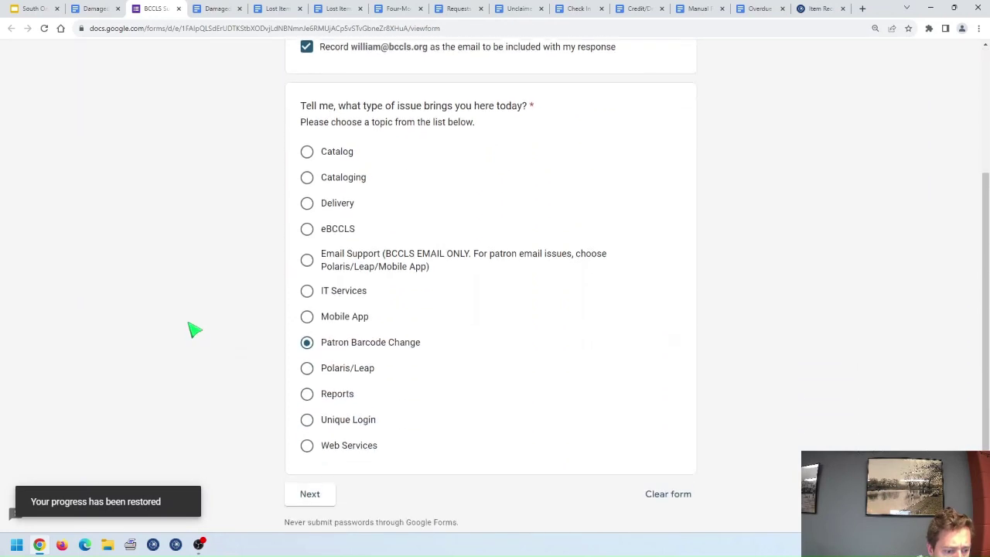
scroll(302, 367, up, 2)
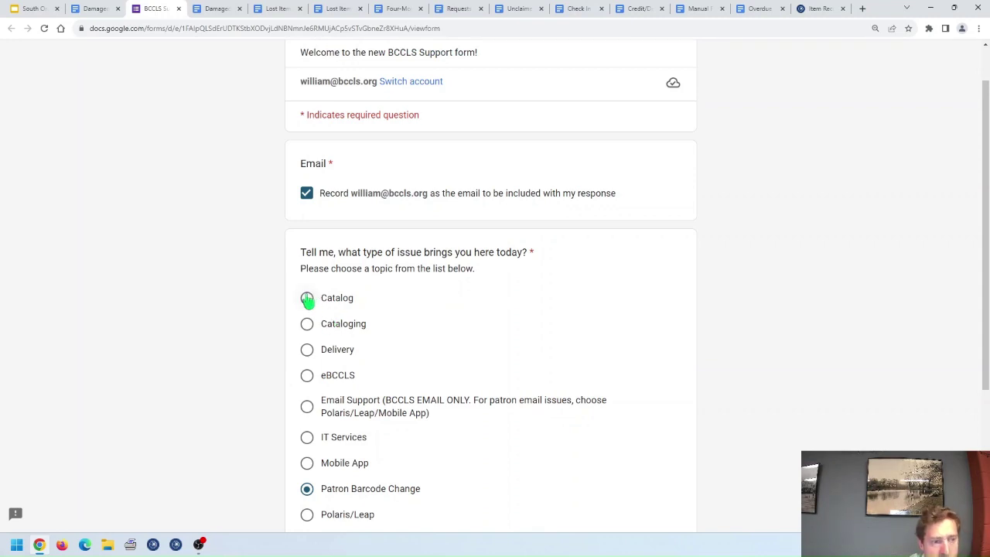
scroll(331, 249, down, 2)
scroll(363, 247, up, 3)
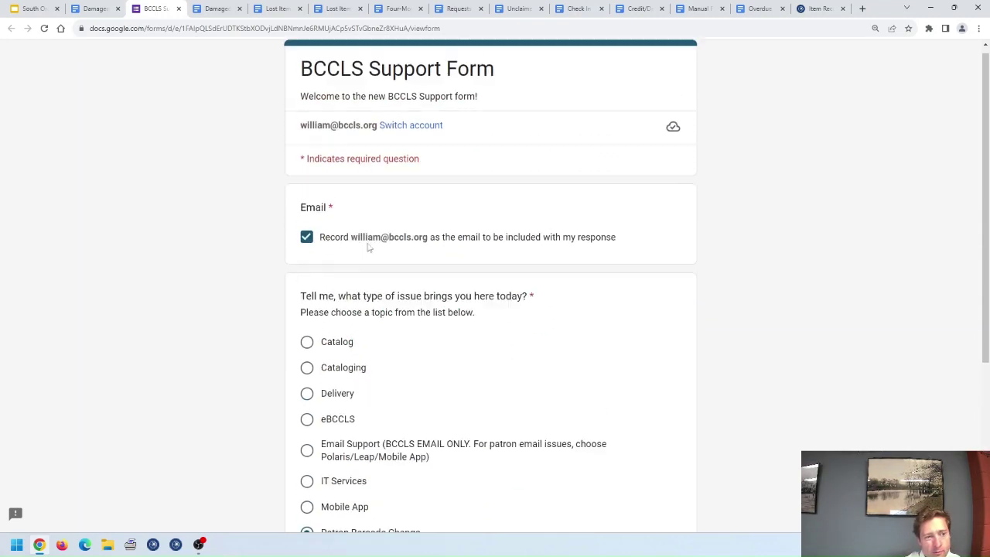
click(311, 348)
scroll(331, 325, down, 2)
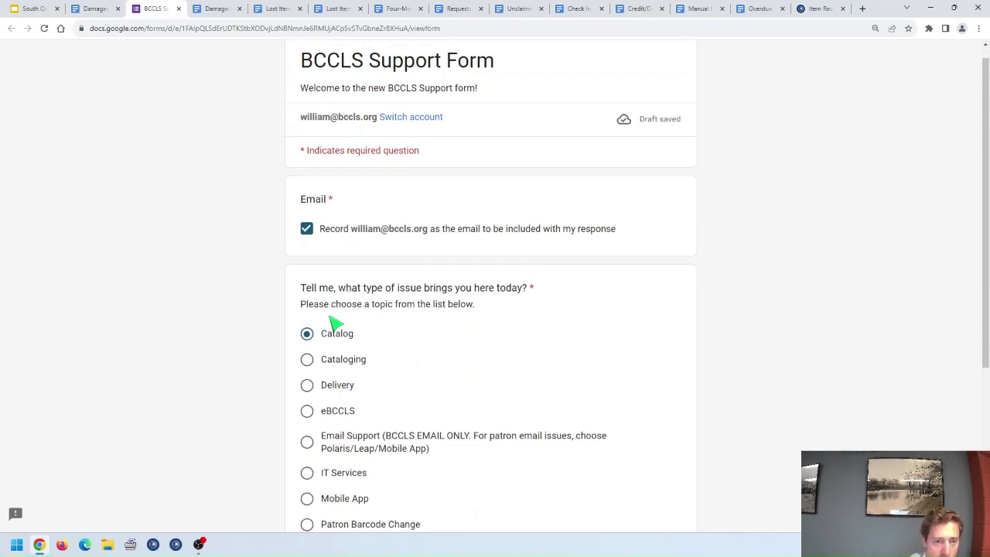
scroll(332, 464, down, 2)
click(313, 434)
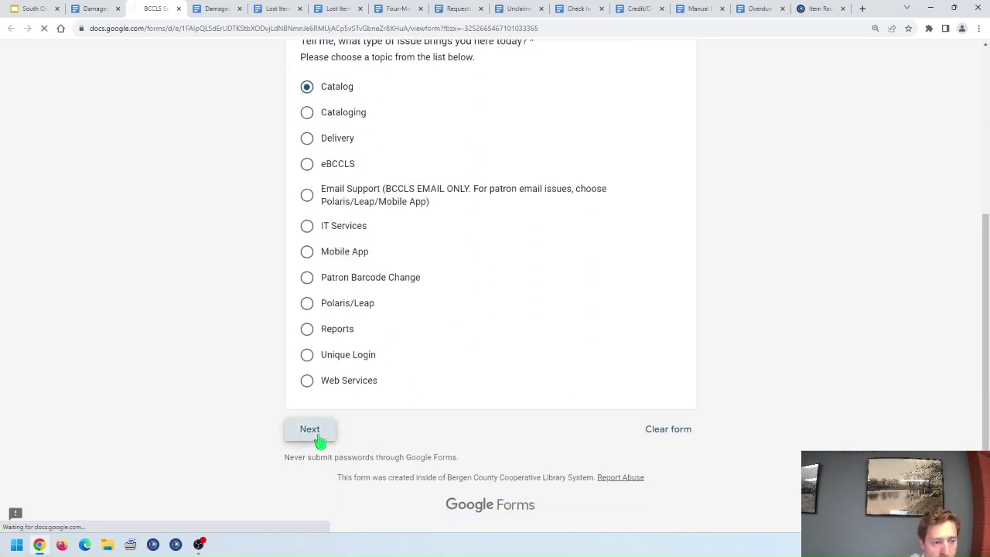
click(311, 318)
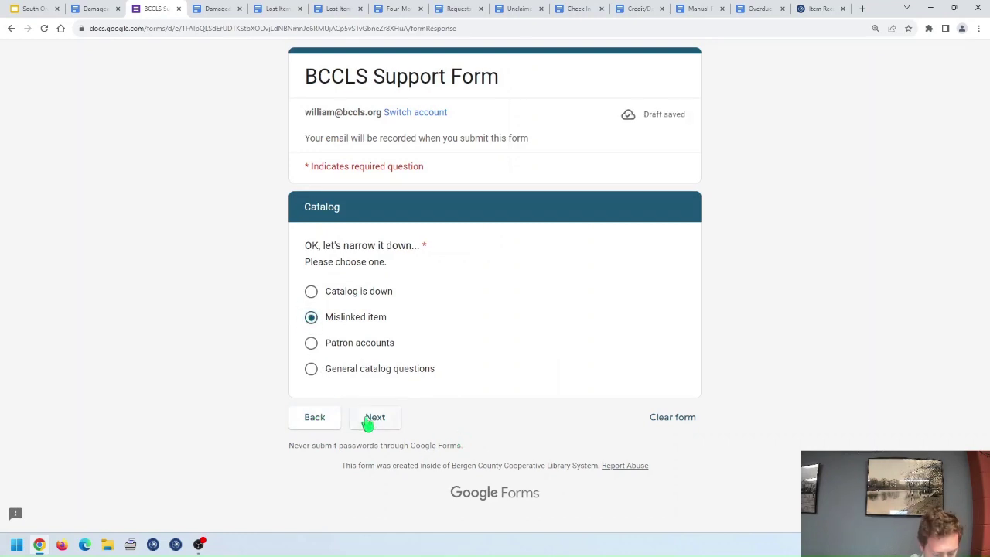
click(375, 418)
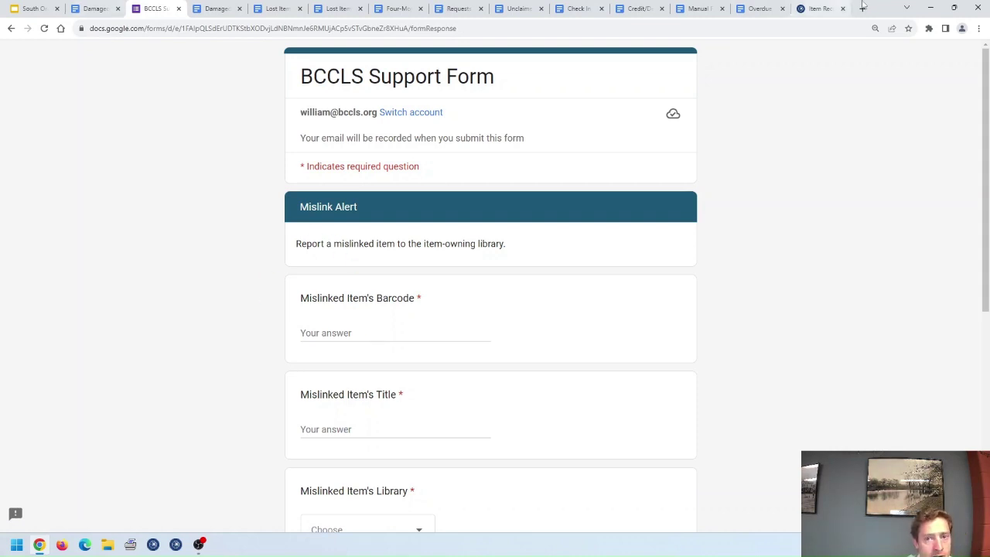
- Copy the item's barcode from the Leap item record into the form's Barcode field
click(829, 9)
triple_click(193, 200)
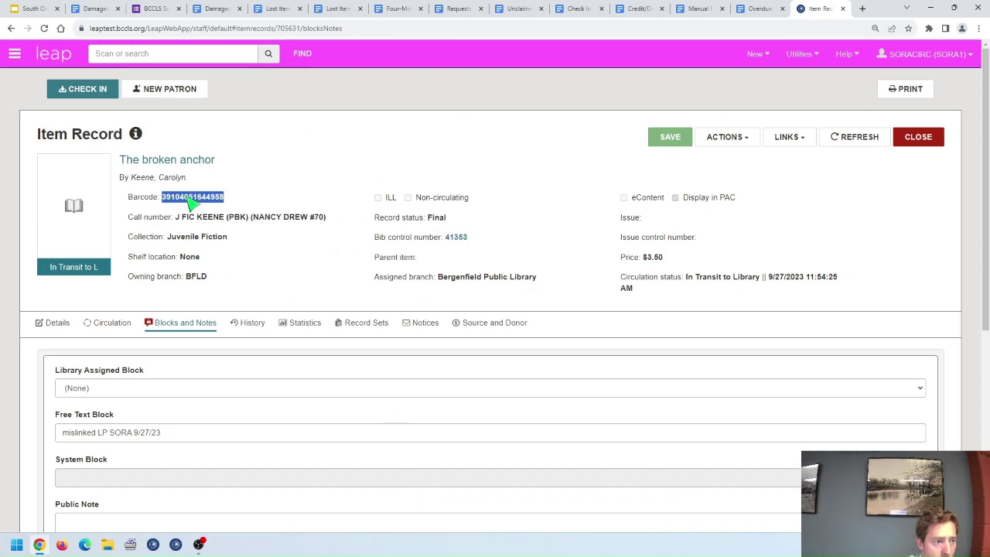
click(197, 205)
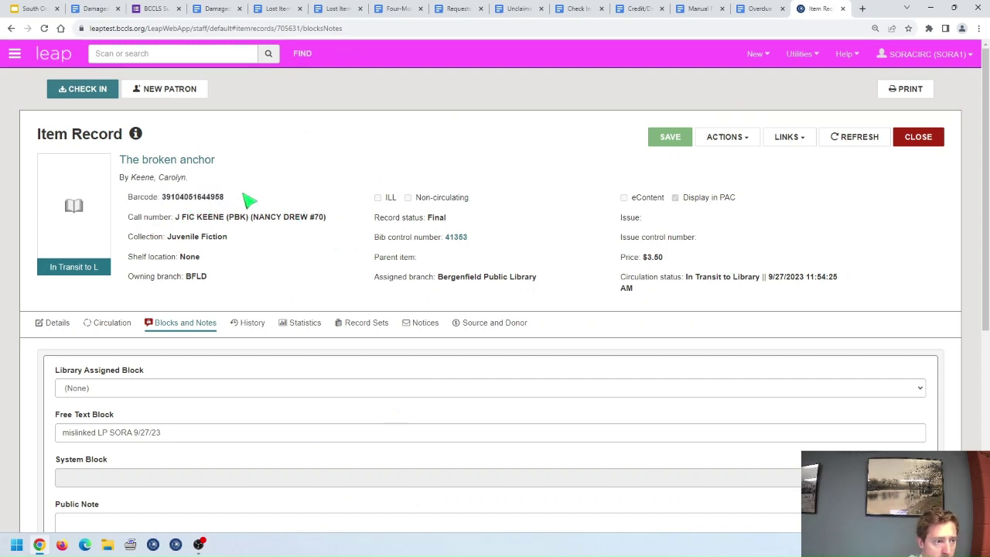
drag(232, 196, 163, 202)
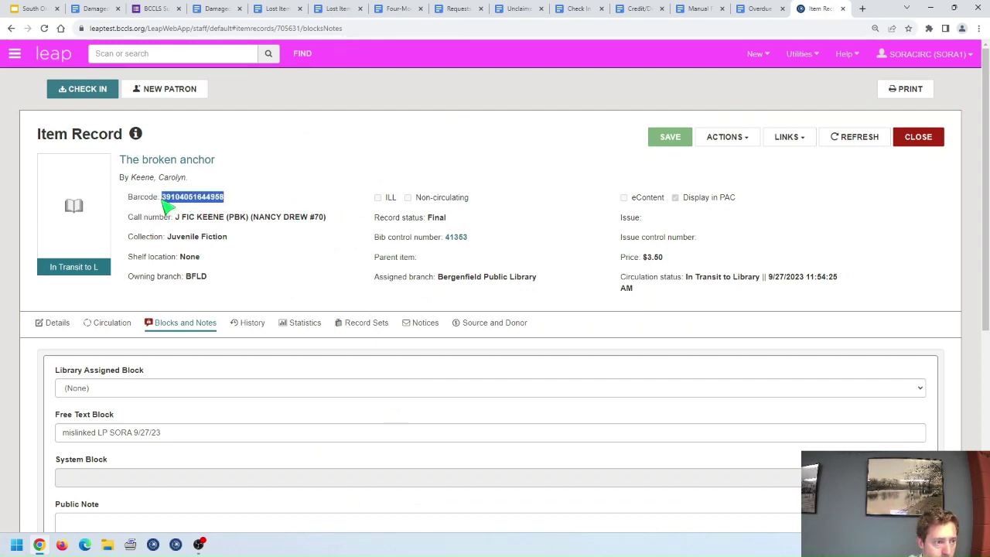
right_click(199, 198)
click(211, 204)
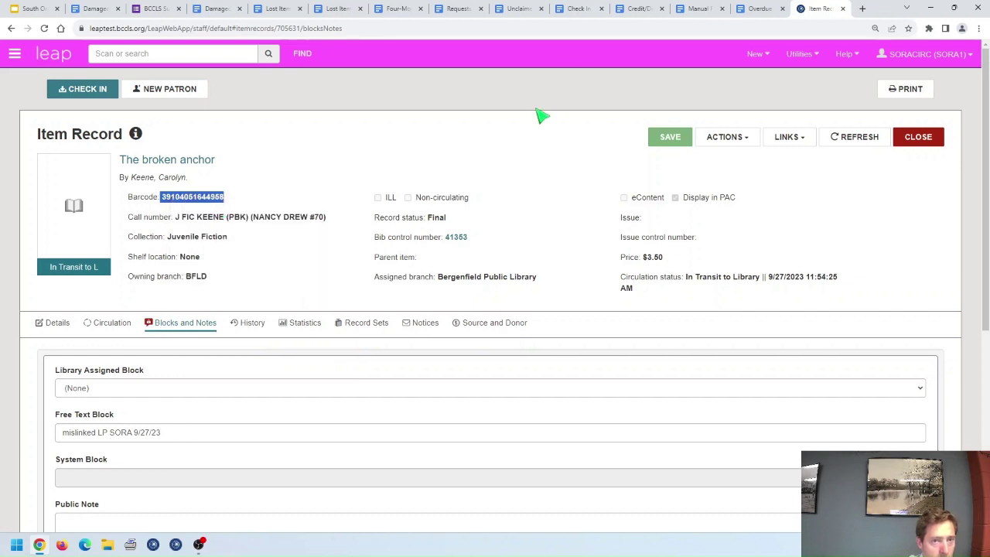
click(154, 9)
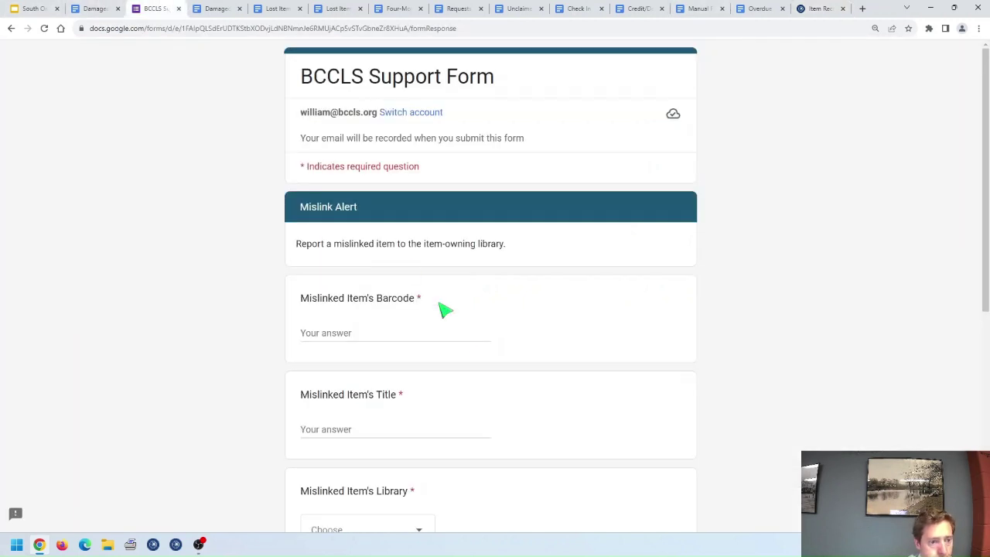
click(402, 329)
key(ctrl+v)
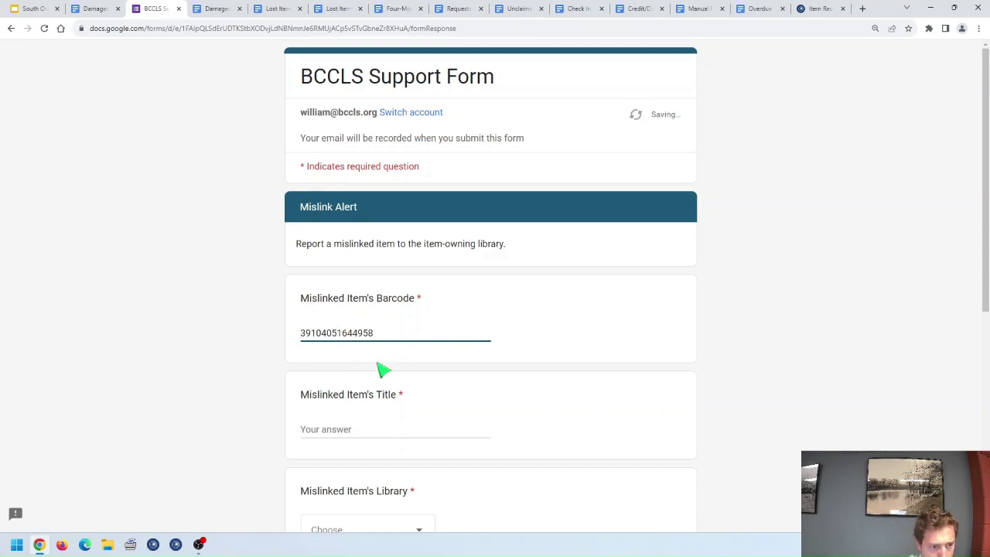
- Copy the title 'The broken anchor' from Leap into the form's Title field, fixing its capital T
click(362, 432)
click(820, 8)
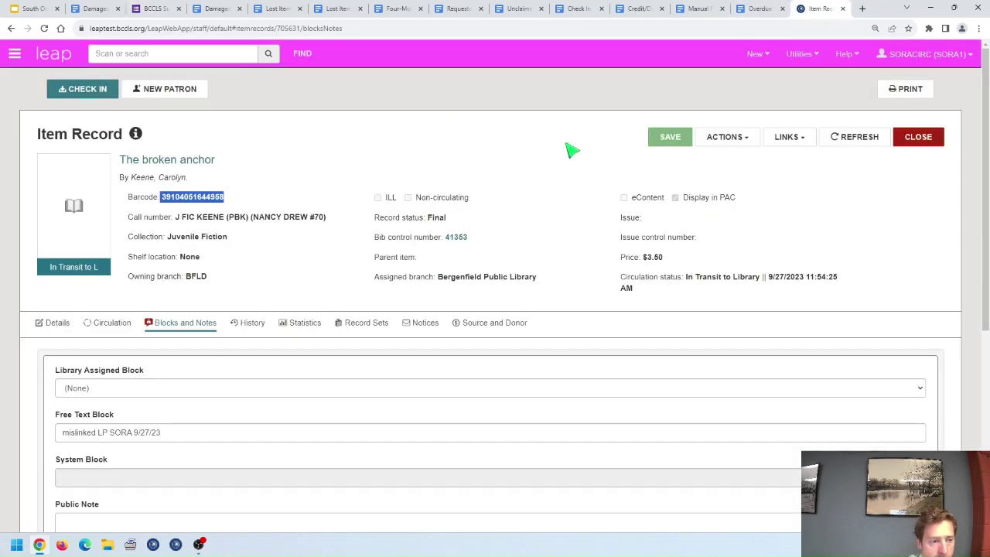
drag(218, 165, 122, 160)
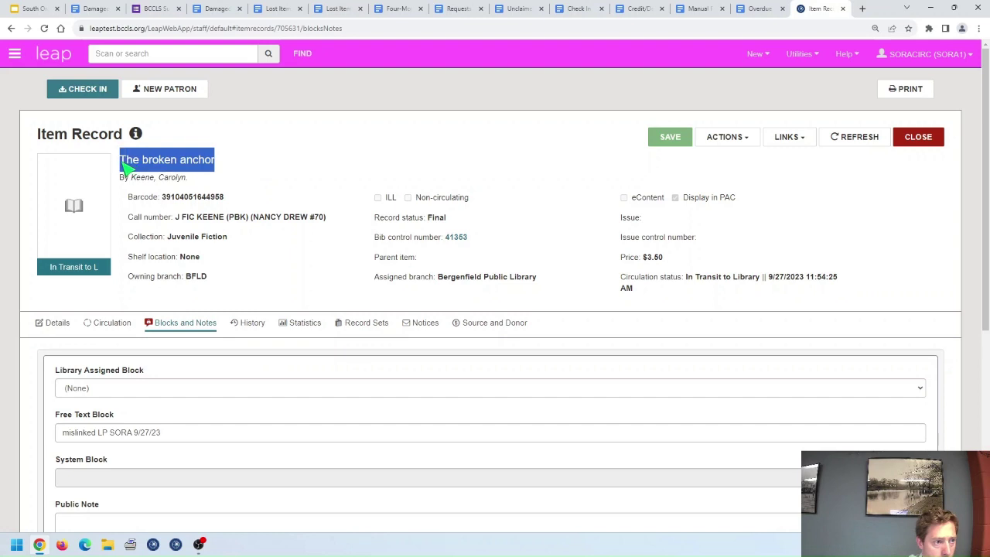
right_click(145, 164)
click(193, 170)
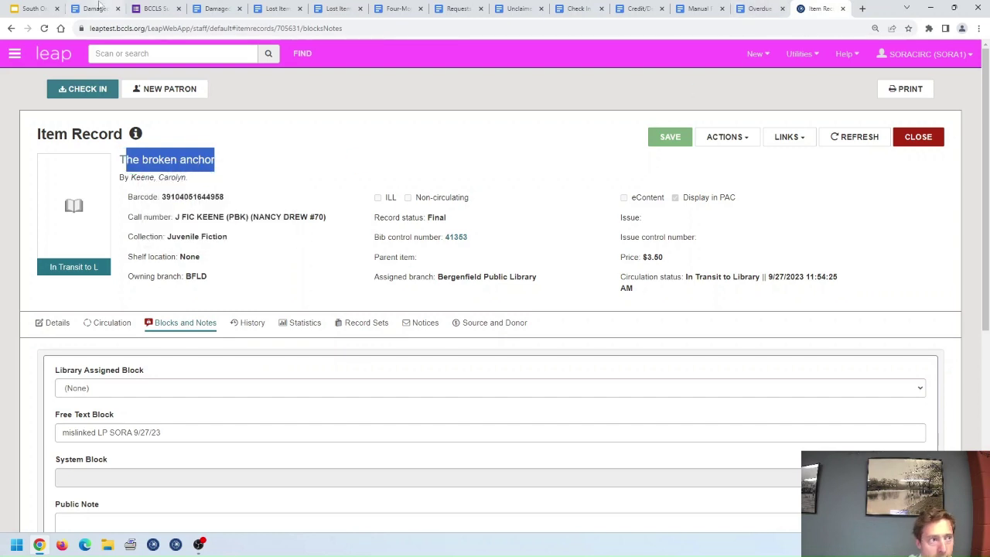
click(155, 8)
click(340, 430)
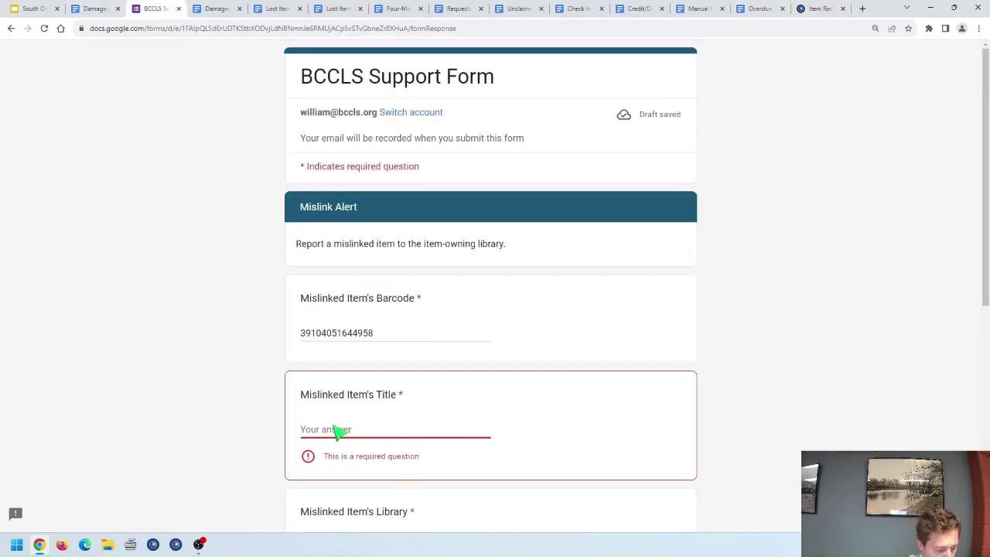
key(ctrl+v)
click(303, 431)
text(T)
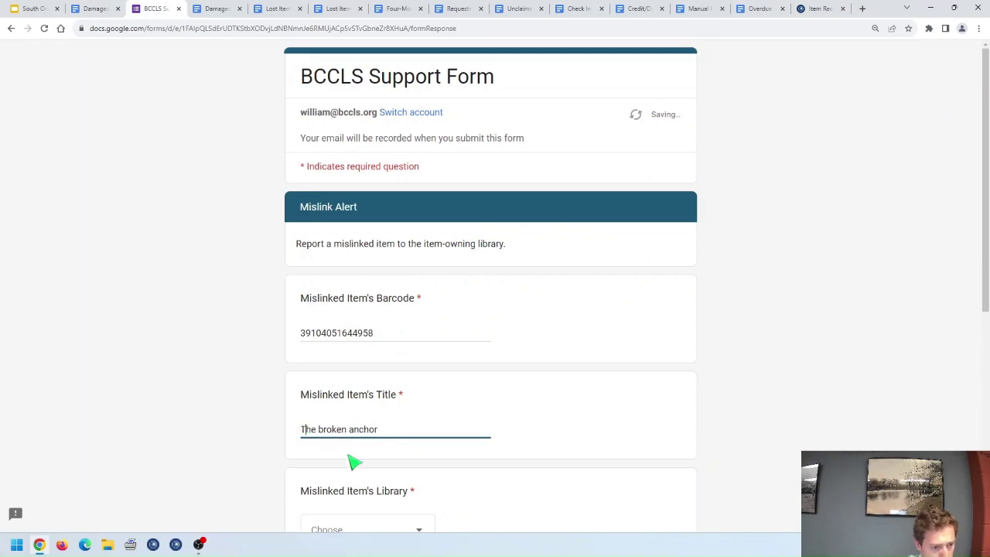
scroll(435, 436, down, 1)
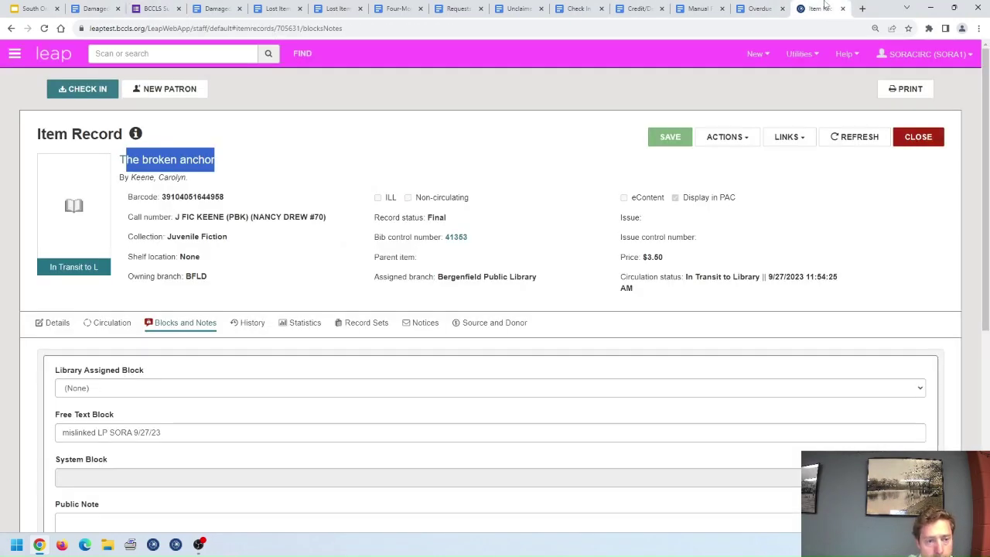
- Set the mislinked item's library to Bergenfield after checking the item record
click(819, 9)
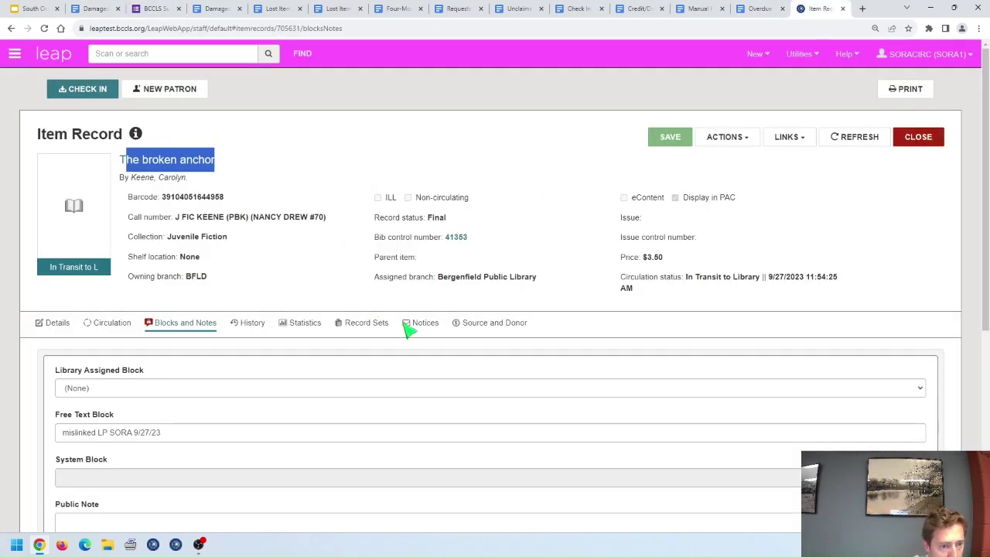
click(167, 7)
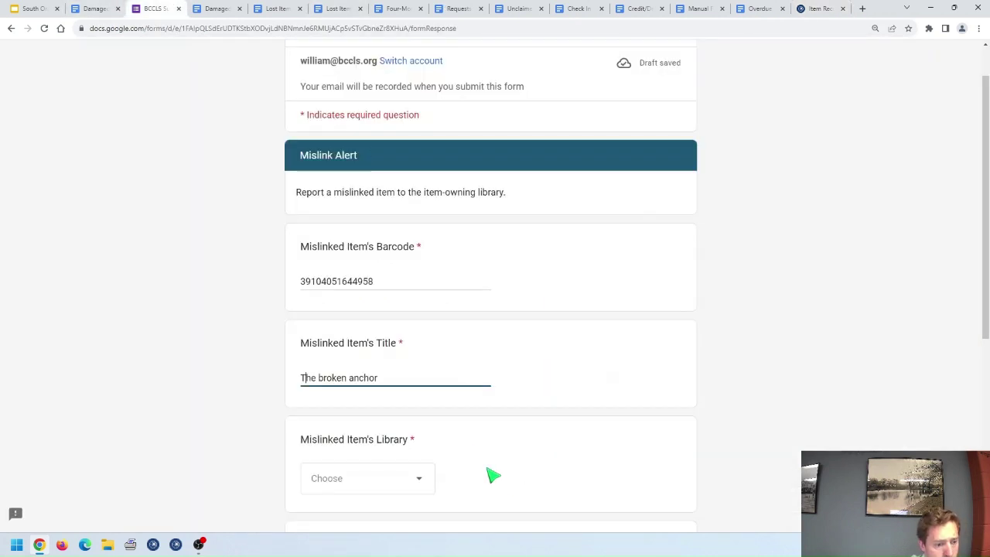
scroll(493, 475, down, 3)
click(417, 273)
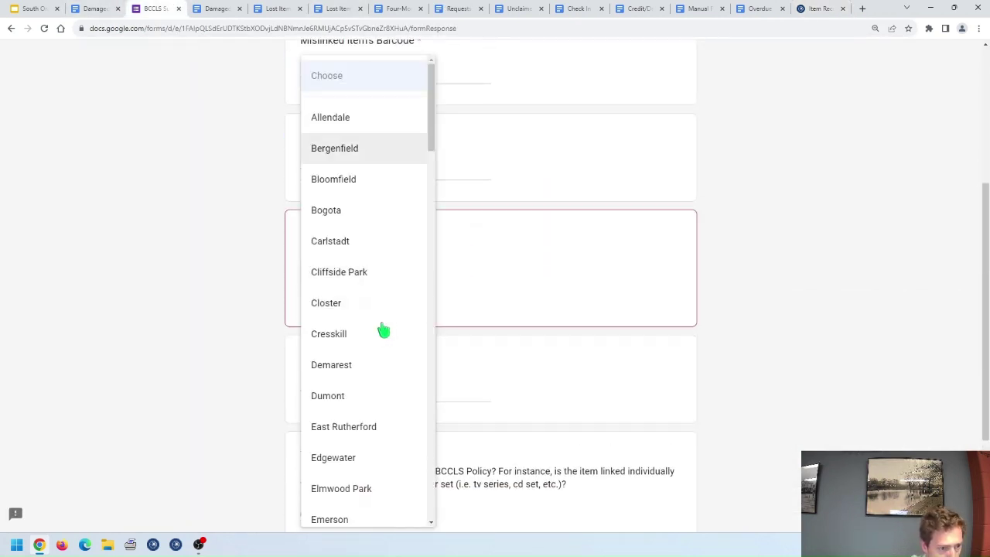
click(363, 151)
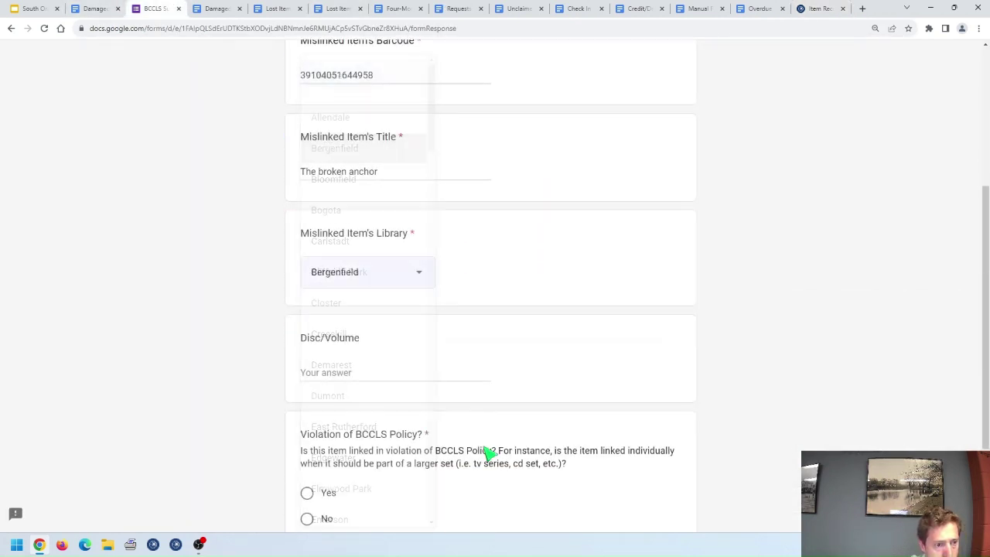
- Answer No to the policy-violation question and submit the form from the comments page
click(334, 375)
scroll(344, 409, down, 3)
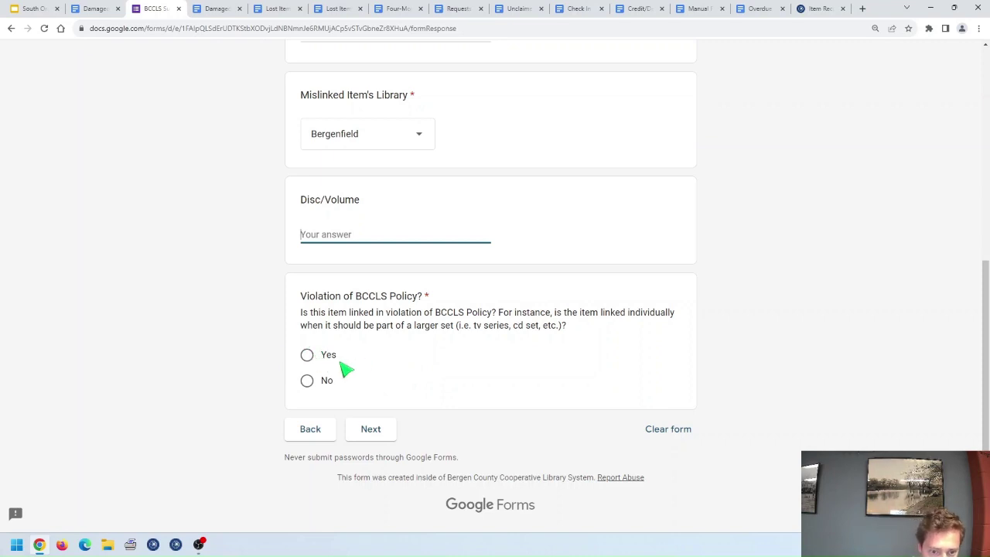
click(306, 380)
click(365, 434)
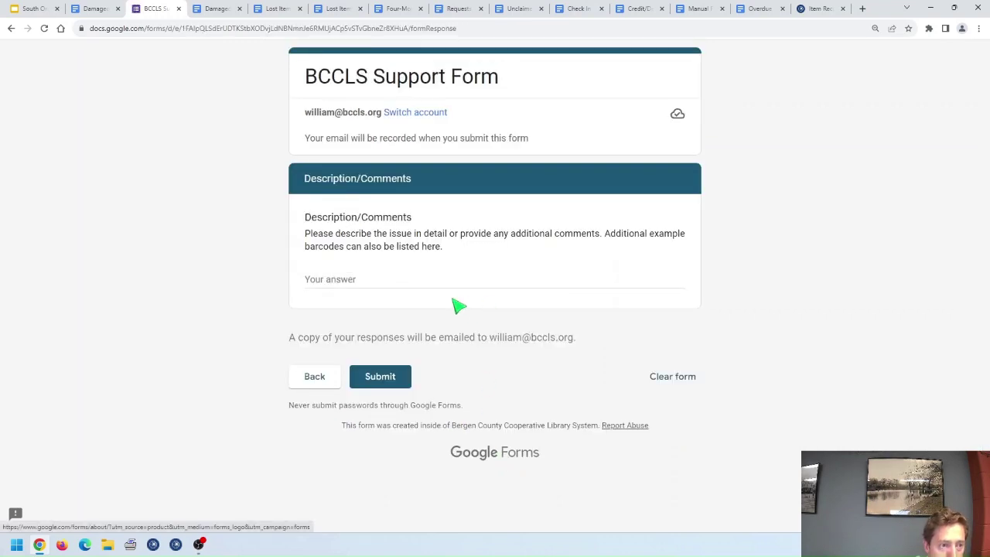
click(378, 379)
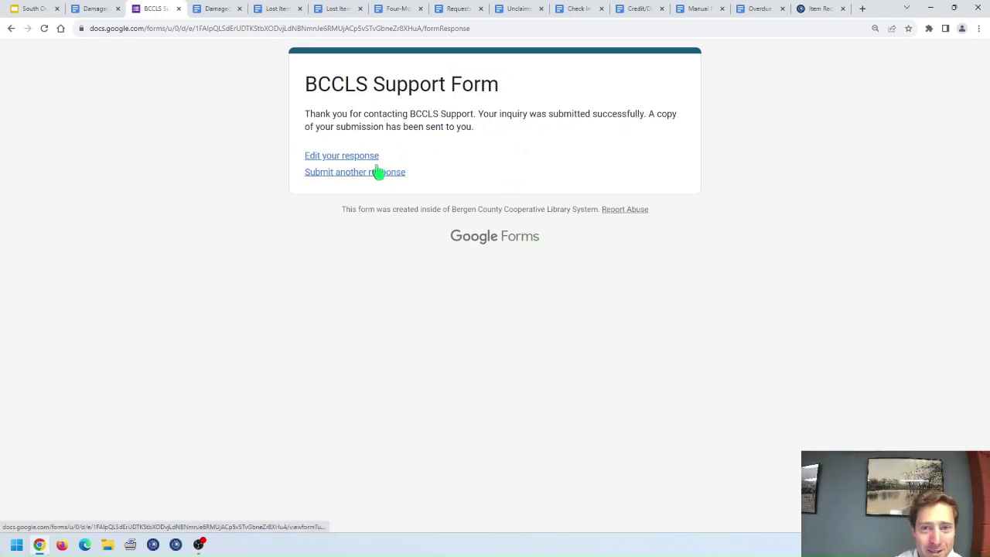
- Begin another BCCLS Support Form response with Record email ticked, then return to the Leap item record
click(108, 10)
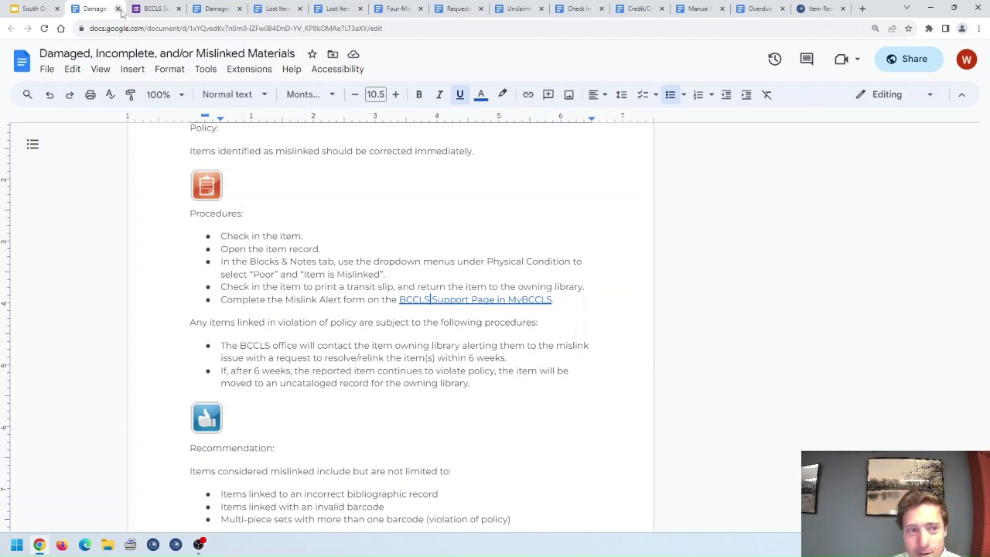
click(151, 8)
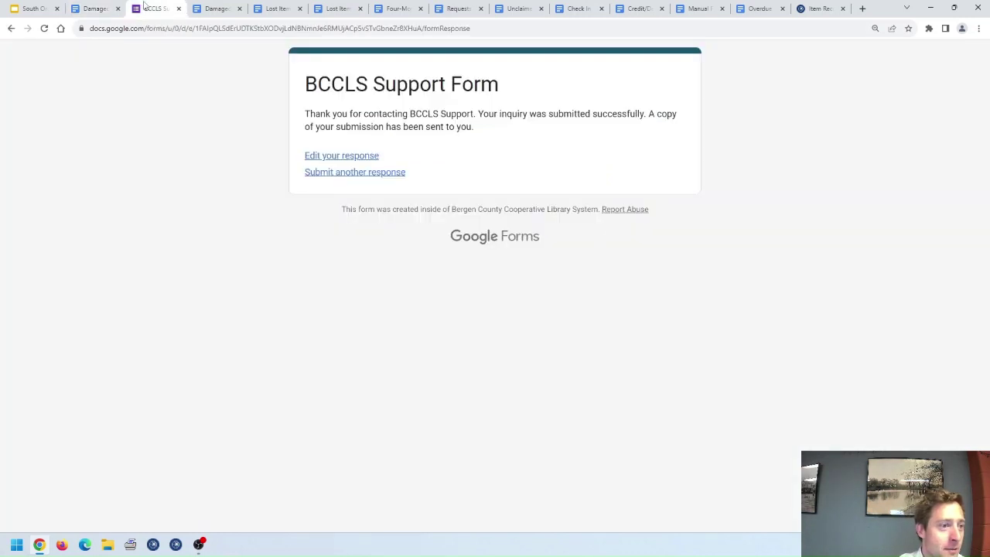
click(330, 181)
drag(331, 245, 434, 246)
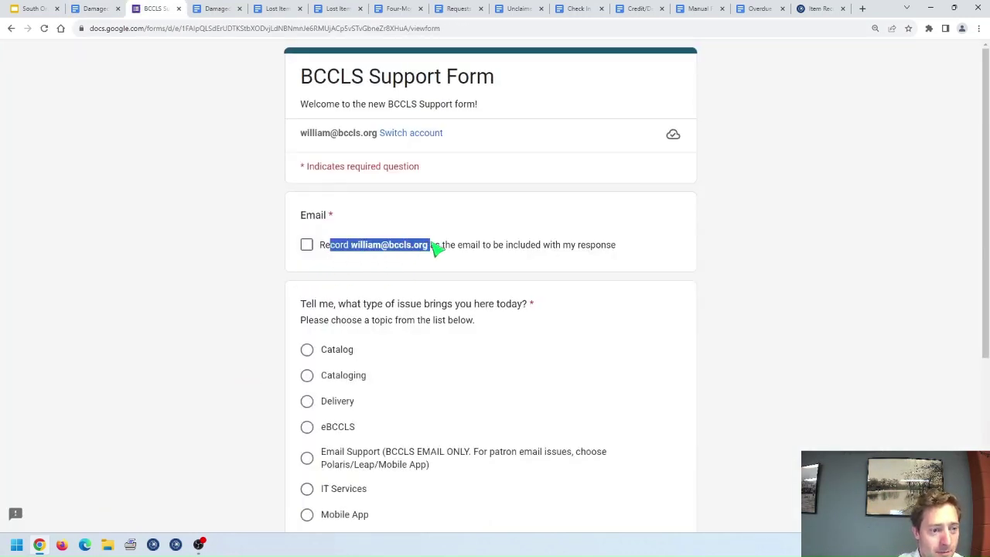
click(434, 246)
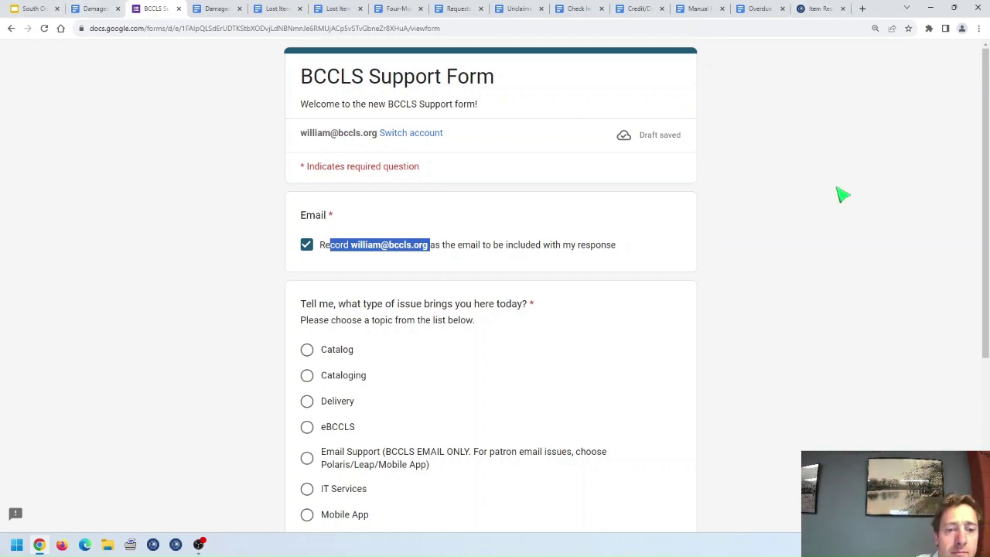
click(821, 8)
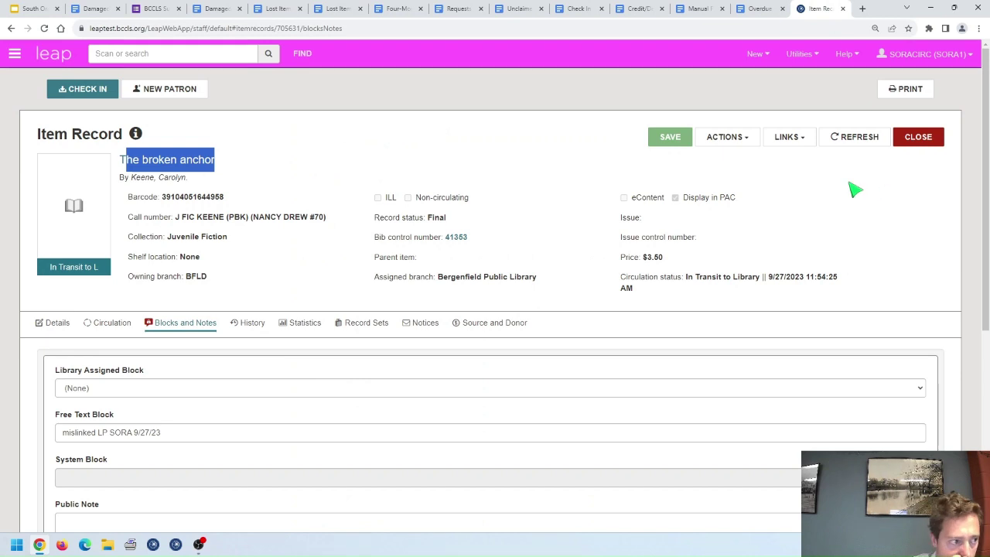
- Close The broken anchor's item record and review the ten-item Check In list
click(911, 143)
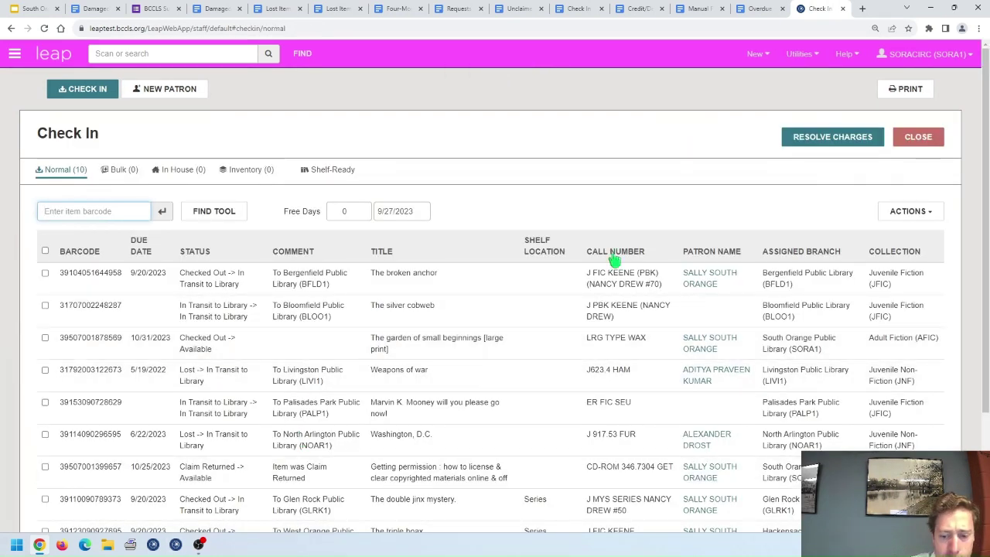
scroll(574, 190, down, 1)
scroll(575, 197, up, 1)
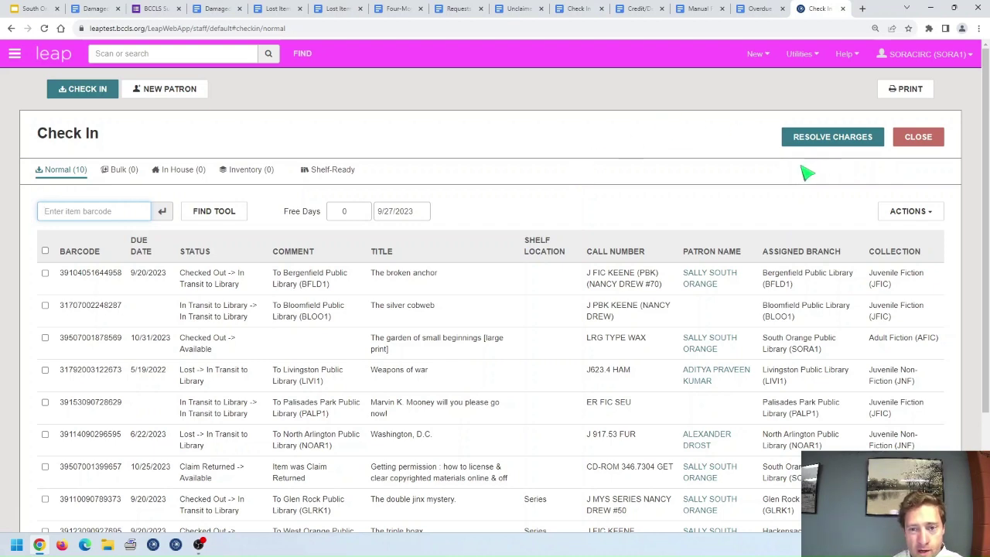
scroll(812, 174, down, 2)
scroll(819, 155, up, 2)
scroll(817, 186, down, 2)
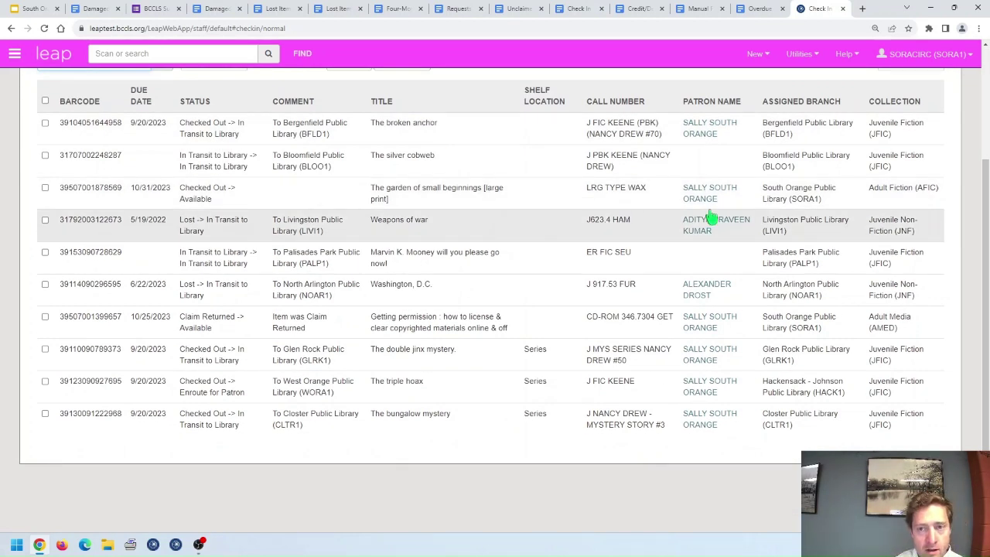
scroll(711, 219, up, 2)
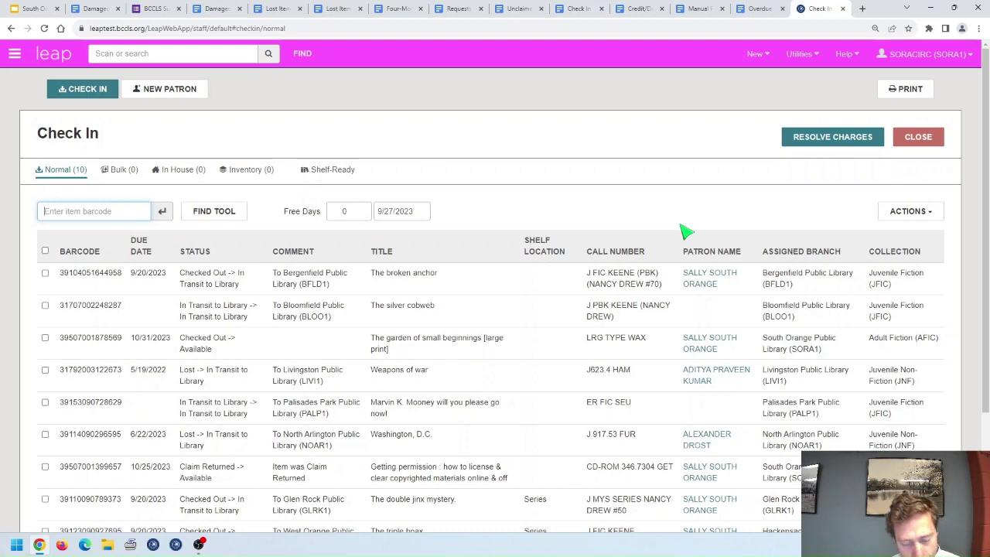
- Bring up Resolve Charges, reset browser zoom to 100%, and open the patron's fines entry for management
click(848, 136)
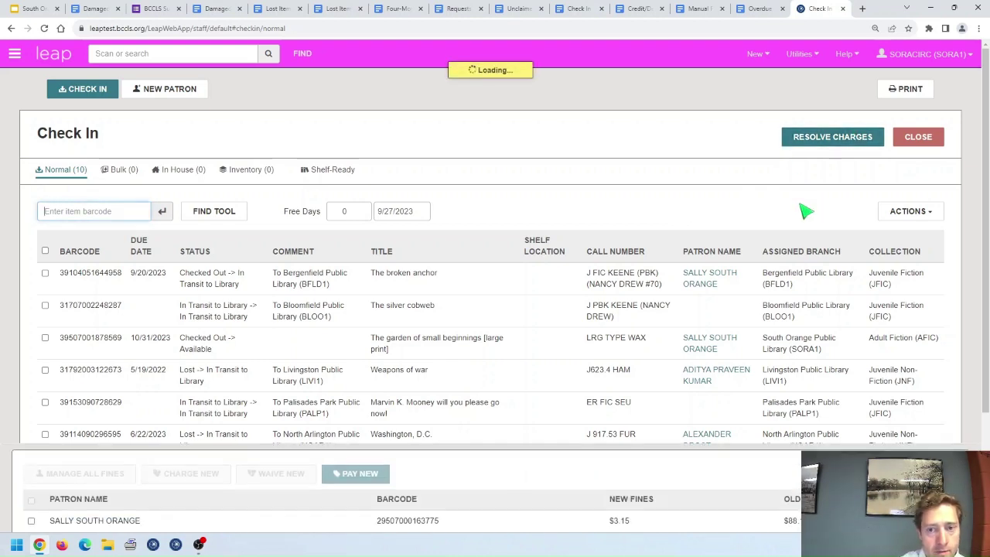
scroll(519, 283, down, 2)
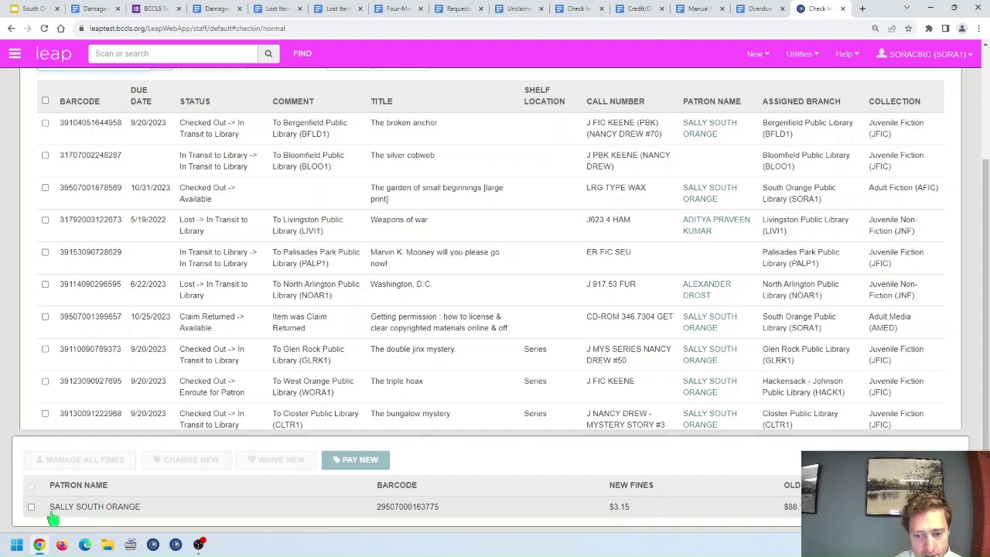
click(32, 508)
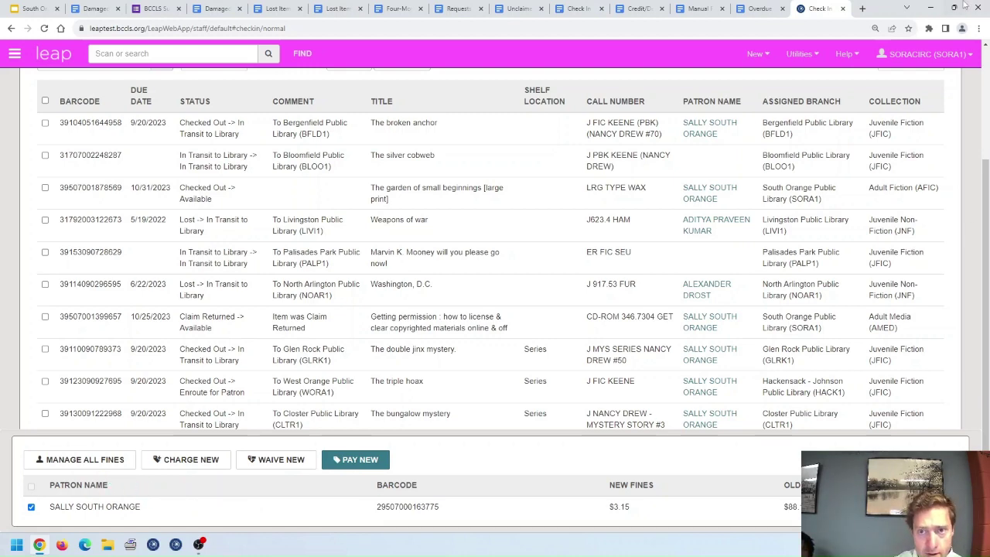
click(876, 28)
click(847, 50)
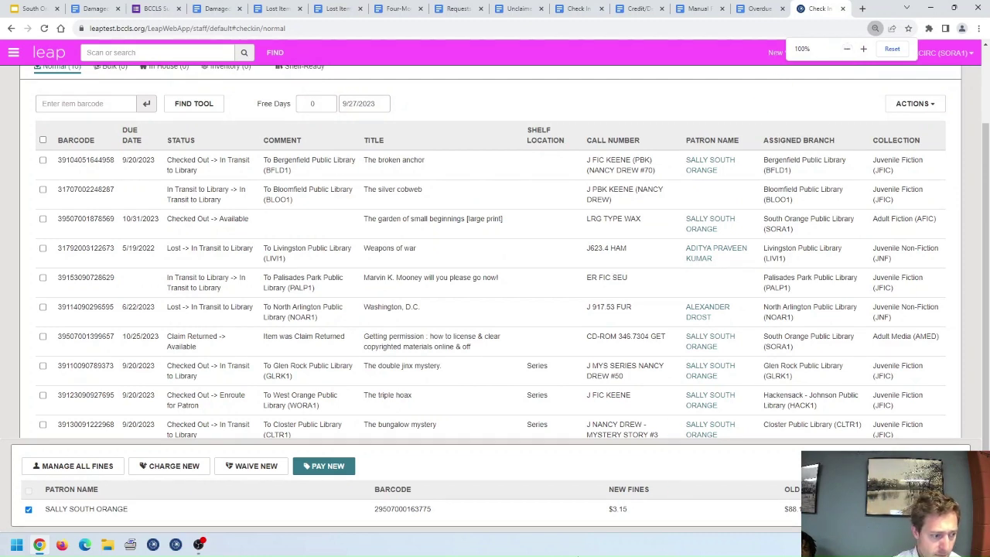
click(29, 510)
click(78, 466)
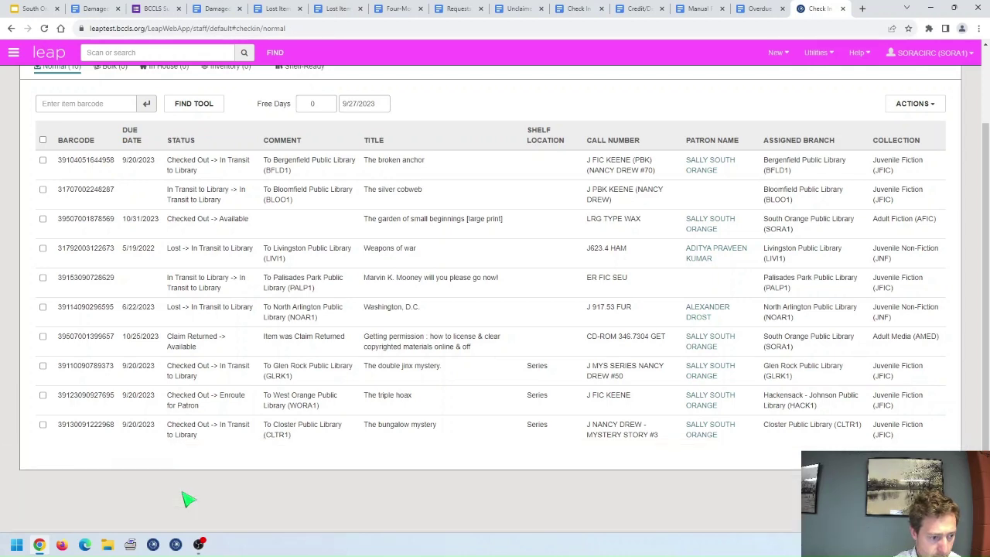
- Open and close The double jinx mystery item record, then close the patron's account
scroll(379, 390, up, 3)
click(917, 126)
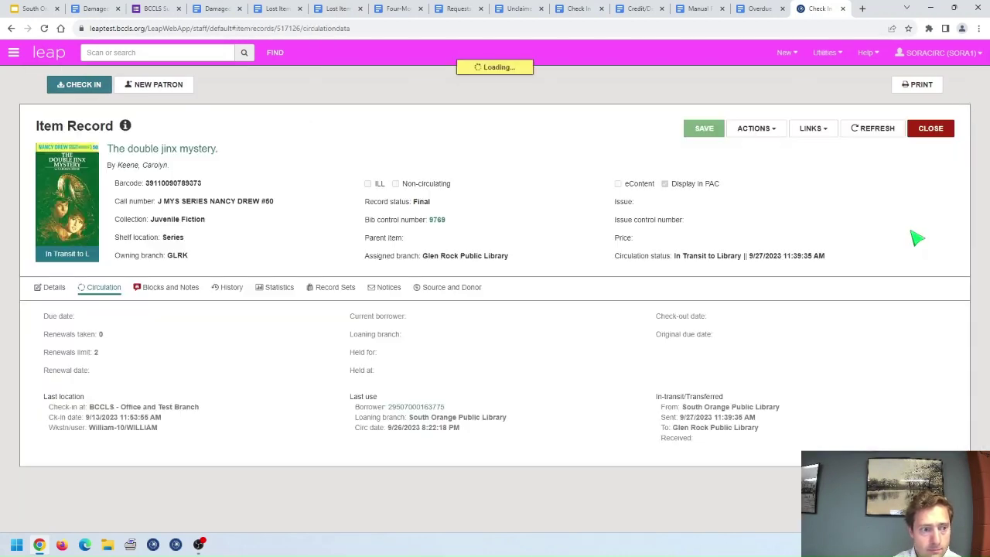
click(930, 129)
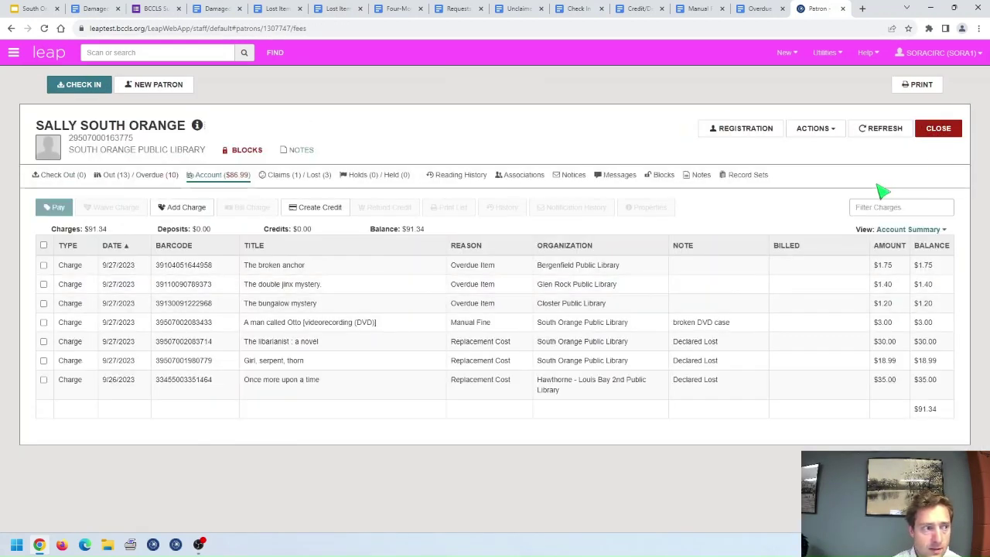
click(938, 128)
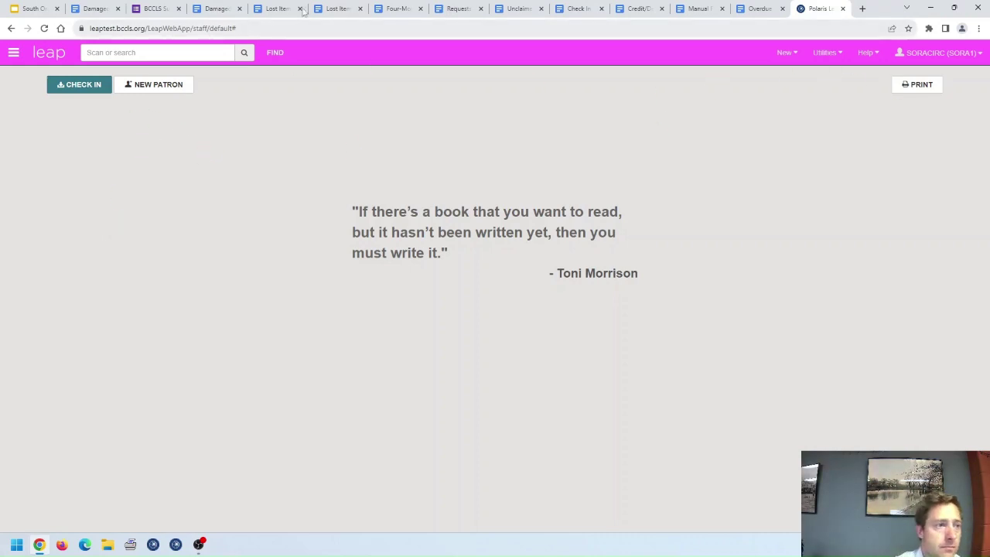
- Move the Leap tab first, close all tabs right of the support form, and start a new Check In
drag(822, 8, 31, 8)
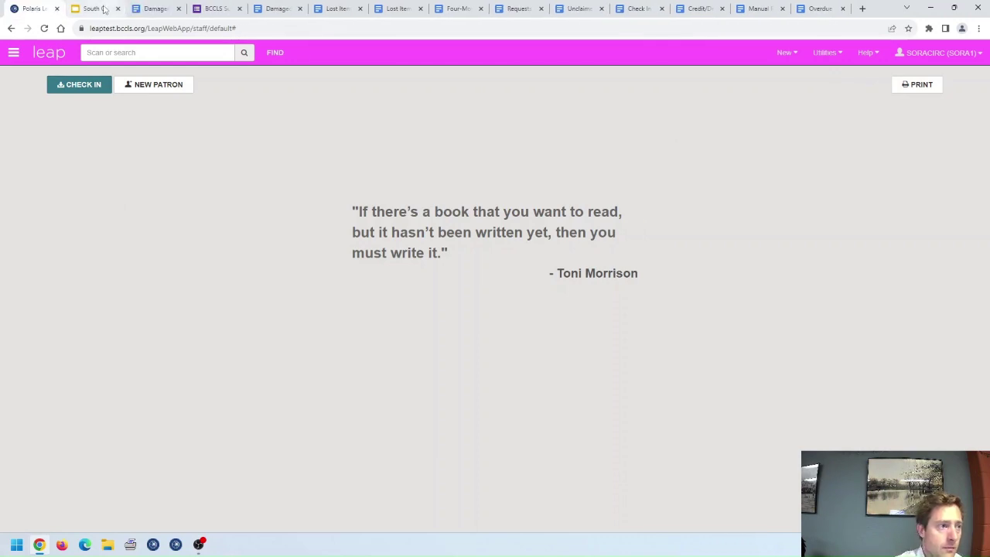
click(219, 8)
right_click(221, 9)
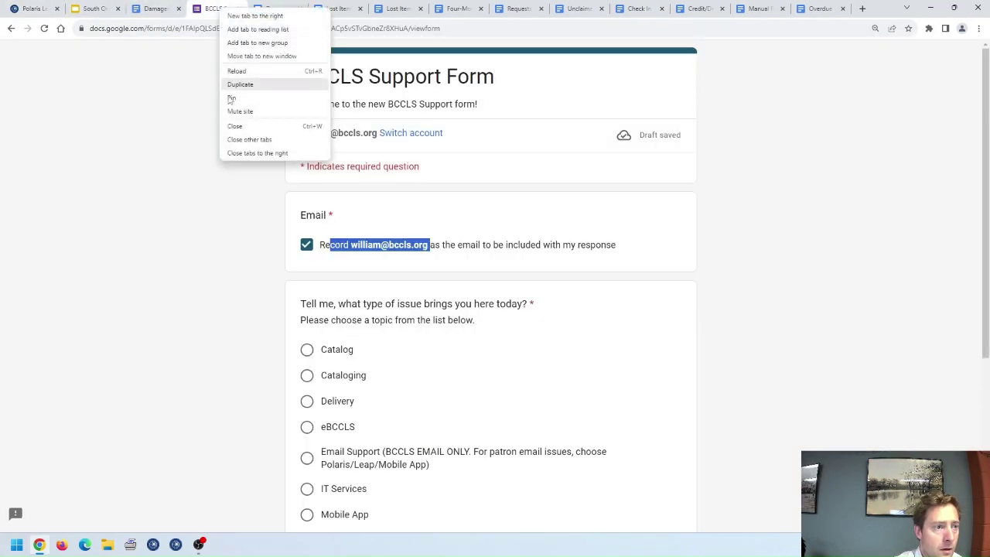
click(264, 154)
click(66, 7)
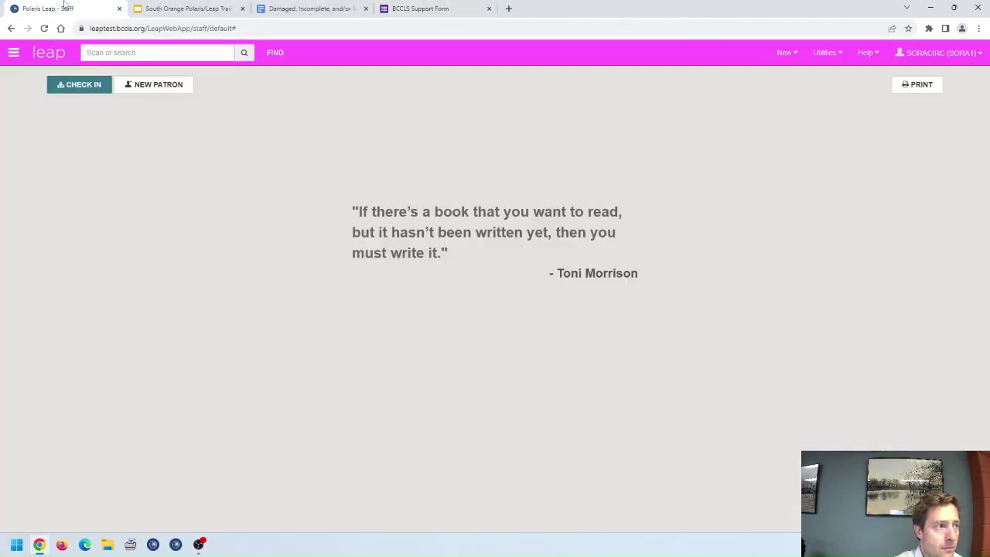
click(84, 87)
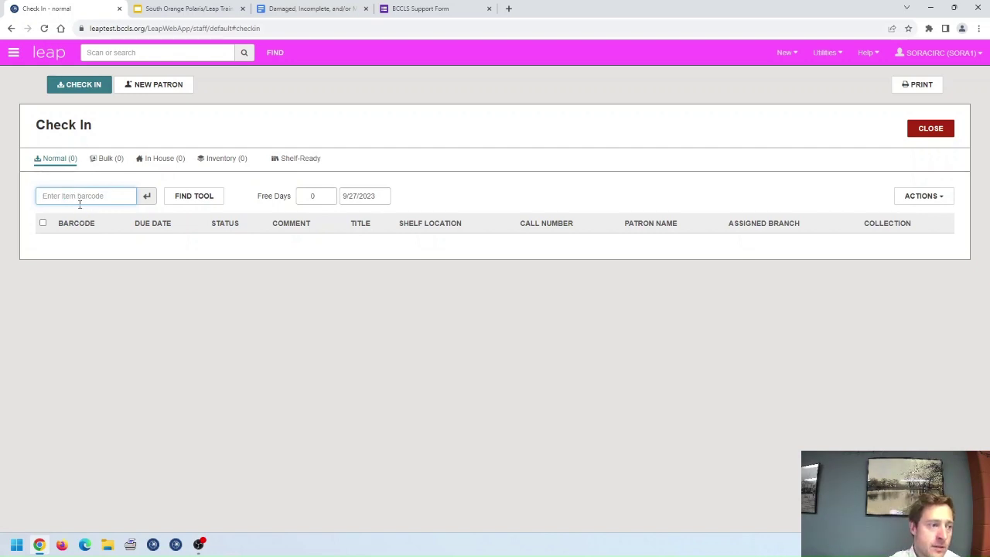
- Switch Check In to the Bulk tab, then go to the South Orange Polaris/Leap Training slides
click(106, 159)
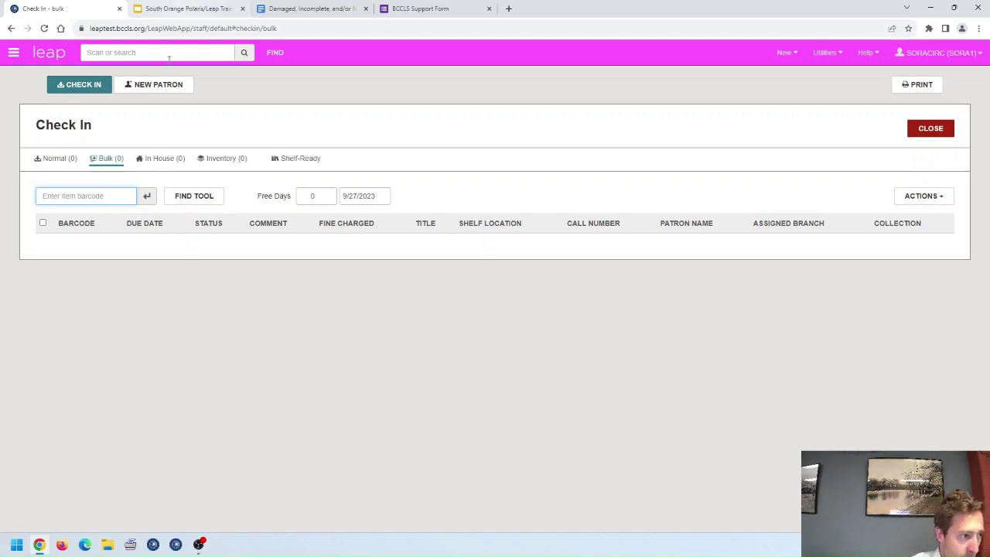
click(190, 8)
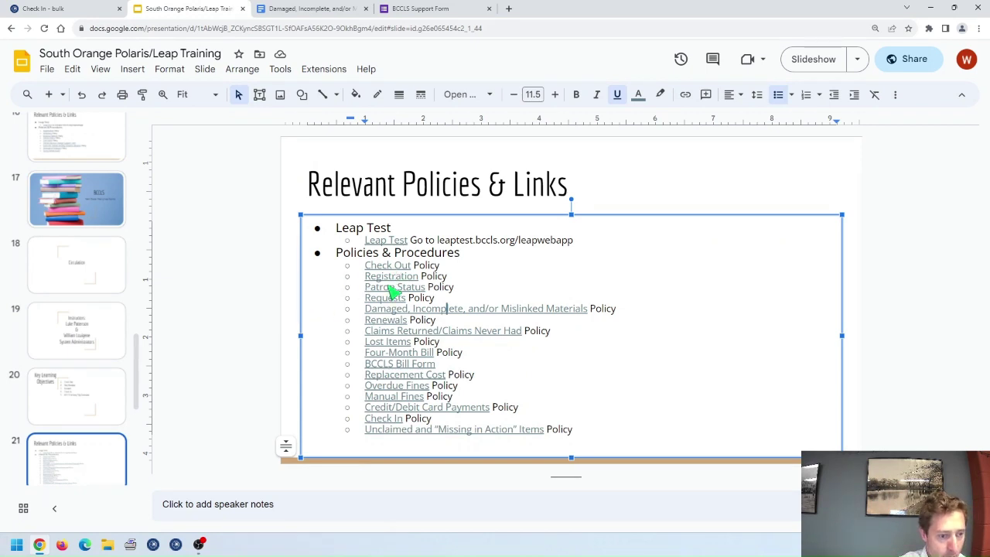
- Open the Check In policy doc from the slide link, select its policy paragraph, then return to Leap
mouse_move(398, 421)
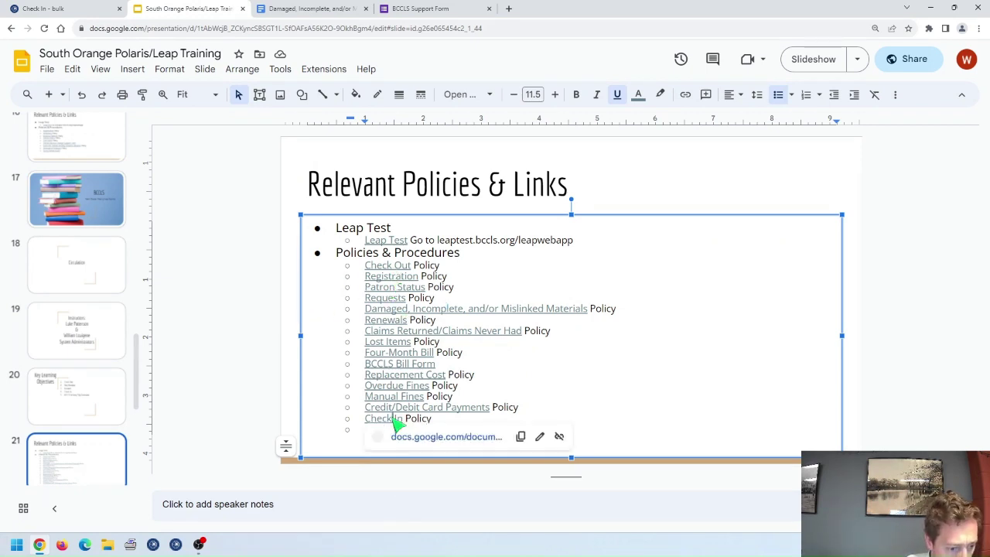
click(423, 442)
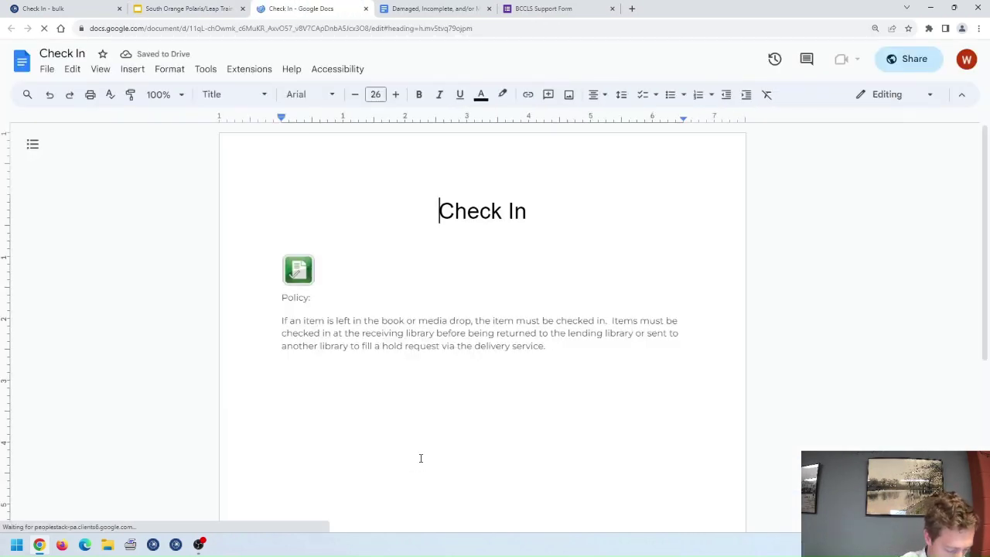
drag(567, 360, 281, 263)
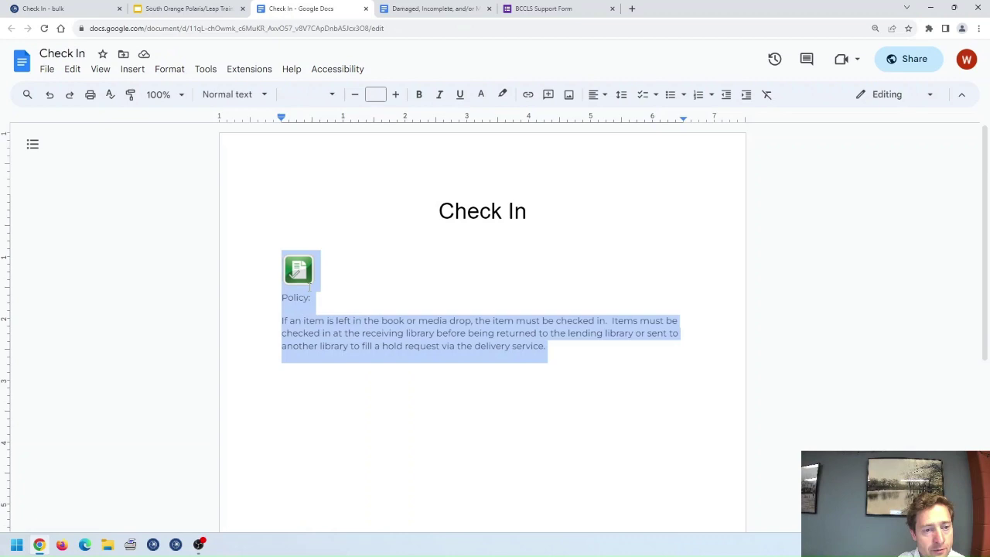
click(192, 7)
click(82, 6)
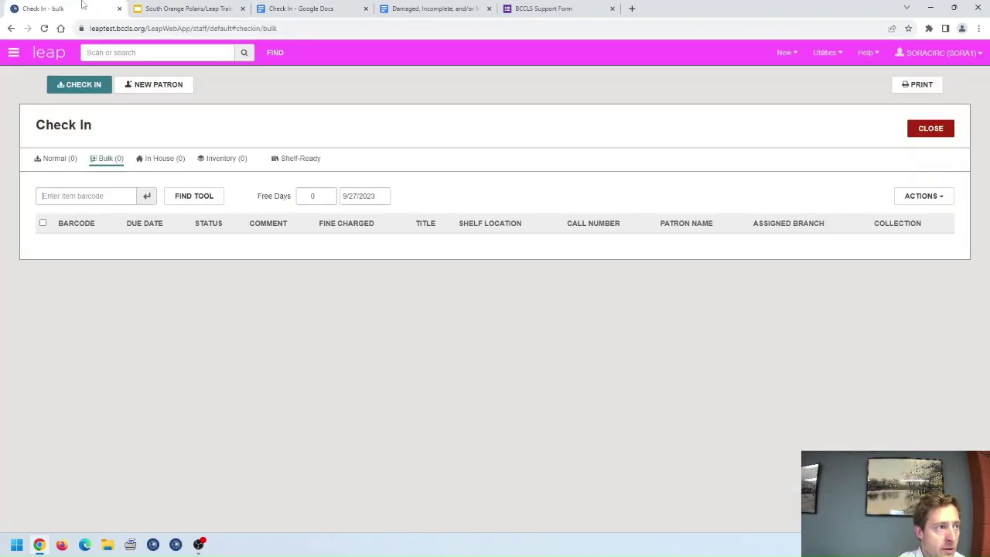
- Change bulk check-in Free Days from 0 to 3, making the check-in date 9/24/2023
click(319, 196)
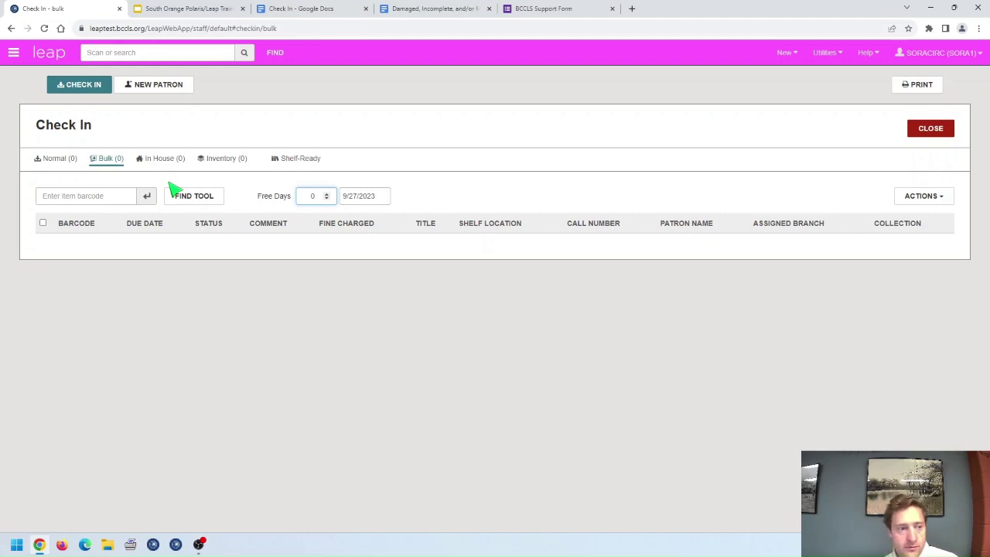
double_click(315, 199)
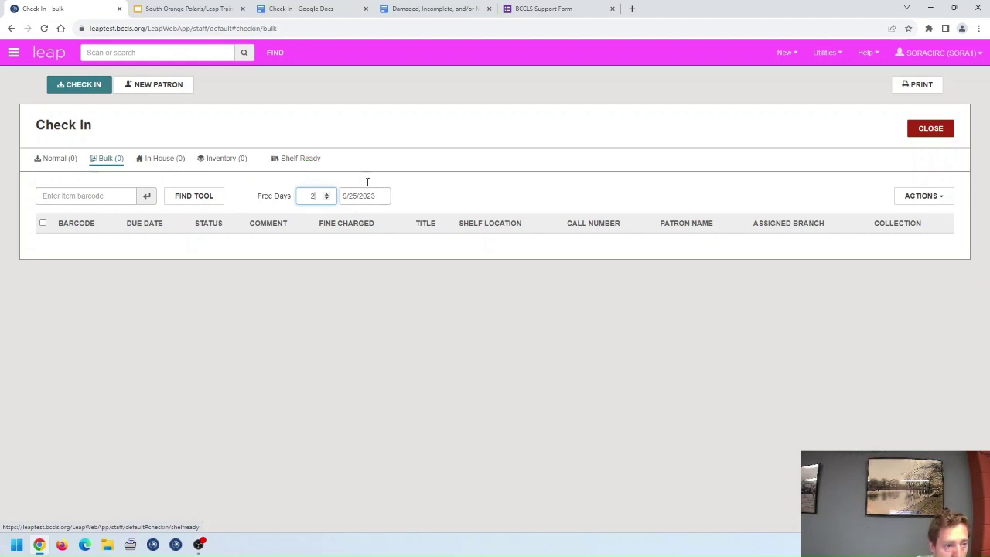
drag(256, 201, 408, 214)
click(470, 191)
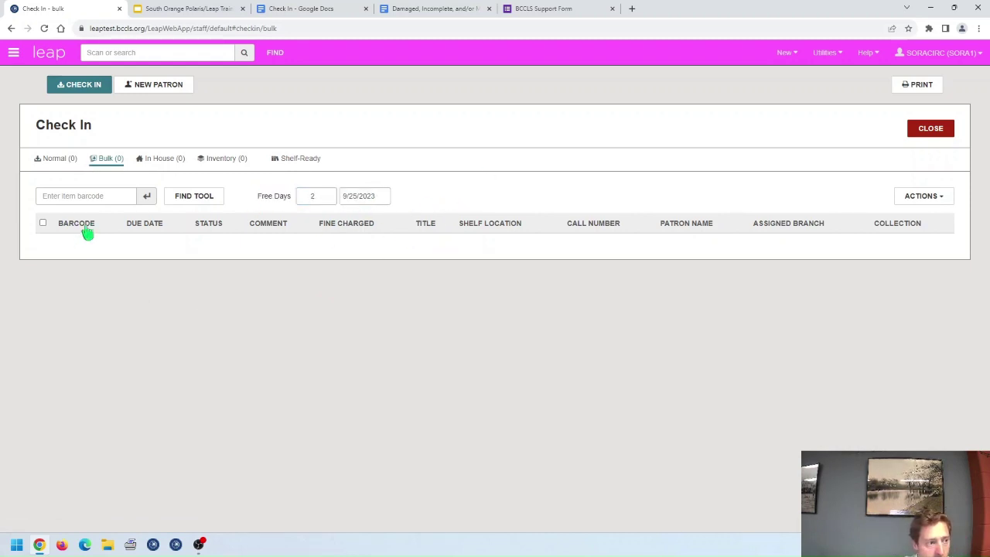
click(95, 195)
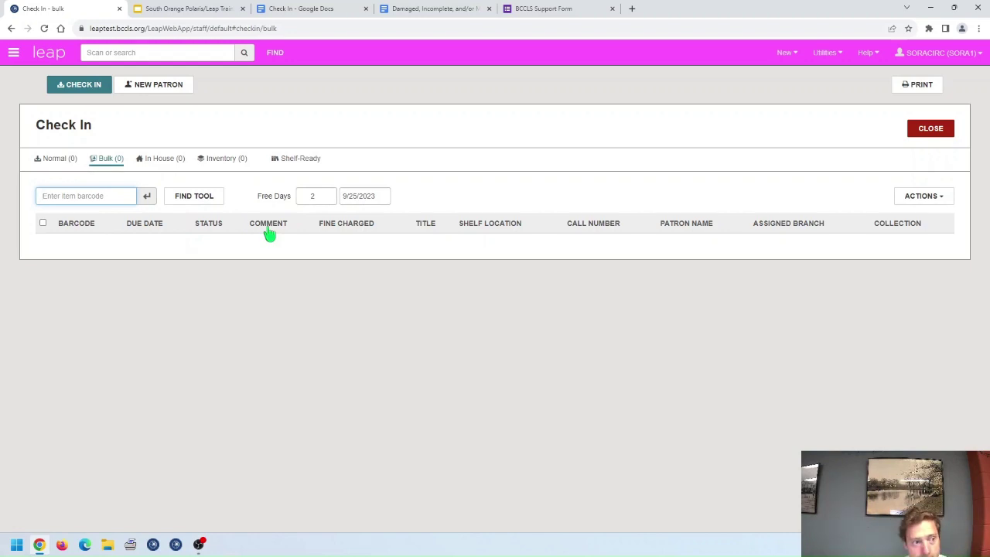
double_click(317, 195)
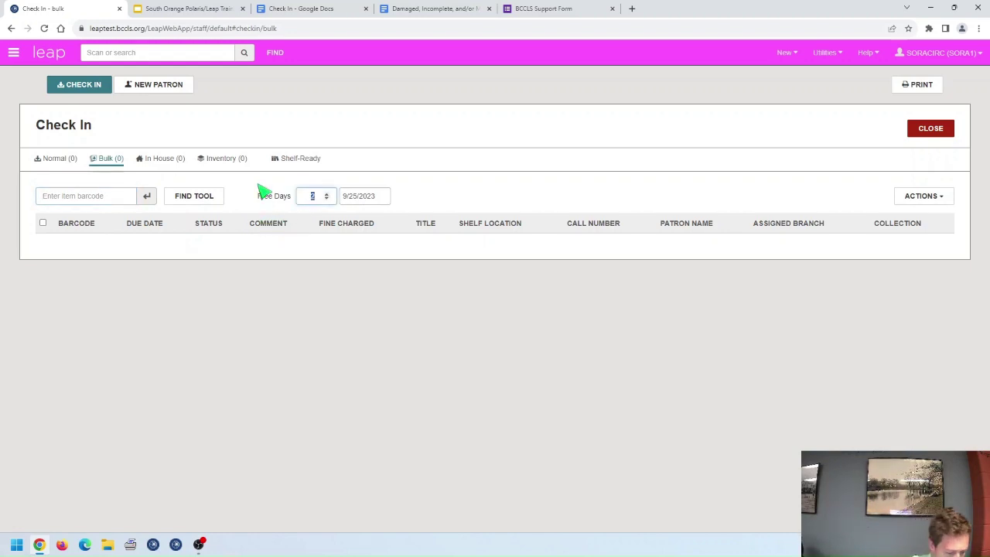
text(3)
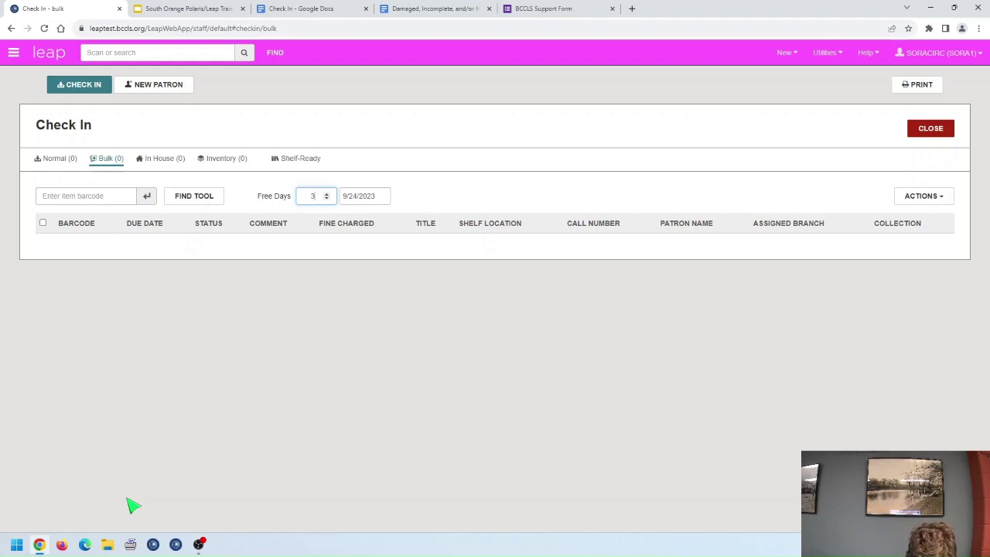
click(99, 197)
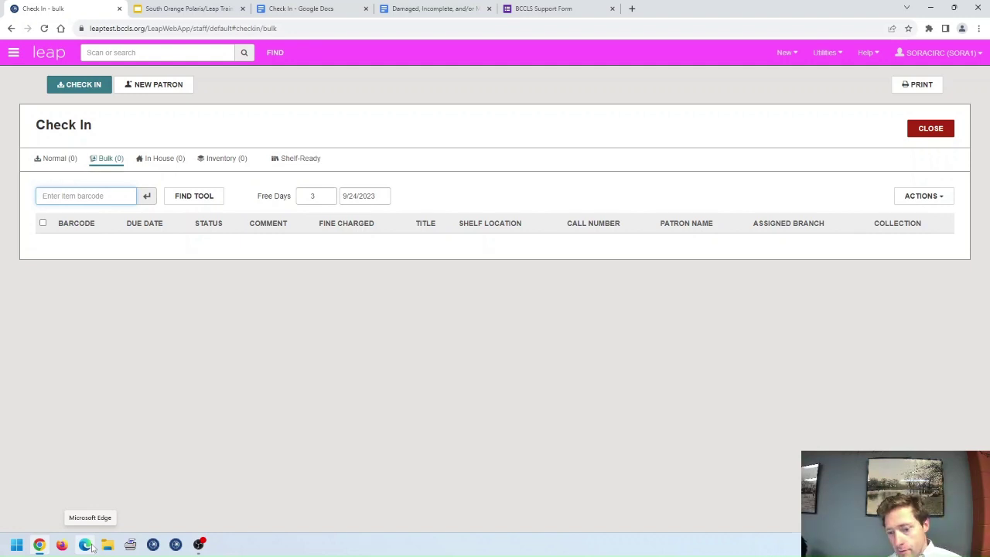
text(39112050312493)
key(Return)
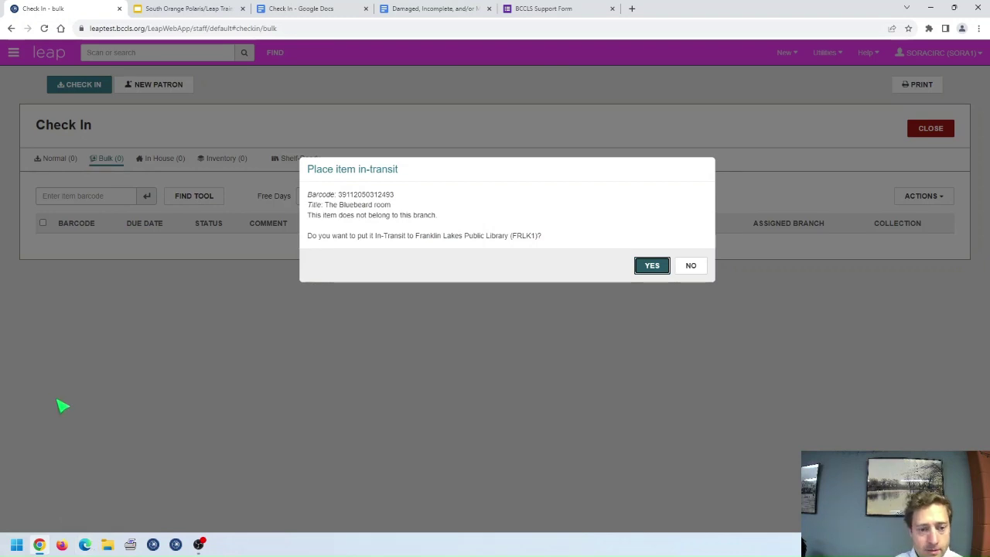
click(645, 271)
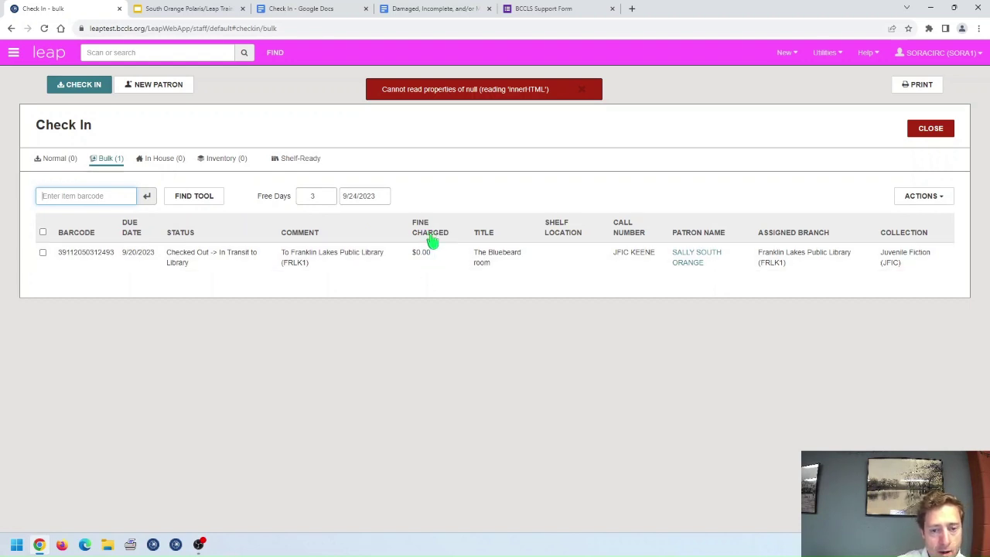
click(582, 90)
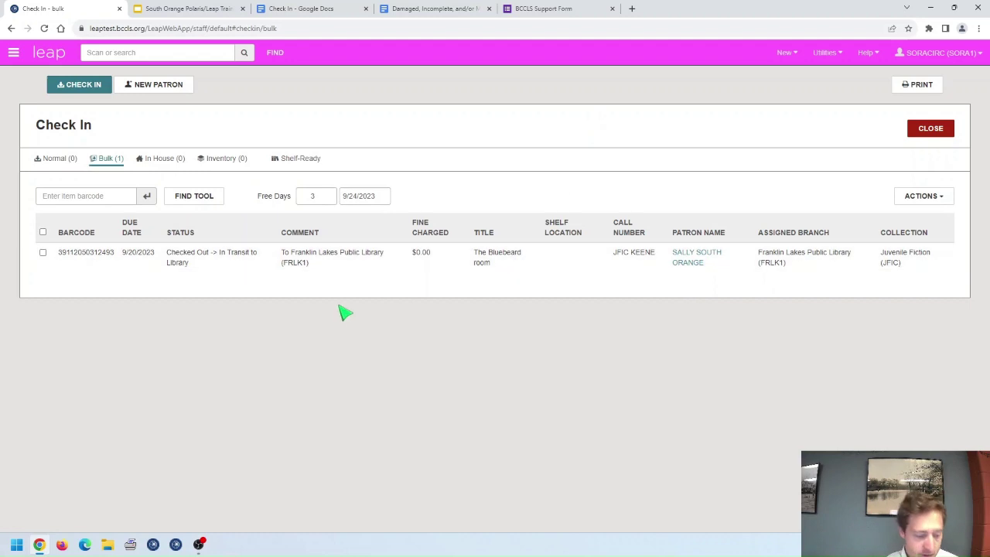
- Show the In House check-in tab, then switch to the empty Inventory check-in tab
click(159, 160)
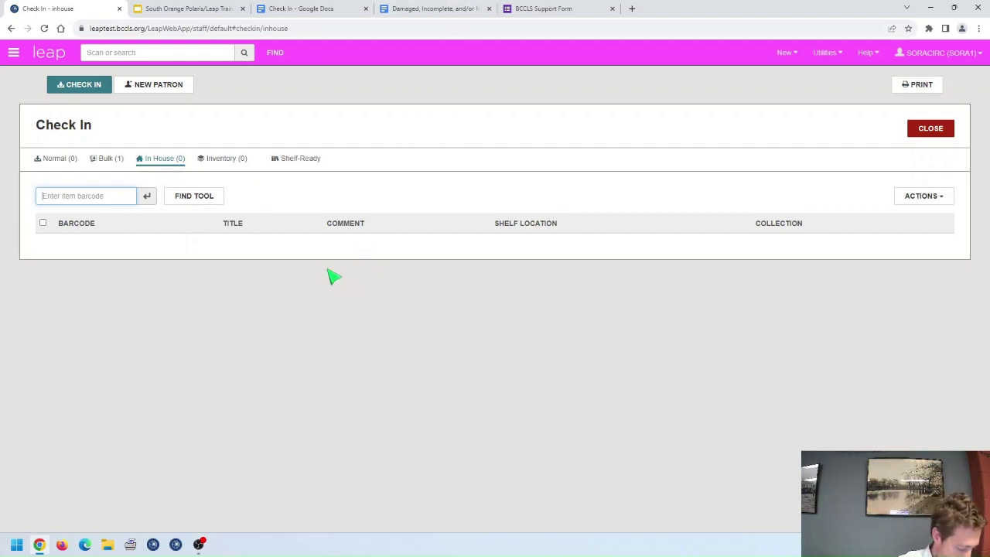
click(226, 158)
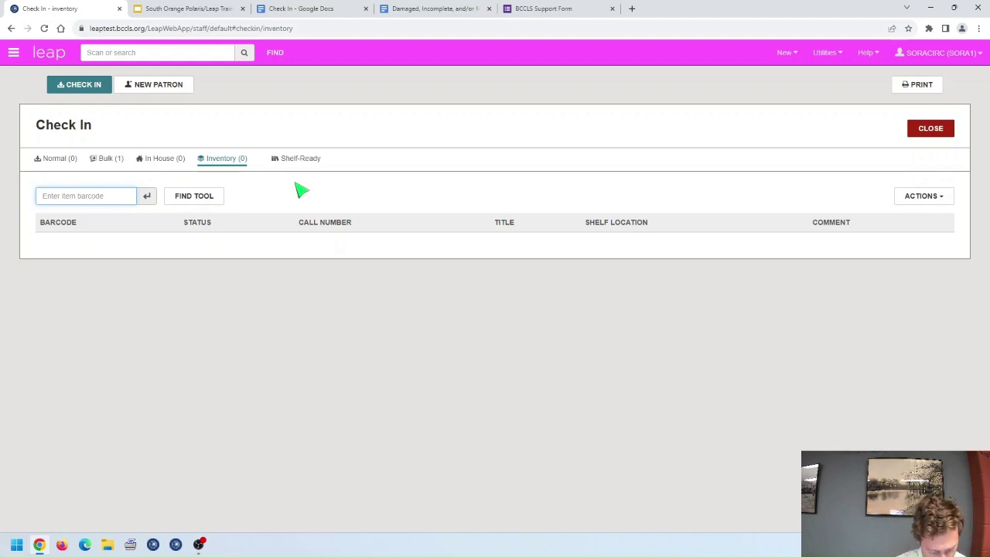
- Close the Check In panel and launch the BCCLS Delivery Slip Generator from Utilities
click(936, 127)
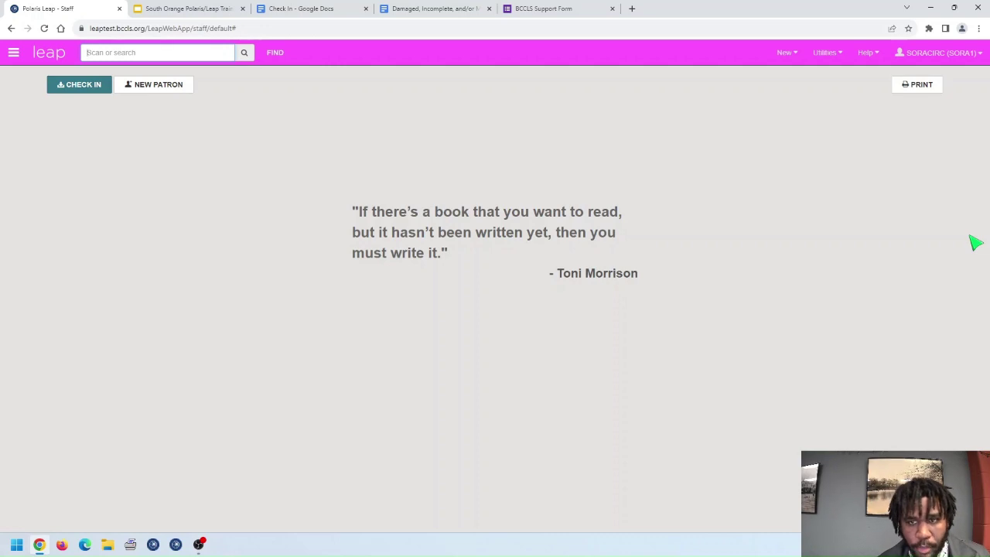
click(829, 64)
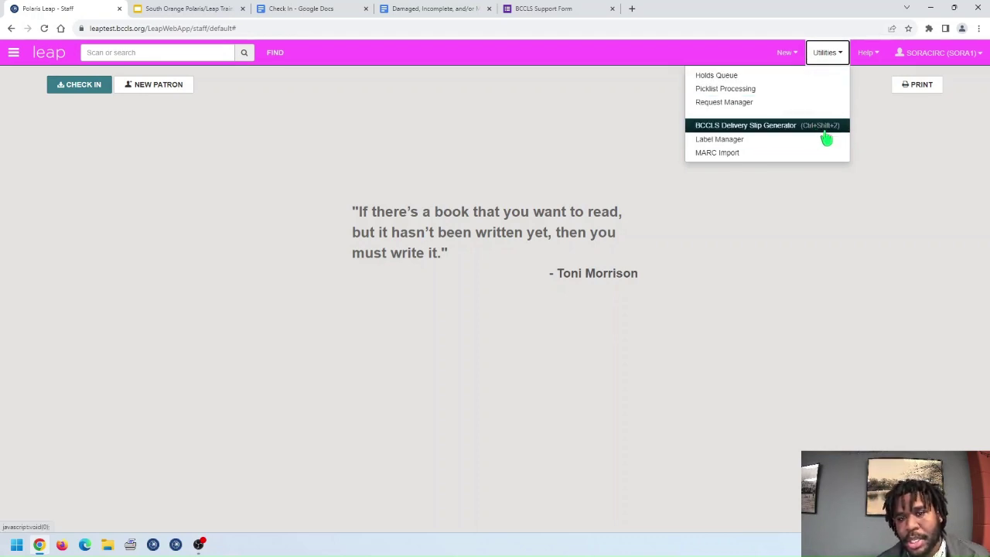
click(737, 127)
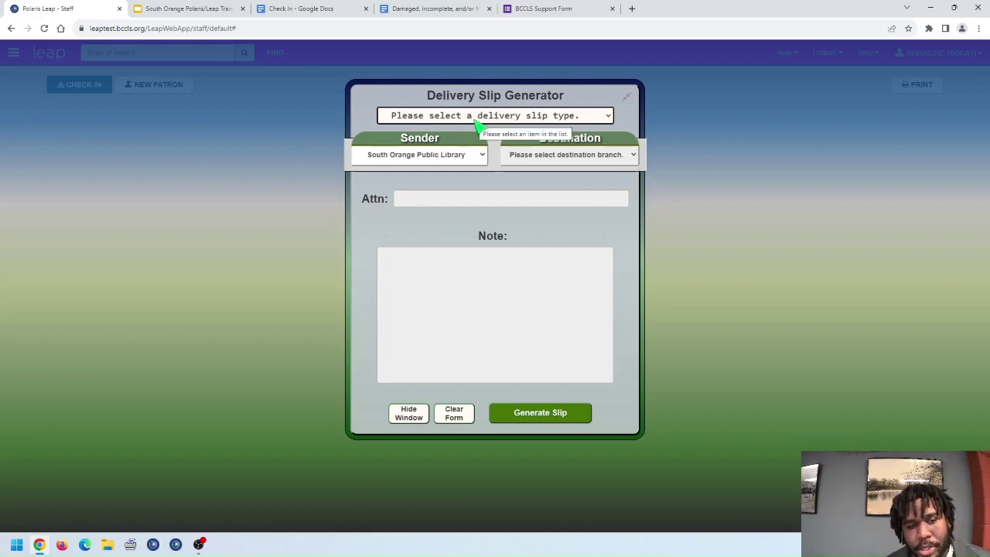
- Try the INTERLIBRARY MAIL and SPECIAL ITEM TRANSIT slip types, landing on Interlibrary Mail
click(522, 116)
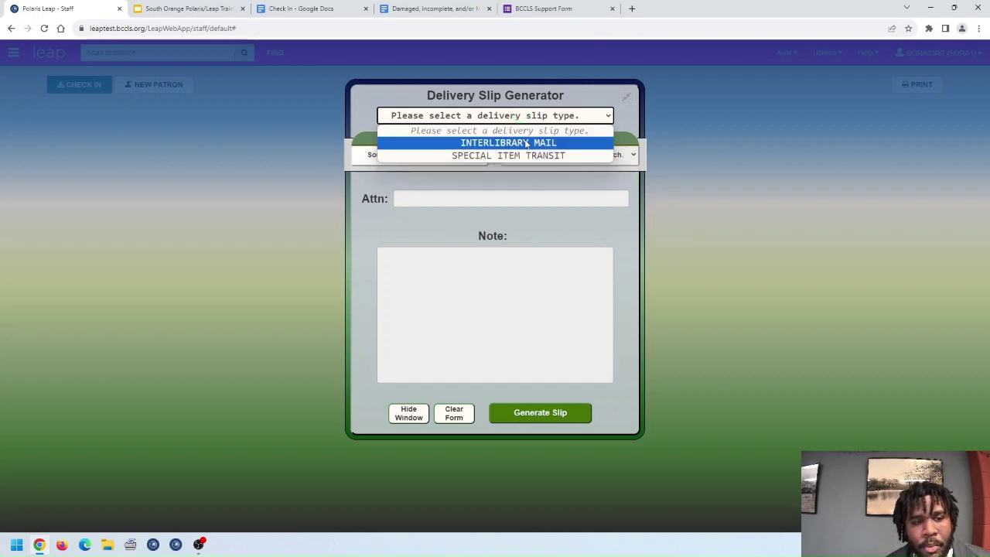
click(527, 144)
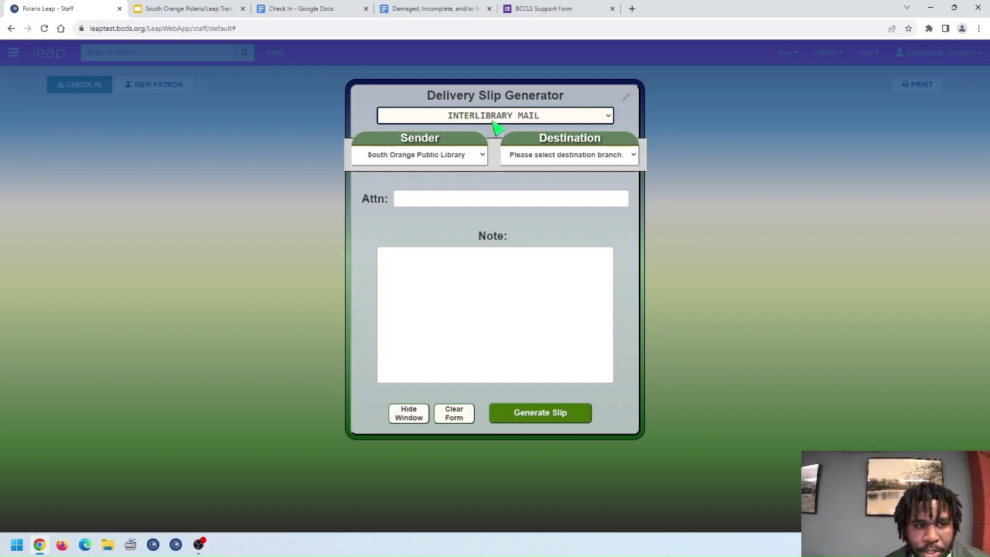
click(493, 121)
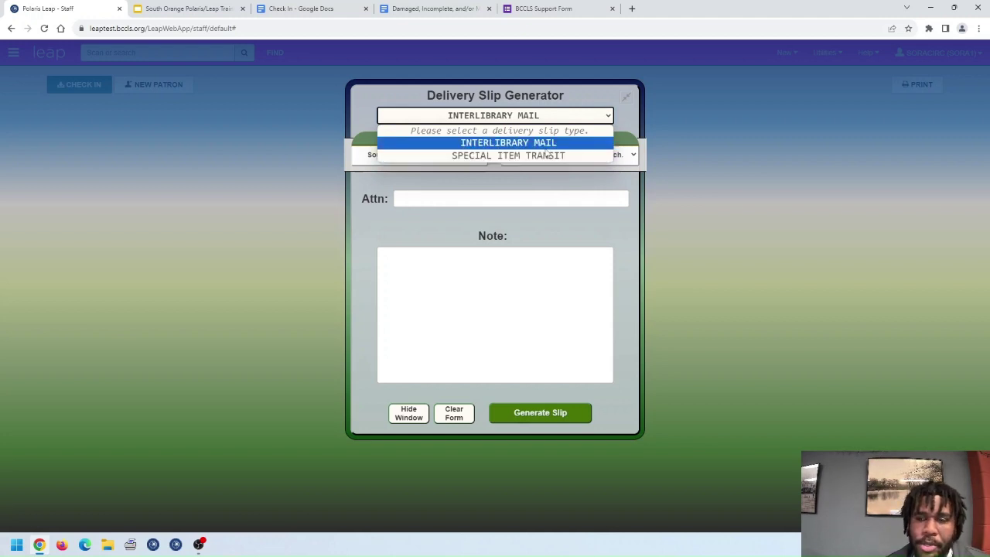
click(475, 155)
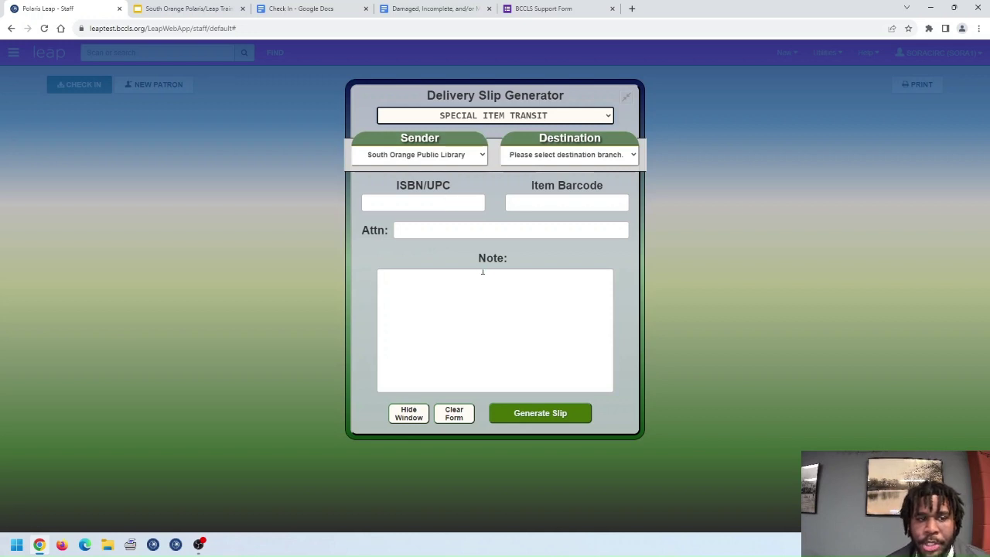
click(504, 117)
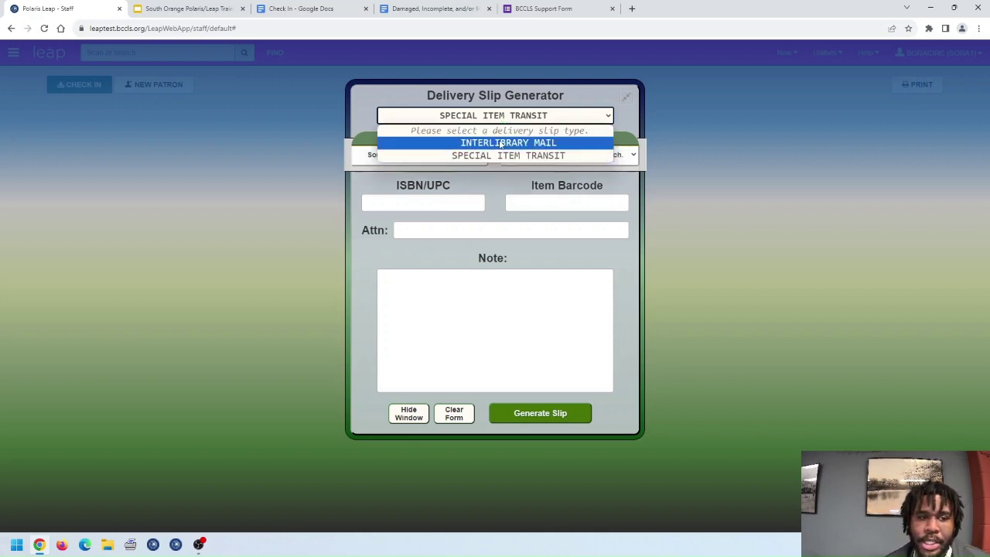
click(501, 145)
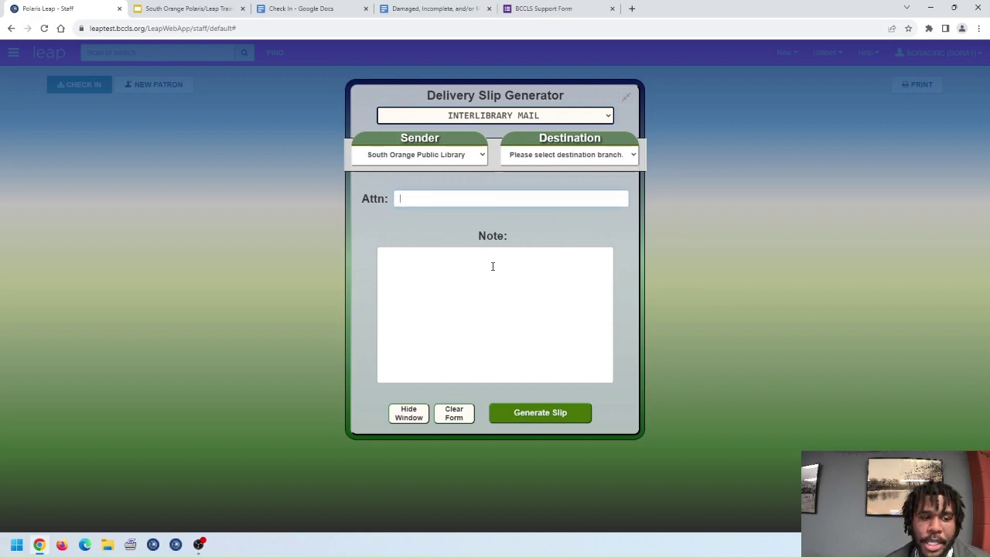
- Switch back to SPECIAL ITEM TRANSIT and keep it, checking its Item Barcode and Attn fields
click(429, 270)
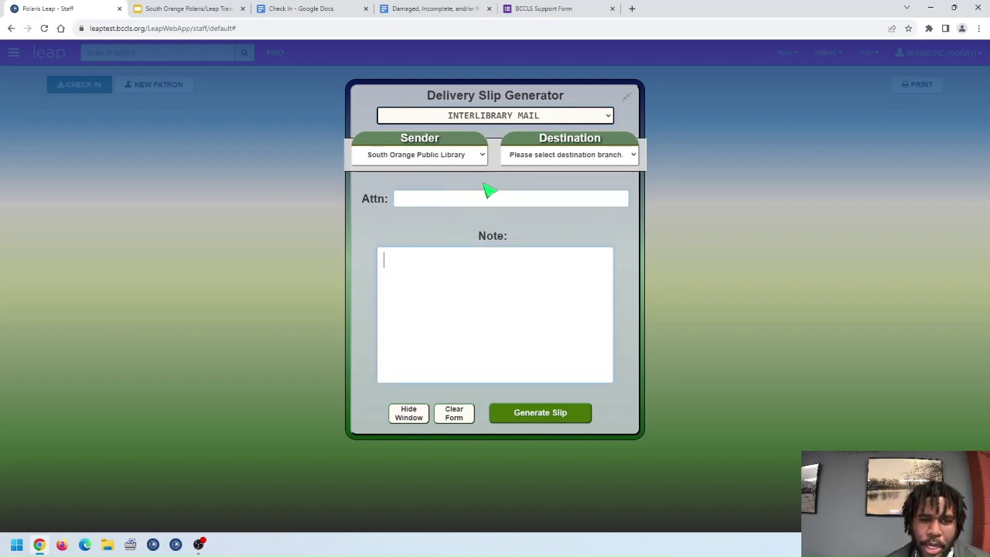
click(499, 115)
click(493, 159)
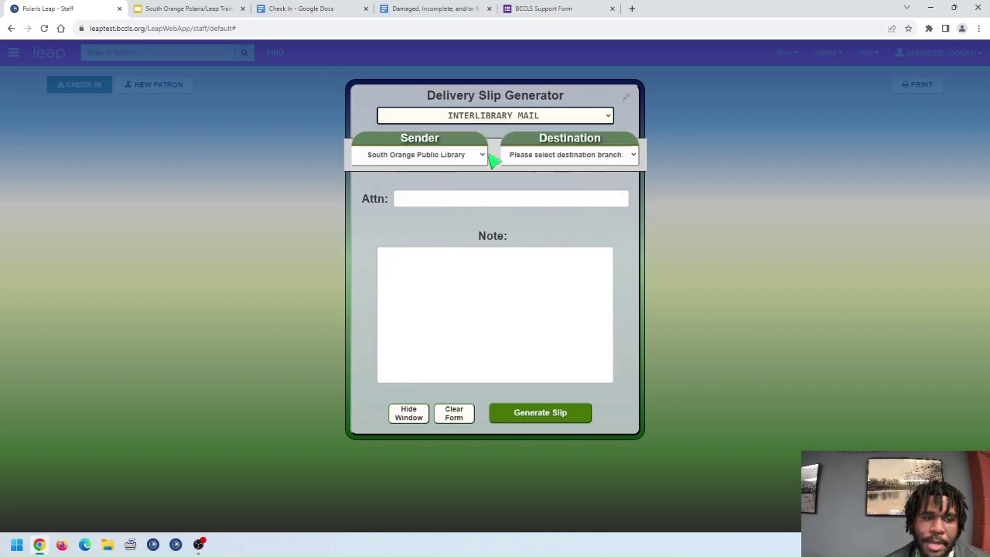
click(522, 199)
click(504, 225)
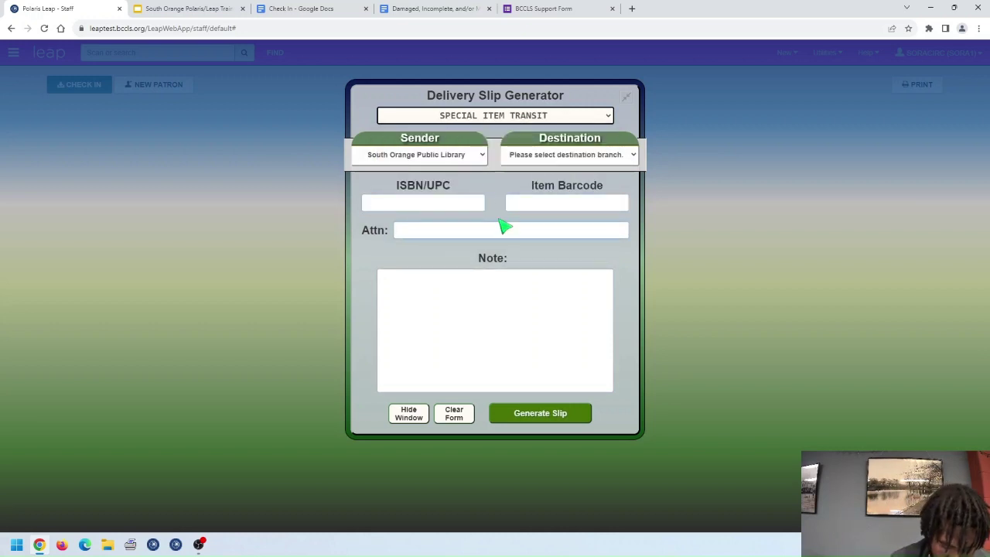
click(520, 116)
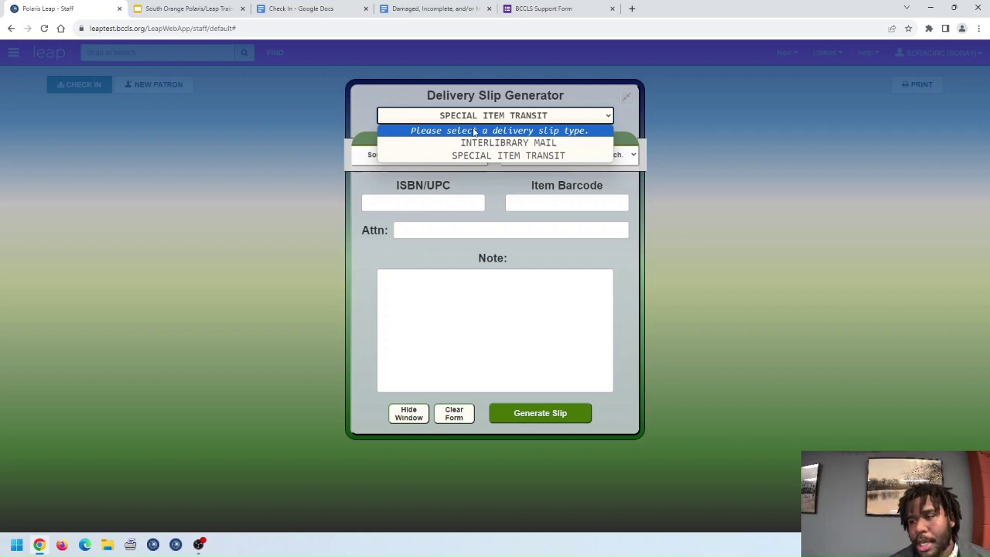
click(553, 122)
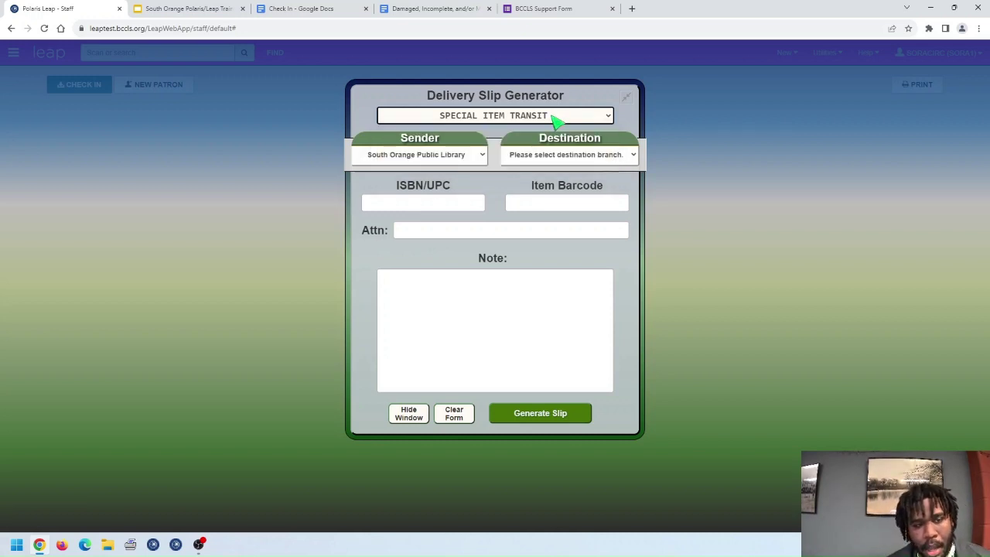
click(555, 122)
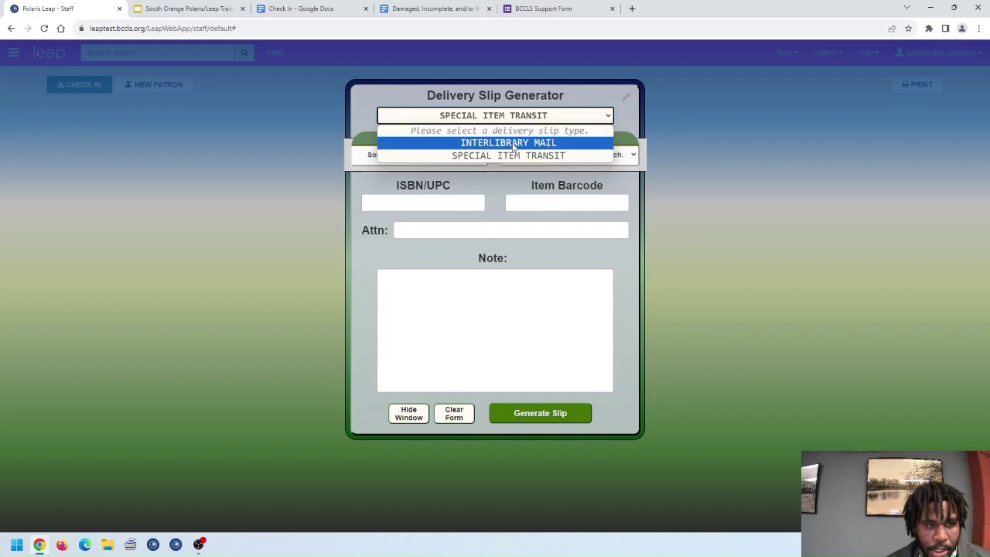
click(555, 116)
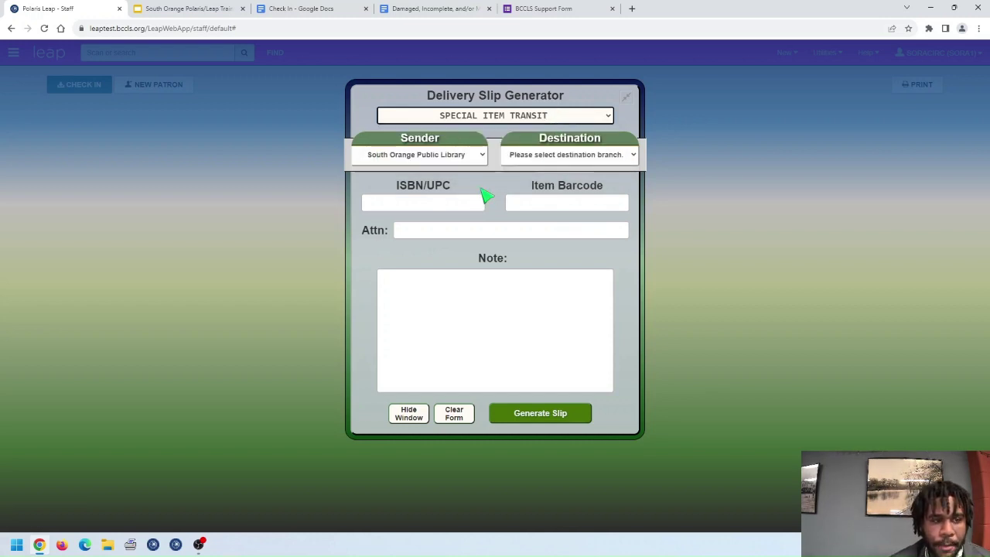
- Keep South Orange Public Library as sender and set the destination to West Orange Public Library
click(447, 159)
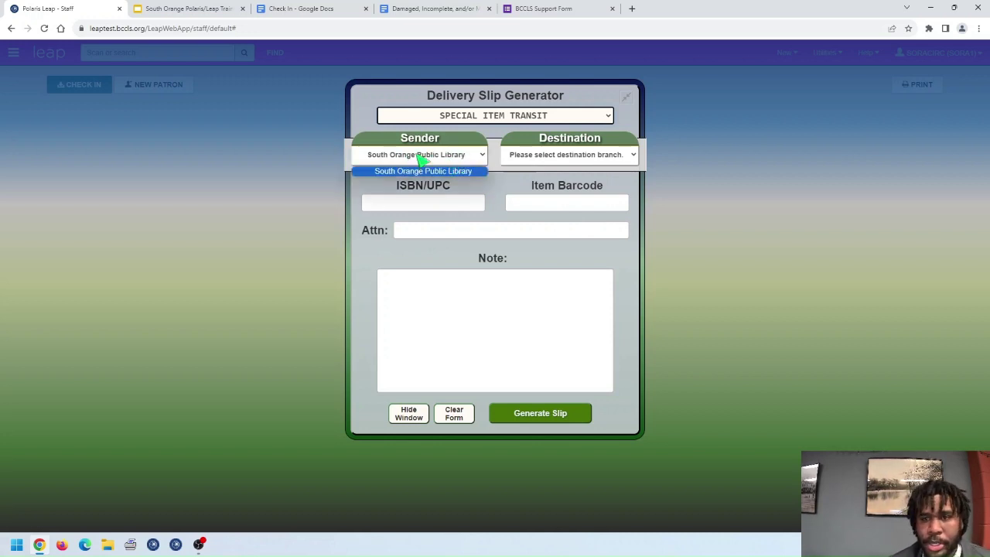
click(471, 162)
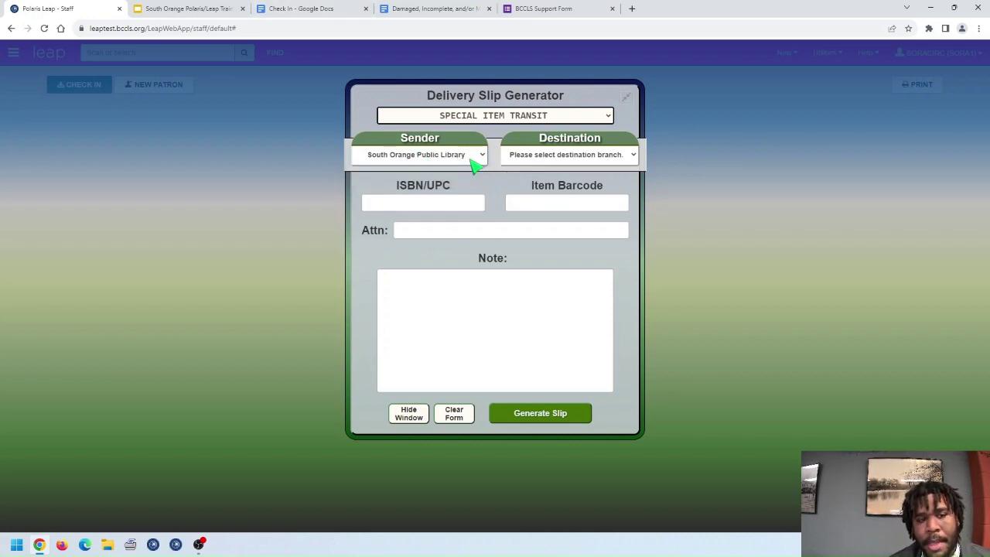
click(546, 158)
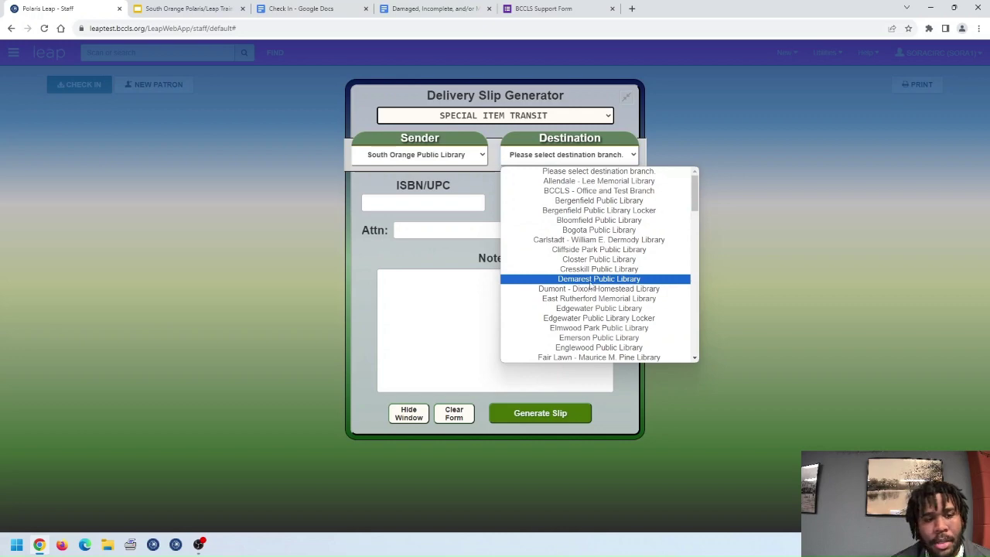
scroll(590, 286, down, 10)
scroll(607, 290, down, 5)
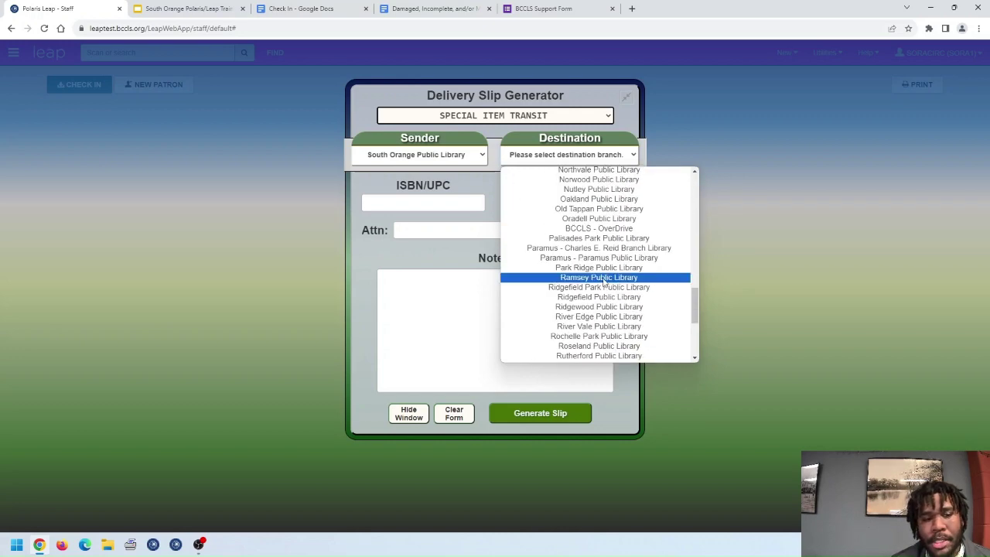
scroll(604, 282, down, 6)
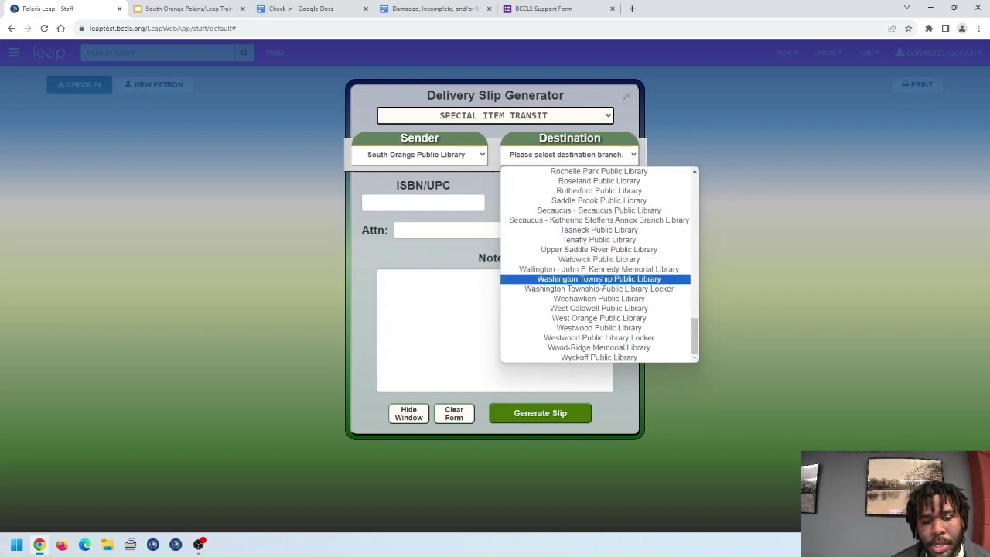
click(592, 318)
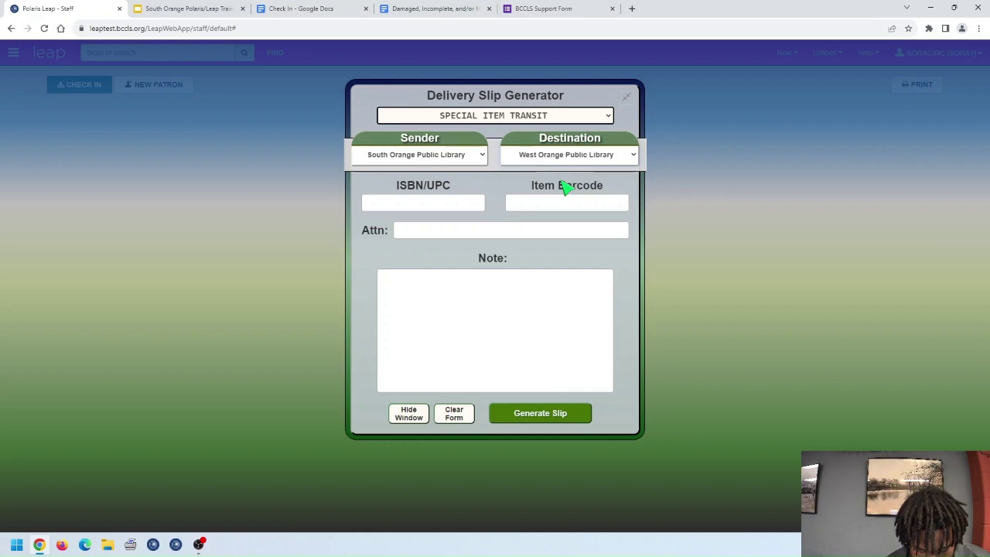
- Fill the Attn field with 'Head of Circulation for West Orange'
click(440, 206)
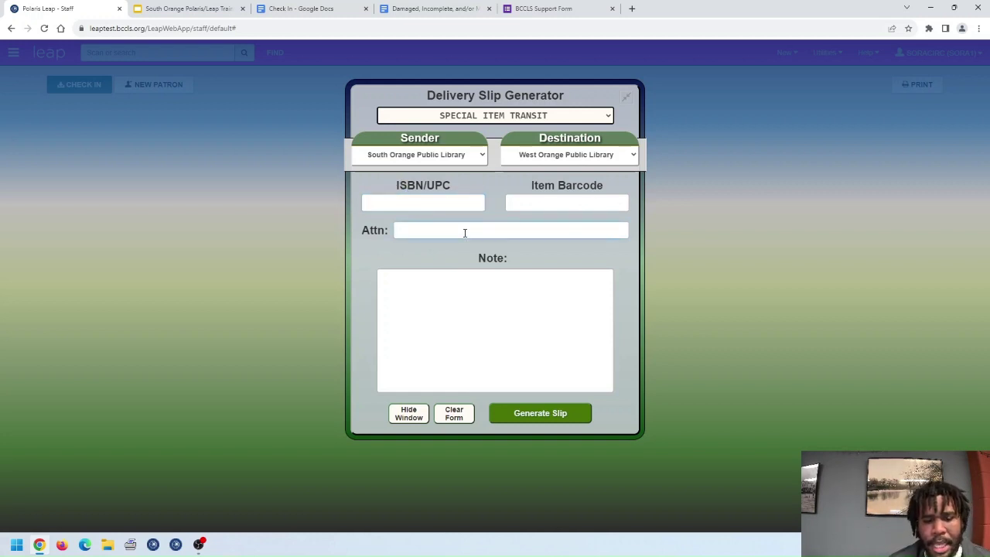
click(442, 273)
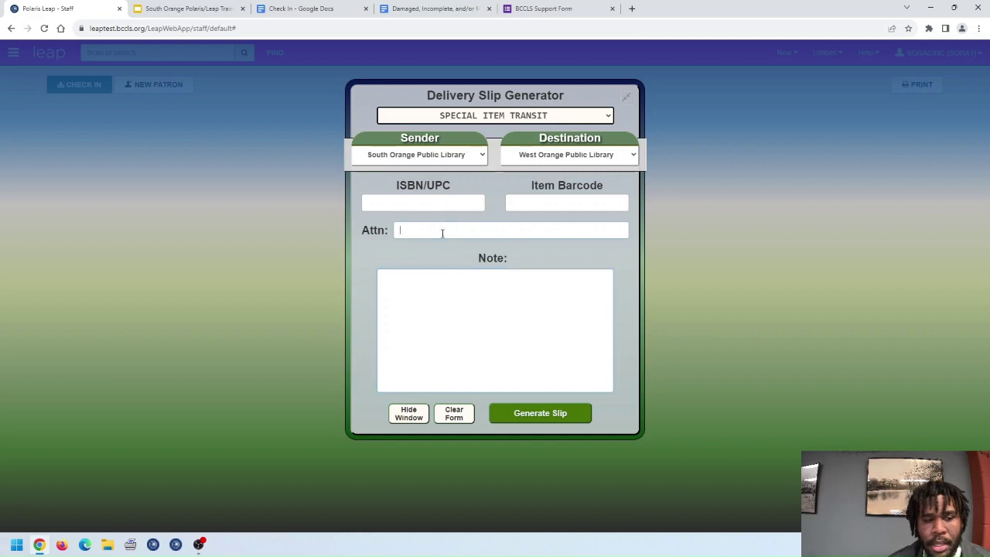
click(395, 237)
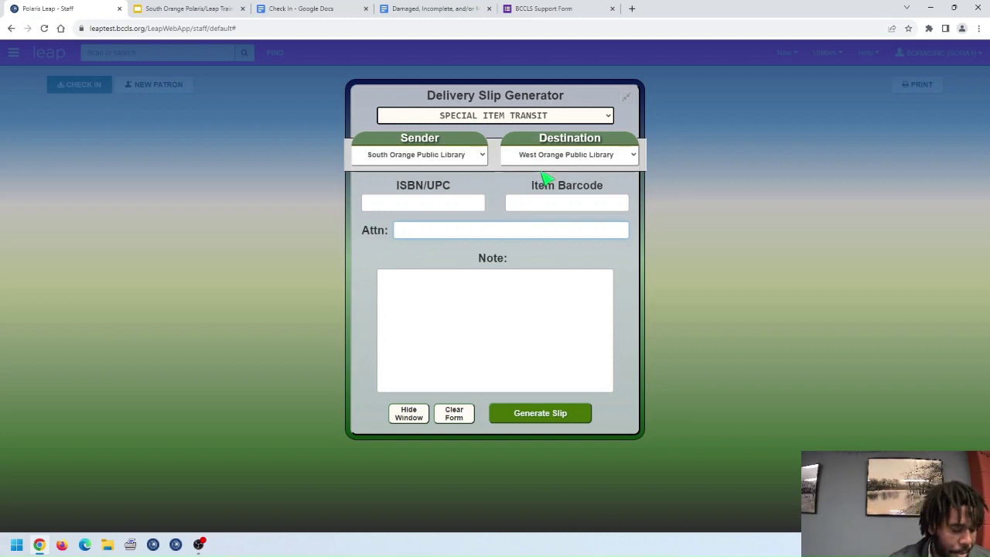
text(Head of Cir)
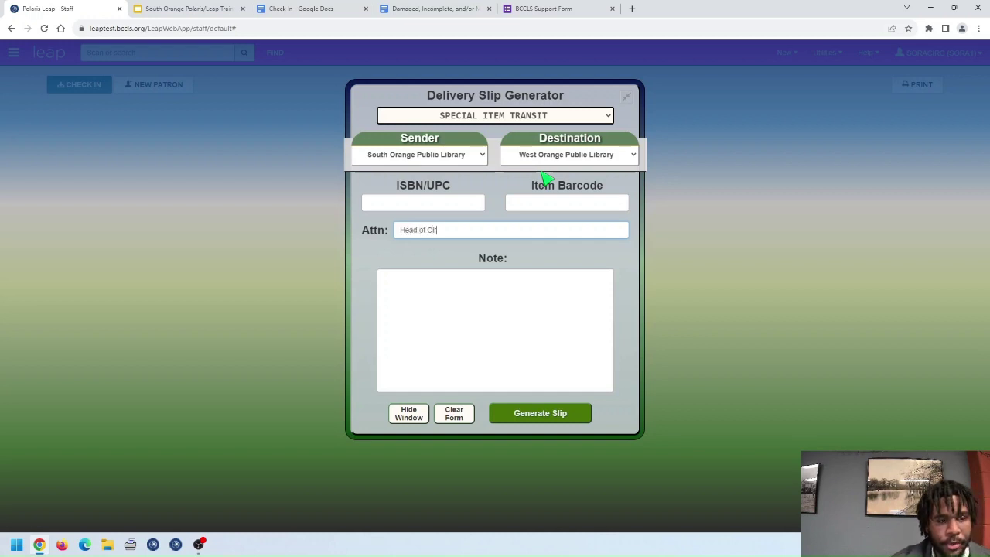
text(culato)
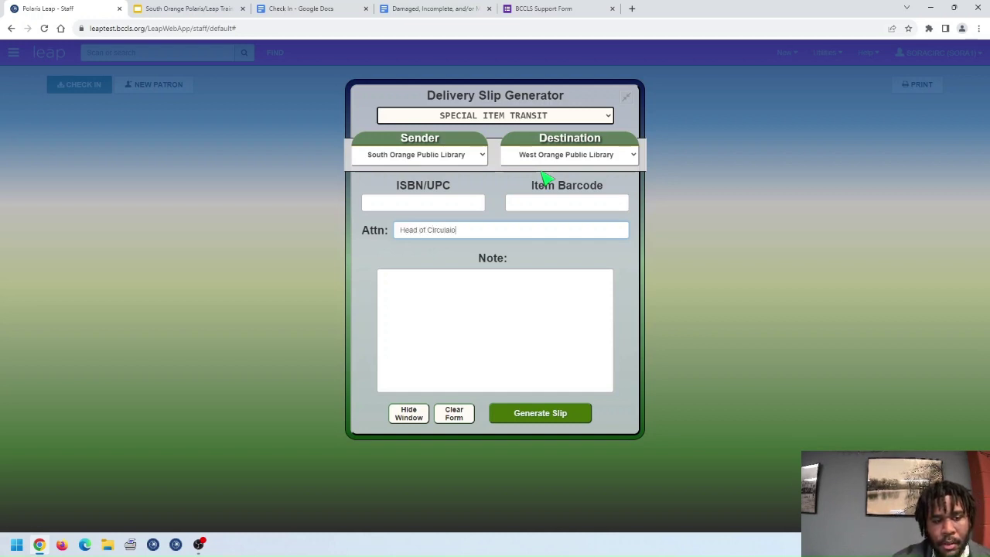
key(BackSpace)
text(in)
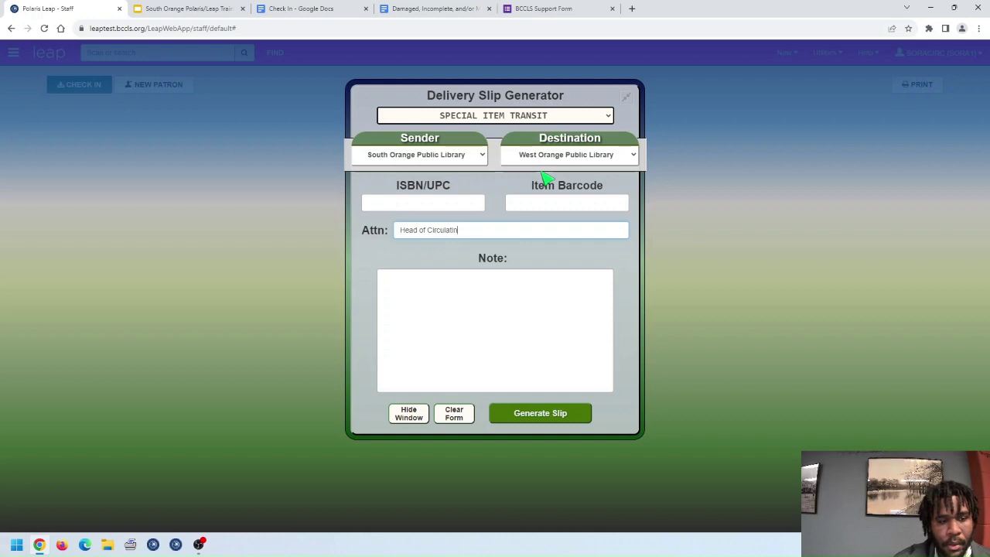
text(on for We)
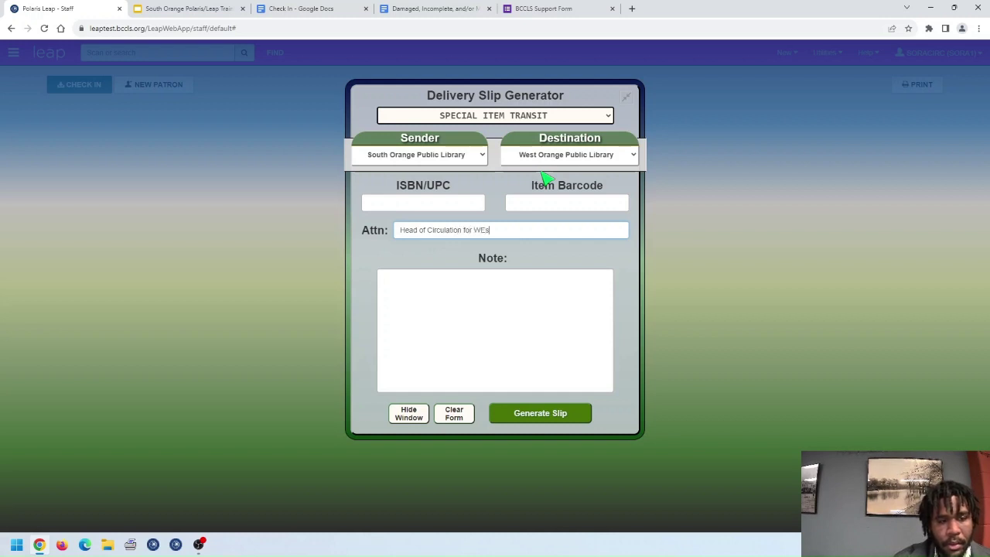
text(st Orange)
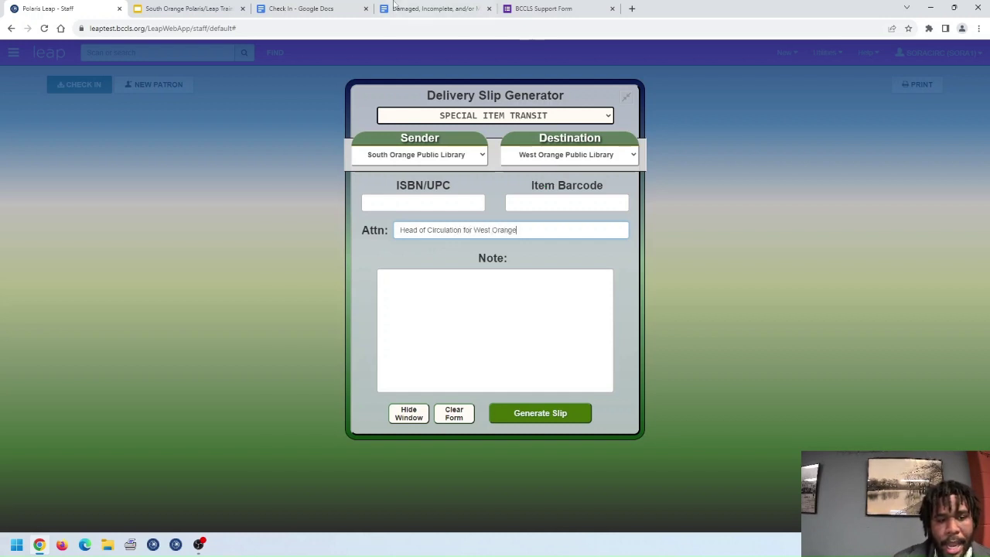
click(470, 273)
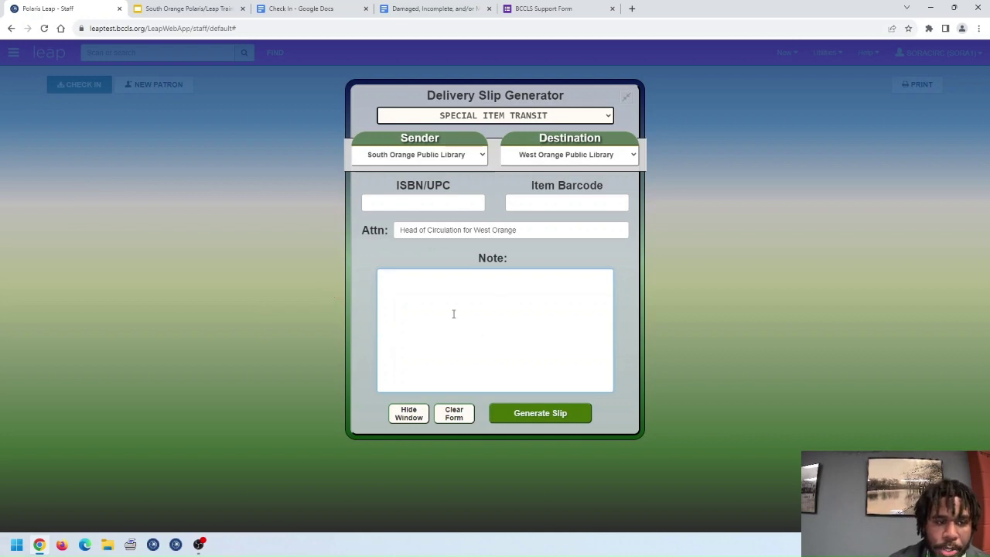
- Switch to INTERLIBRARY MAIL, change Attn to 'Director of West Orange', and note 'Brochures for our upcoming event'
click(480, 118)
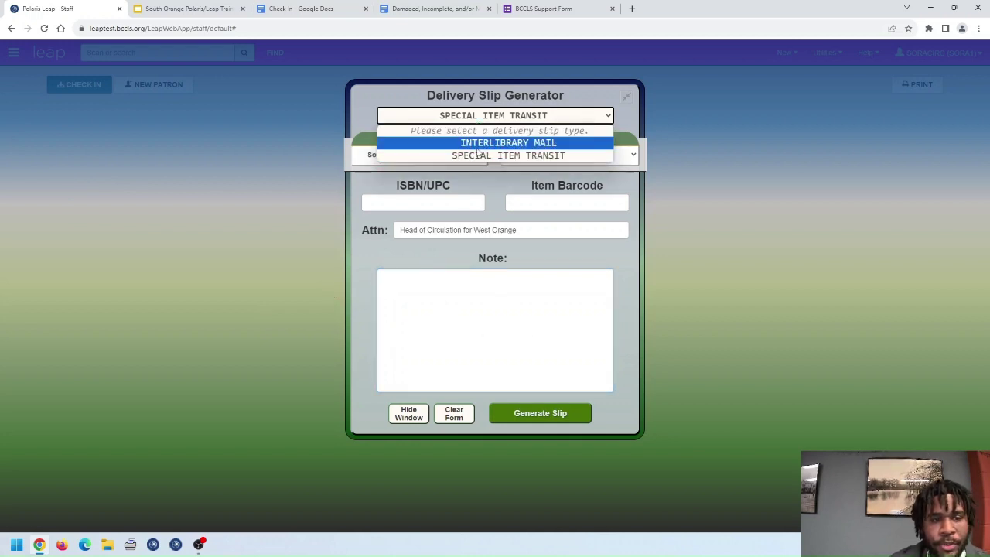
click(479, 144)
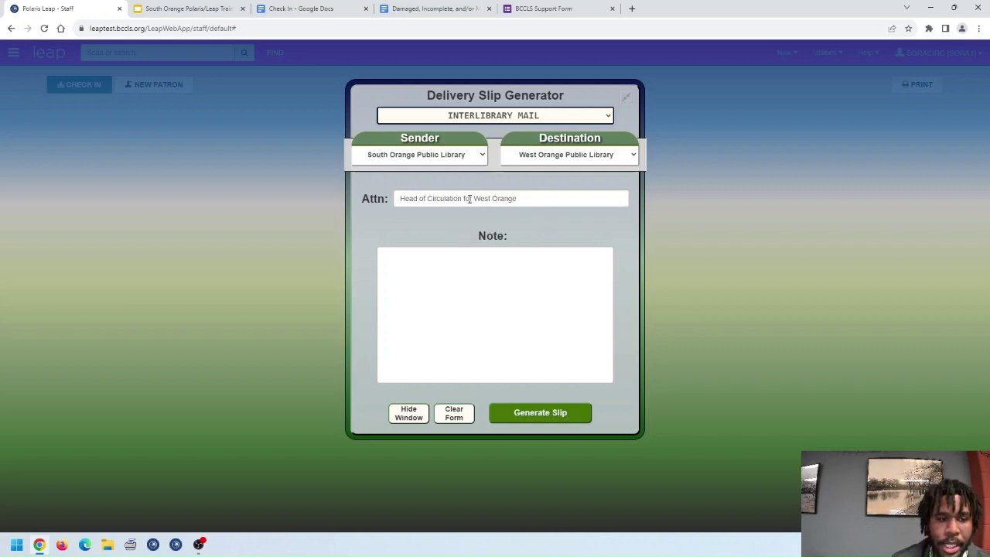
drag(472, 199, 374, 198)
text(Direct)
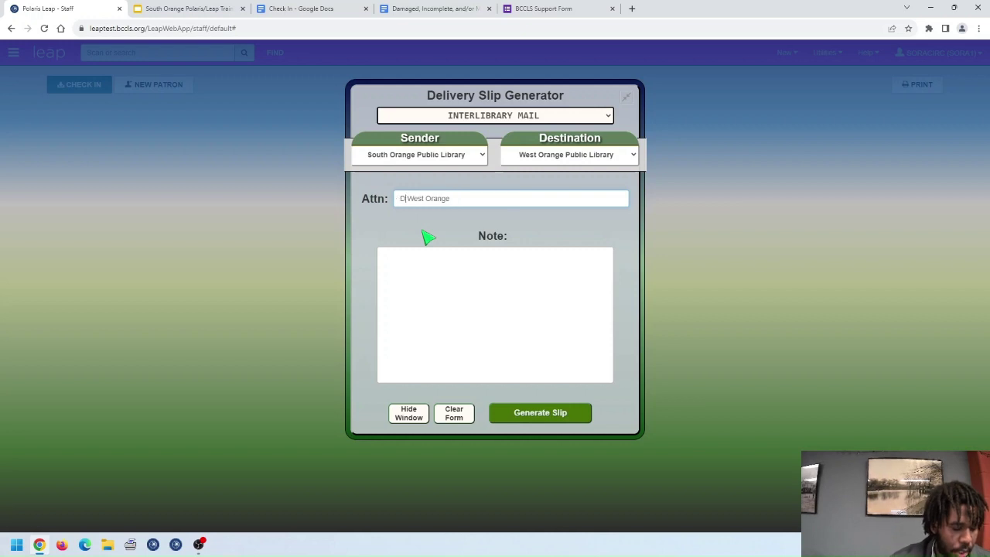
text(or of)
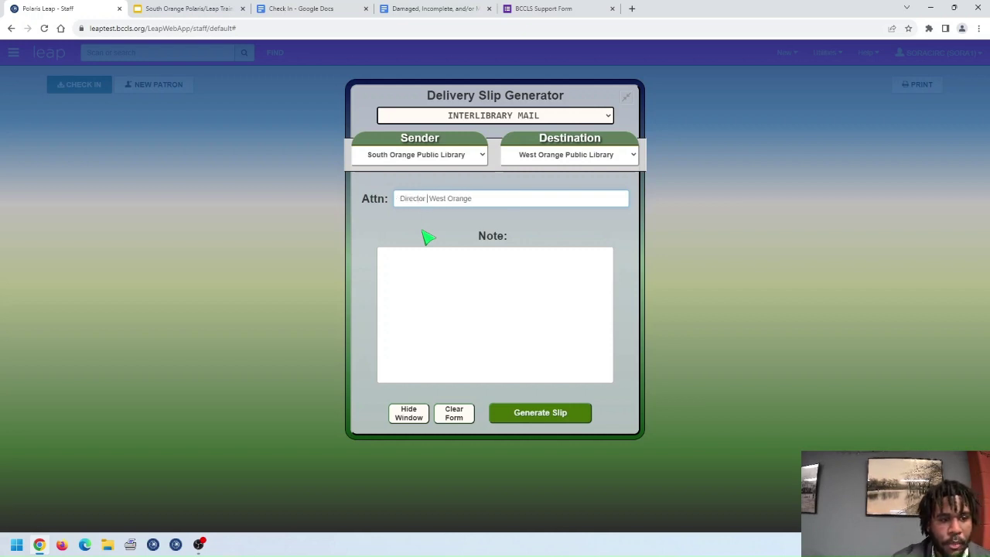
click(434, 310)
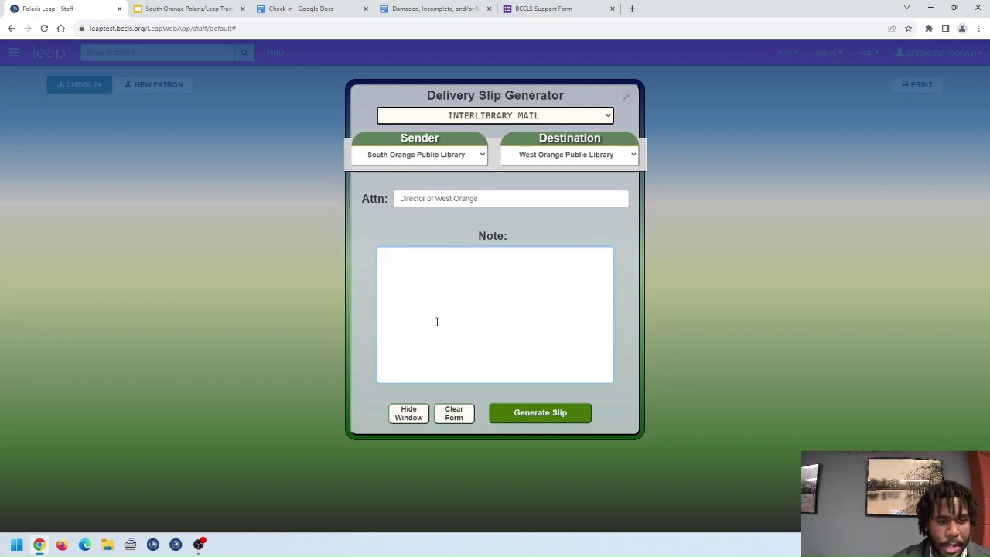
text(Broch)
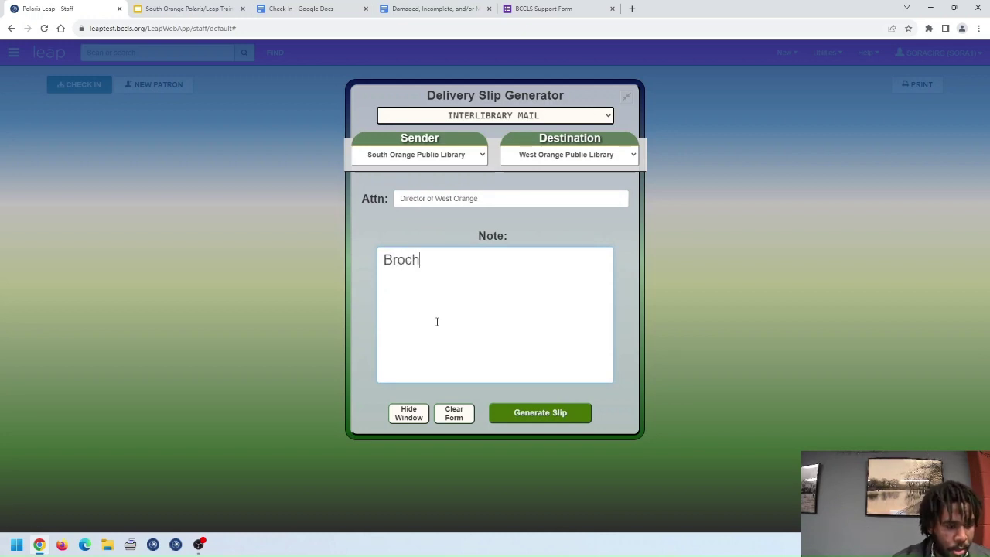
text(ures for our upcoming event)
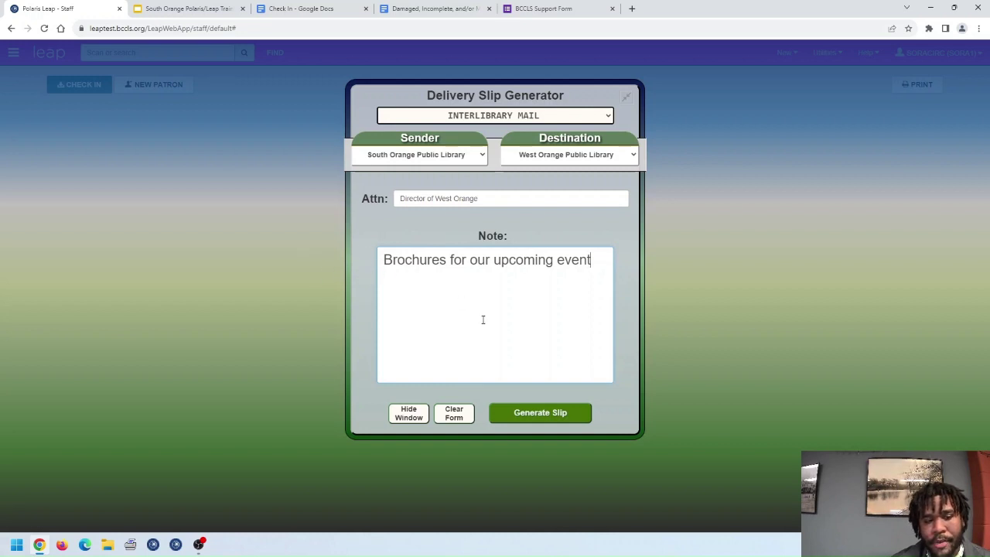
- Generate the slip, dismiss the 'Cannot read properties of null' error, and try generating again
click(562, 417)
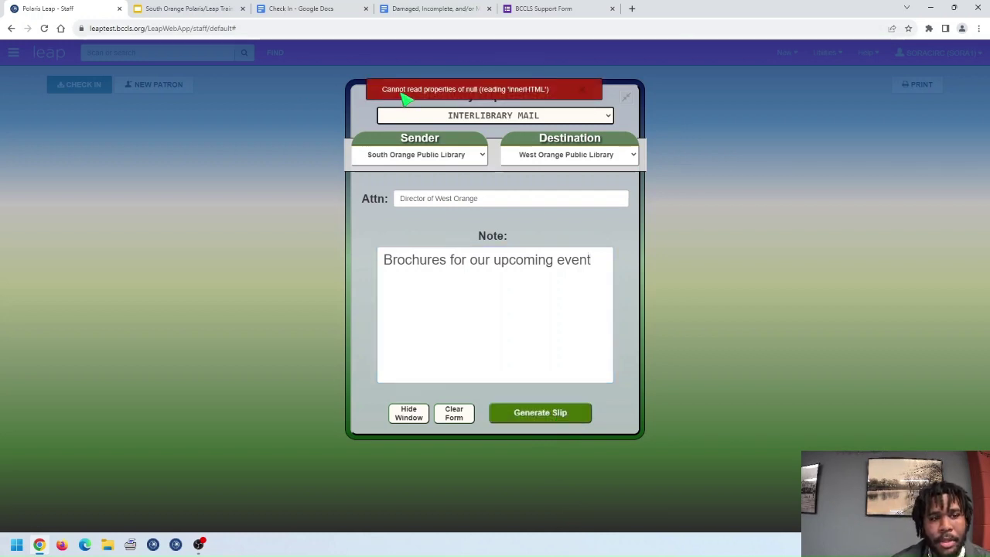
click(586, 93)
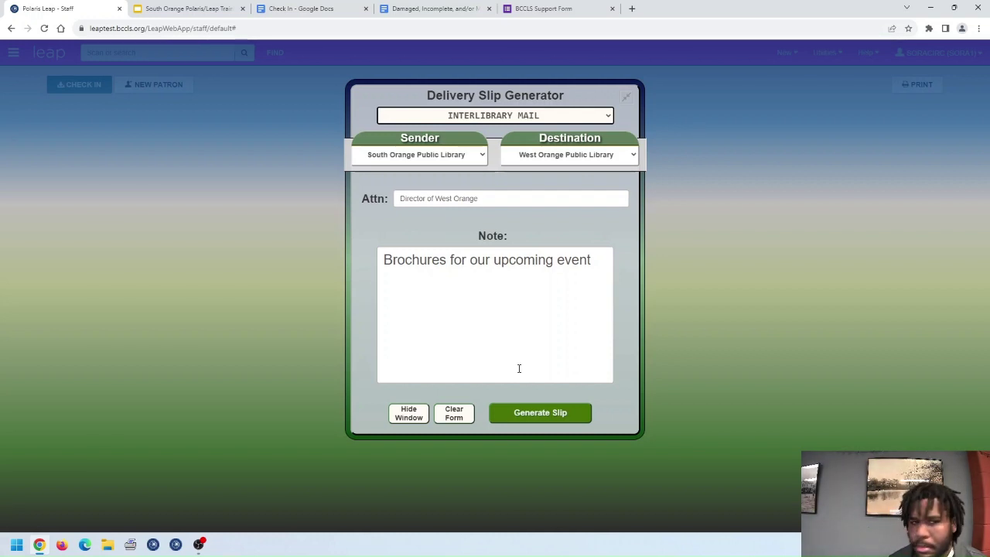
click(556, 412)
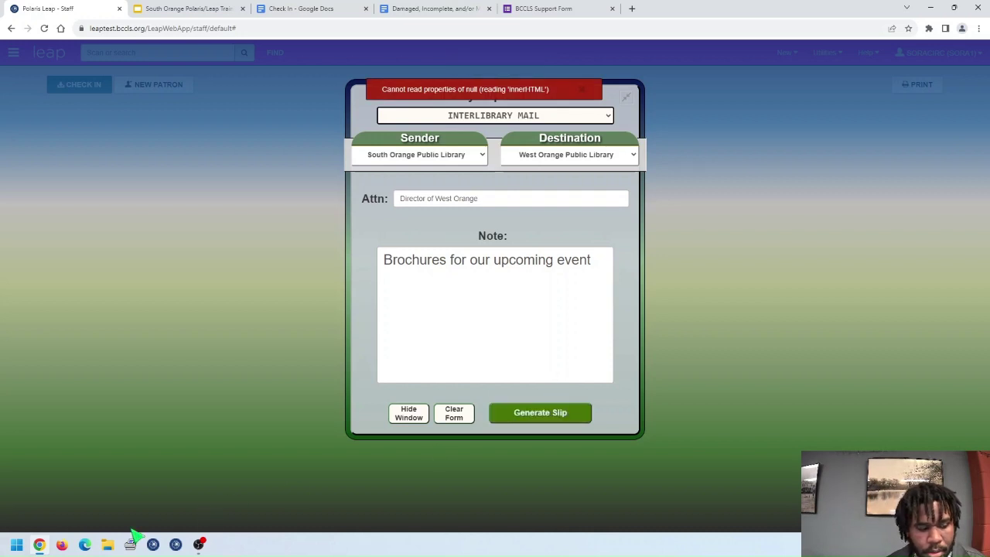
click(62, 545)
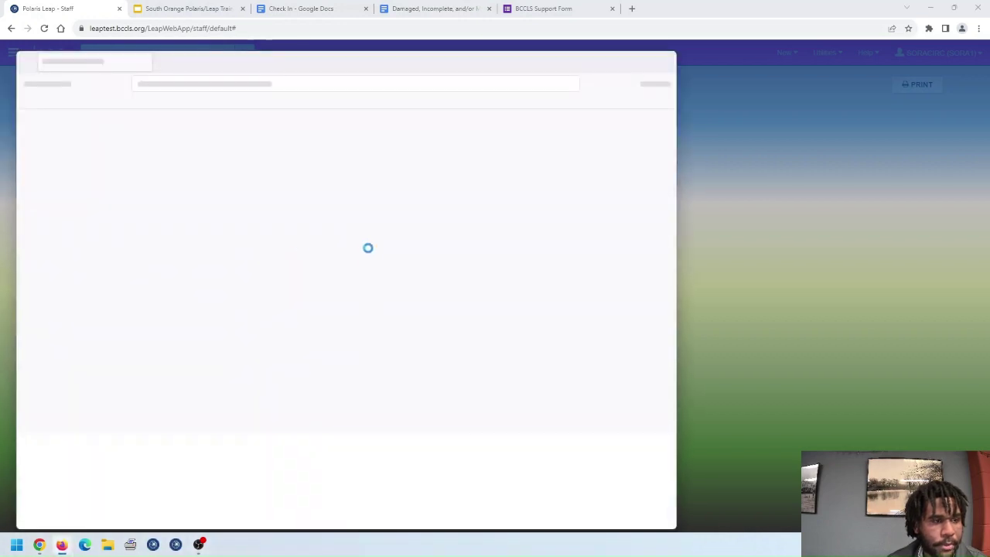
click(638, 61)
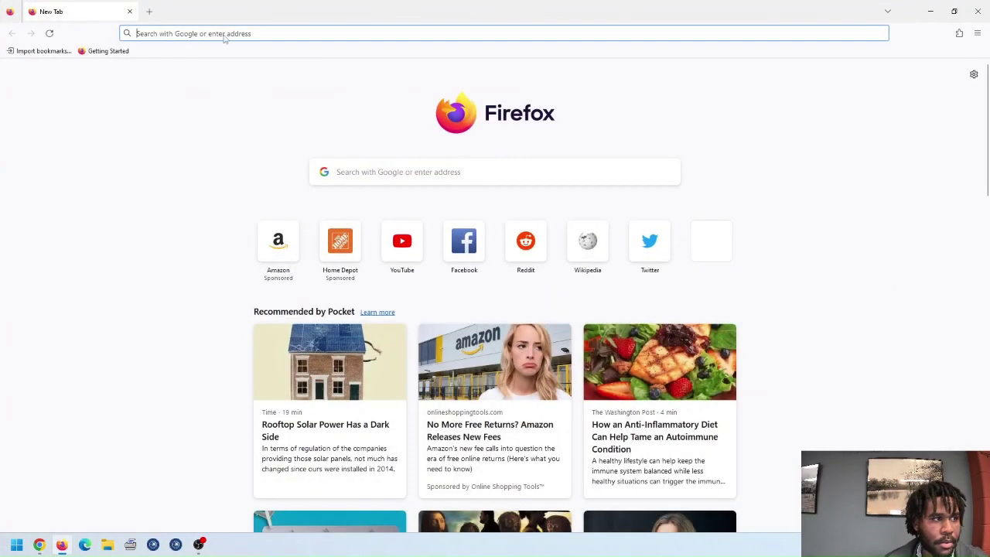
text(leaptest.bccls.org/)
key(Right)
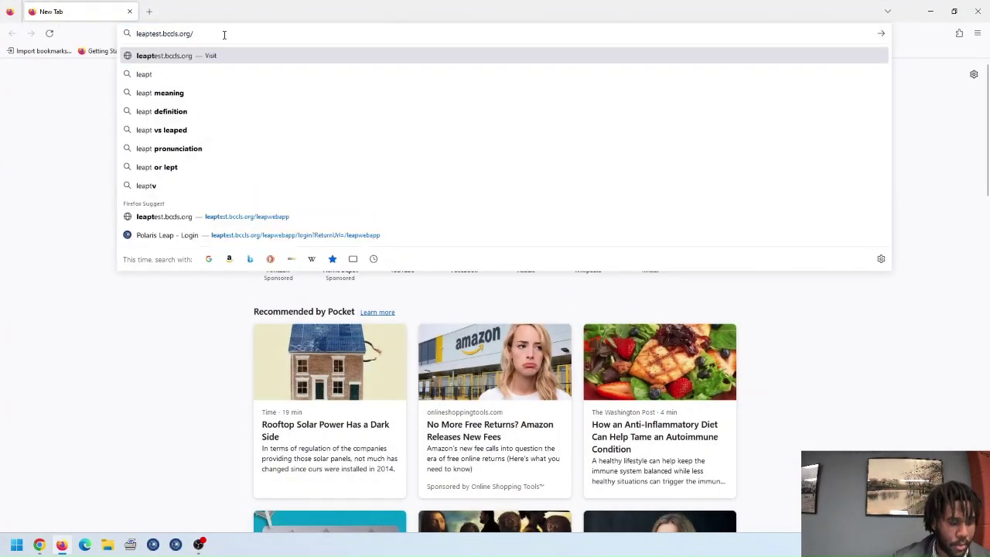
text(leap)
key(Return)
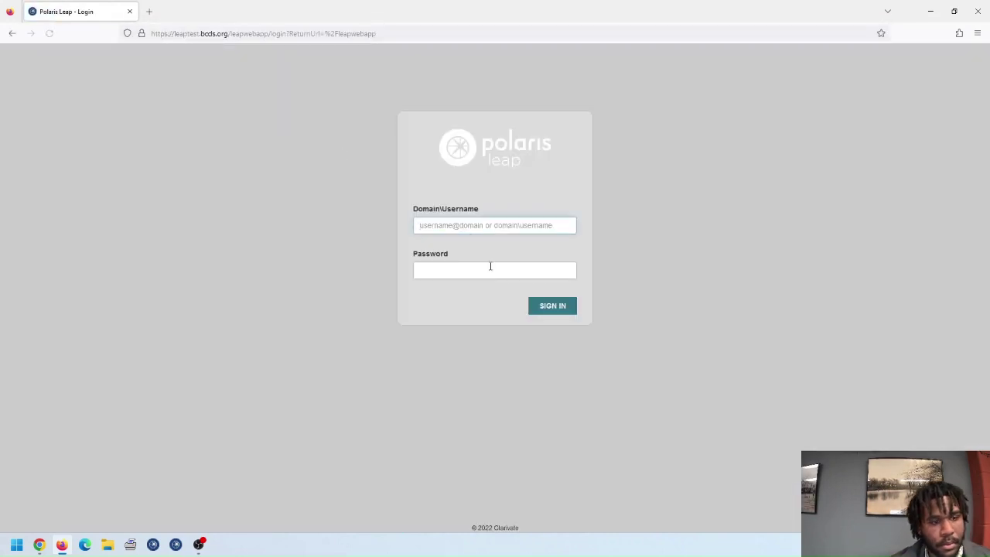
text(sh)
key(BackSpace)
key(BackSpace)
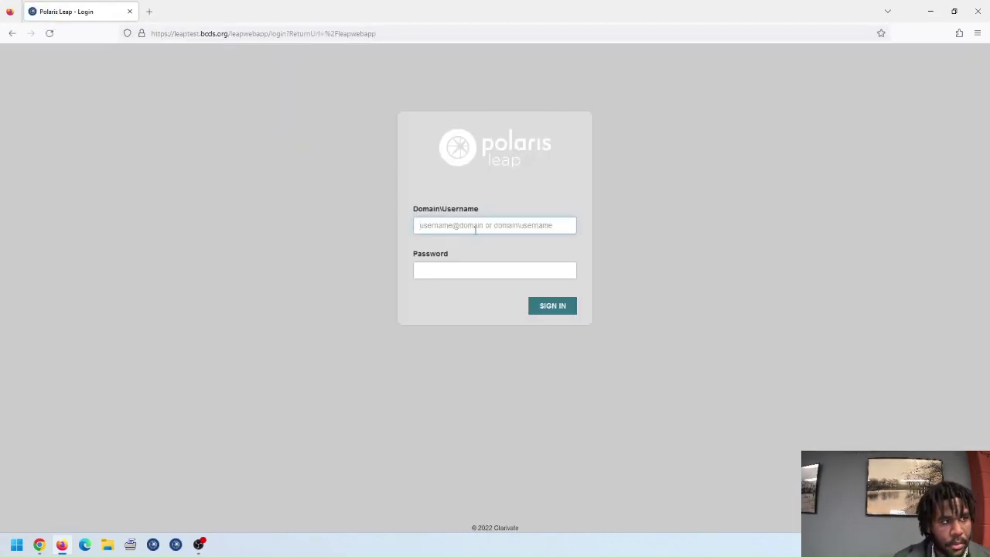
text(sorac)
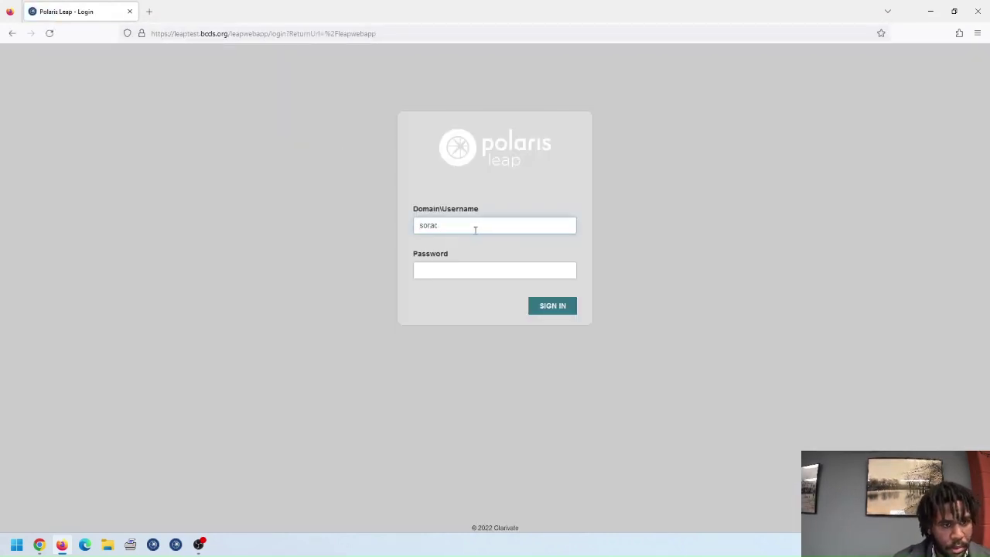
text(irc)
key(Tab)
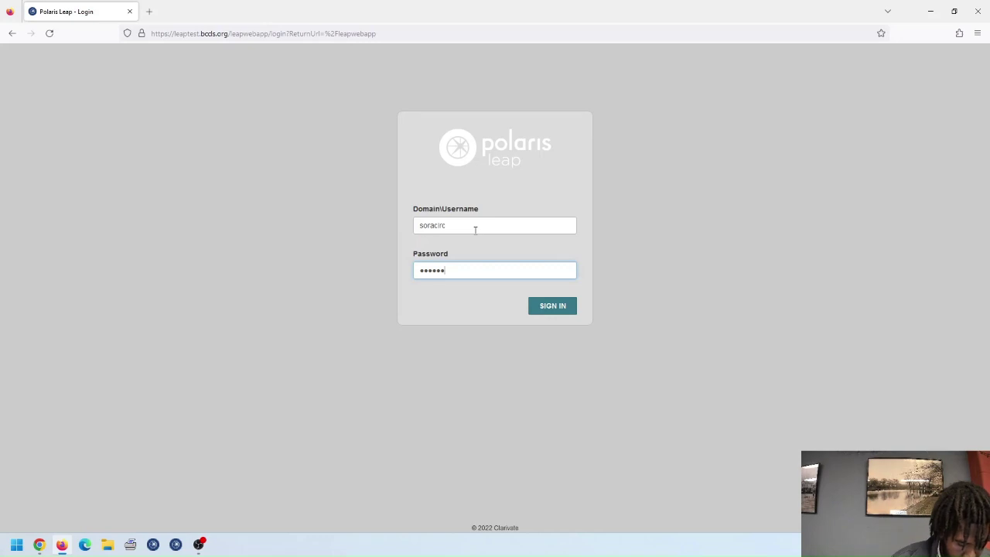
key(Return)
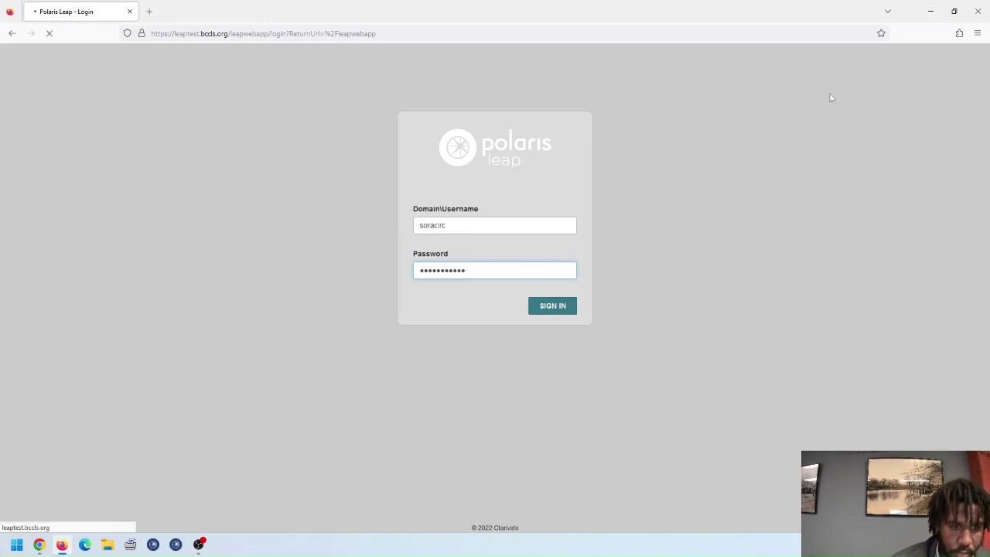
click(487, 259)
click(466, 292)
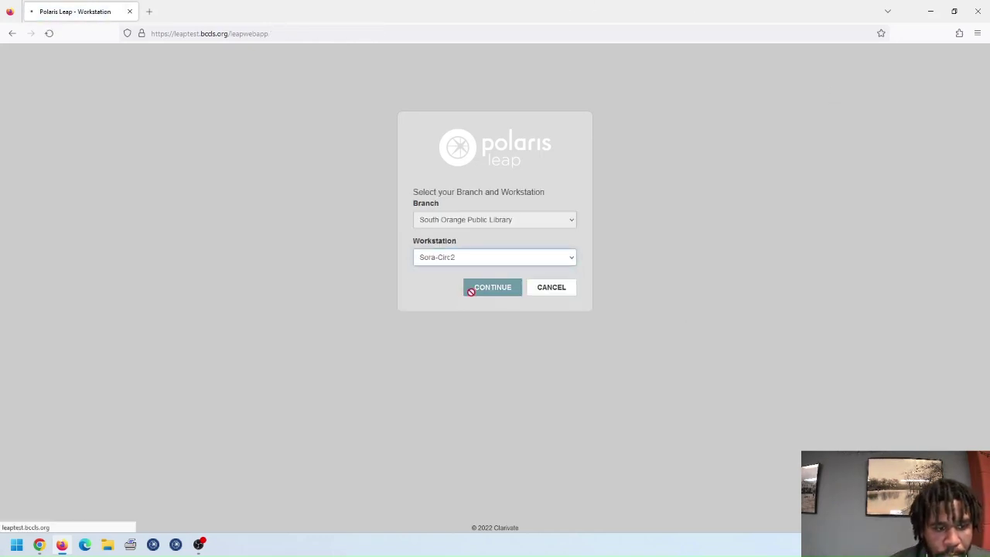
click(469, 287)
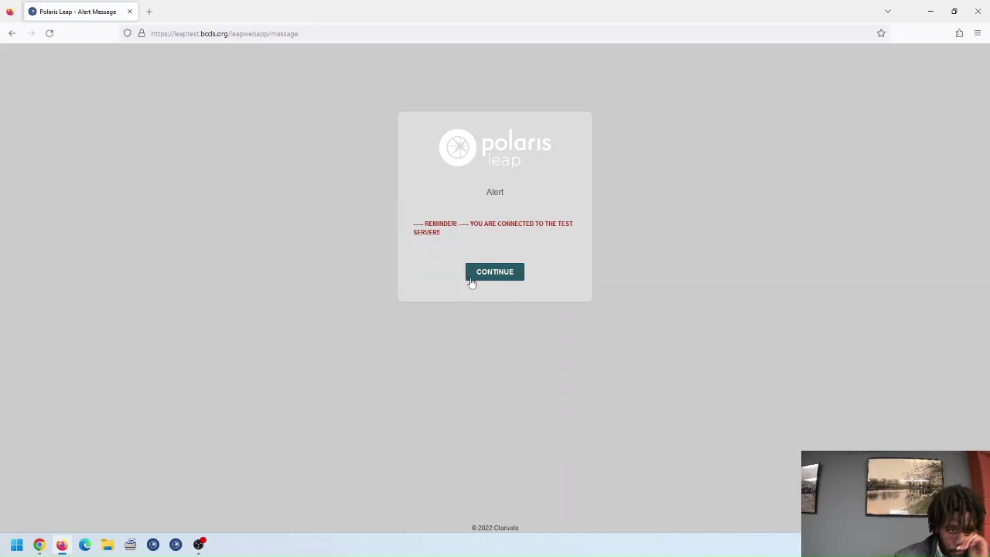
click(469, 278)
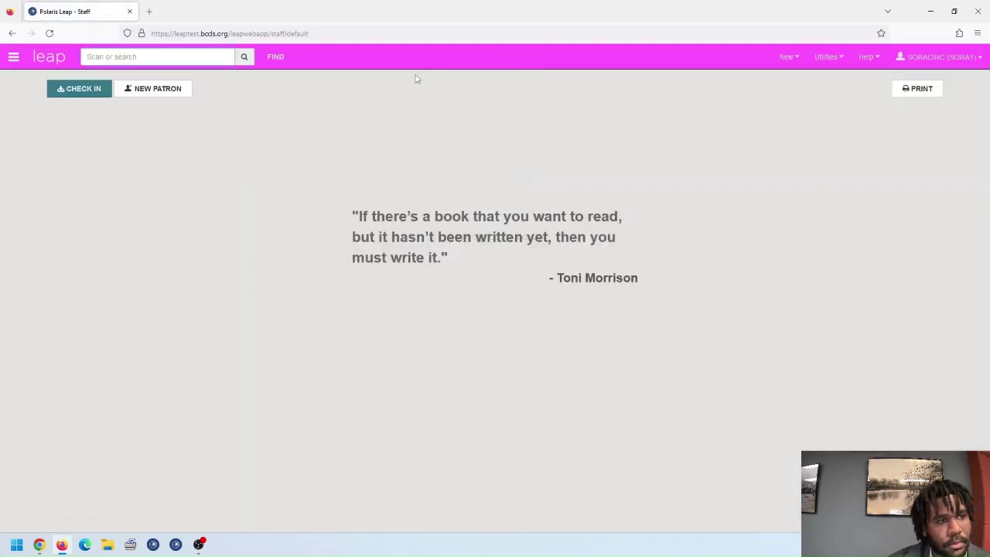
- Reopen the Delivery Slip Generator with INTERLIBRARY MAIL type and West Orange Public Library destination
click(829, 59)
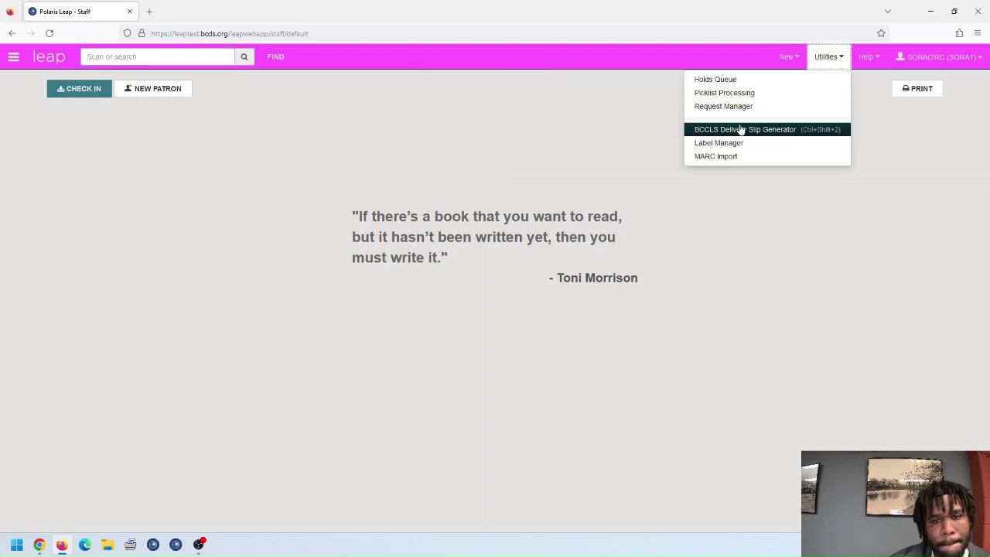
click(716, 130)
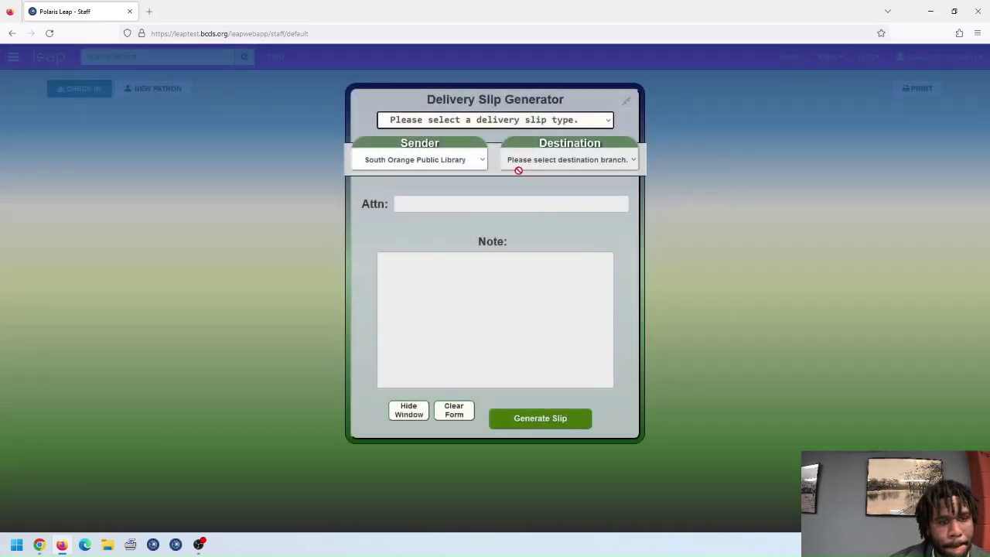
click(496, 122)
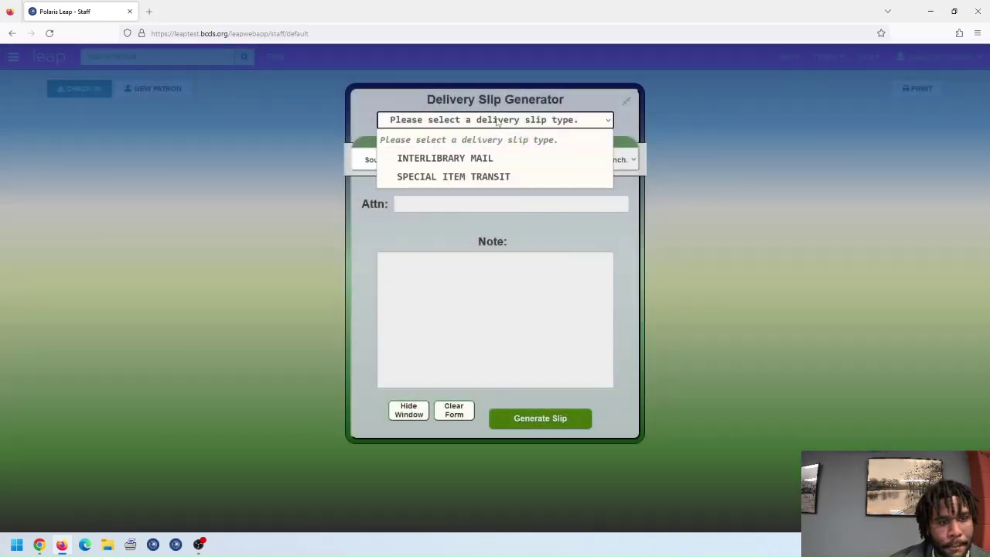
click(464, 159)
click(568, 158)
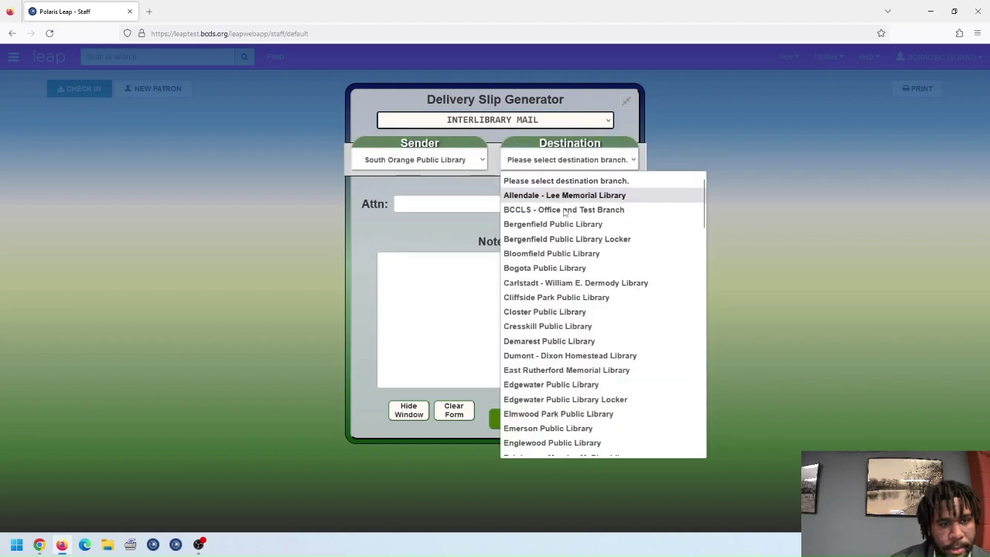
scroll(590, 280, down, 10)
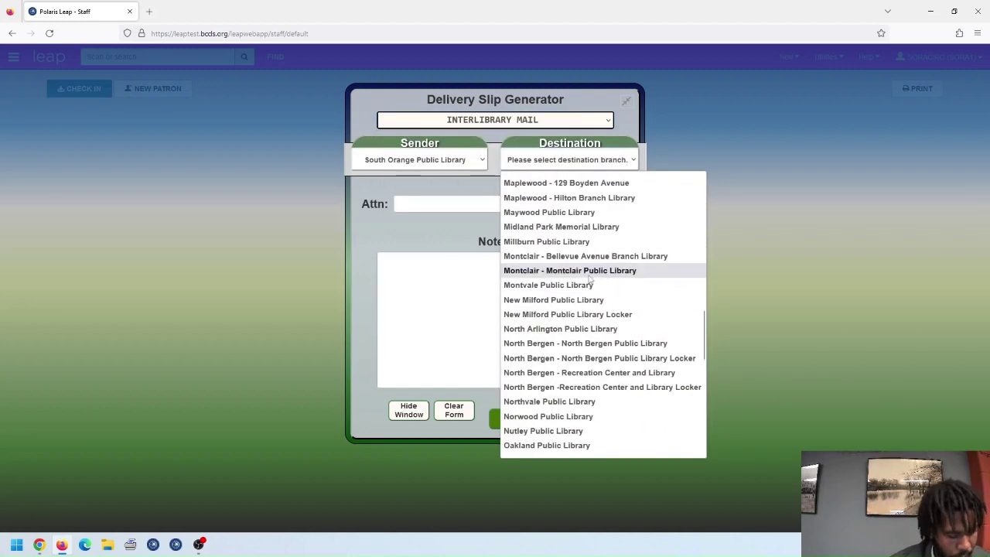
key(s)
scroll(595, 309, down, 4)
scroll(603, 361, up, 6)
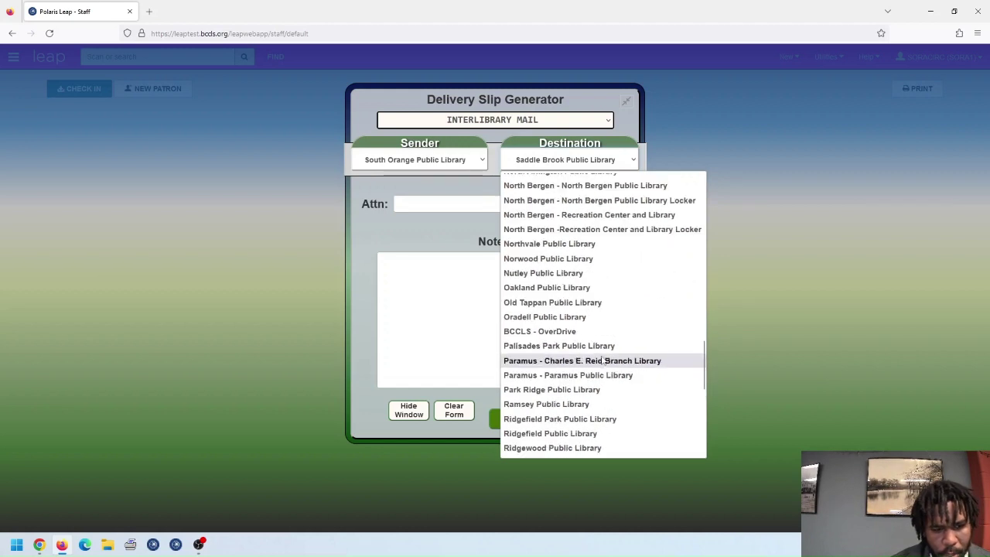
scroll(603, 367, down, 5)
click(573, 389)
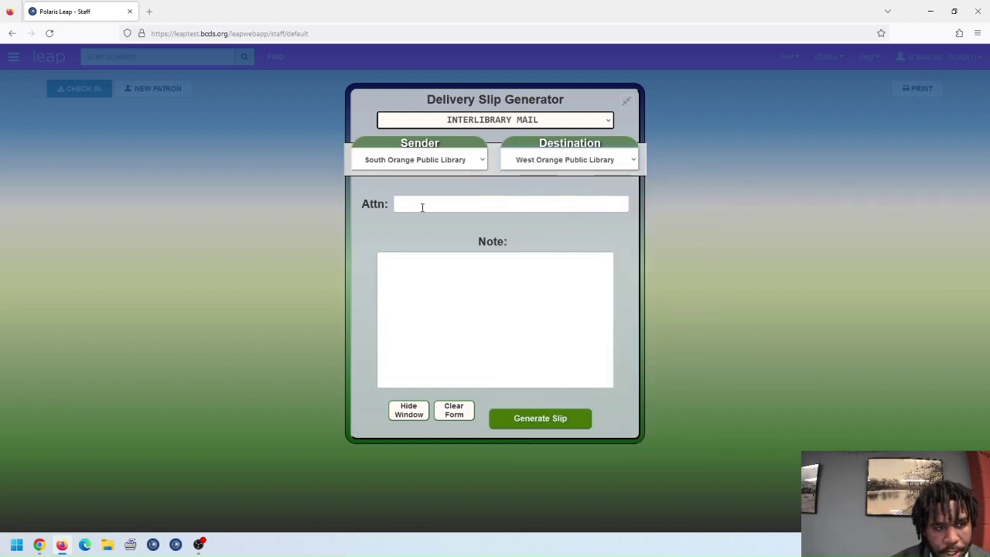
- Enter Attn 'Director of West Orange' and note 'Brochures for upcoming events', then attempt generating the slip
click(422, 206)
text(Director)
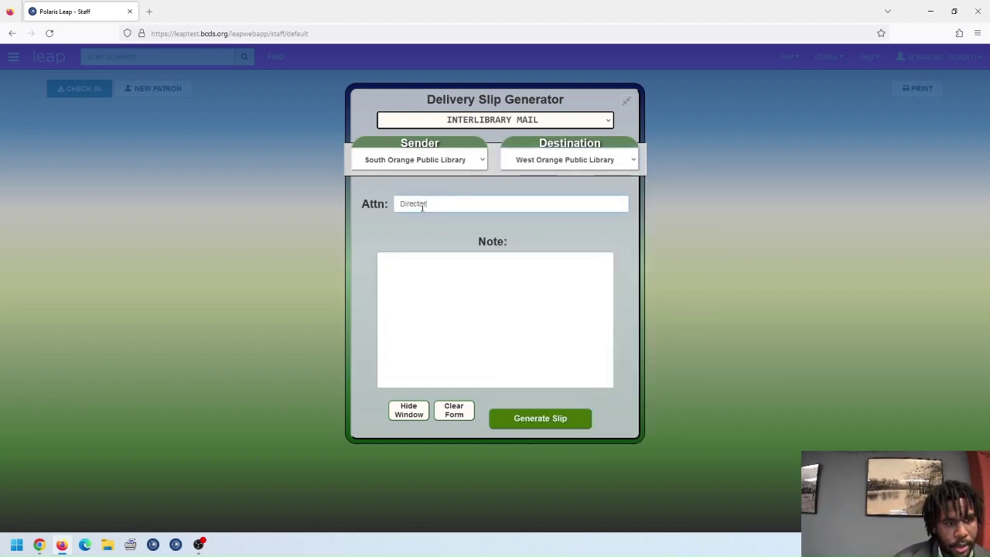
text( of West Orange)
key(Tab)
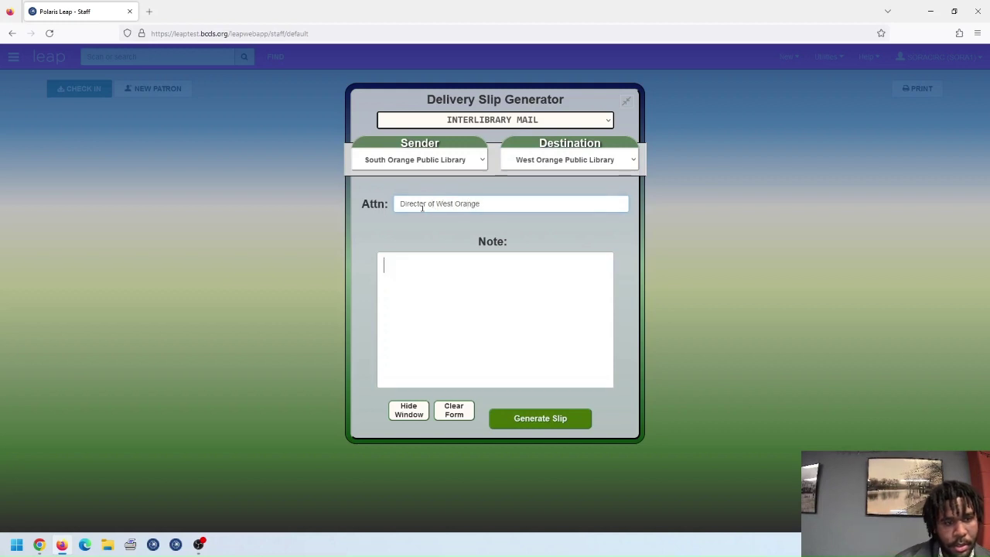
text(Brocuh)
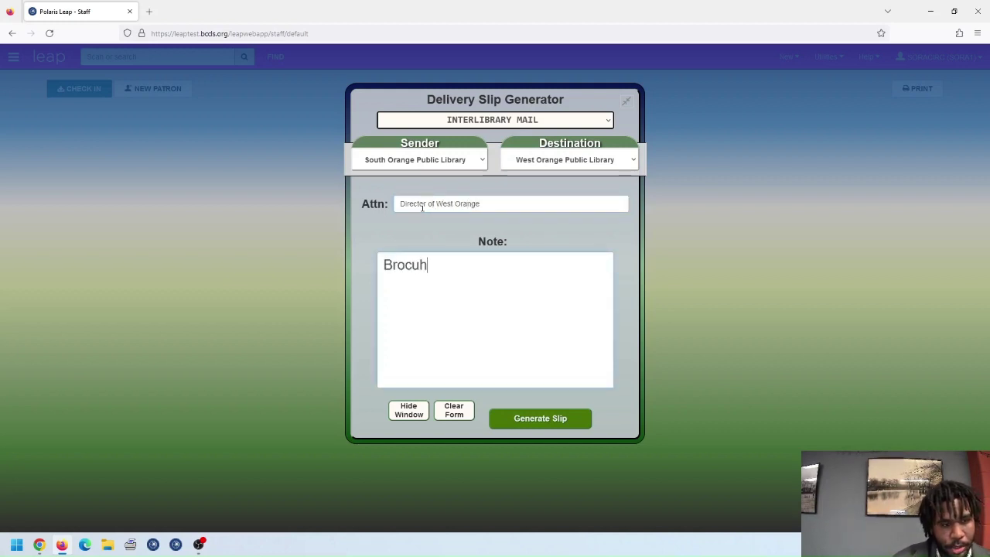
key(BackSpace)
key(BackSpace)
text(hures for upcom)
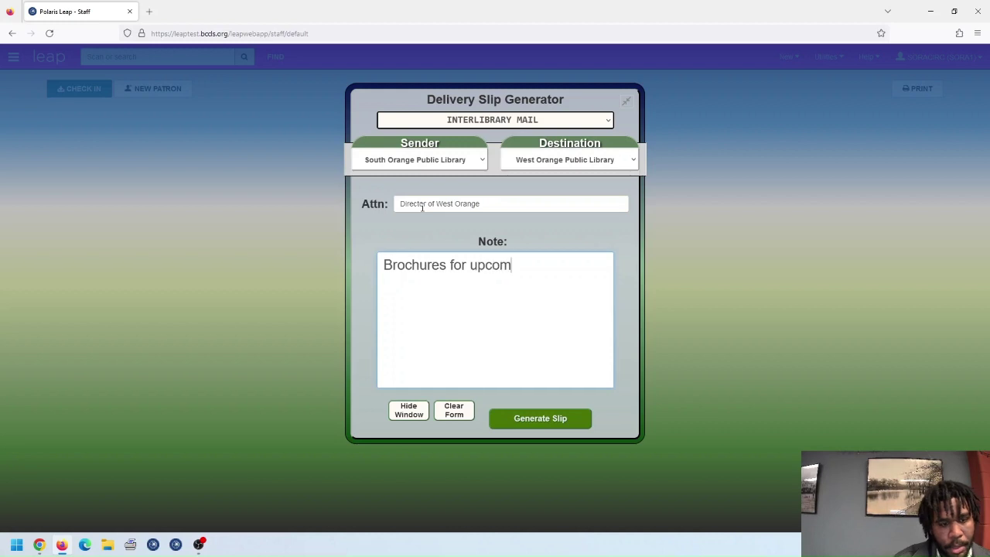
text(ing events)
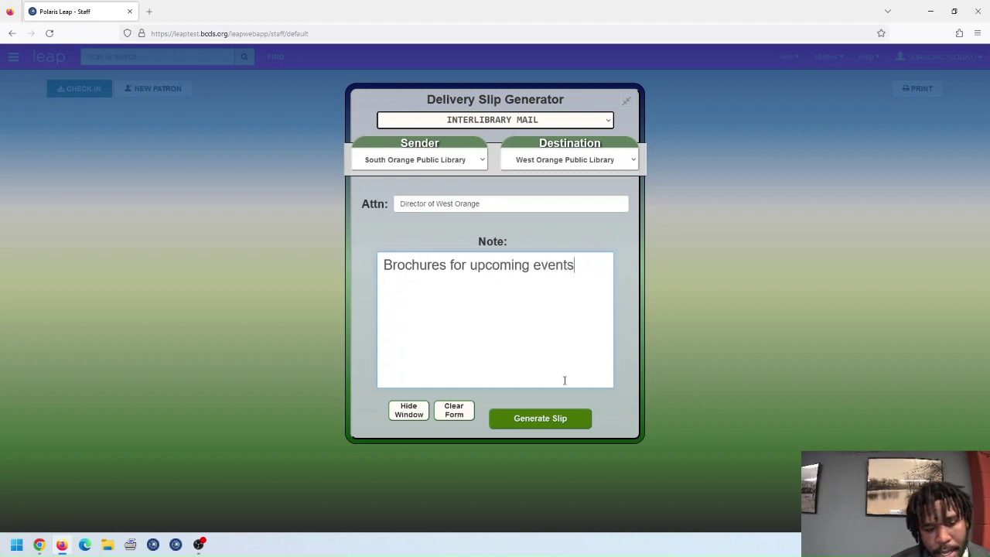
click(516, 425)
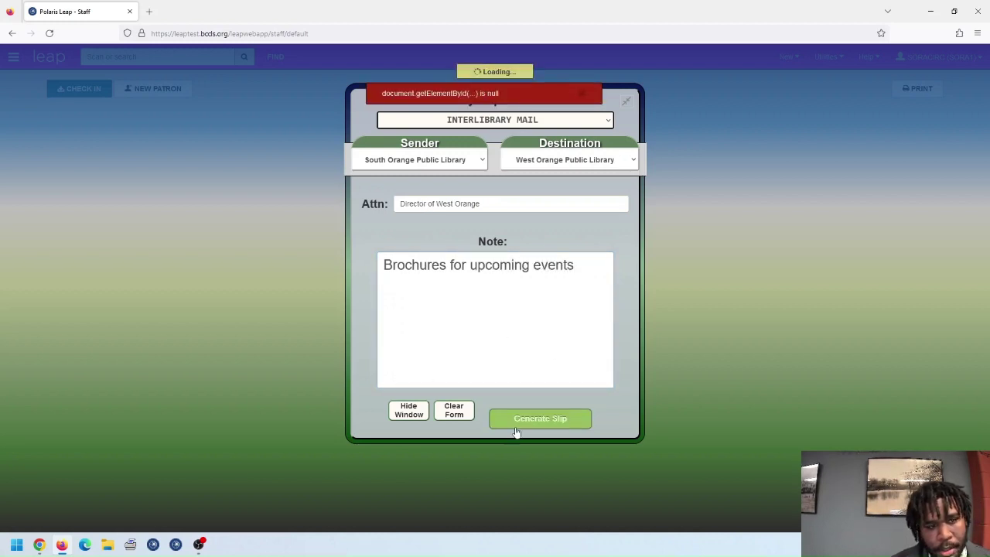
double_click(479, 93)
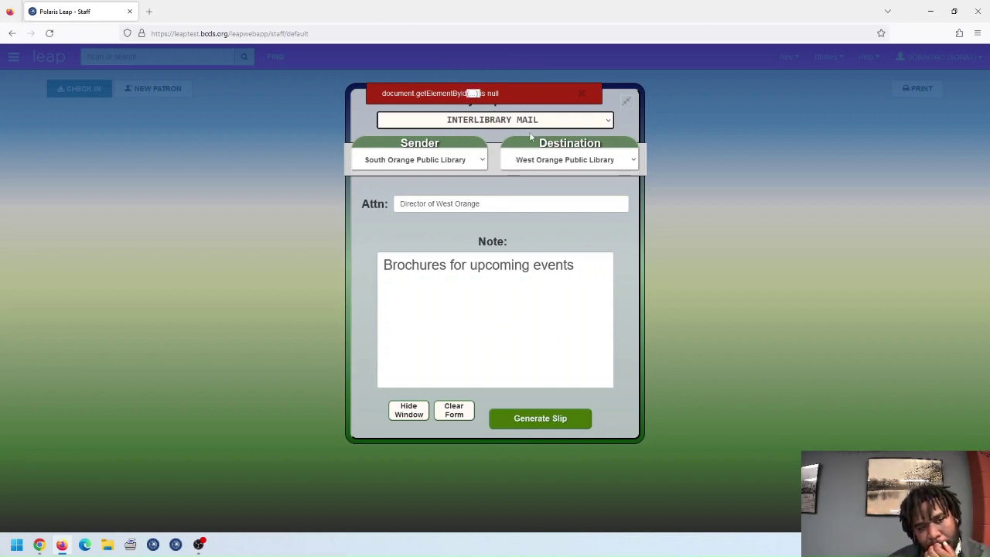
- Log into leap.bccls.org/LeapWebApp in a new tab, choosing the BCCLS Office and Test Branch workstation
click(149, 12)
text(le)
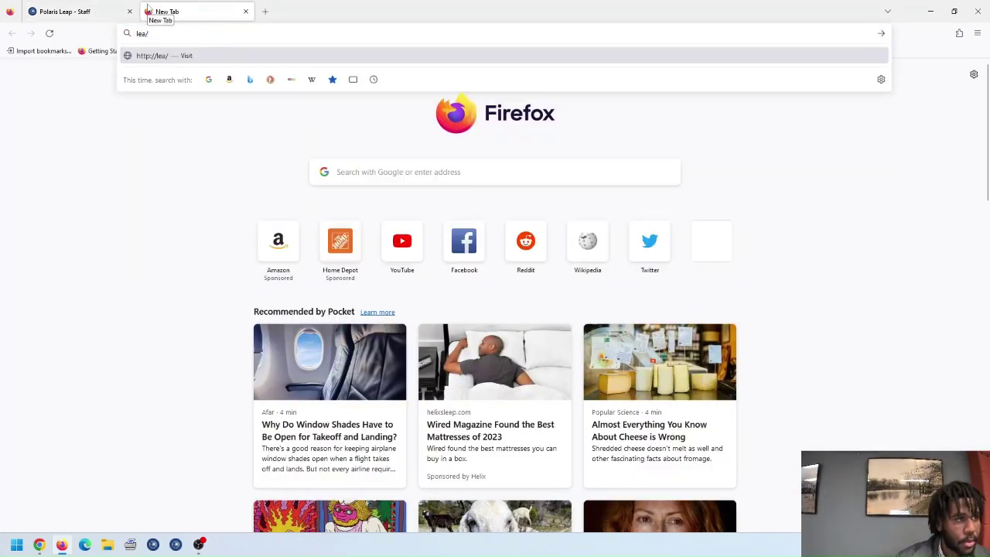
text(ap.bccls.org/lea)
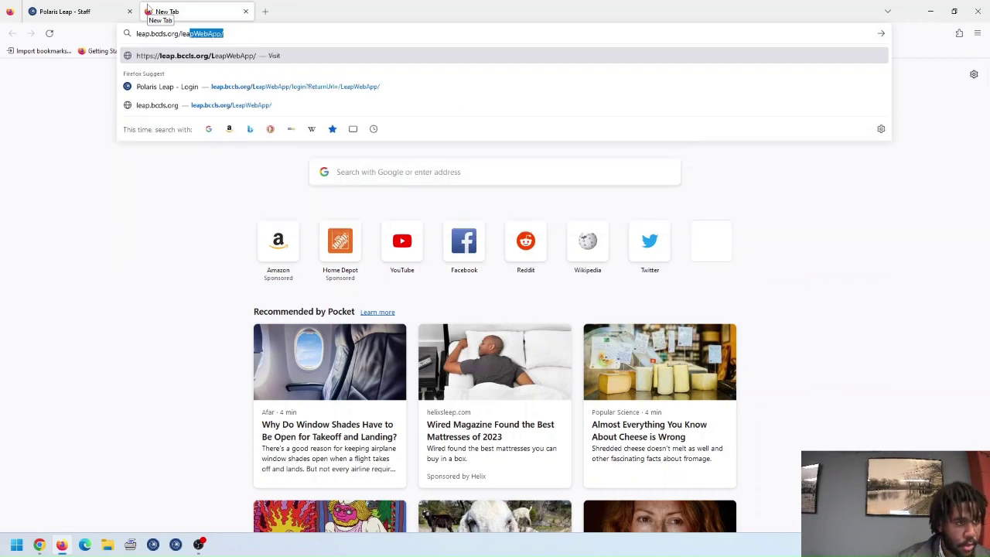
key(Return)
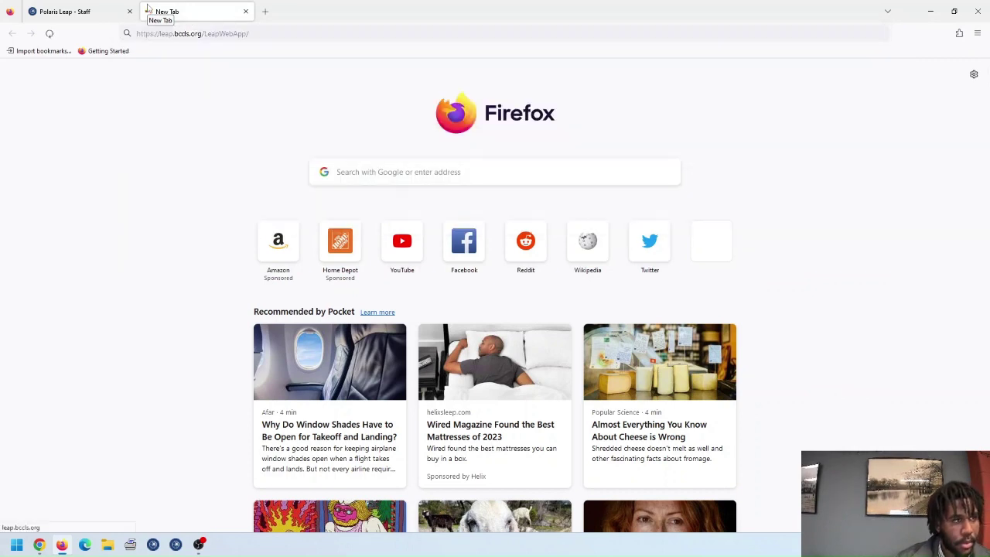
text(wl)
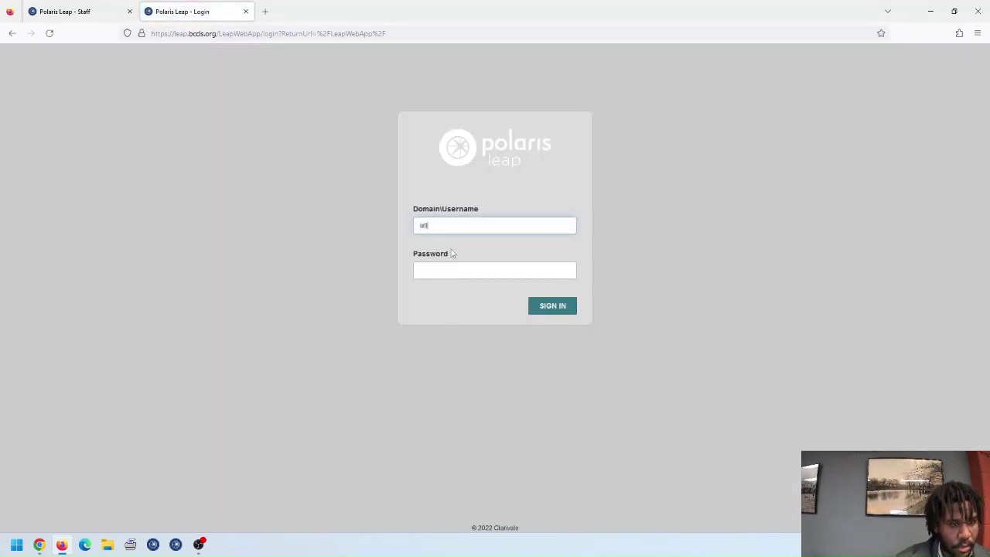
key(Tab)
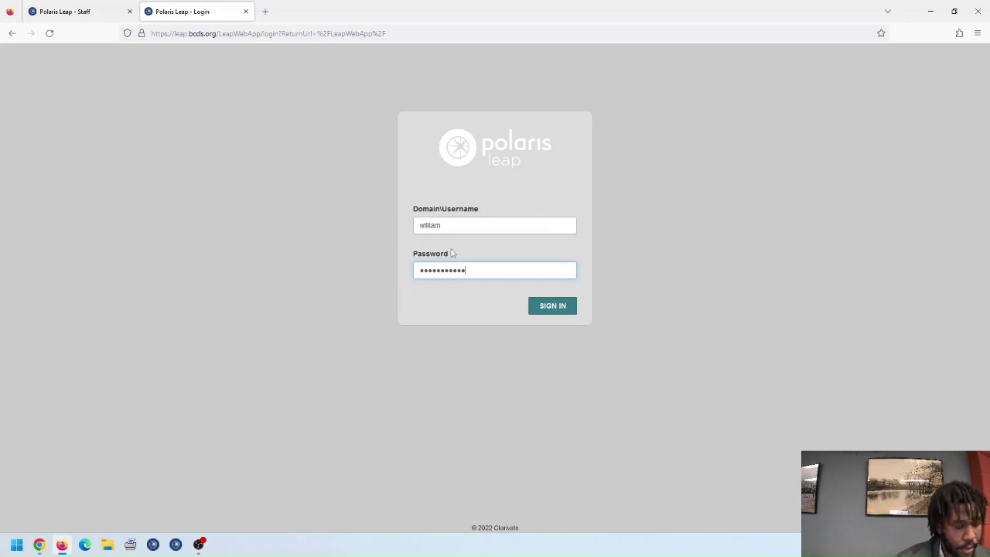
key(Return)
click(454, 257)
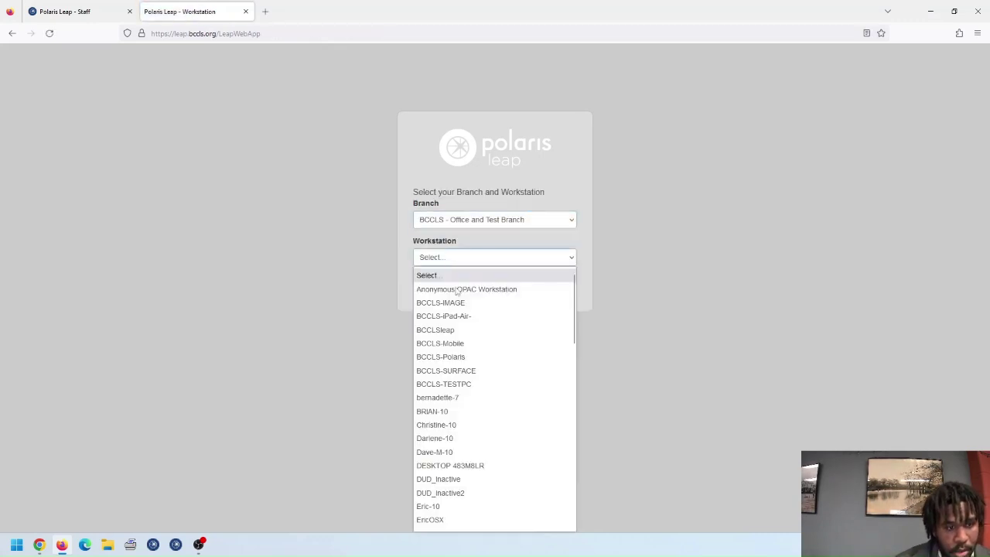
scroll(475, 437, down, 10)
click(444, 503)
click(493, 287)
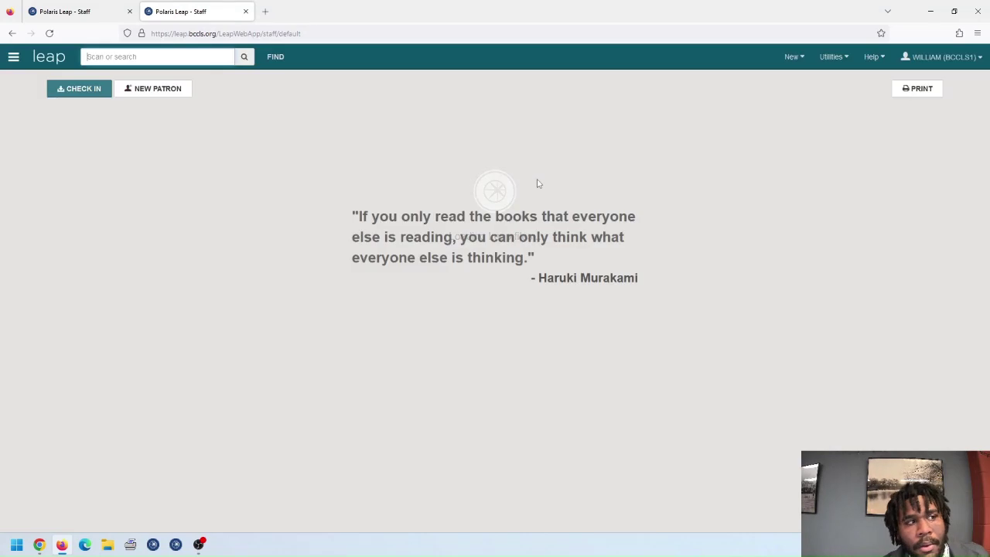
- Open the Delivery Slip Generator with INTERLIBRARY MAIL type and West Orange Public Library destination
click(838, 64)
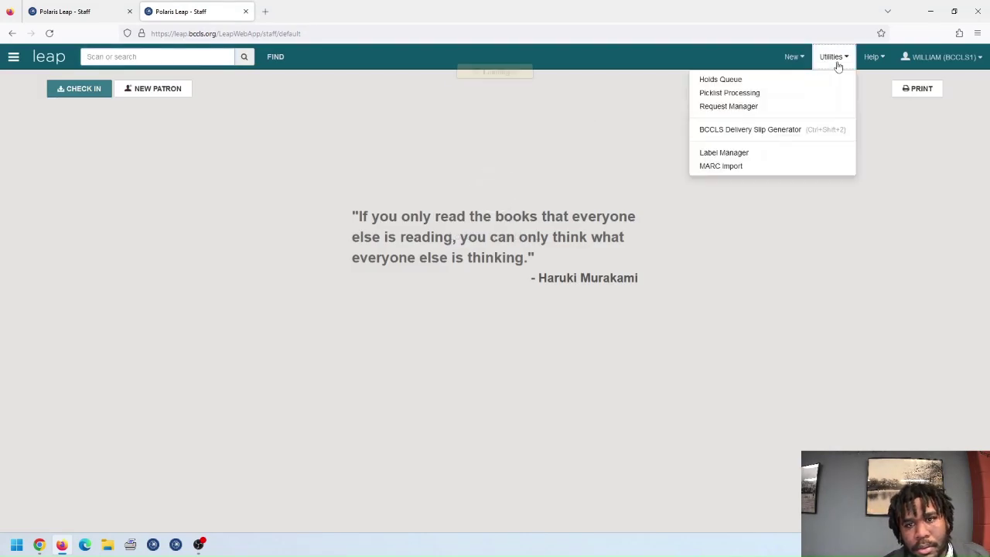
click(746, 131)
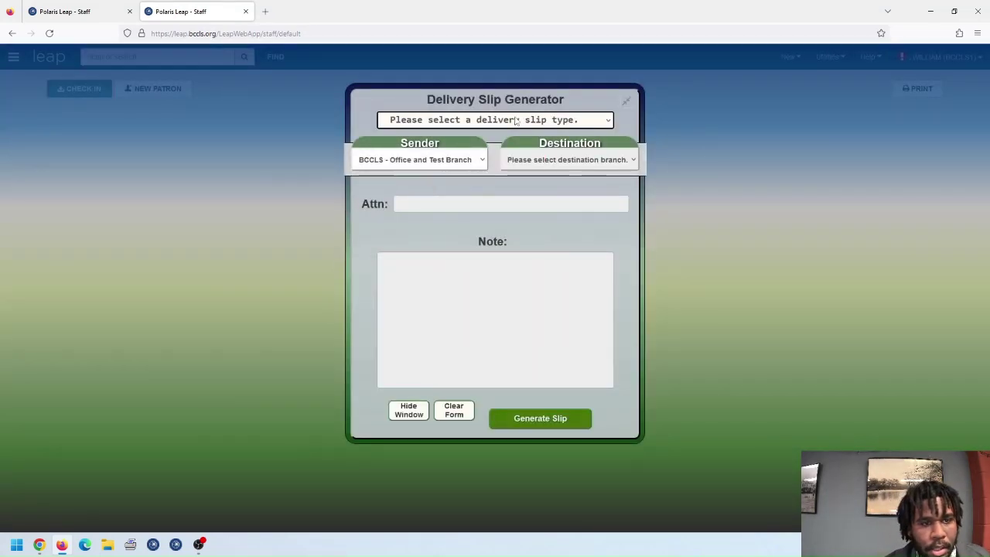
click(515, 120)
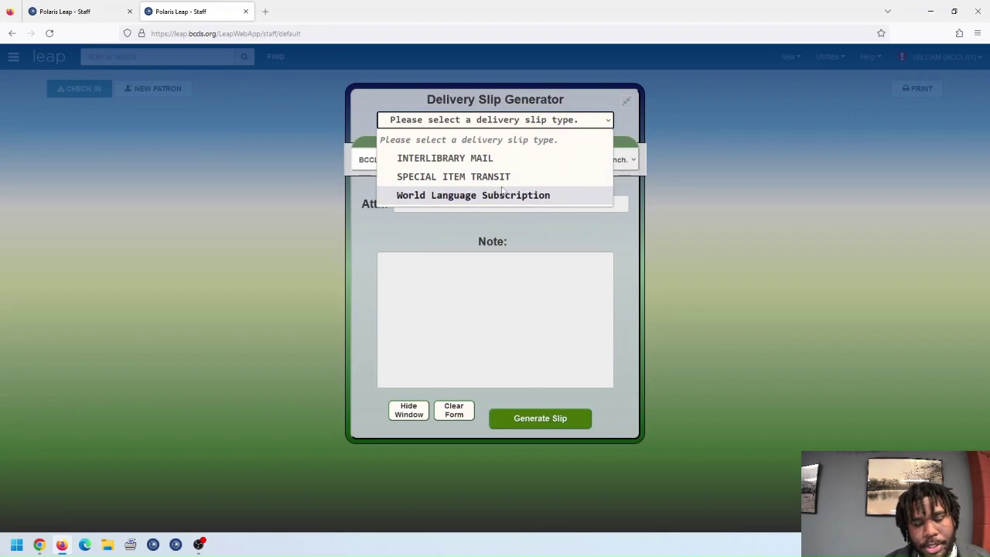
click(460, 159)
click(541, 158)
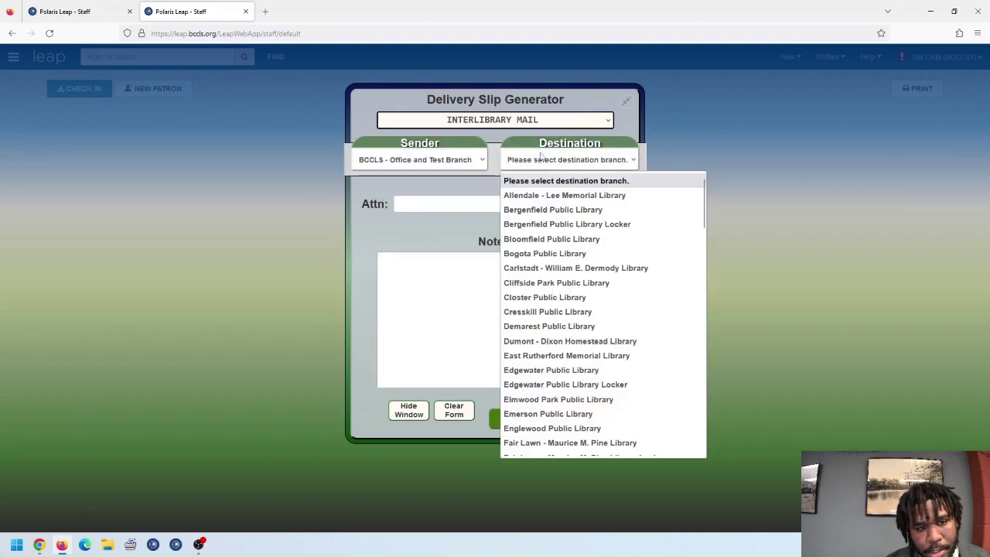
text(wick Public Library)
scroll(549, 384, down, 4)
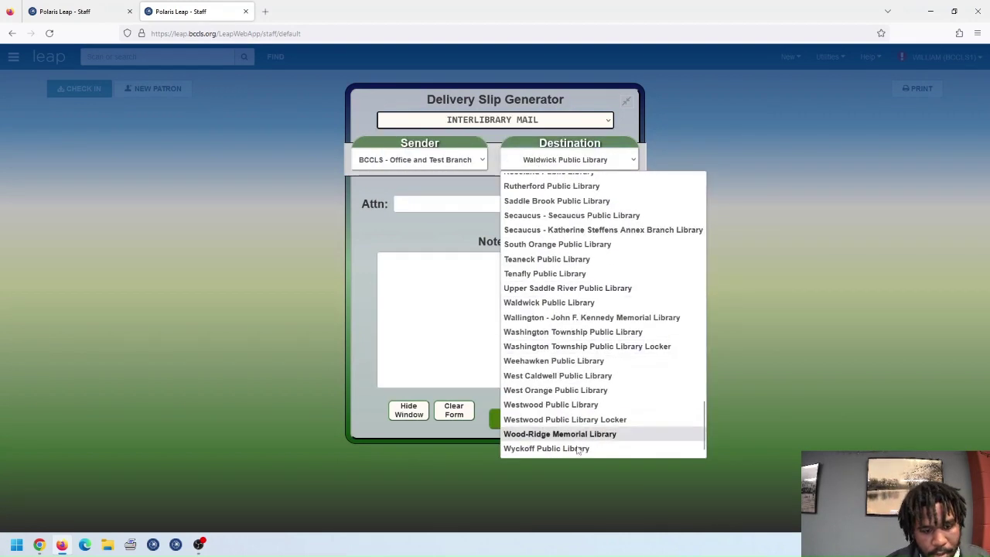
click(551, 390)
- Enter the Attn and brochures-for-upcoming-events note, then generate the slip into print preview
click(443, 201)
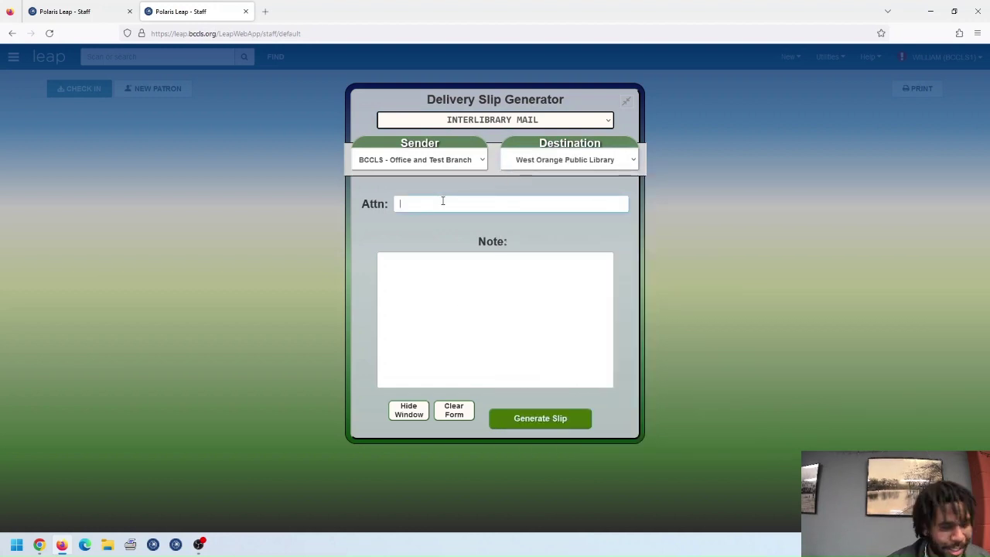
text(Director of West Orange)
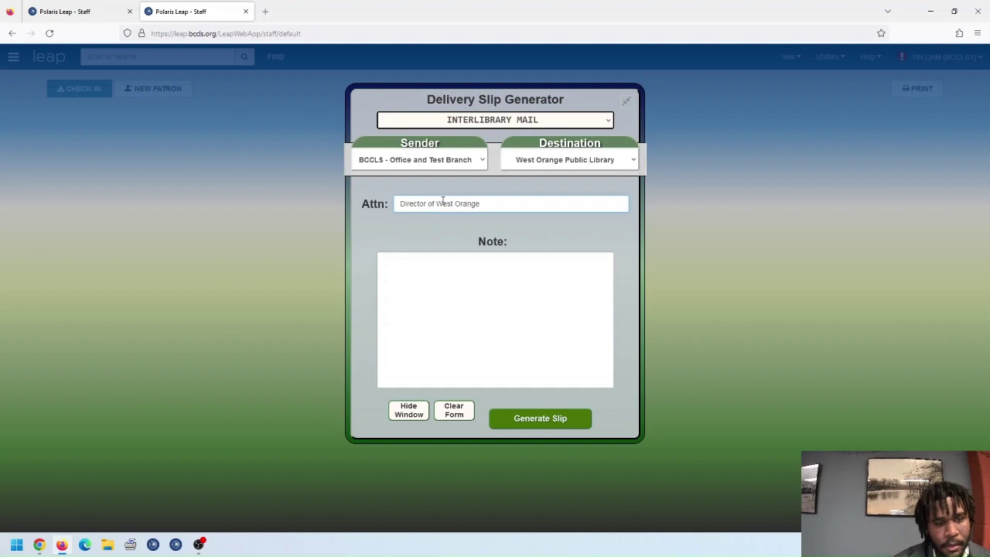
text(Brochurs f)
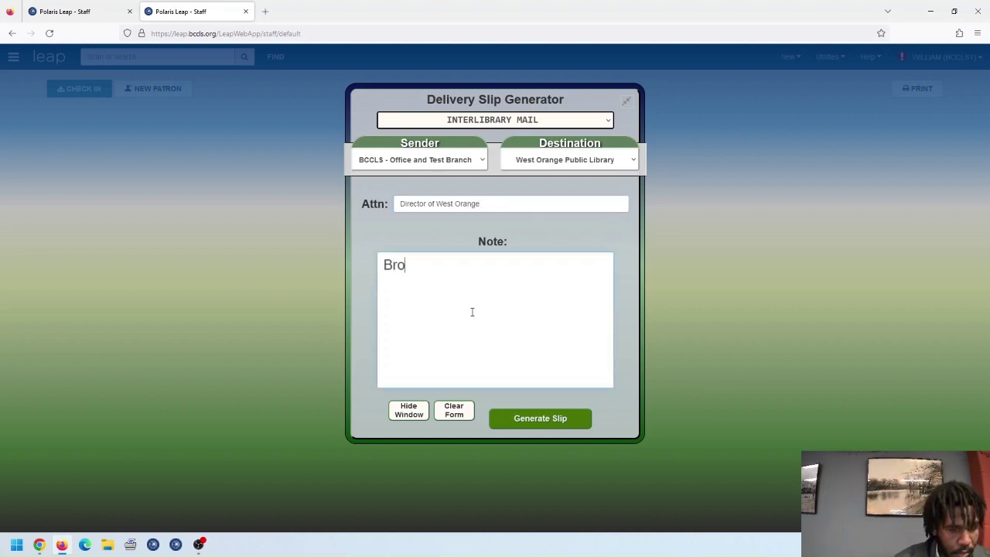
key(BackSpace)
key(BackSpace)
key(BackSpace)
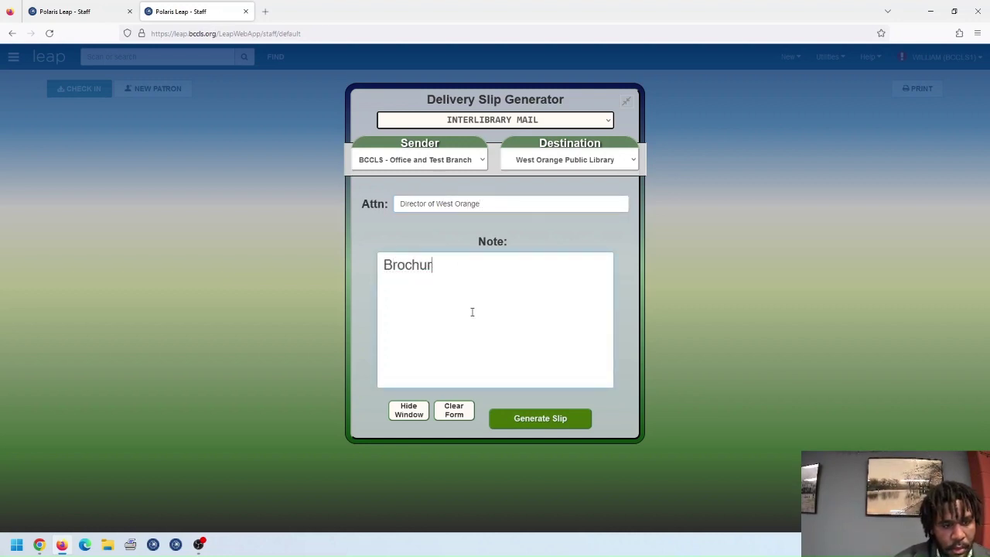
text(es for upc)
text(omi)
key(BackSpace)
text(ming event)
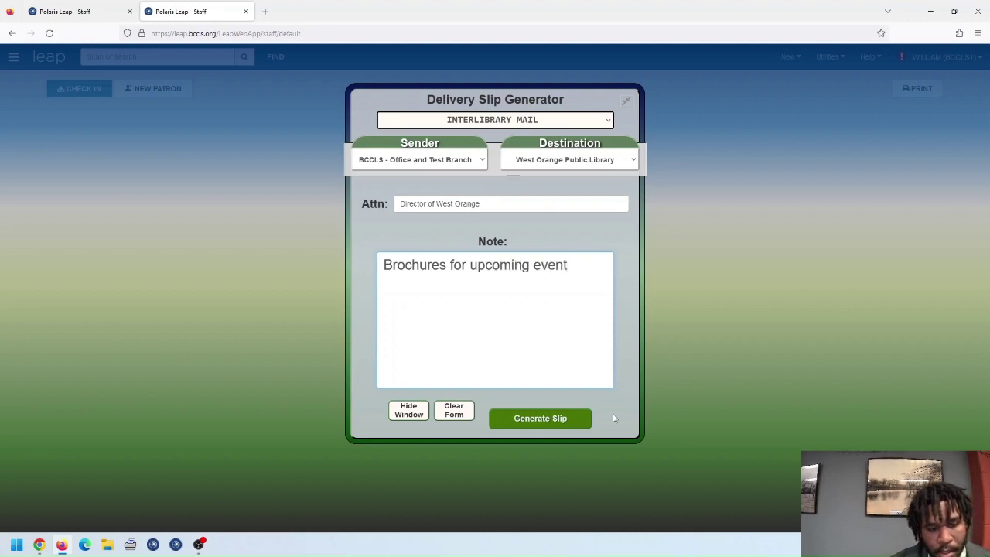
click(550, 422)
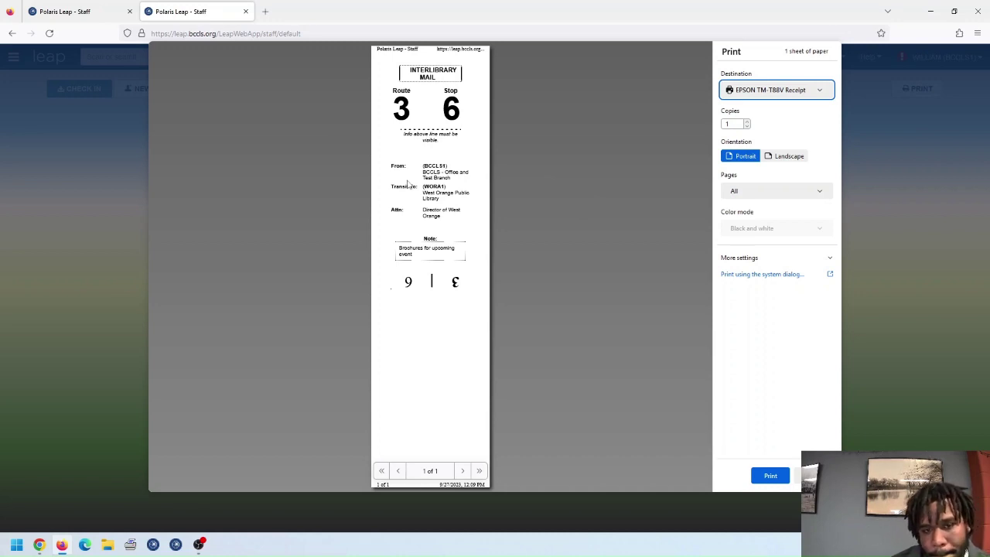
- Set the slip's print margins to Custom (inches) with a 0.48-inch top margin
click(763, 259)
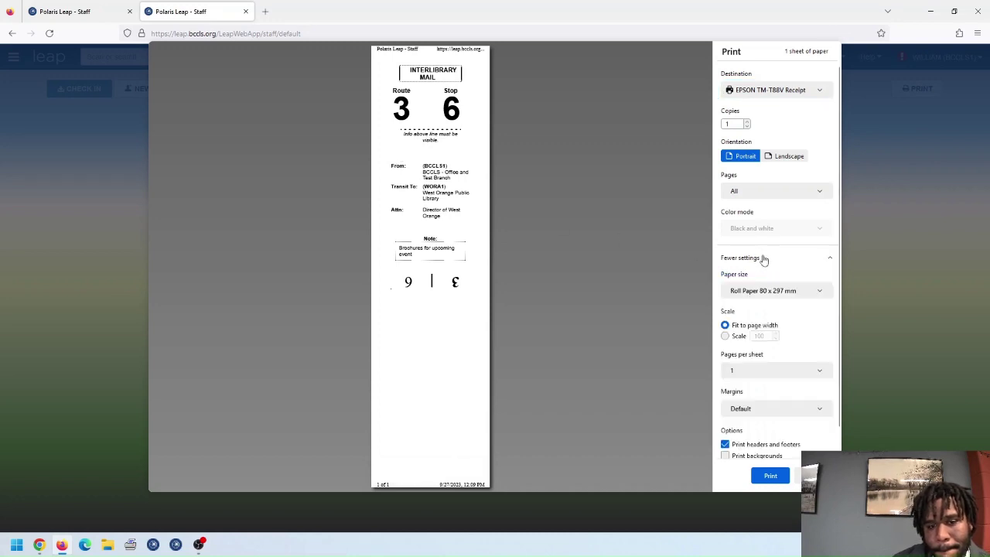
scroll(812, 311, down, 1)
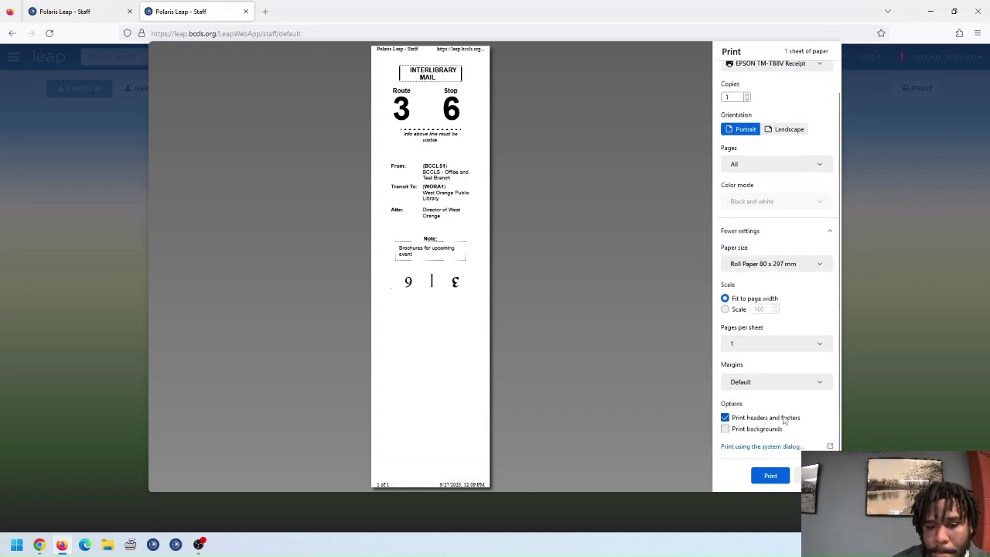
click(769, 384)
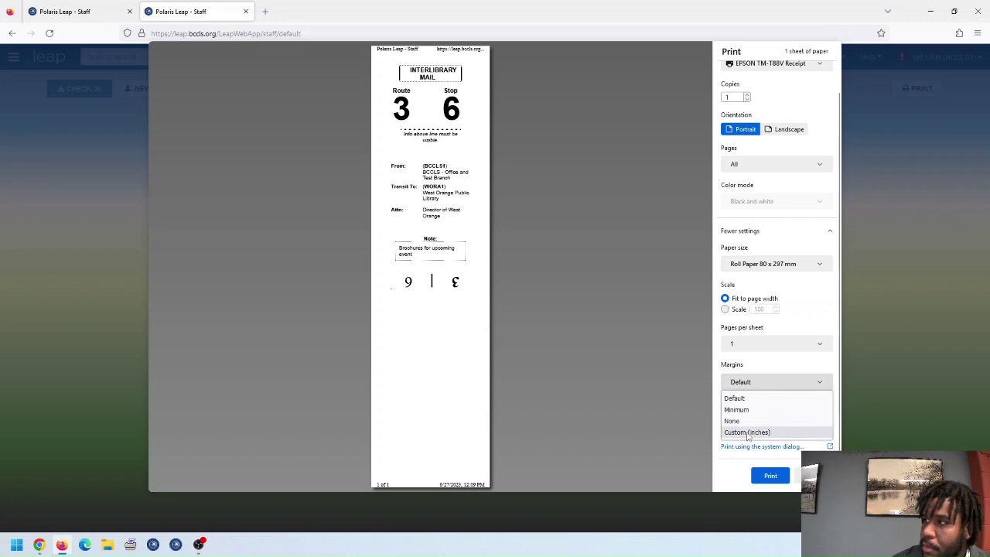
click(762, 433)
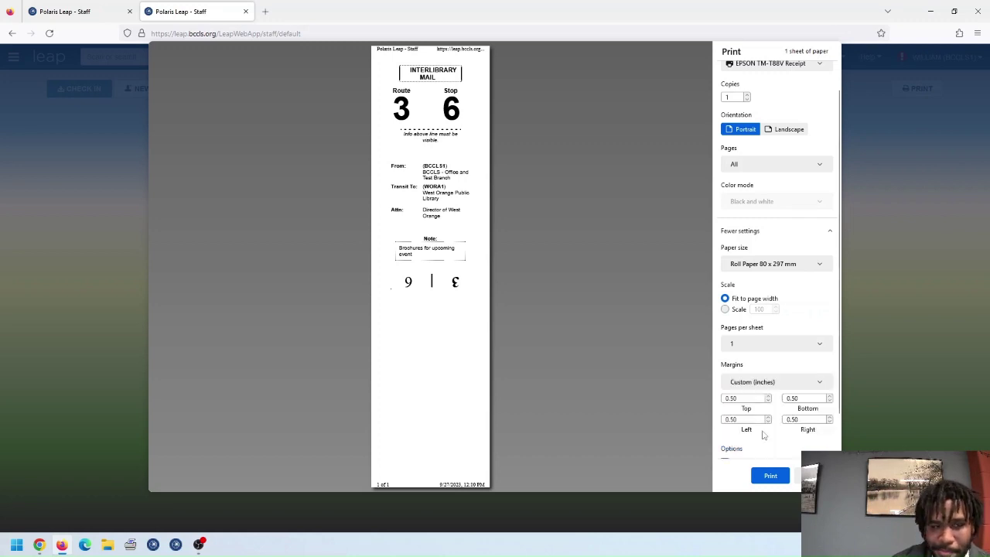
double_click(752, 397)
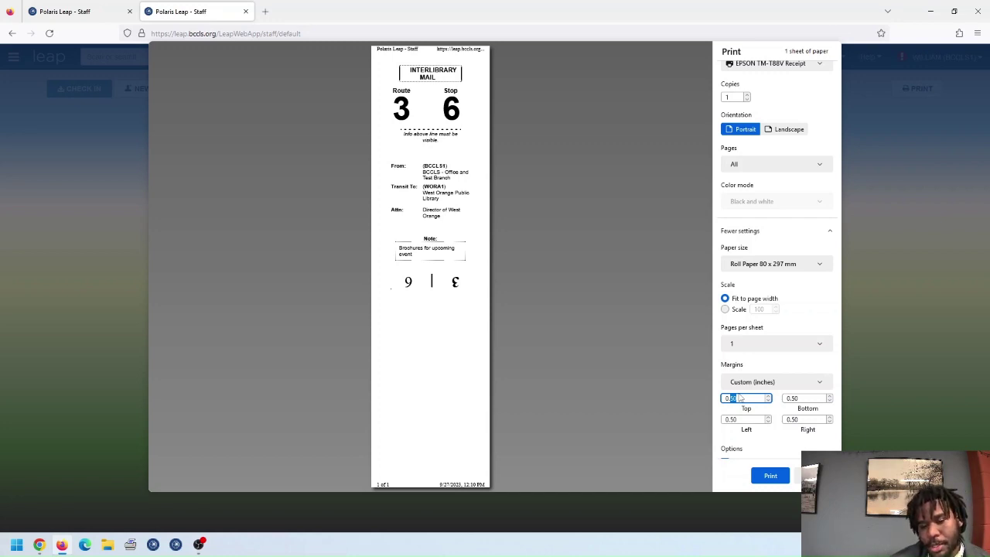
text(0.48)
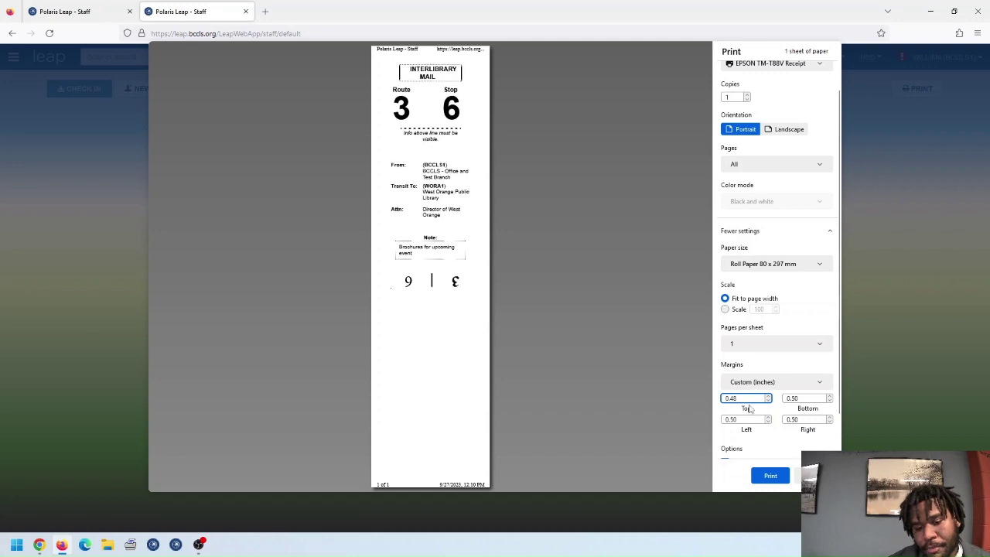
scroll(754, 422, down, 1)
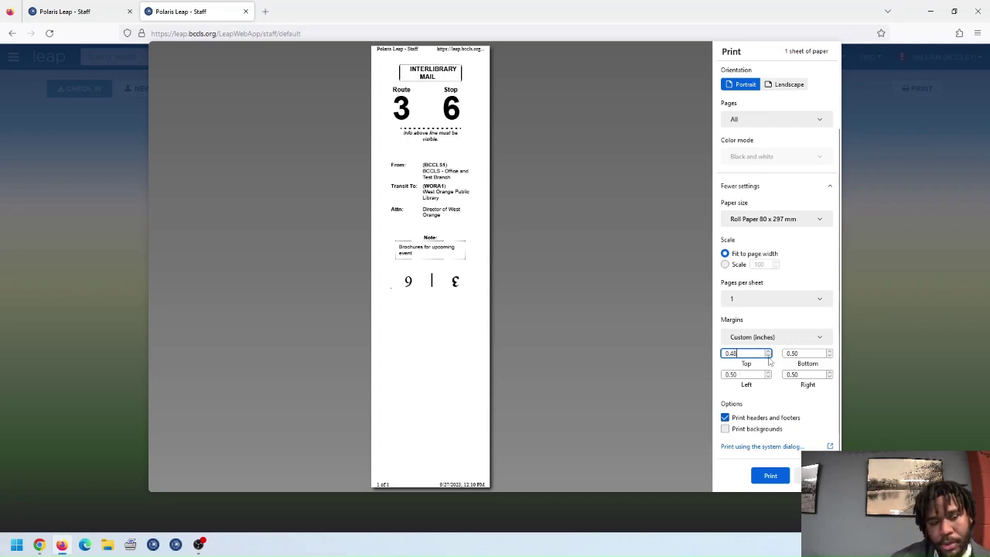
- Turn off headers and footers, turn on backgrounds, and set the top margin to 0
click(724, 418)
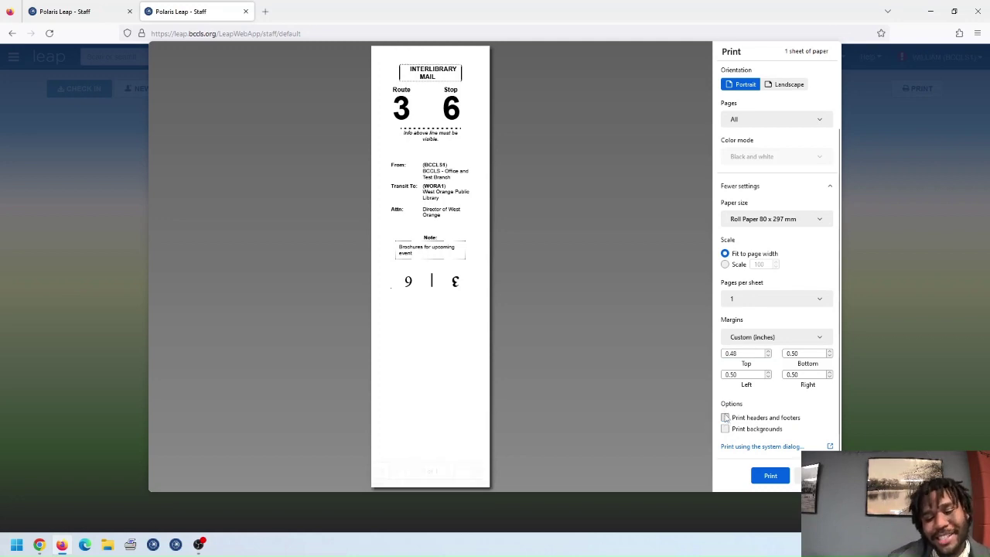
click(725, 428)
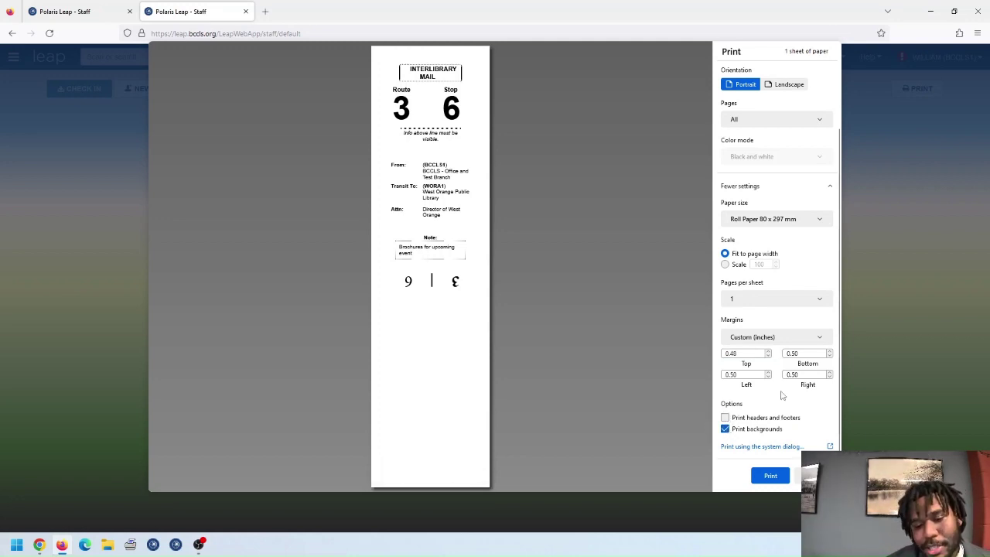
click(751, 353)
key(shift+Left)
key(shift+Left)
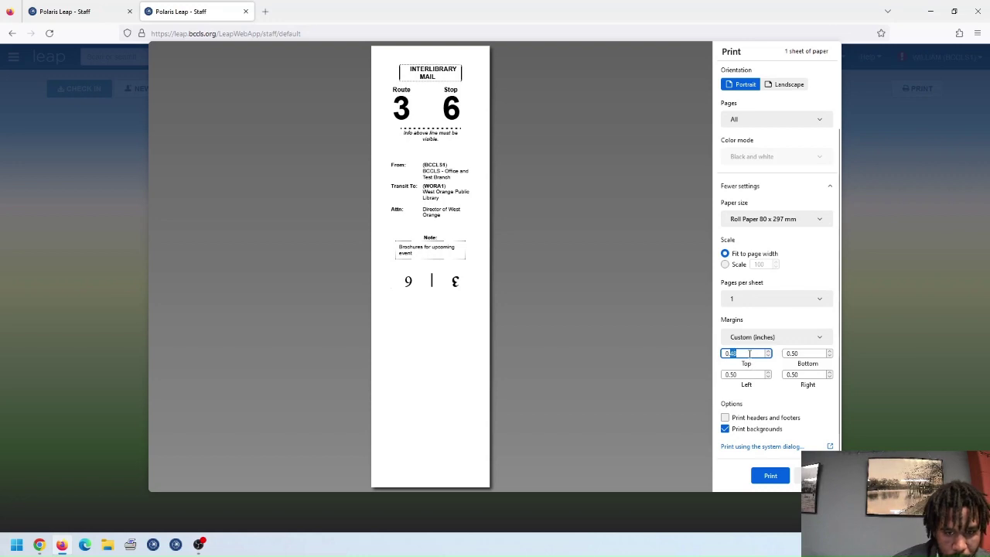
text(0)
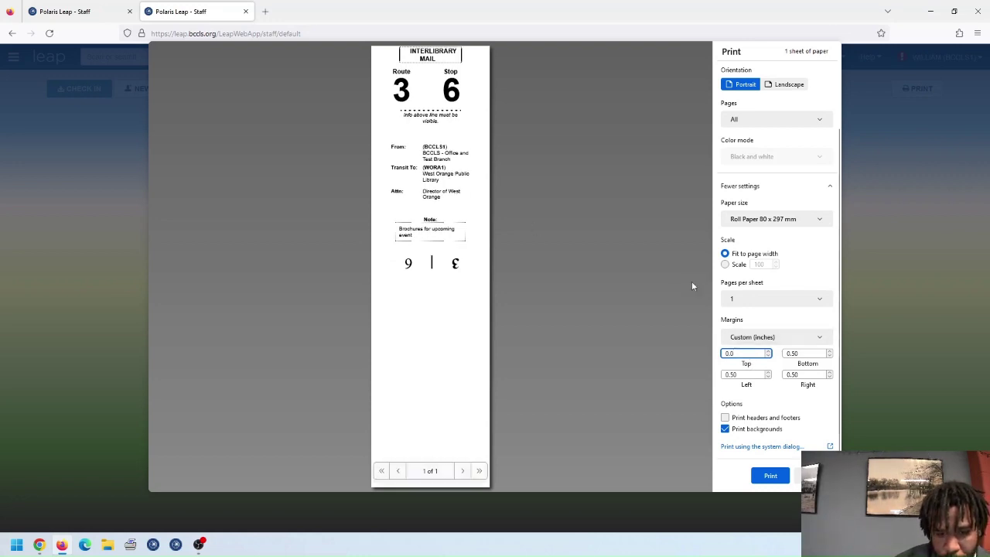
- Set the left and right margins to 0.15 inches and print the delivery slip
click(742, 375)
key(shift+Left)
key(shift+Left)
text(15)
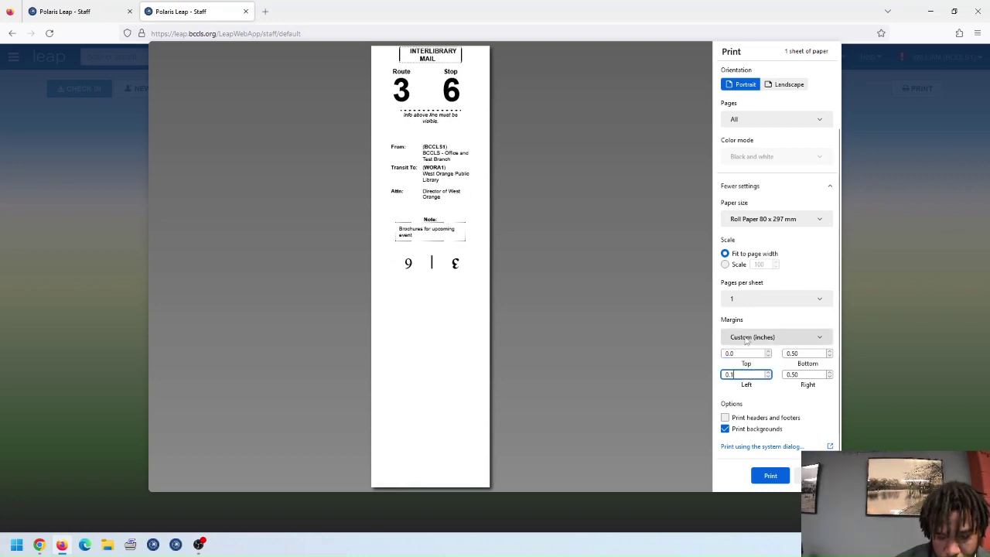
click(805, 375)
key(shift+Left)
key(shift+Left)
text(15)
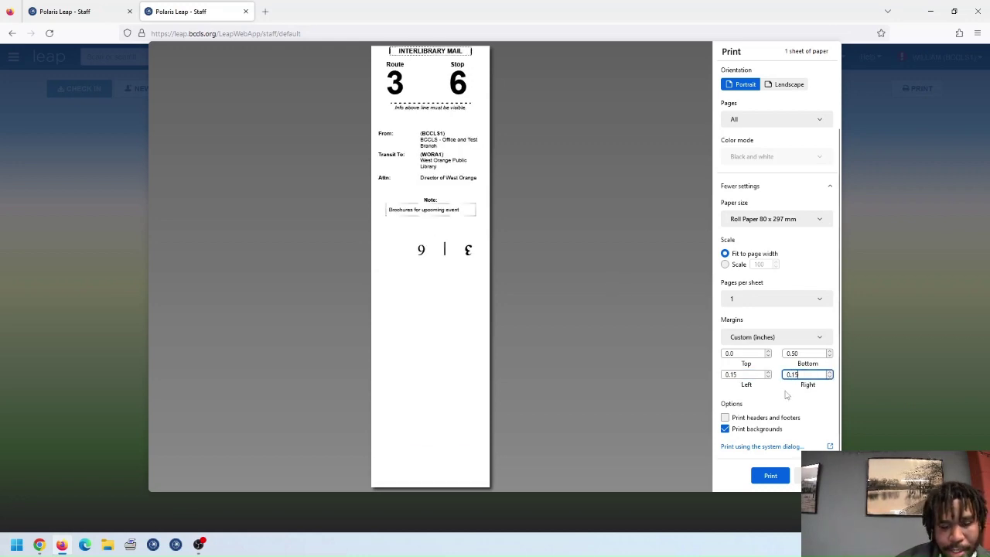
click(784, 396)
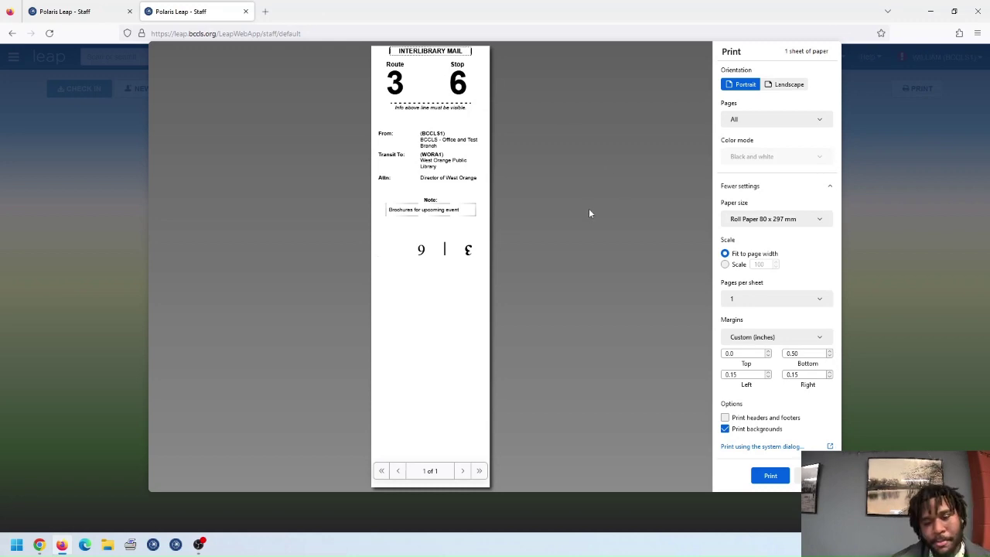
click(762, 474)
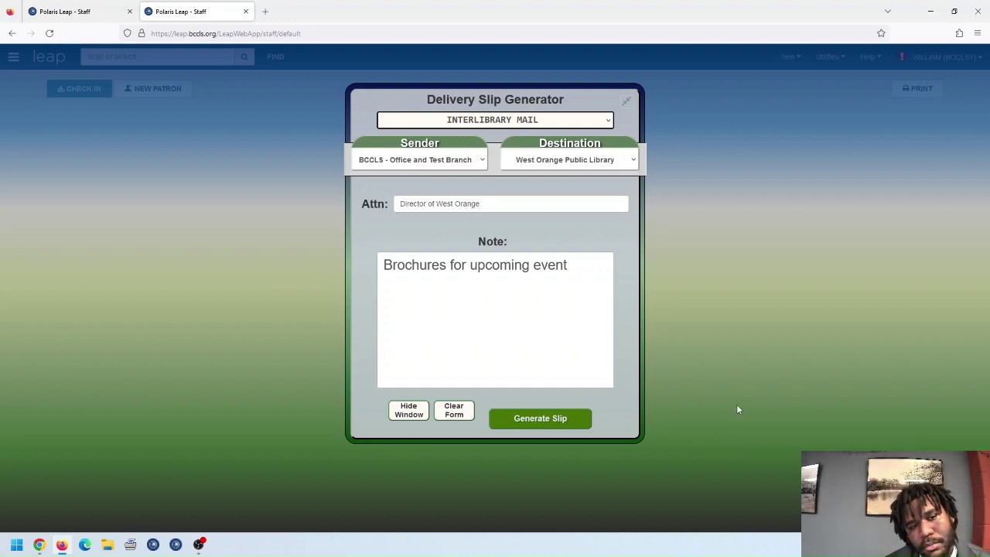
- Close the Delivery Slip Generator, log out of the Leap staff session, and close the Login tab
click(626, 101)
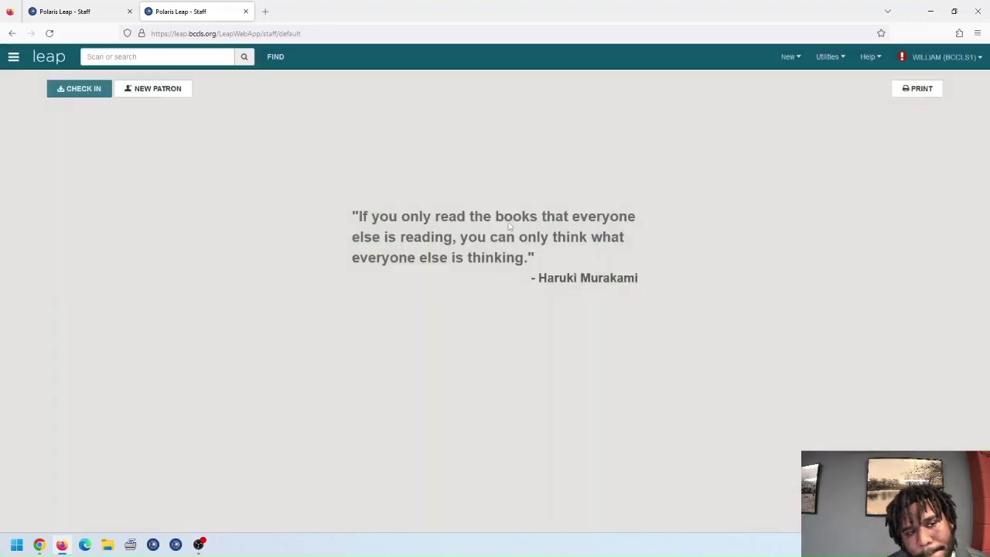
click(934, 62)
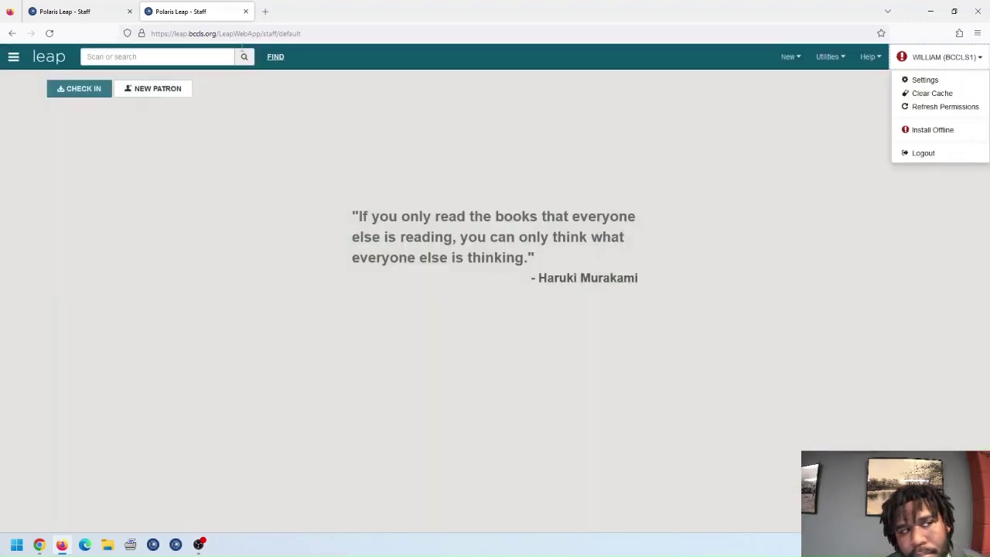
click(923, 152)
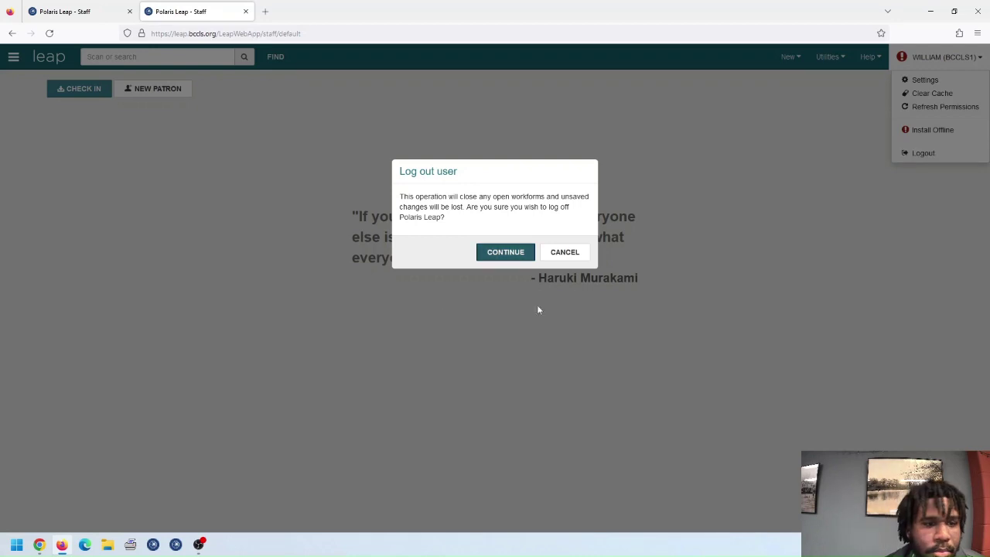
click(520, 253)
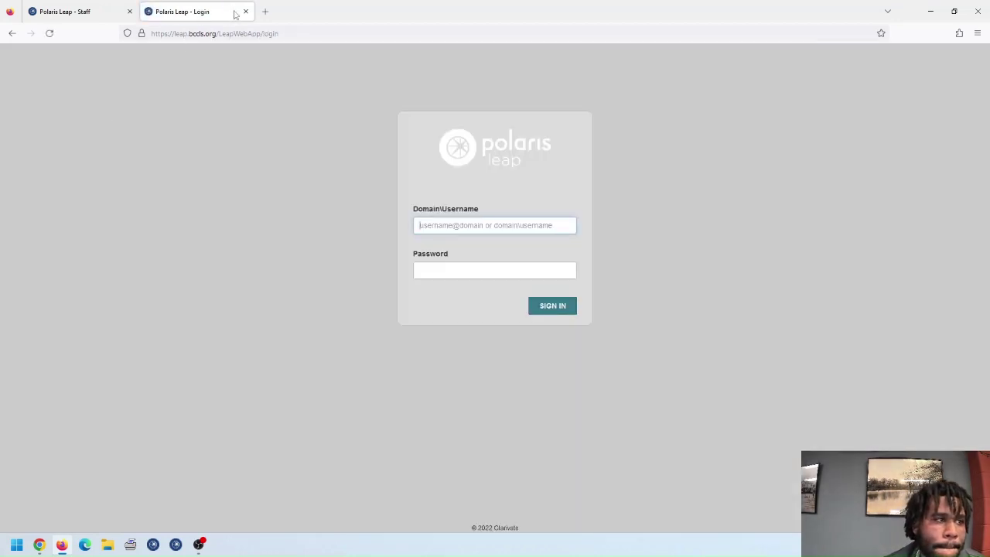
click(245, 12)
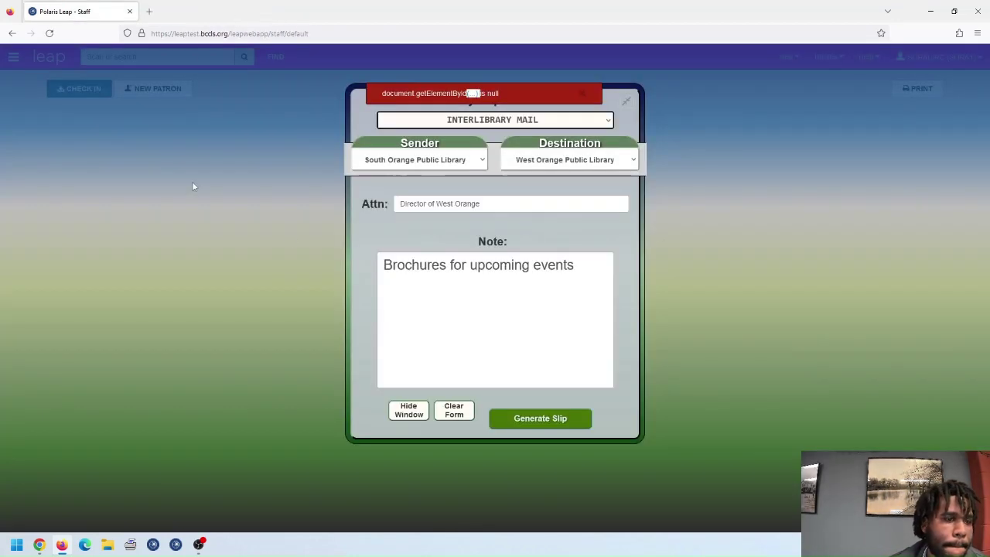
- Dismiss the red getElementById error banner and close the Delivery Slip Generator
click(582, 94)
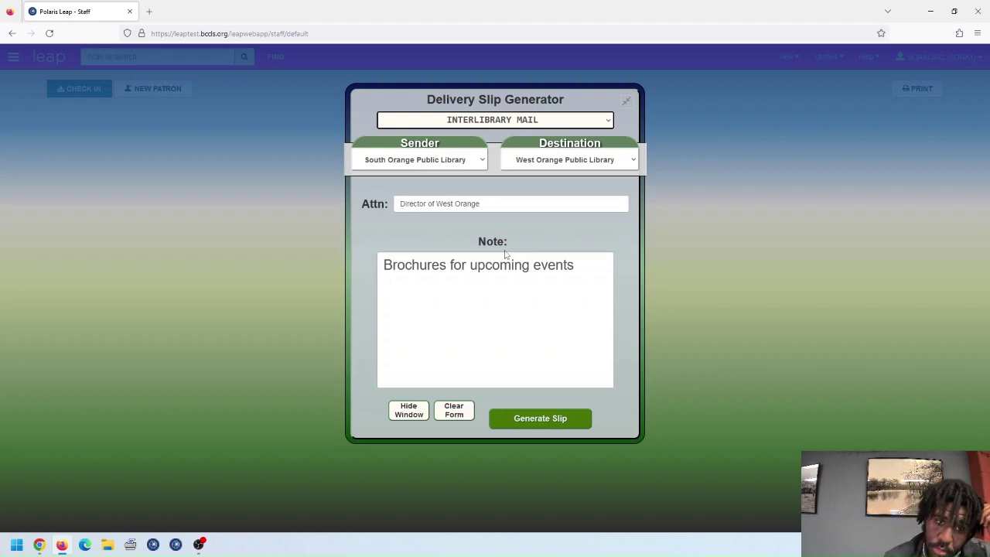
click(626, 101)
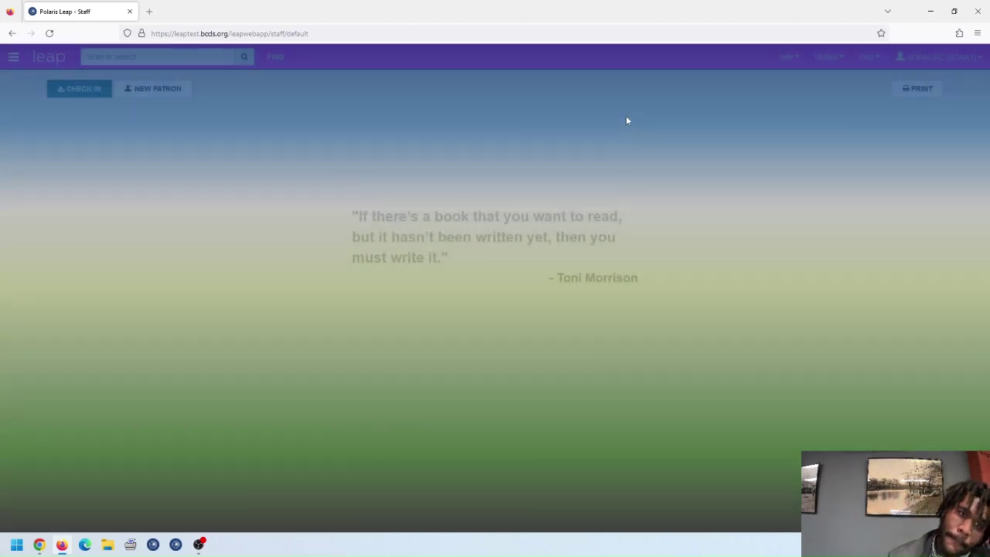